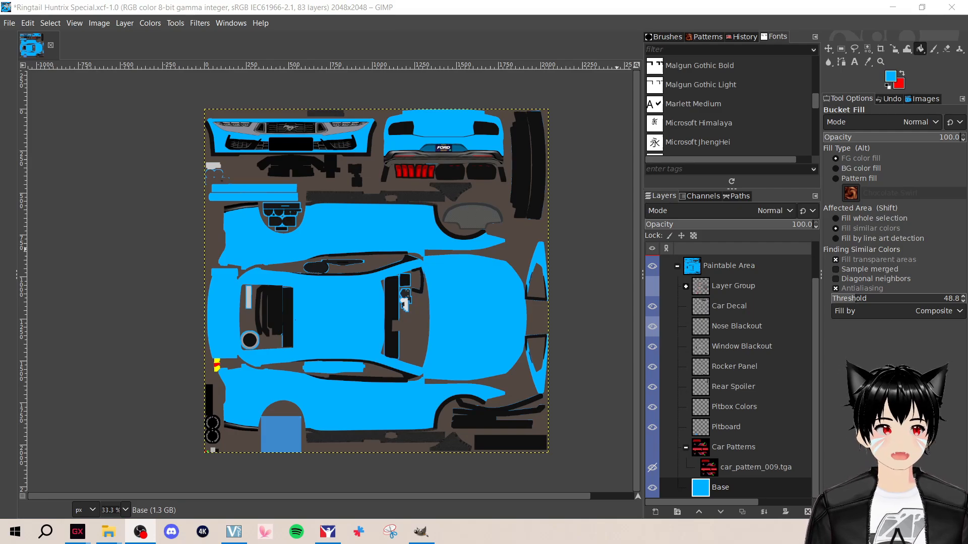
Switch to iRacing and open the NASCAR Cup Series Next Gen Ford Mustang in the paint shop
{"action": "left_click", "coordinate": [328, 532]}
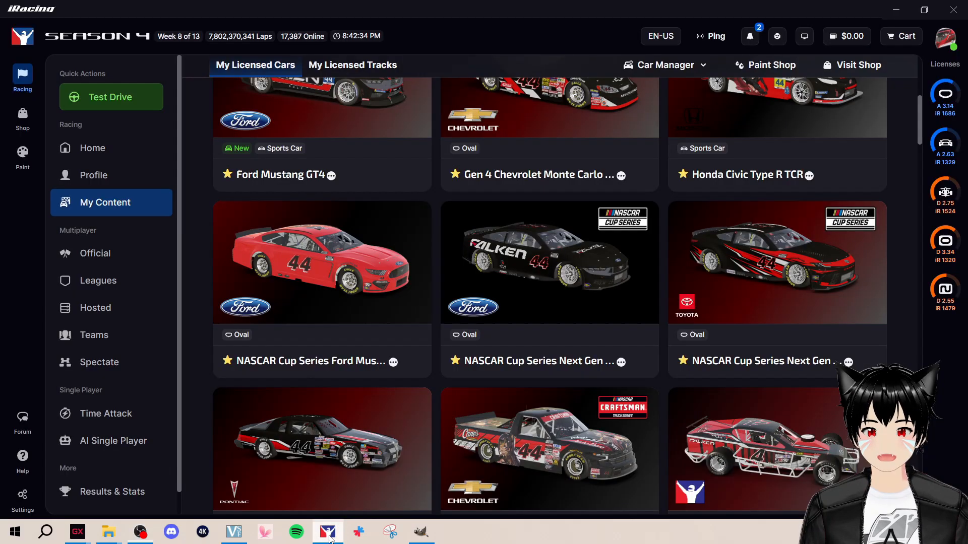
{"action": "scroll", "coordinate": [389, 311], "scroll_direction": "up", "scroll_amount": 6}
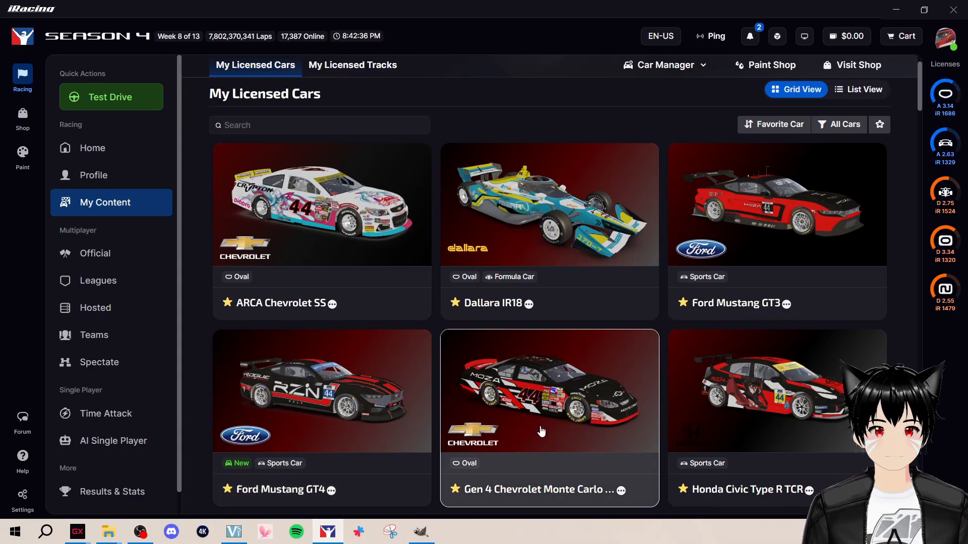
{"action": "scroll", "coordinate": [543, 429], "scroll_direction": "down", "scroll_amount": 6}
{"action": "left_click", "coordinate": [532, 290]}
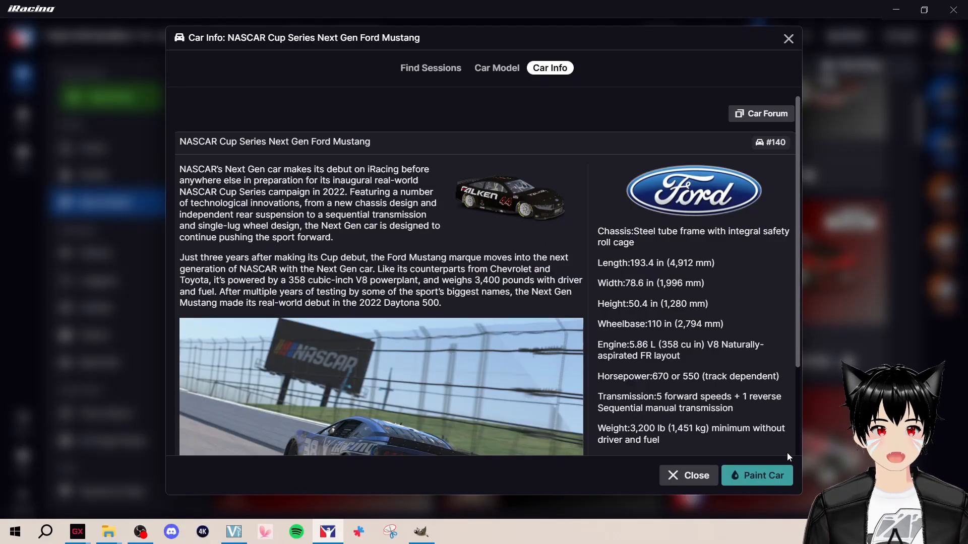
{"action": "left_click", "coordinate": [757, 476]}
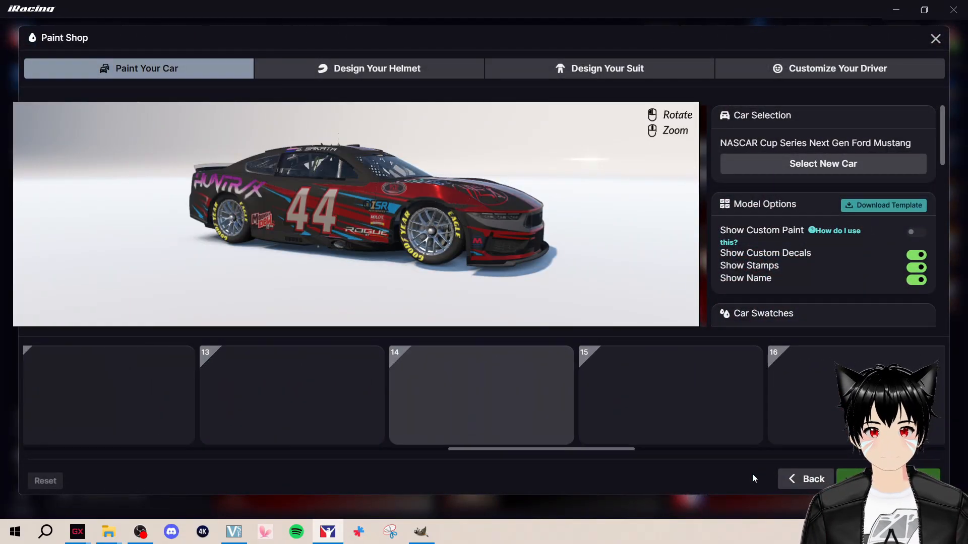
Examine the car's 3D paint preview and its model, number and wheel options
{"action": "mouse_move", "coordinate": [571, 285]}
{"action": "left_mouse_down"}
{"action": "mouse_move", "coordinate": [331, 183]}
{"action": "mouse_move", "coordinate": [99, 156]}
{"action": "mouse_move", "coordinate": [386, 294]}
{"action": "left_mouse_up"}
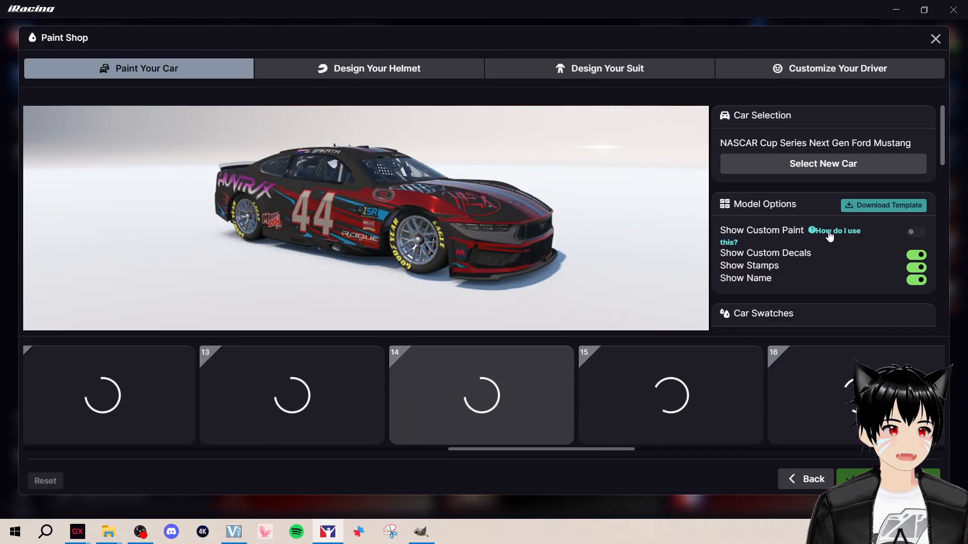
{"action": "scroll", "coordinate": [834, 247], "scroll_direction": "down", "scroll_amount": 3}
{"action": "scroll", "coordinate": [834, 248], "scroll_direction": "down", "scroll_amount": 6}
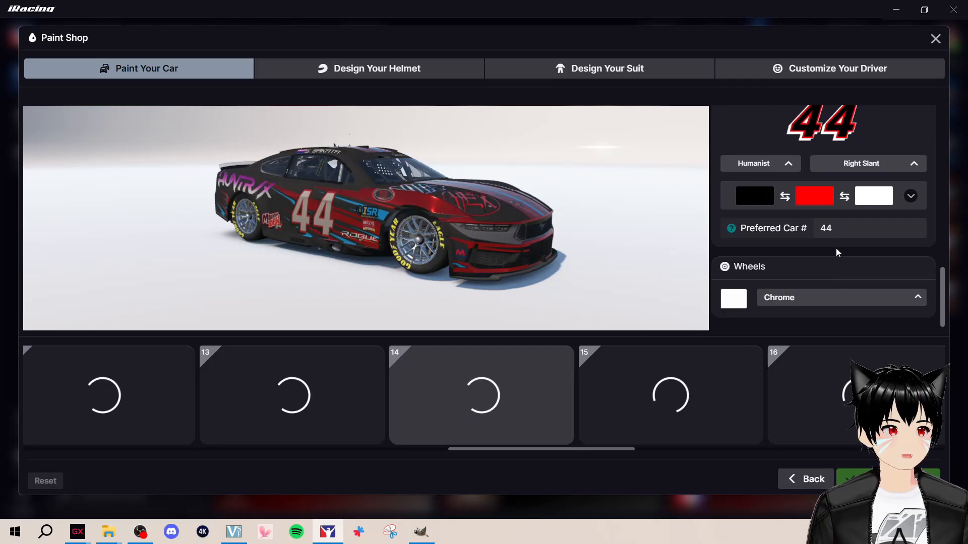
{"action": "scroll", "coordinate": [847, 303], "scroll_direction": "up", "scroll_amount": 6}
{"action": "scroll", "coordinate": [821, 280], "scroll_direction": "up", "scroll_amount": 5}
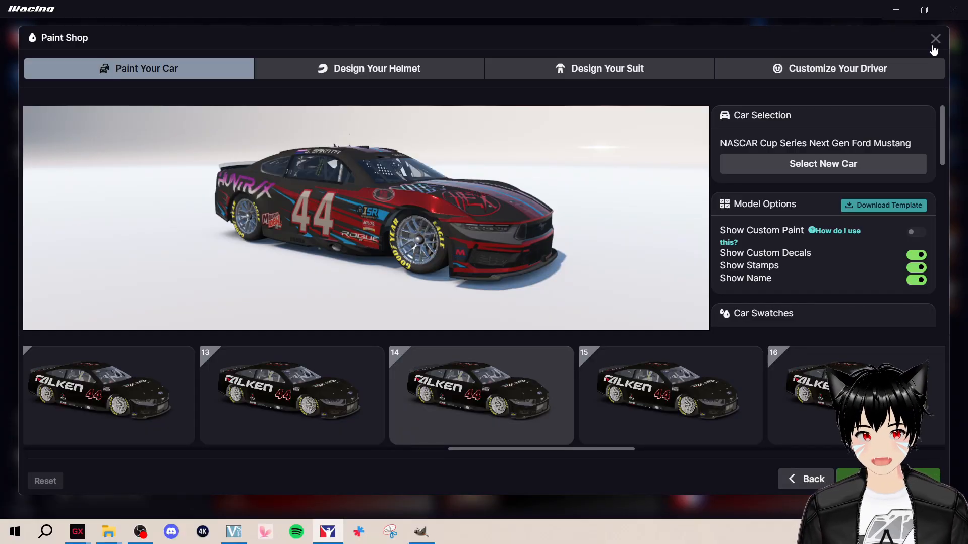
Switch to GIMP and review the template's top-level layer groups, then reopen the Paintable Area group
{"action": "left_click", "coordinate": [420, 532]}
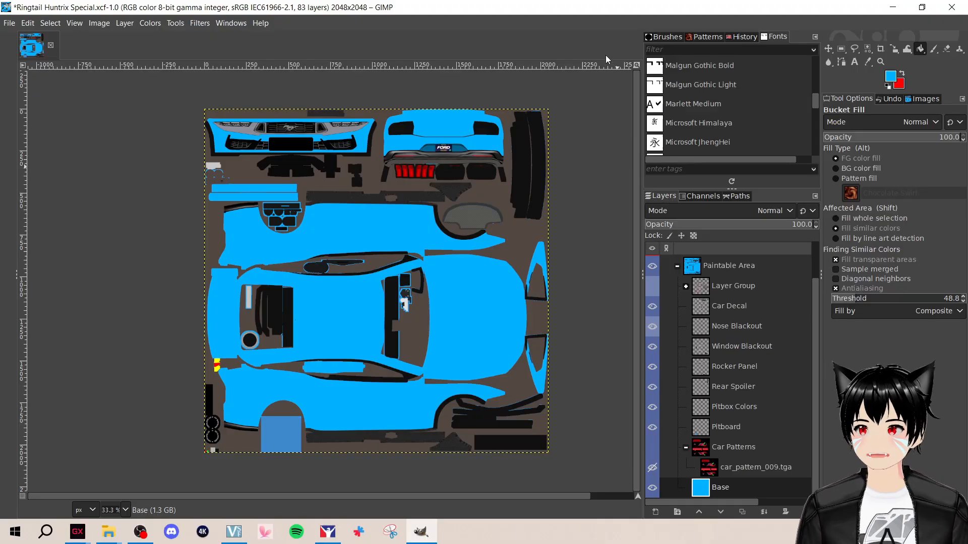
{"action": "left_click", "coordinate": [677, 266]}
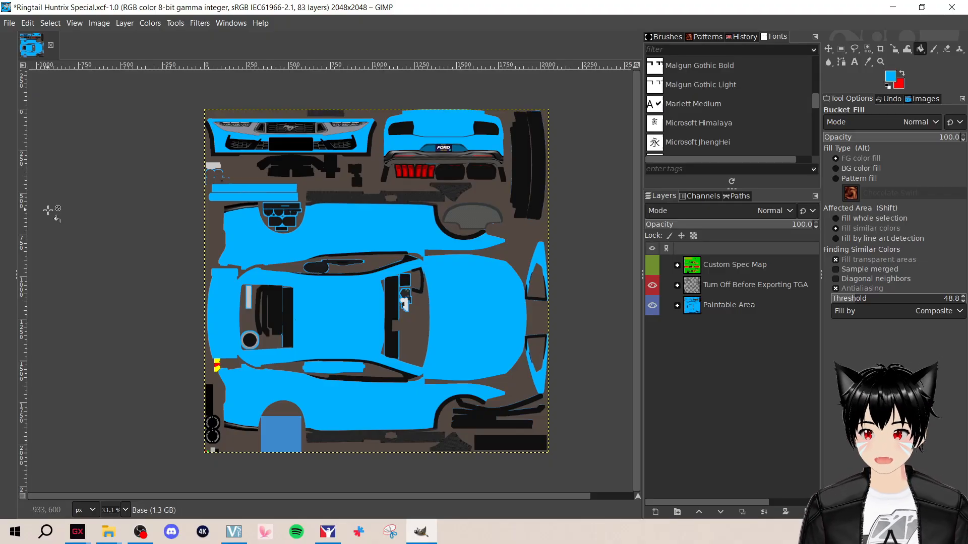
{"action": "left_click", "coordinate": [677, 306]}
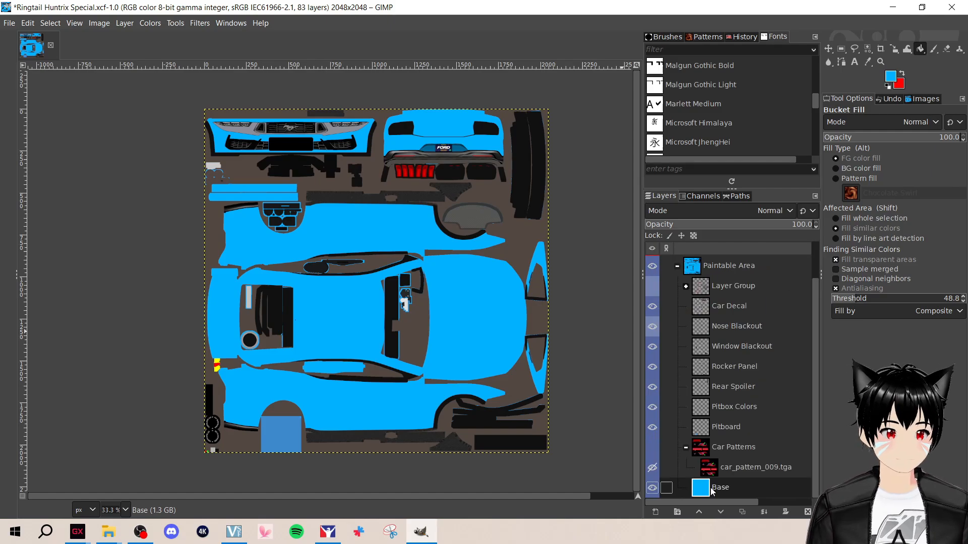
Set the foreground colour to black (000000) and bucket-fill the Base layer with it
{"action": "left_click", "coordinate": [890, 77]}
{"action": "left_click", "coordinate": [844, 271]}
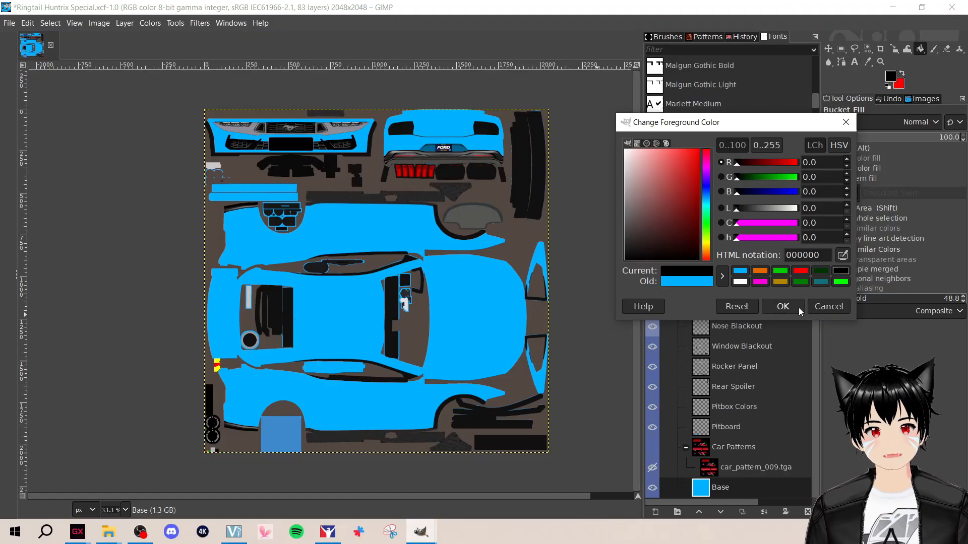
{"action": "left_click", "coordinate": [795, 307]}
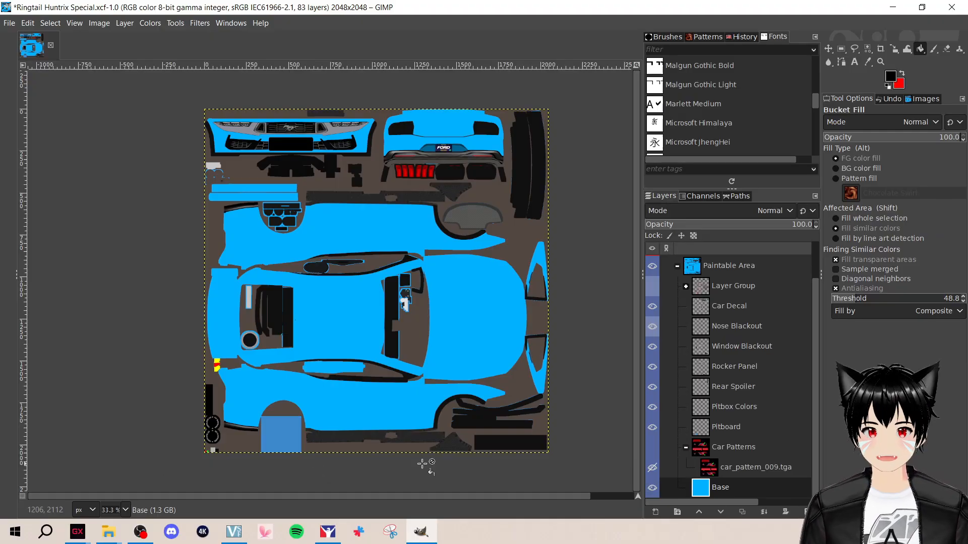
{"action": "left_click", "coordinate": [344, 316]}
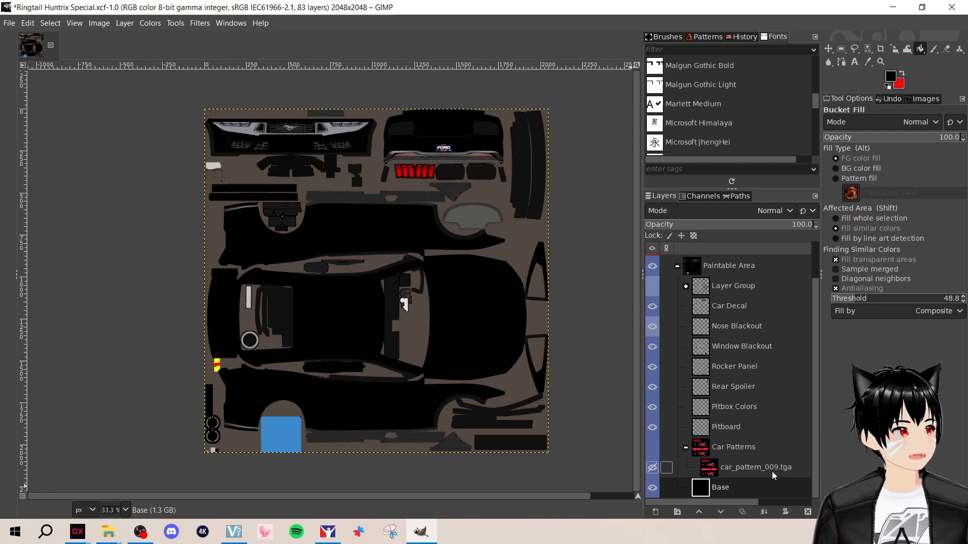
Make the car_pattern_009.tga layer in the Car Patterns group visible
{"action": "left_click", "coordinate": [686, 452]}
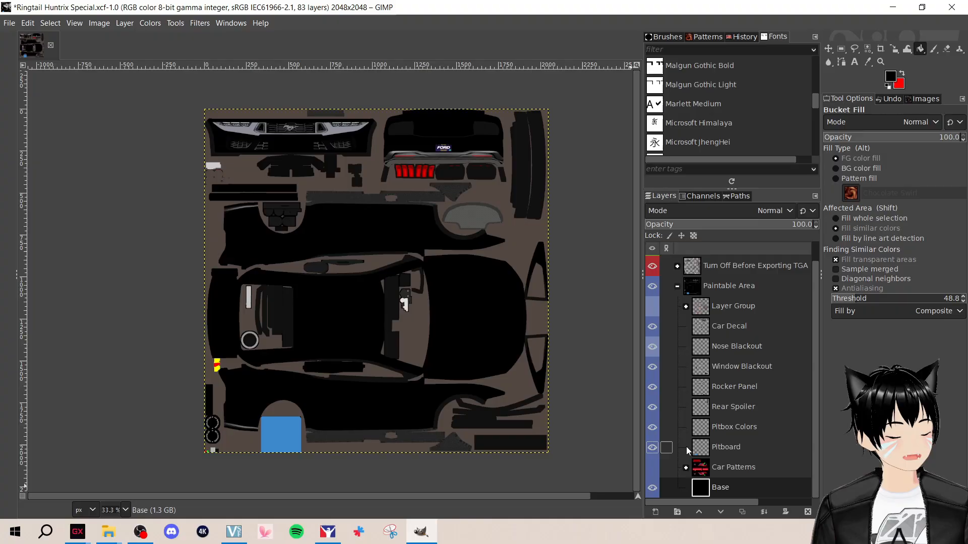
{"action": "left_click", "coordinate": [686, 468]}
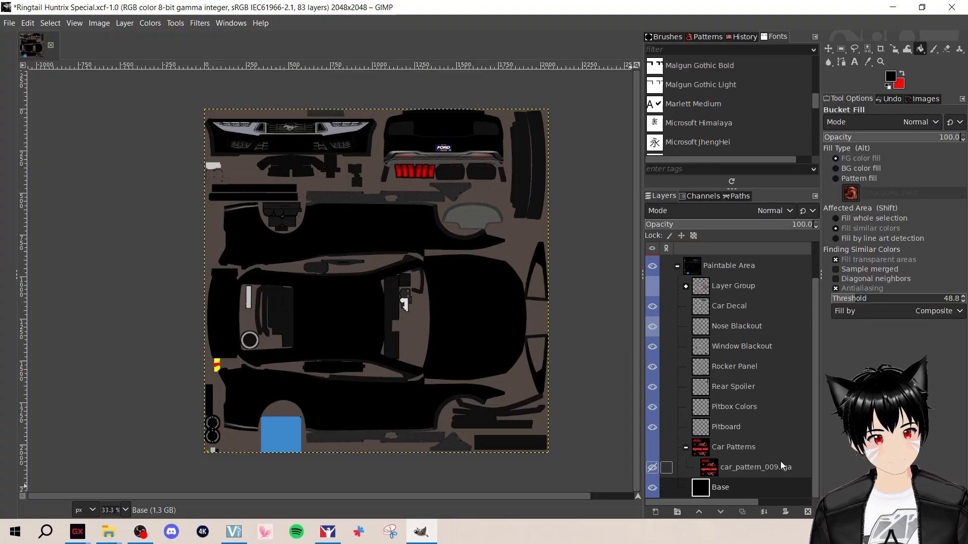
{"action": "left_click", "coordinate": [651, 467]}
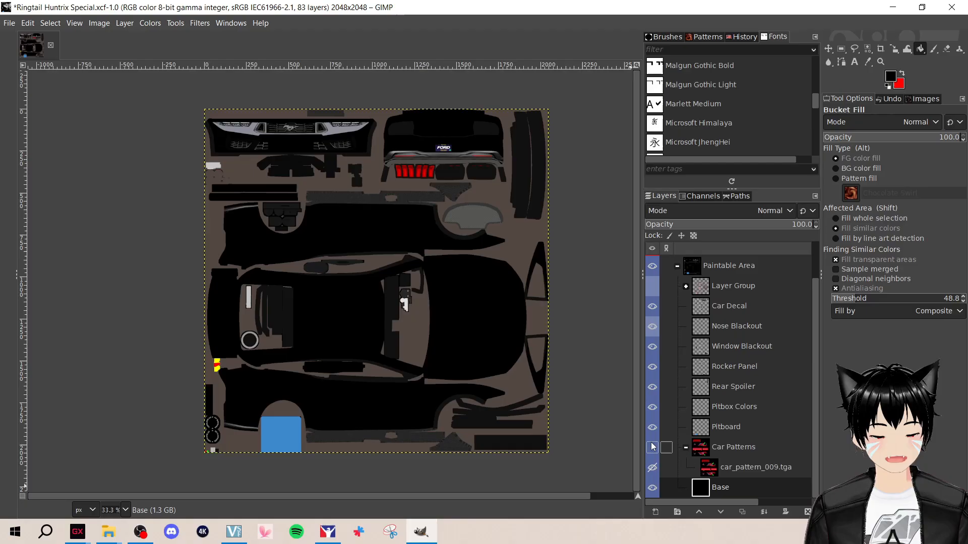
{"action": "left_click", "coordinate": [651, 469]}
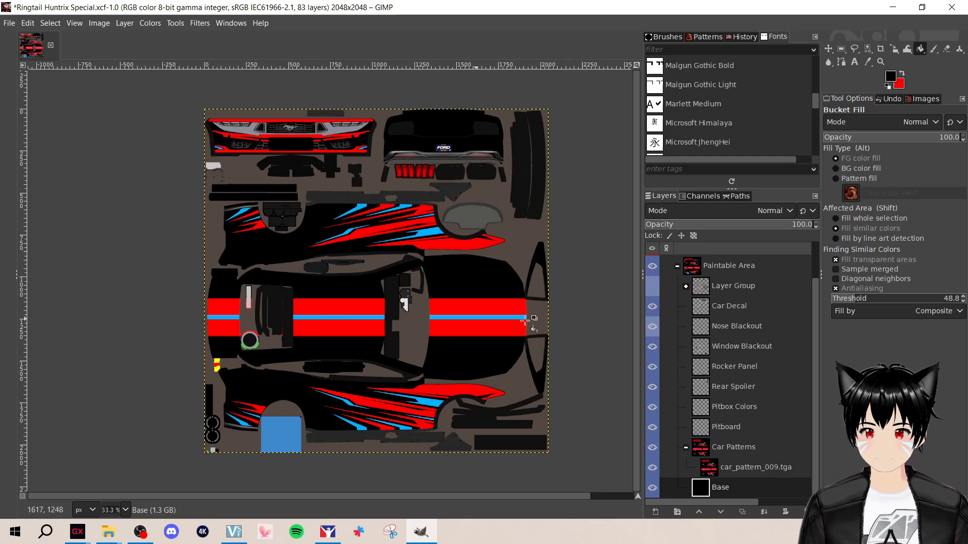
Expand the Turn Off Before Exporting TGA group and show its Wire layer over the livery
{"action": "scroll", "coordinate": [689, 302], "scroll_direction": "up", "scroll_amount": 2}
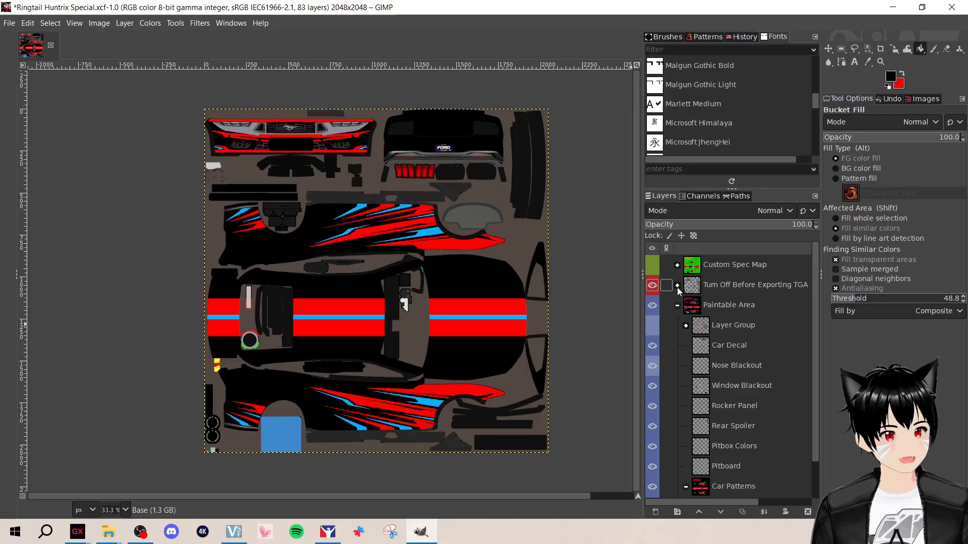
{"action": "left_click", "coordinate": [677, 286]}
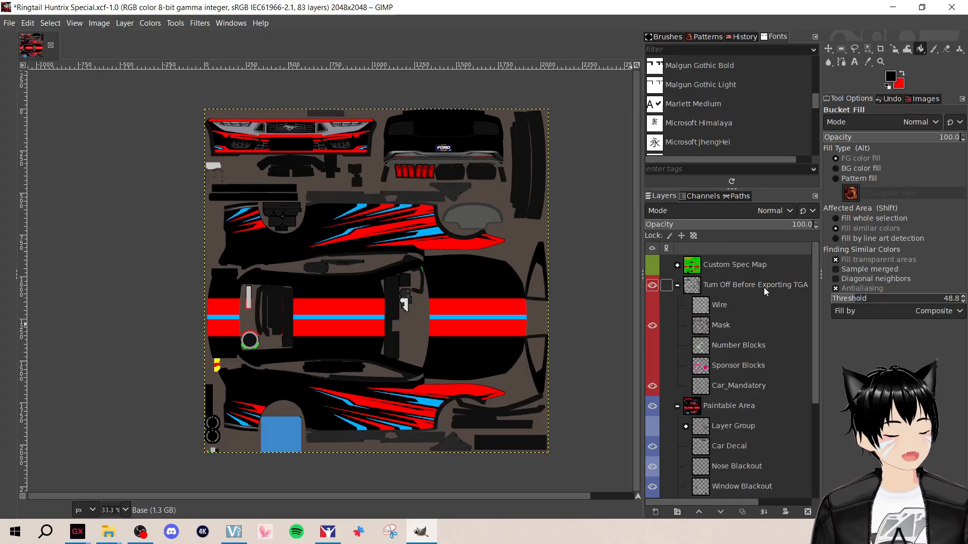
{"action": "left_click", "coordinate": [653, 307]}
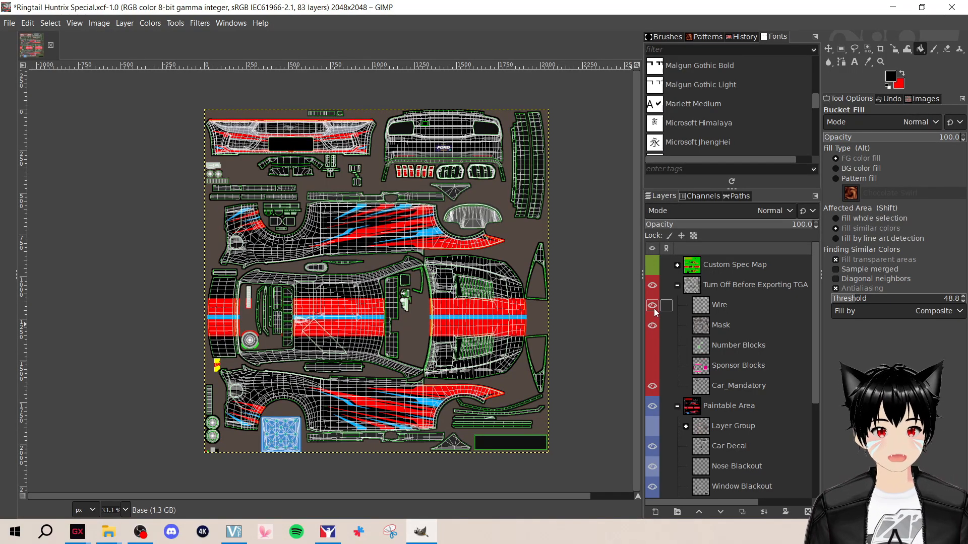
Examine how the wireframe lines up with the hood, roof and side panels, then hide the Wire layer
{"action": "scroll", "coordinate": [482, 302], "scroll_direction": "up", "scroll_amount": 6}
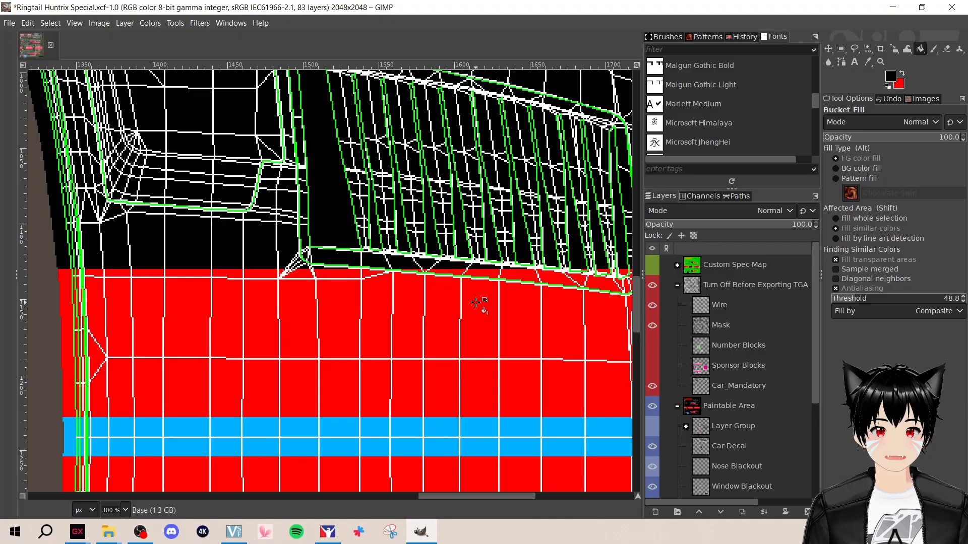
{"action": "scroll", "coordinate": [467, 494], "scroll_direction": "down", "scroll_amount": 5}
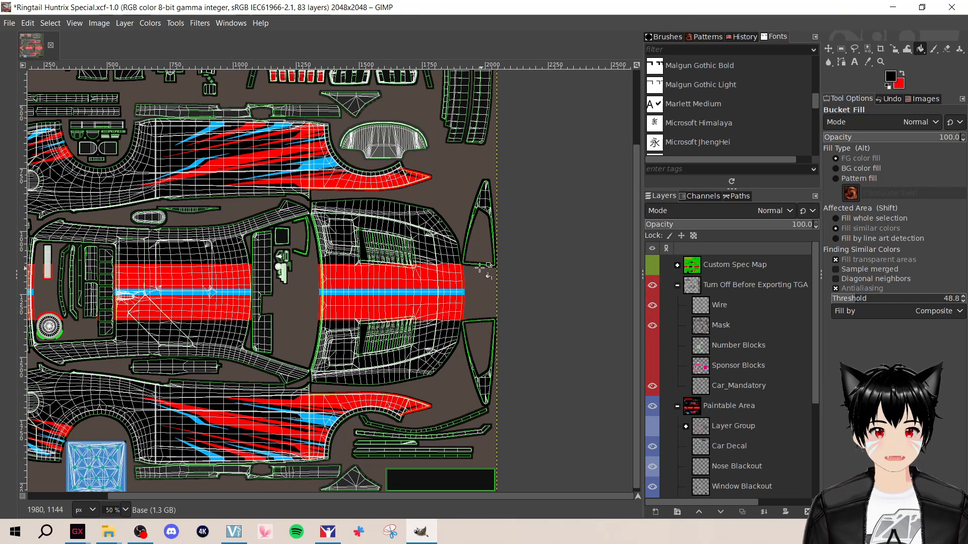
{"action": "scroll", "coordinate": [479, 271], "scroll_direction": "up", "scroll_amount": 4}
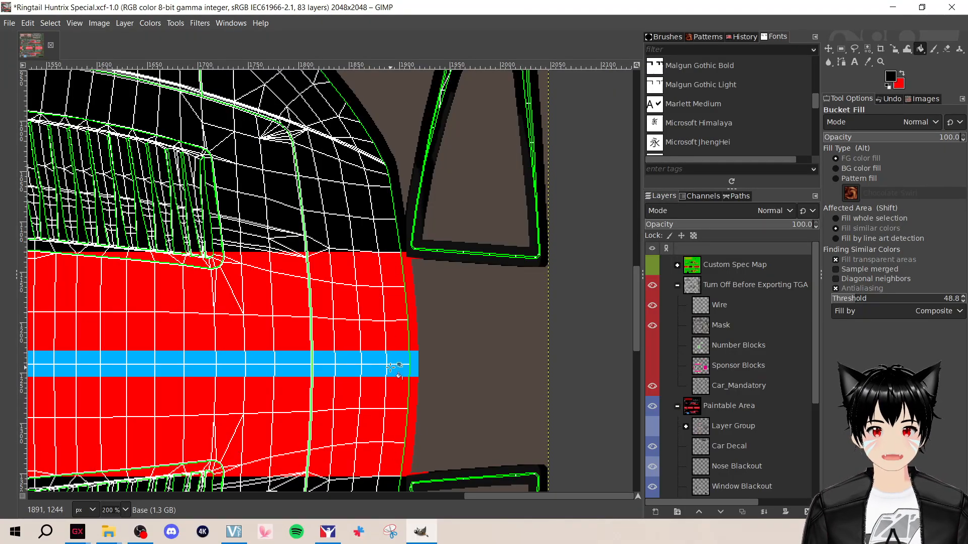
{"action": "scroll", "coordinate": [391, 364], "scroll_direction": "down", "scroll_amount": 3}
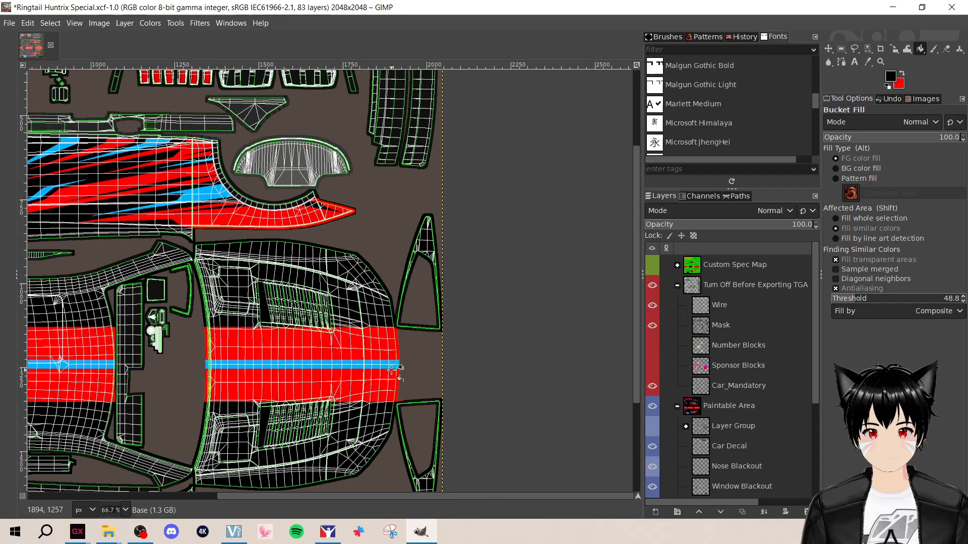
{"action": "left_click_drag", "start_coordinate": [397, 497], "coordinate": [195, 497]}
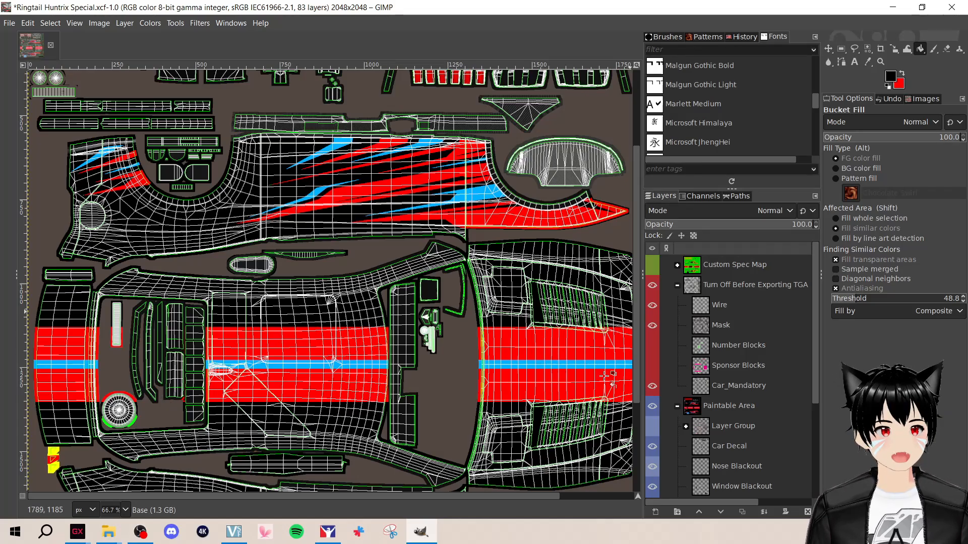
{"action": "scroll", "coordinate": [484, 235], "scroll_direction": "down", "scroll_amount": 3}
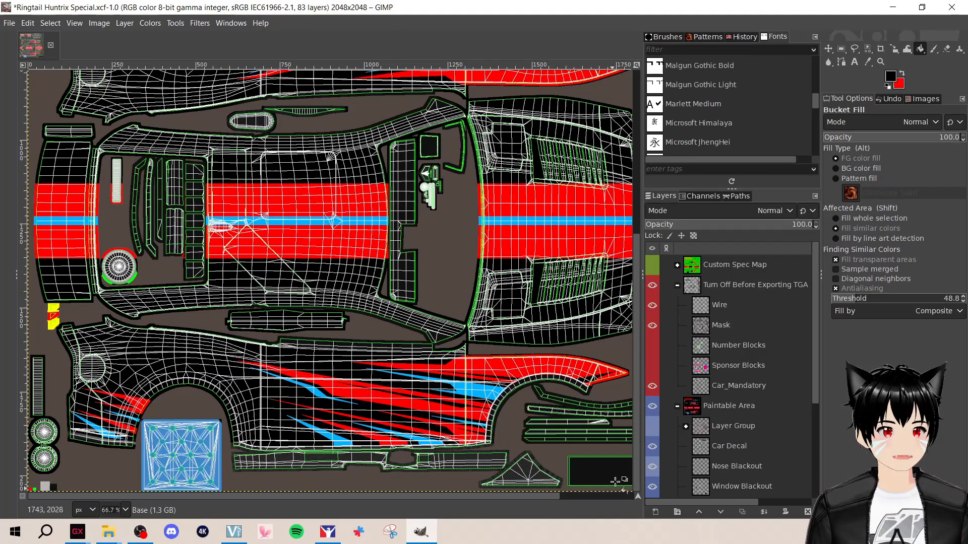
{"action": "left_click", "coordinate": [651, 306]}
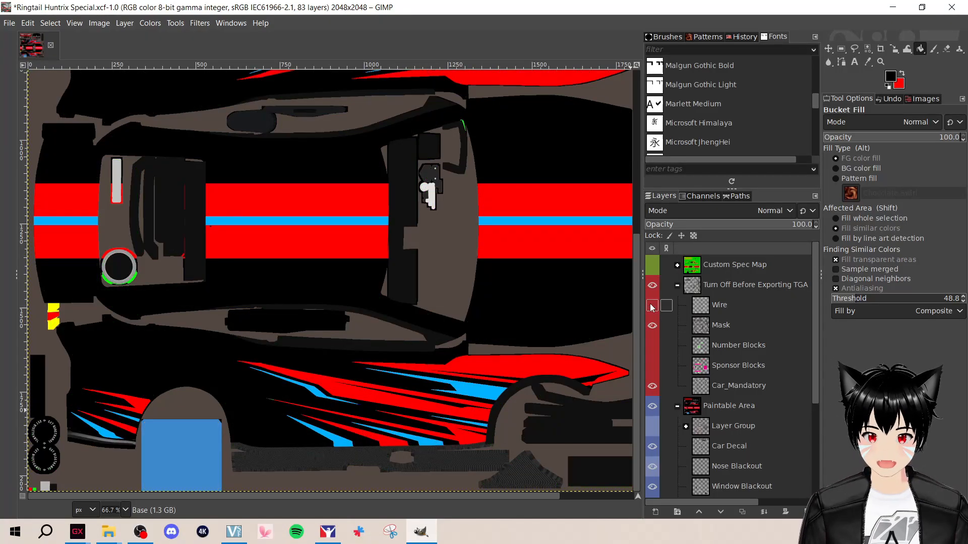
Examine the whole livery template, from the front and rear panels to the hood, roof and sides
{"action": "scroll", "coordinate": [569, 278], "scroll_direction": "down", "scroll_amount": 1}
{"action": "scroll", "coordinate": [569, 279], "scroll_direction": "down", "scroll_amount": 1}
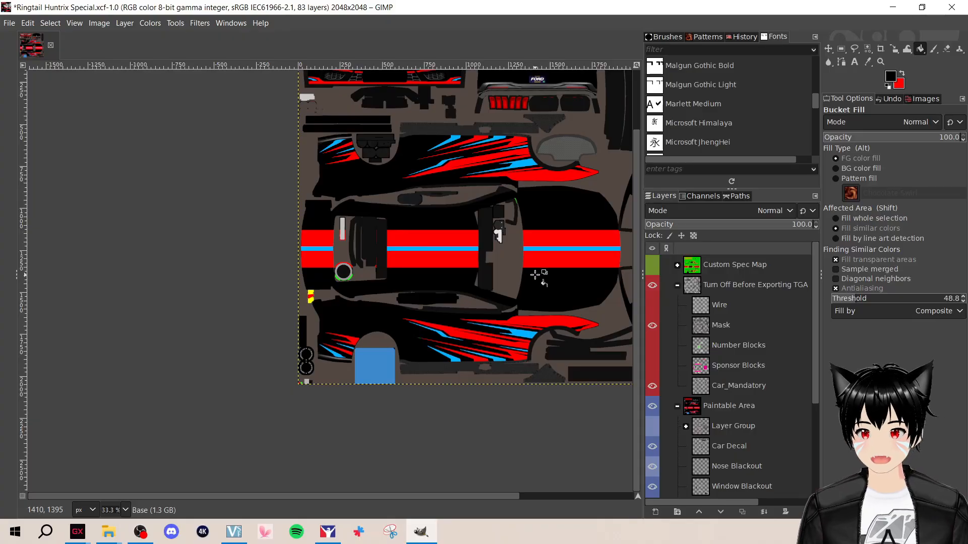
{"action": "scroll", "coordinate": [611, 228], "scroll_direction": "down", "scroll_amount": 2}
{"action": "scroll", "coordinate": [611, 229], "scroll_direction": "up", "scroll_amount": 2}
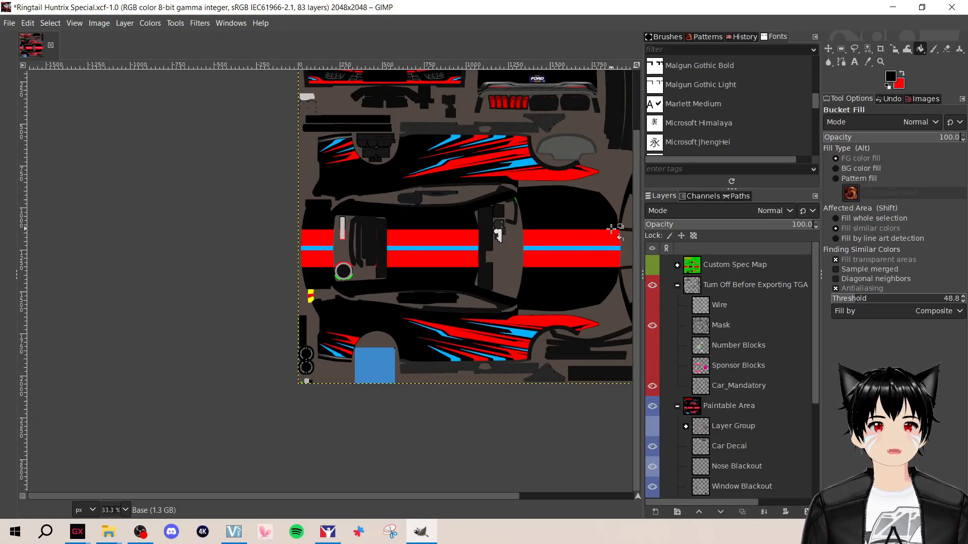
{"action": "scroll", "coordinate": [611, 229], "scroll_direction": "up", "scroll_amount": 1}
{"action": "scroll", "coordinate": [376, 495], "scroll_direction": "down", "scroll_amount": 2}
{"action": "scroll", "coordinate": [402, 260], "scroll_direction": "down", "scroll_amount": 1}
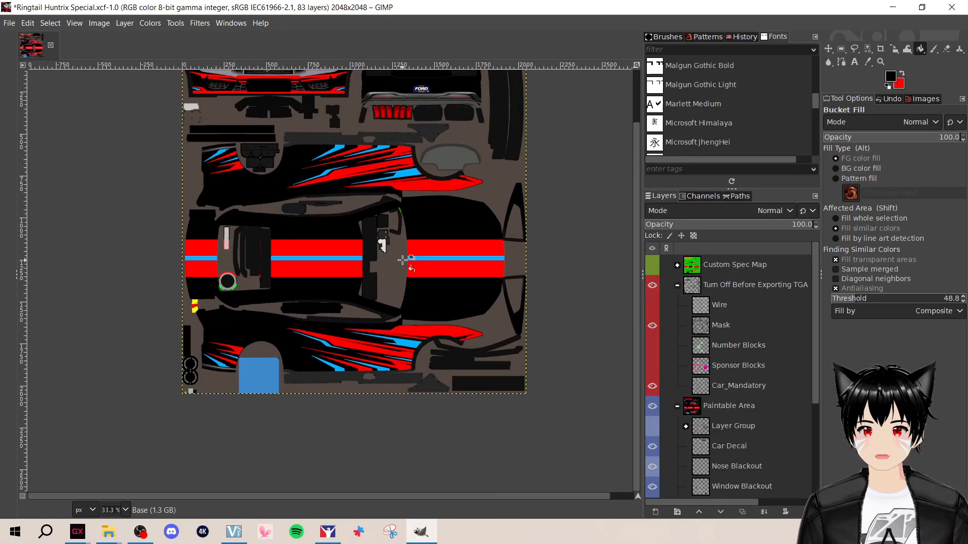
{"action": "scroll", "coordinate": [427, 290], "scroll_direction": "up", "scroll_amount": 2}
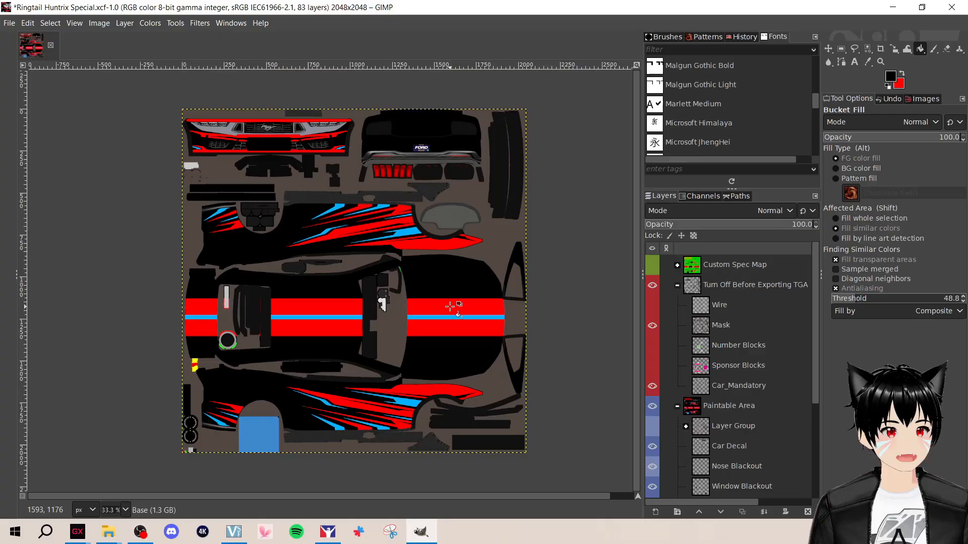
{"action": "scroll", "coordinate": [450, 306], "scroll_direction": "up", "scroll_amount": 1}
On the car_pattern_009.tga layer, bucket-fill the red centre stripes on the hood, roof and rear deck with black
{"action": "scroll", "coordinate": [746, 428], "scroll_direction": "down", "scroll_amount": 5}
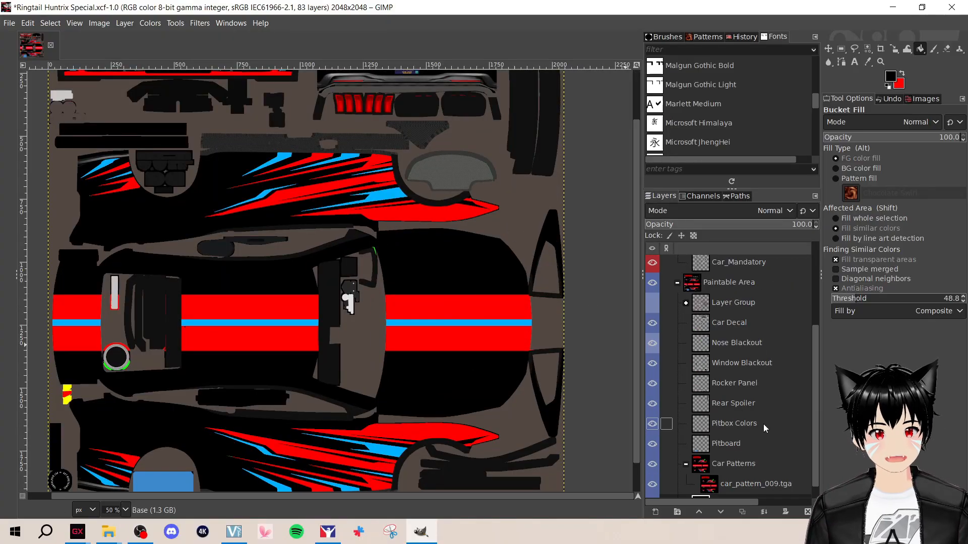
{"action": "left_click", "coordinate": [784, 469]}
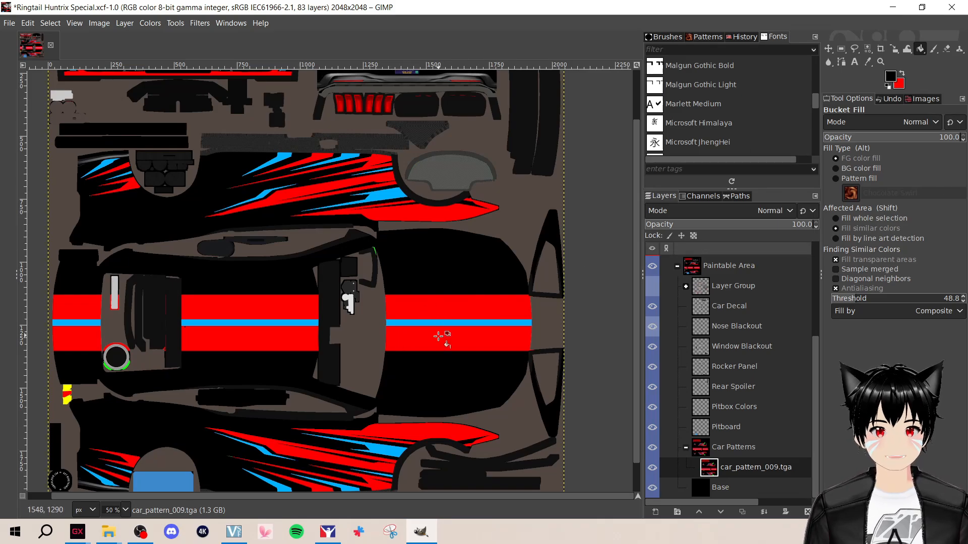
{"action": "left_click", "coordinate": [455, 308]}
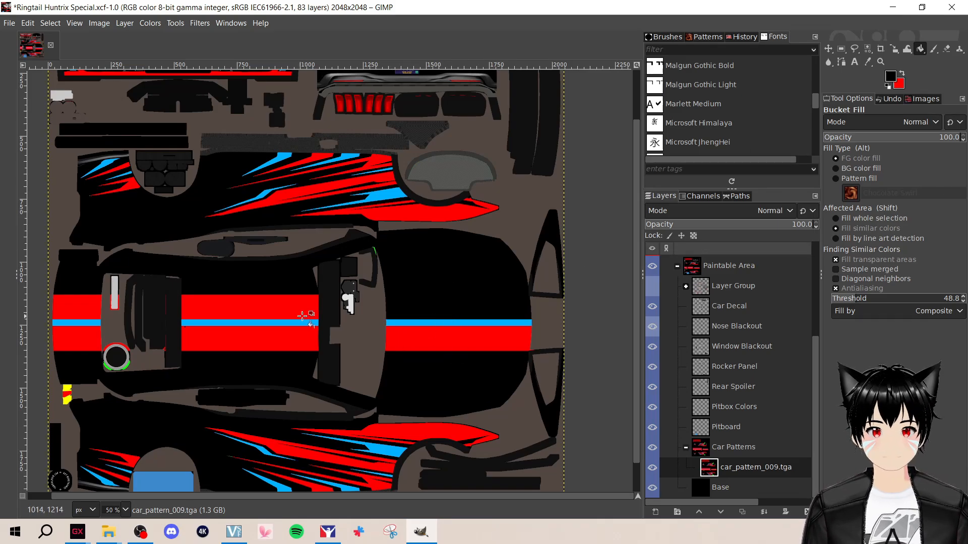
{"action": "left_click", "coordinate": [302, 315]}
{"action": "left_click", "coordinate": [86, 338]}
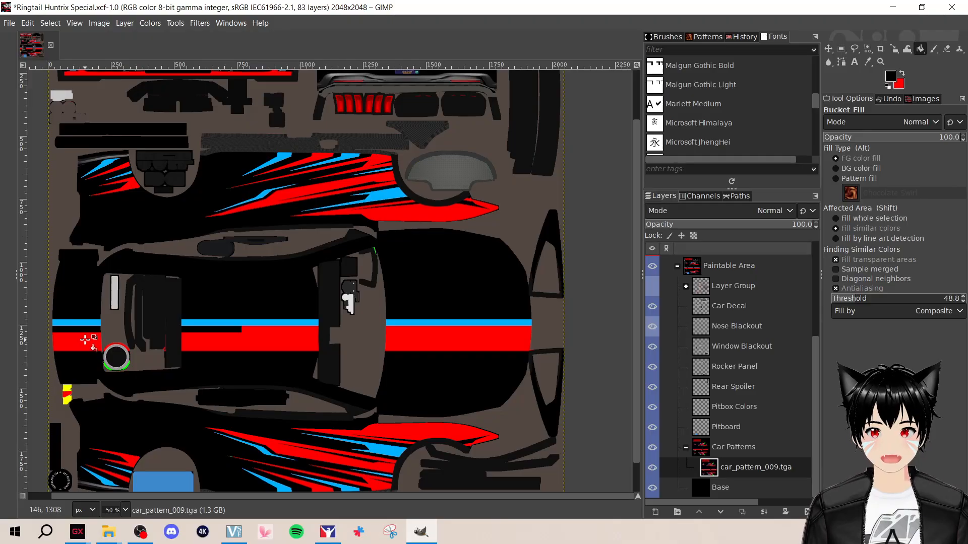
{"action": "left_click", "coordinate": [434, 337]}
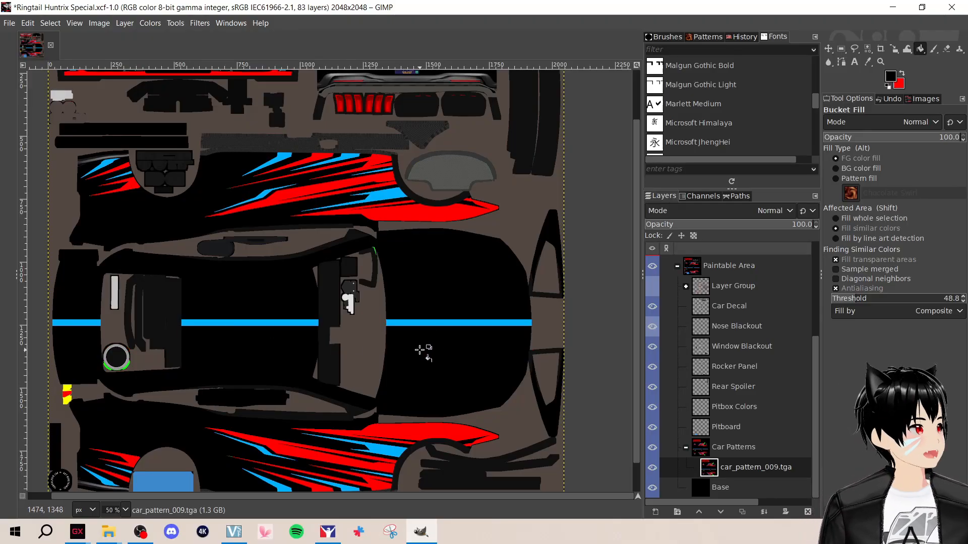
Undo the black fills on the centre stripes of the hood, roof and rear deck
{"action": "key", "text": "ctrl+z"}
{"action": "key", "text": "ctrl+z"}
{"action": "key", "text": "ctrl+z"}
{"action": "key", "text": "ctrl+z"}
{"action": "key", "text": "ctrl+z"}
{"action": "key", "text": "ctrl+z"}
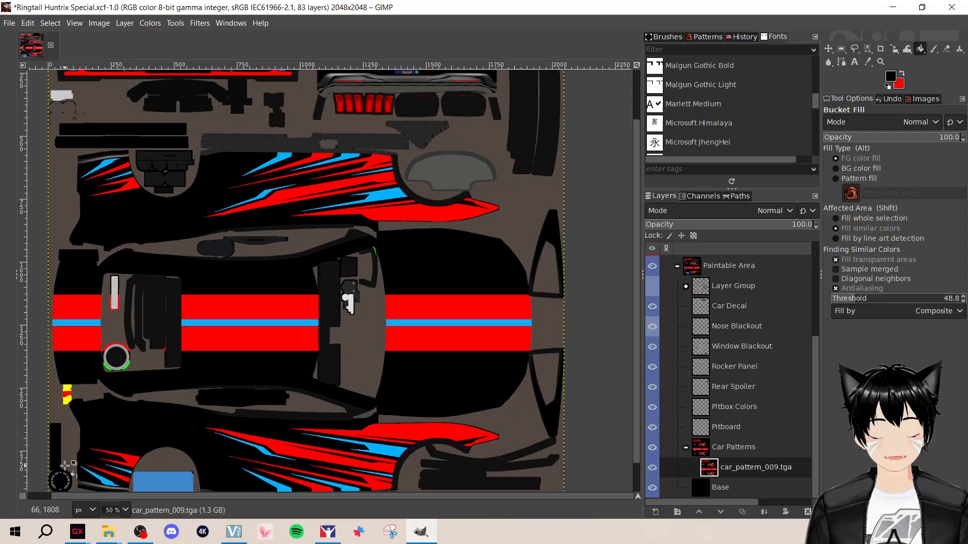
Try filling the large red streak on the lower side panel with black, and undo the fill
{"action": "left_click", "coordinate": [342, 456]}
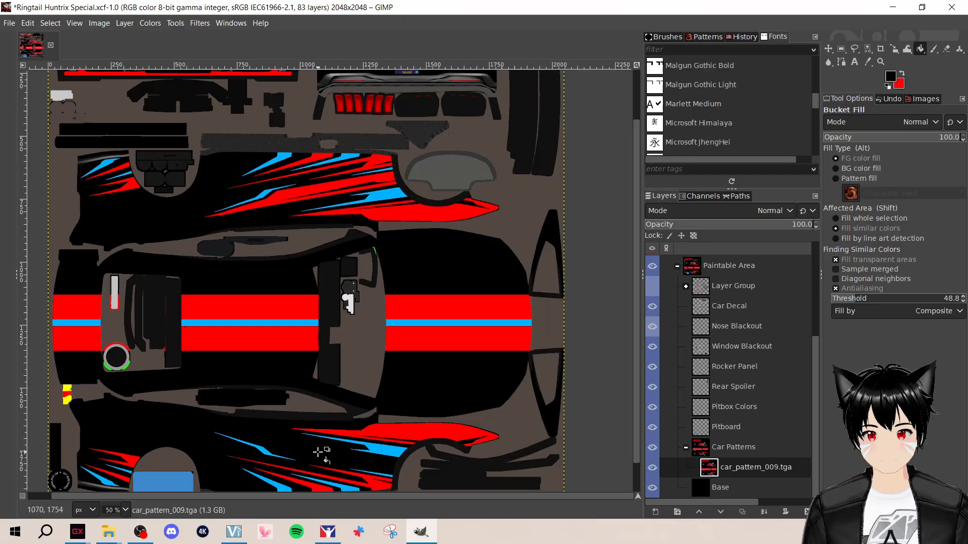
{"action": "key", "text": "ctrl+z"}
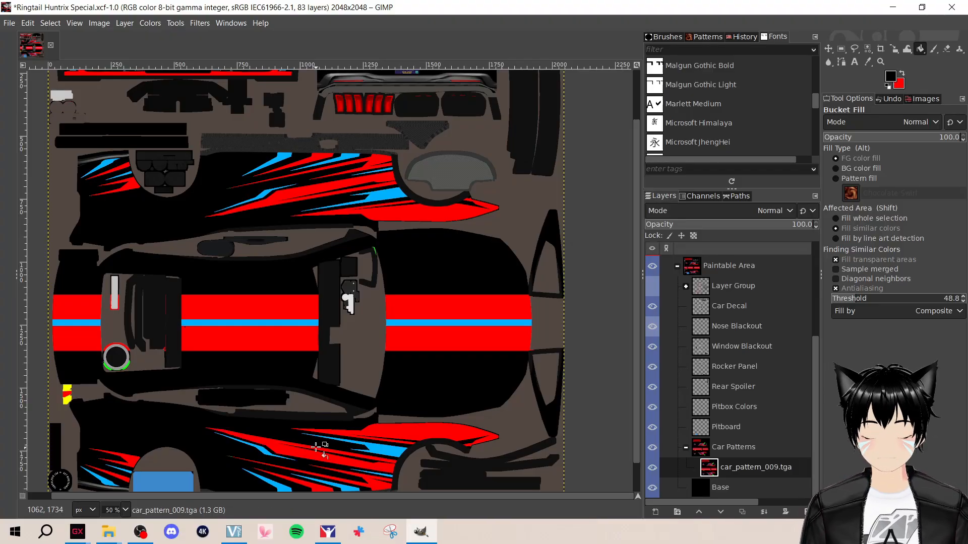
{"action": "scroll", "coordinate": [393, 363], "scroll_direction": "down", "scroll_amount": 2, "text": "ctrl"}
{"action": "scroll", "coordinate": [393, 363], "scroll_direction": "up", "scroll_amount": 1, "text": "ctrl"}
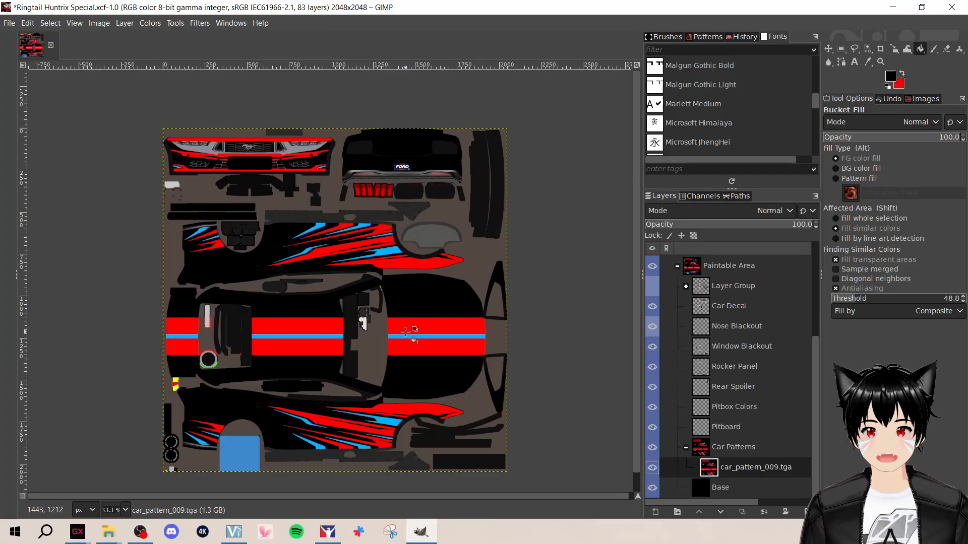
Set the foreground colour to green (00cc00), try filling the hood's red stripe and blue centre line with it, and undo both fills
{"action": "scroll", "coordinate": [414, 342], "scroll_direction": "up", "scroll_amount": 3}
{"action": "scroll", "coordinate": [450, 323], "scroll_direction": "down", "scroll_amount": 1}
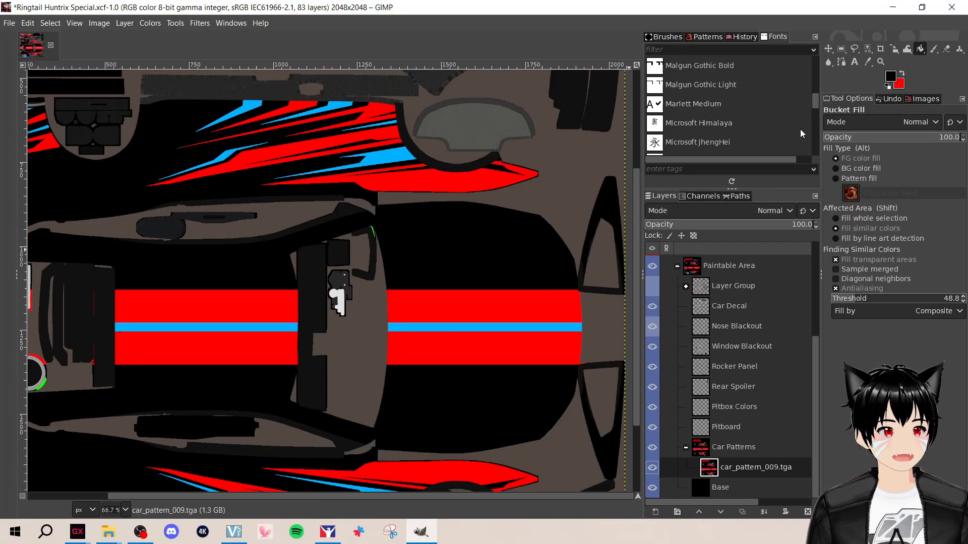
{"action": "left_click", "coordinate": [902, 75]}
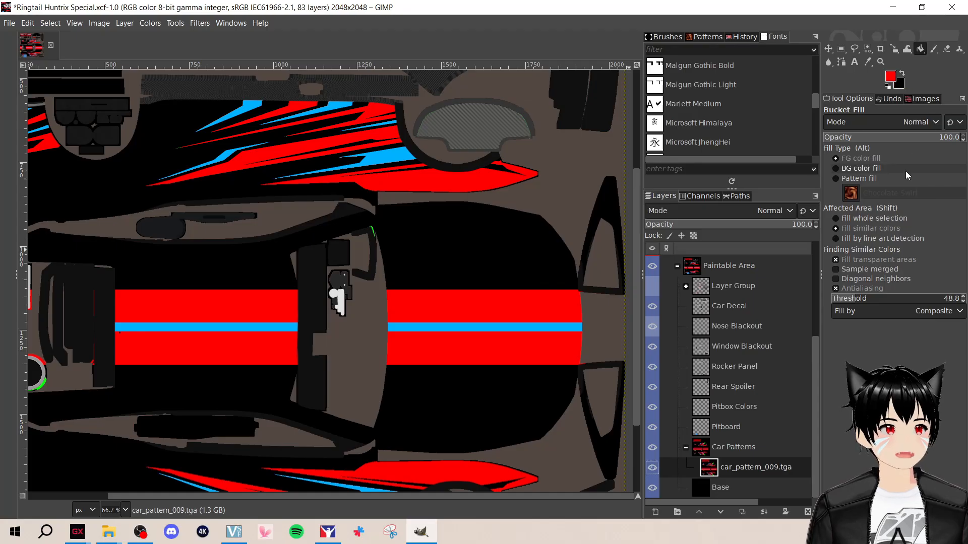
{"action": "left_click", "coordinate": [890, 76]}
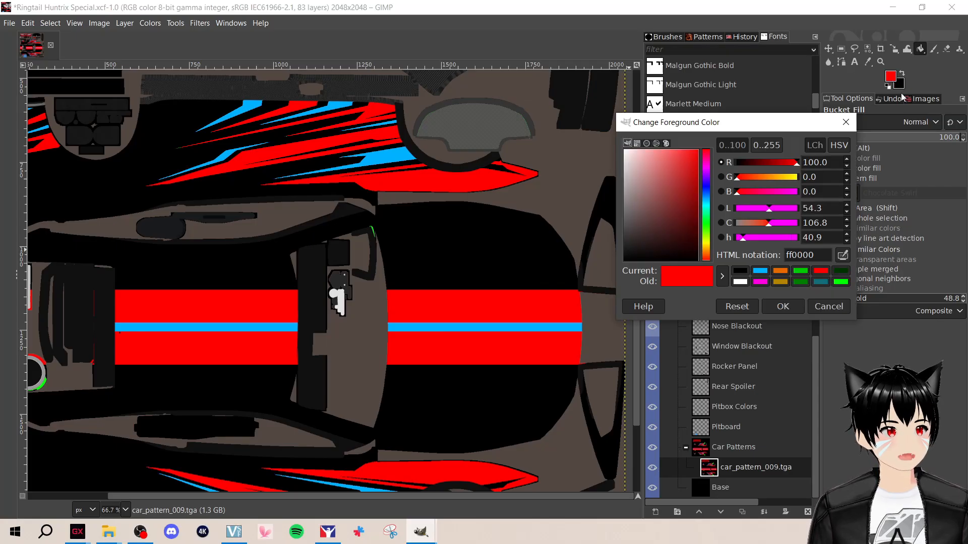
{"action": "left_click", "coordinate": [800, 271]}
{"action": "left_click", "coordinate": [793, 306]}
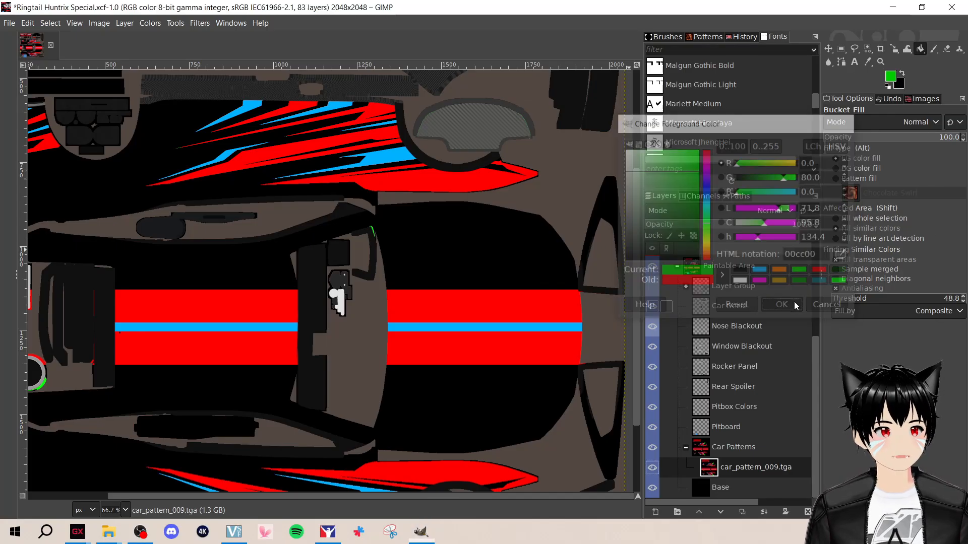
{"action": "left_click", "coordinate": [426, 305]}
{"action": "key", "text": "ctrl+z"}
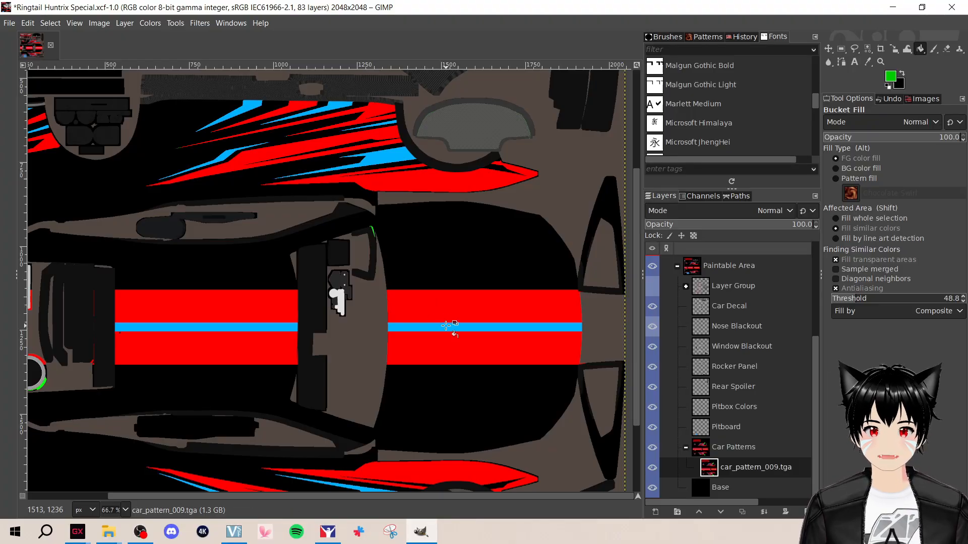
{"action": "left_click", "coordinate": [448, 328]}
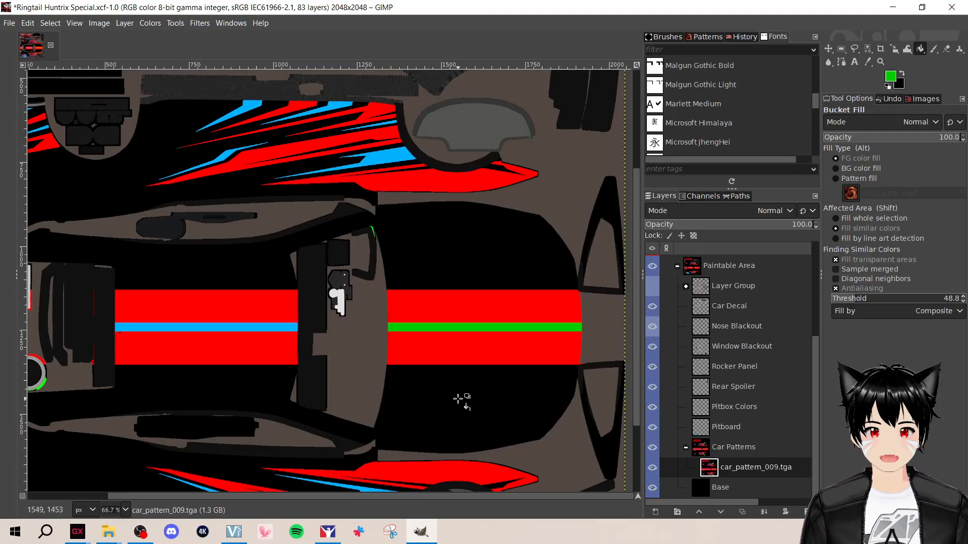
{"action": "key", "text": "ctrl"}
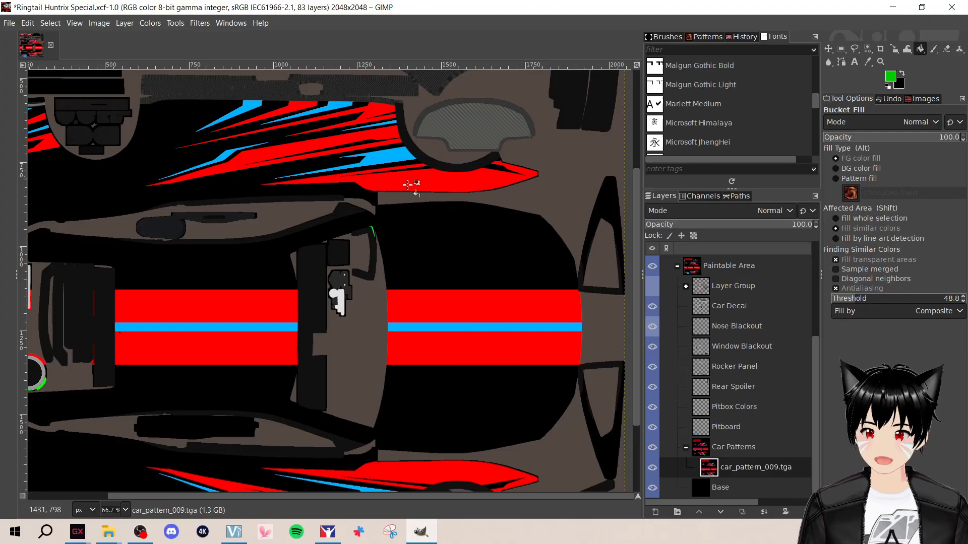
Set the foreground colour to blue (00b1ff) and bucket-fill the red band across the middle of the front bumper
{"action": "scroll", "coordinate": [361, 213], "scroll_direction": "down", "scroll_amount": 1}
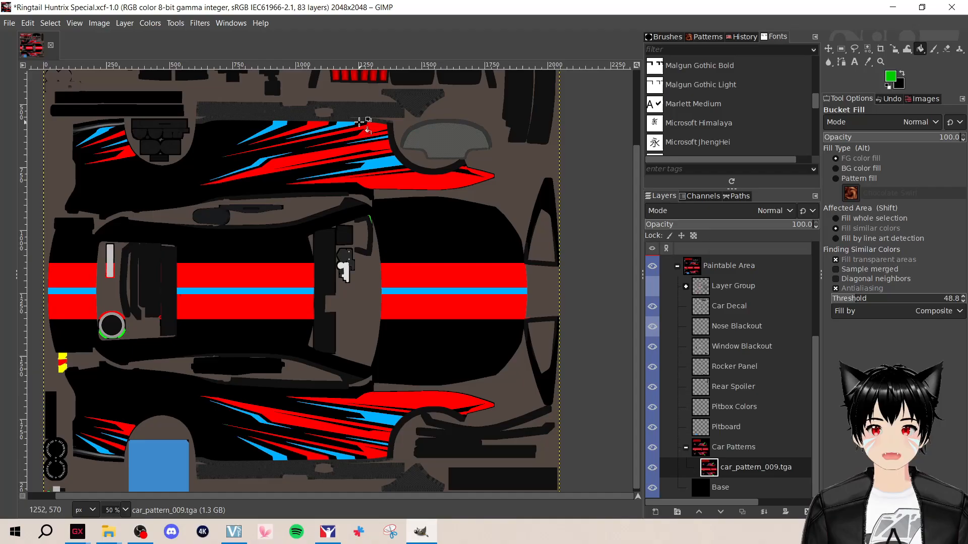
{"action": "scroll", "coordinate": [361, 268], "scroll_direction": "up", "scroll_amount": 3}
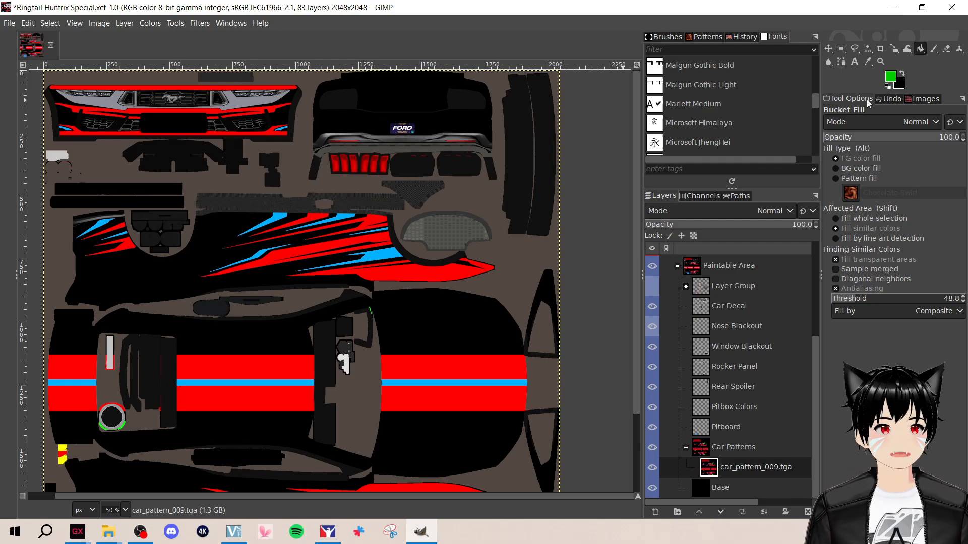
{"action": "left_click", "coordinate": [894, 76]}
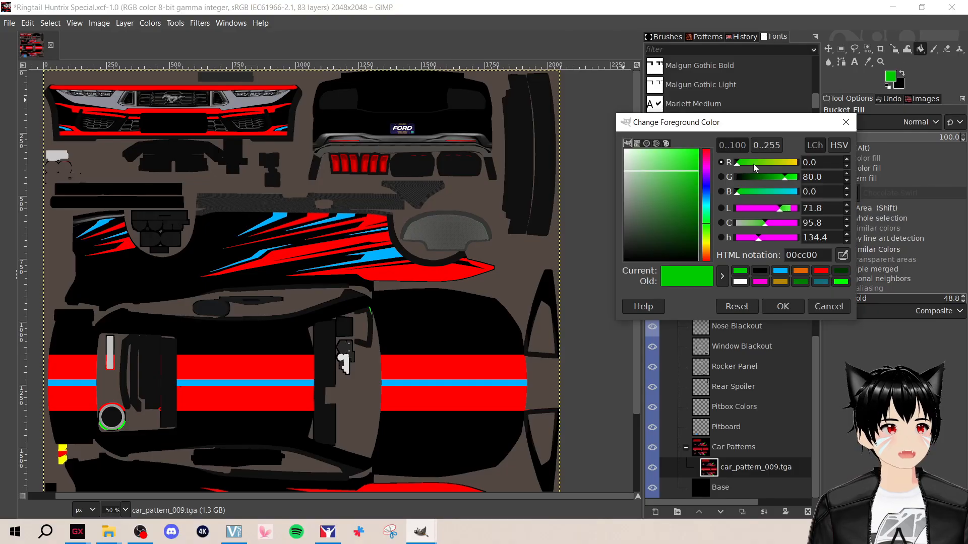
{"action": "left_click", "coordinate": [780, 271]}
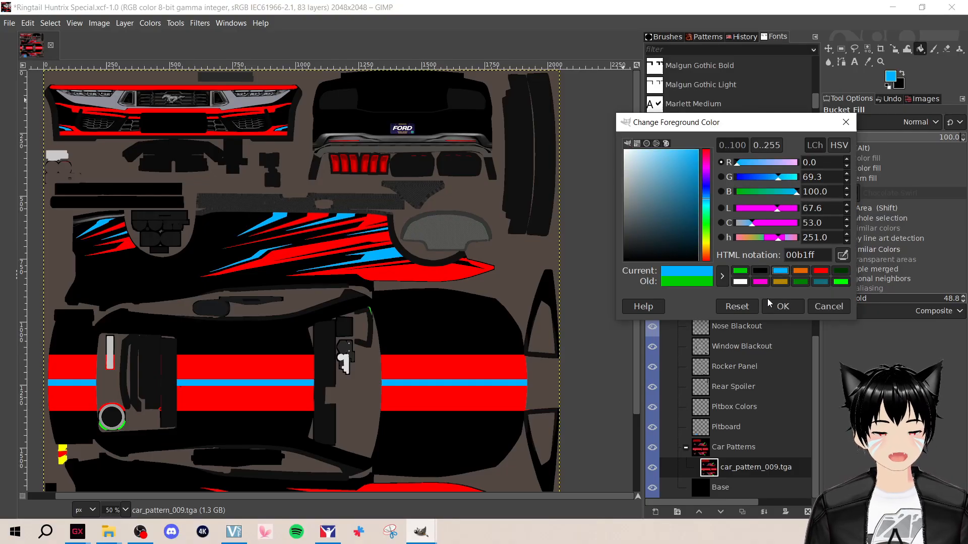
{"action": "left_click", "coordinate": [771, 305]}
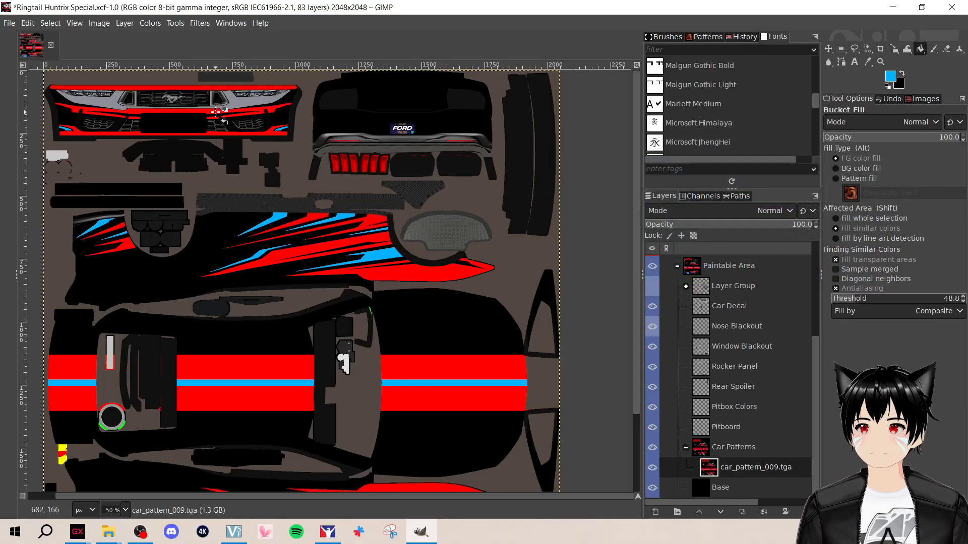
{"action": "left_click", "coordinate": [215, 111]}
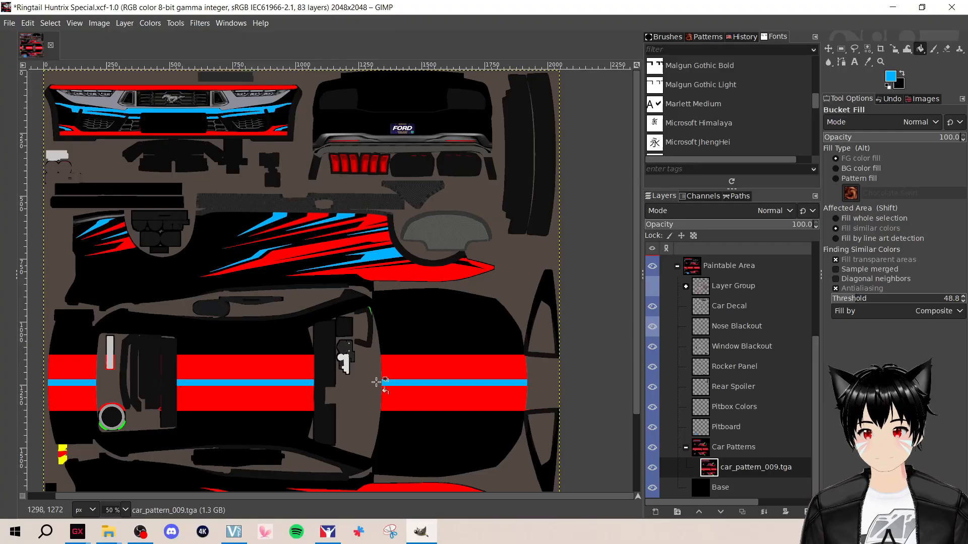
Review the whole livery and the layer stack, and select the Pitboard layer to see its area on the template
{"action": "scroll", "coordinate": [378, 383], "scroll_direction": "down", "scroll_amount": 2}
{"action": "scroll", "coordinate": [373, 248], "scroll_direction": "up", "scroll_amount": 1}
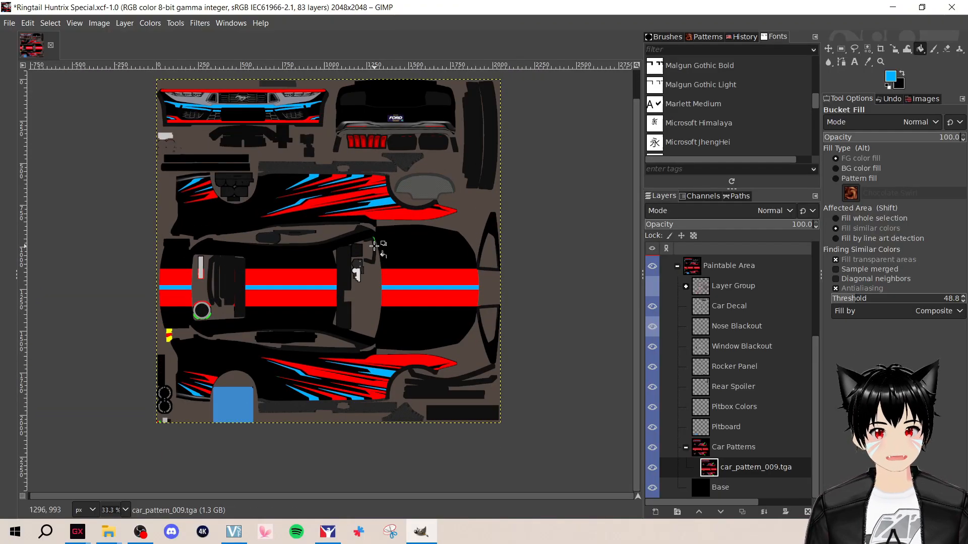
{"action": "scroll", "coordinate": [374, 248], "scroll_direction": "up", "scroll_amount": 1}
{"action": "scroll", "coordinate": [374, 248], "scroll_direction": "up", "scroll_amount": 1}
{"action": "scroll", "coordinate": [373, 245], "scroll_direction": "down", "scroll_amount": 1}
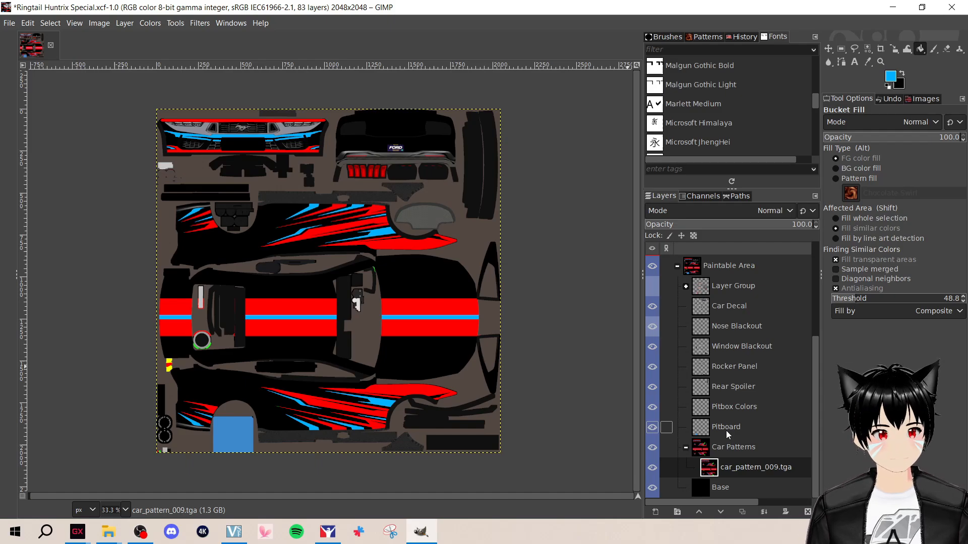
{"action": "scroll", "coordinate": [726, 431], "scroll_direction": "up", "scroll_amount": 5}
{"action": "scroll", "coordinate": [726, 430], "scroll_direction": "down", "scroll_amount": 5}
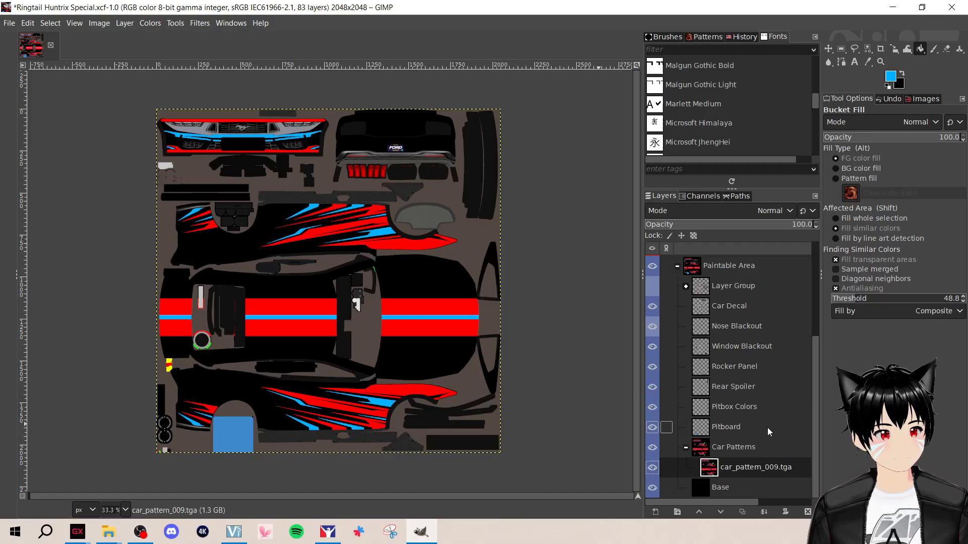
{"action": "left_click", "coordinate": [745, 428]}
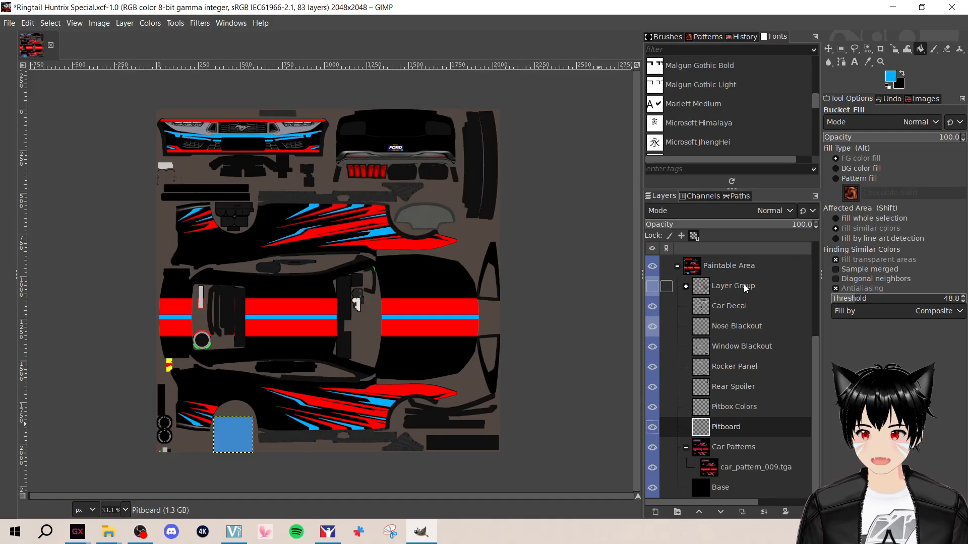
On the Pitbox Colors layer, bucket-fill the red swatch with black and the green swatch with blue
{"action": "left_click", "coordinate": [744, 406]}
{"action": "scroll", "coordinate": [151, 450], "scroll_direction": "up", "scroll_amount": 12}
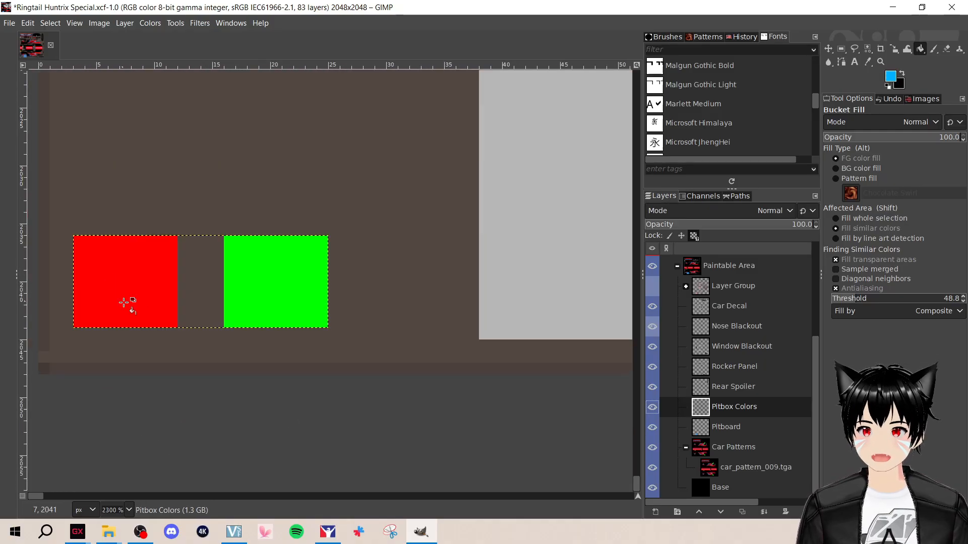
{"action": "scroll", "coordinate": [199, 237], "scroll_direction": "down", "scroll_amount": 3}
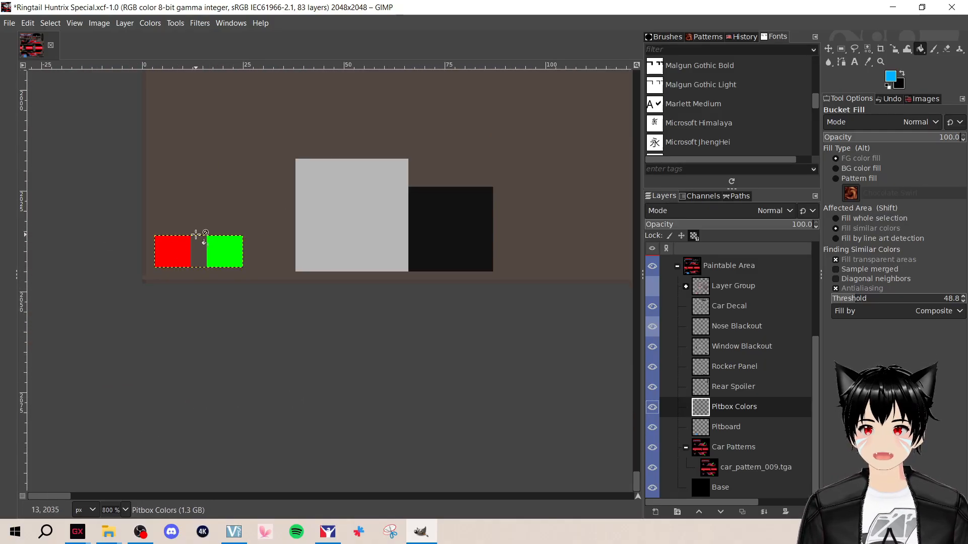
{"action": "scroll", "coordinate": [196, 247], "scroll_direction": "up", "scroll_amount": 5}
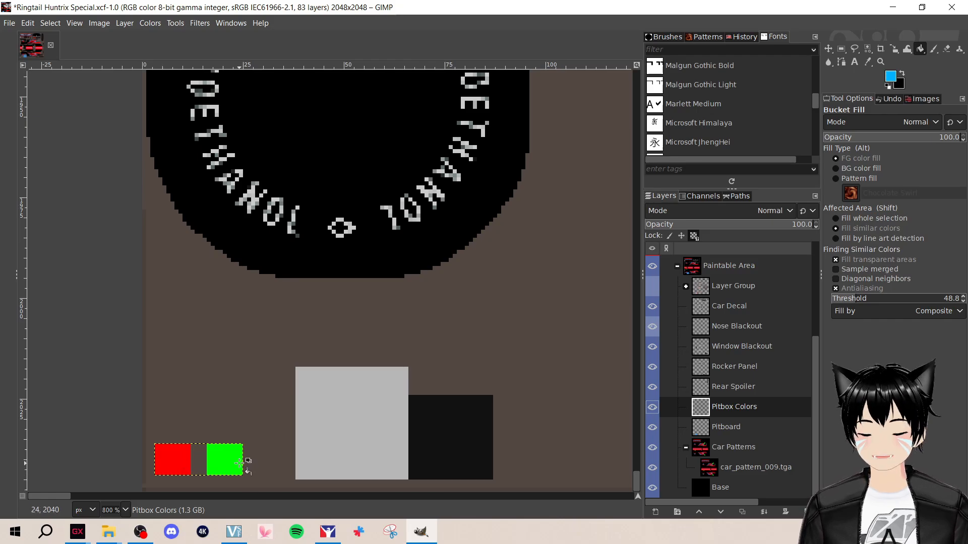
{"action": "scroll", "coordinate": [259, 437], "scroll_direction": "up", "scroll_amount": 5}
{"action": "scroll", "coordinate": [260, 436], "scroll_direction": "down", "scroll_amount": 5}
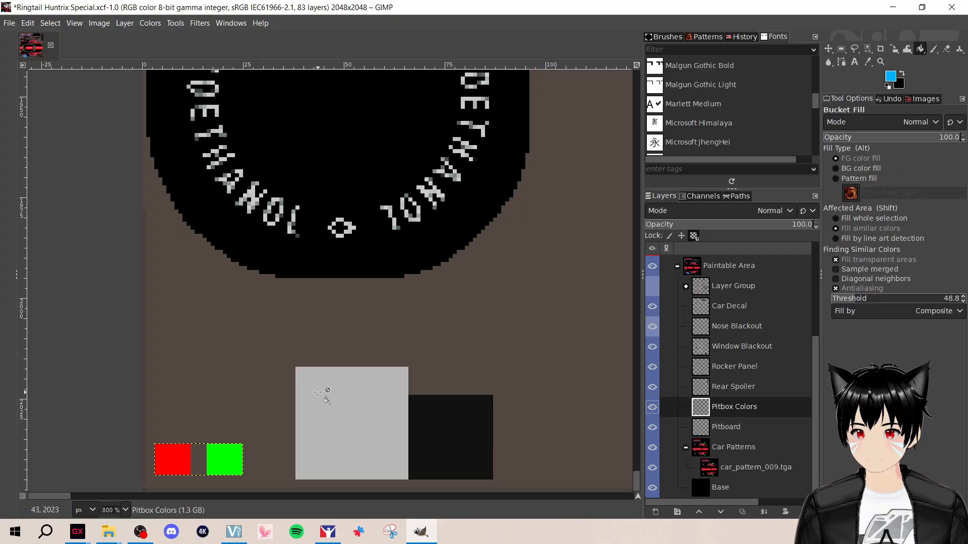
{"action": "left_click", "coordinate": [901, 74]}
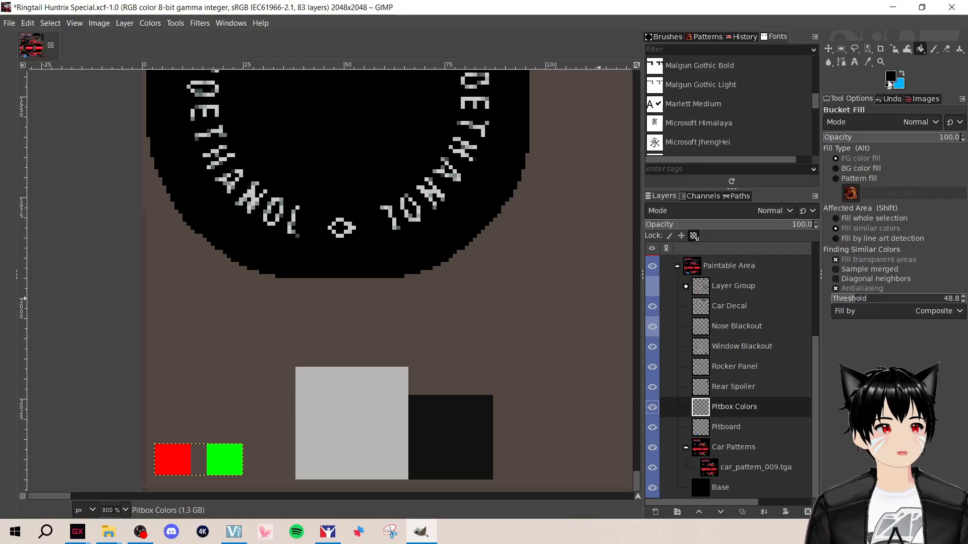
{"action": "left_click", "coordinate": [187, 457]}
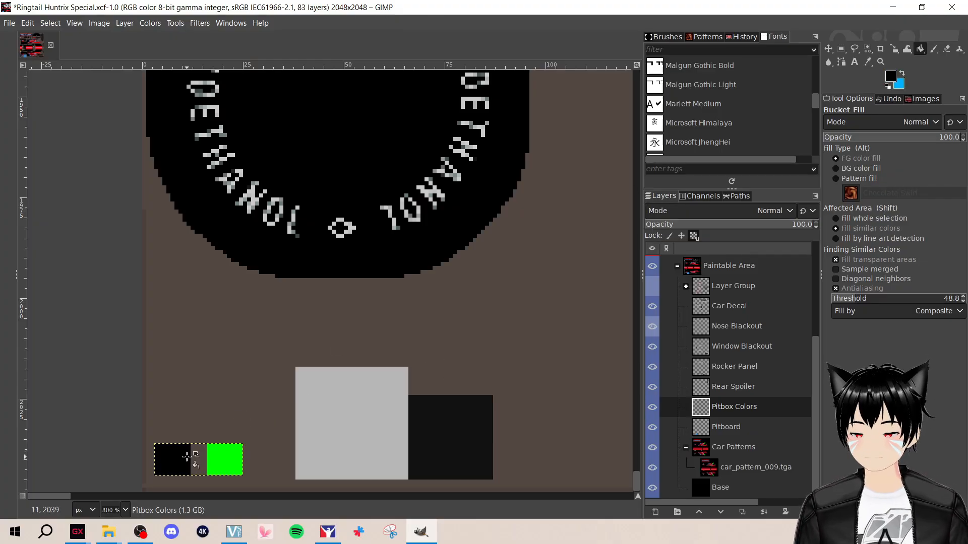
{"action": "left_click", "coordinate": [902, 74]}
{"action": "left_click", "coordinate": [240, 463]}
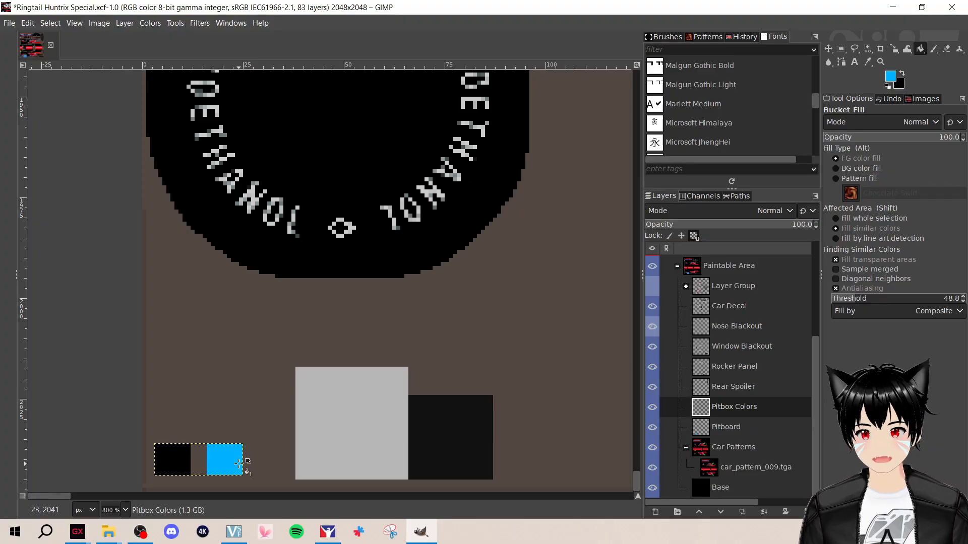
Select the Rear Spoiler layer and bucket-fill the dark spoiler shape with blue
{"action": "scroll", "coordinate": [504, 326], "scroll_direction": "down", "scroll_amount": 2, "text": "ctrl"}
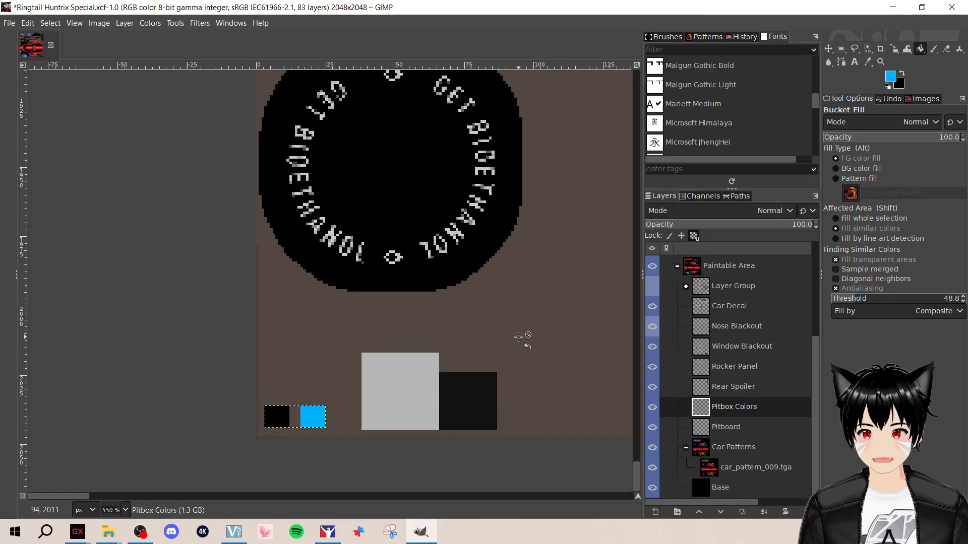
{"action": "scroll", "coordinate": [514, 353], "scroll_direction": "down", "scroll_amount": 2, "text": "ctrl"}
{"action": "left_click_drag", "start_coordinate": [167, 498], "coordinate": [262, 483]}
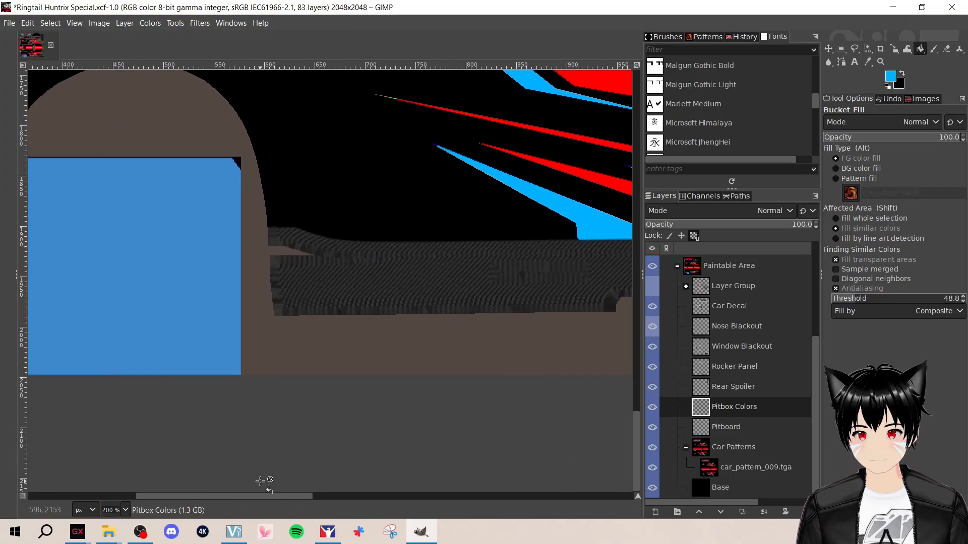
{"action": "scroll", "coordinate": [430, 353], "scroll_direction": "down", "scroll_amount": 4, "text": "ctrl"}
{"action": "left_click_drag", "start_coordinate": [380, 497], "coordinate": [417, 494]}
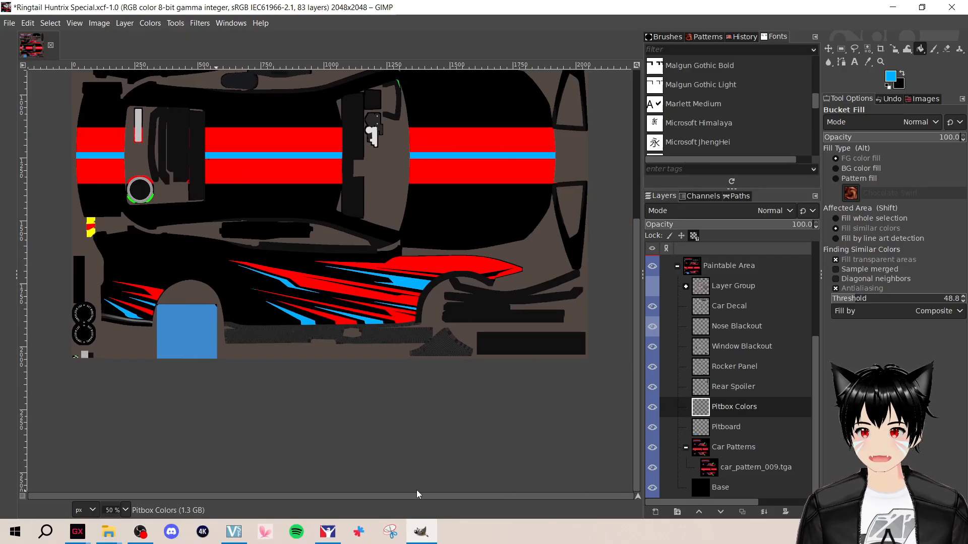
{"action": "scroll", "coordinate": [454, 359], "scroll_direction": "up", "scroll_amount": 5}
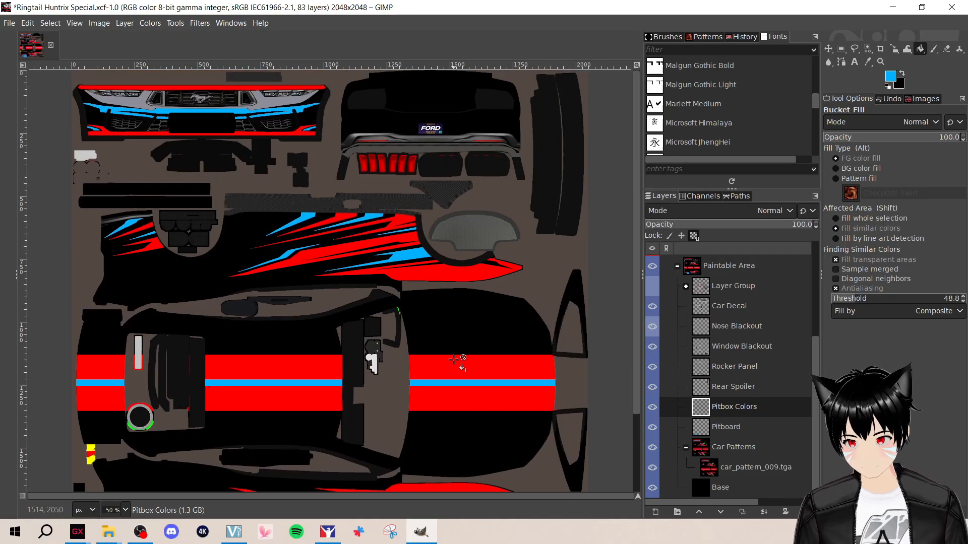
{"action": "scroll", "coordinate": [453, 359], "scroll_direction": "down", "scroll_amount": 2}
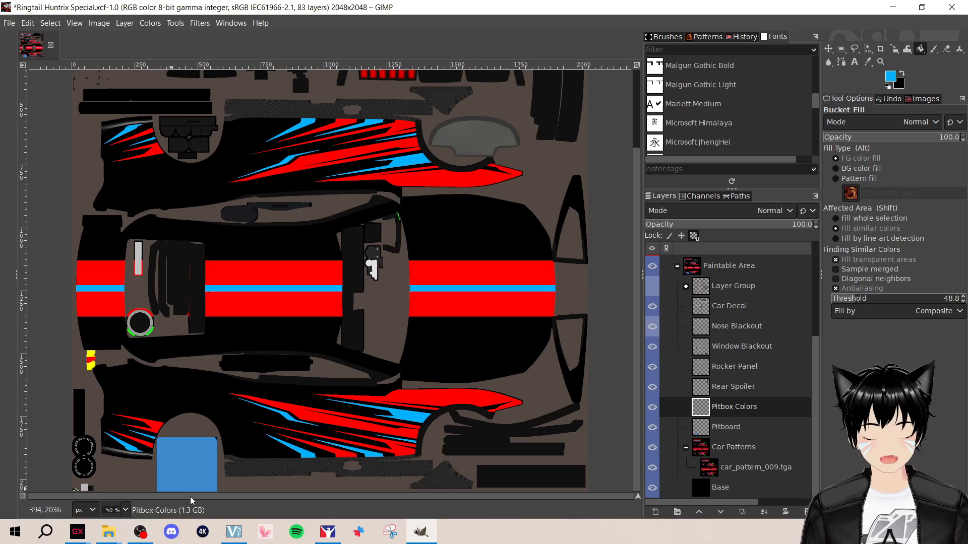
{"action": "scroll", "coordinate": [551, 339], "scroll_direction": "up", "scroll_amount": 2}
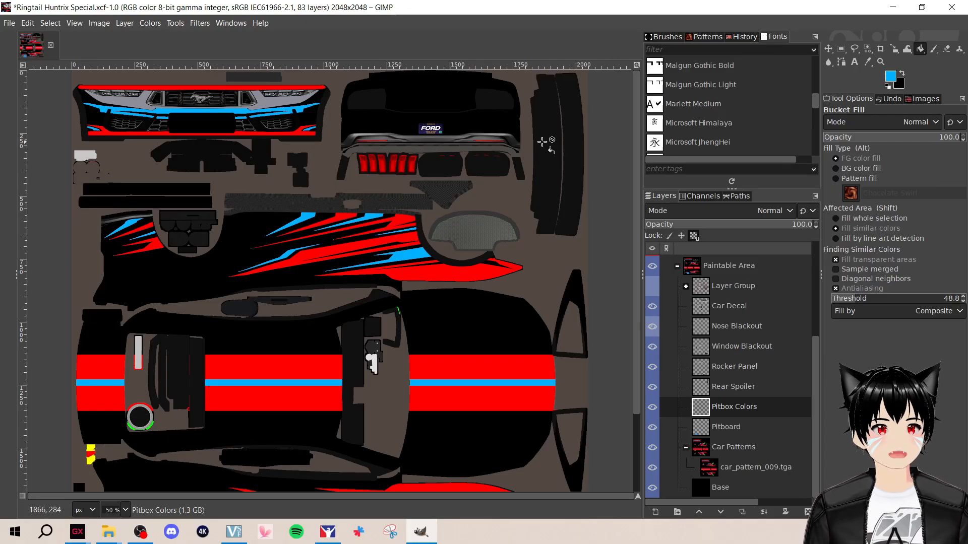
{"action": "left_click", "coordinate": [736, 388]}
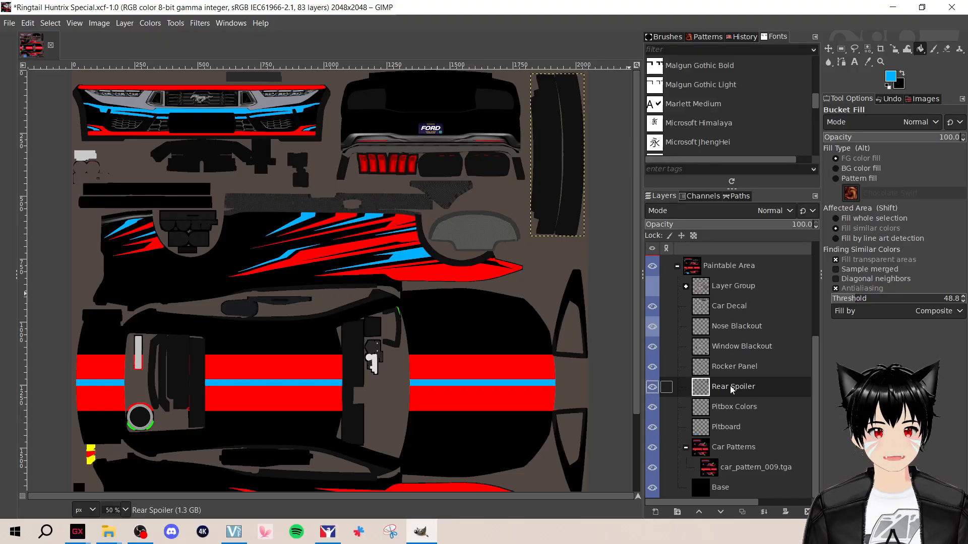
{"action": "left_click", "coordinate": [552, 167]}
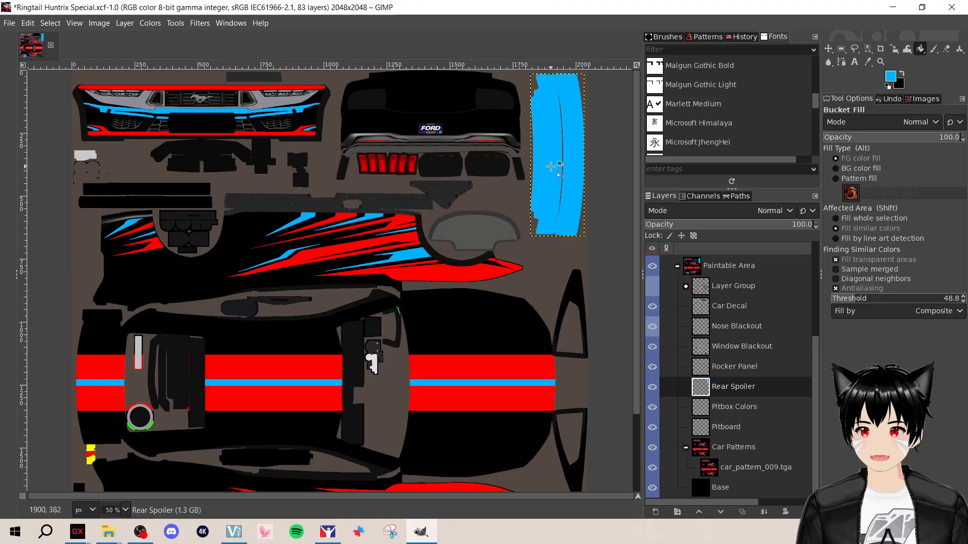
{"action": "scroll", "coordinate": [551, 167], "scroll_direction": "down", "scroll_amount": 3}
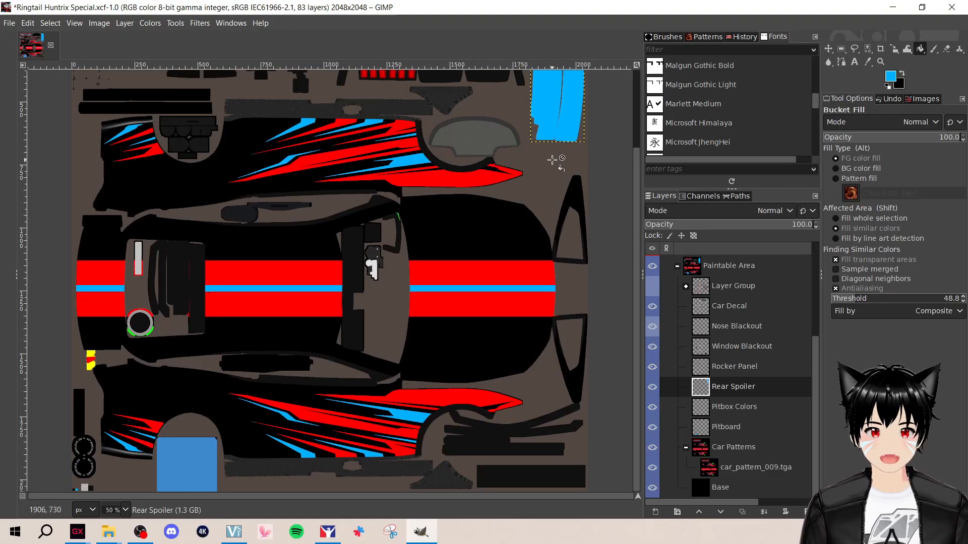
{"action": "scroll", "coordinate": [551, 161], "scroll_direction": "up", "scroll_amount": 3}
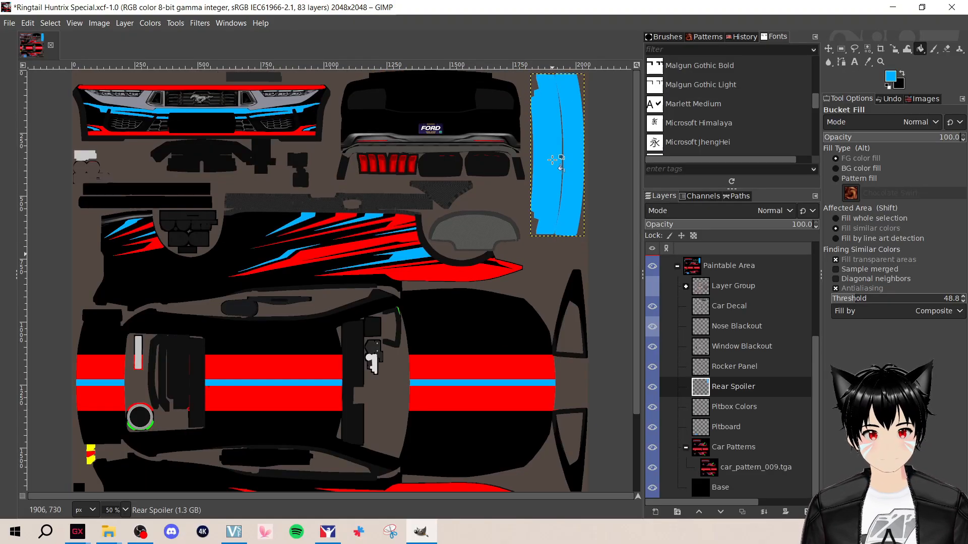
Hide and show the Window Blackout and Rocker Panel layers to examine which parts of the template each one covers
{"action": "left_click", "coordinate": [733, 367]}
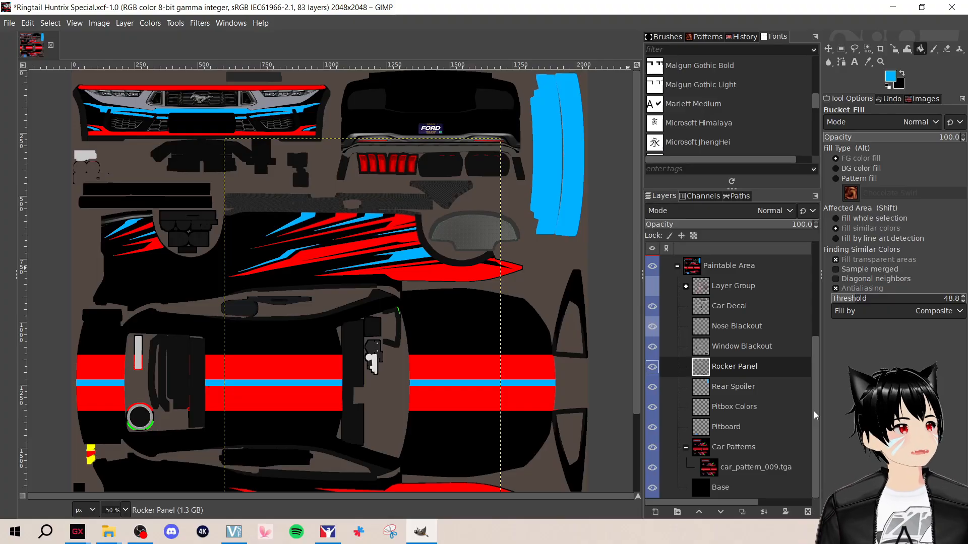
{"action": "left_click", "coordinate": [743, 356]}
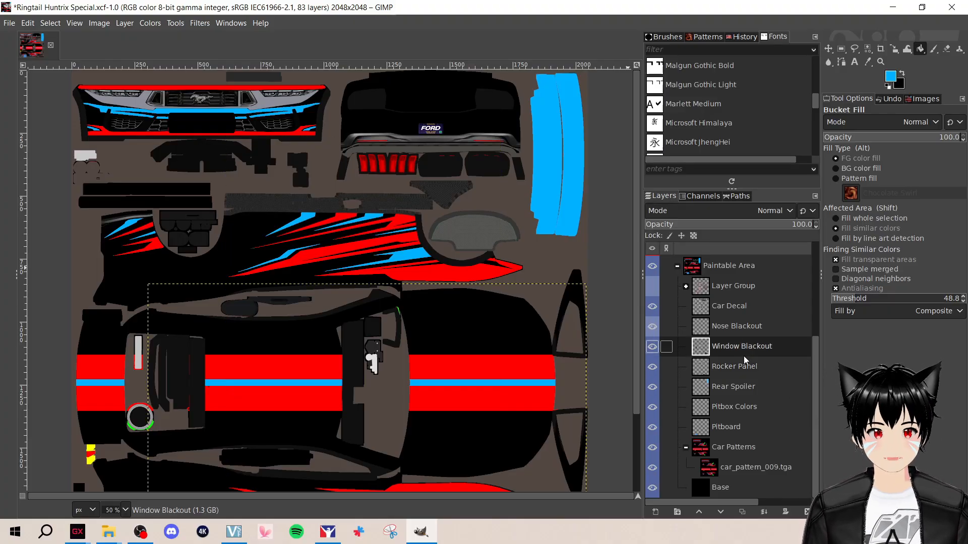
{"action": "left_click", "coordinate": [656, 349]}
{"action": "left_click", "coordinate": [655, 349]}
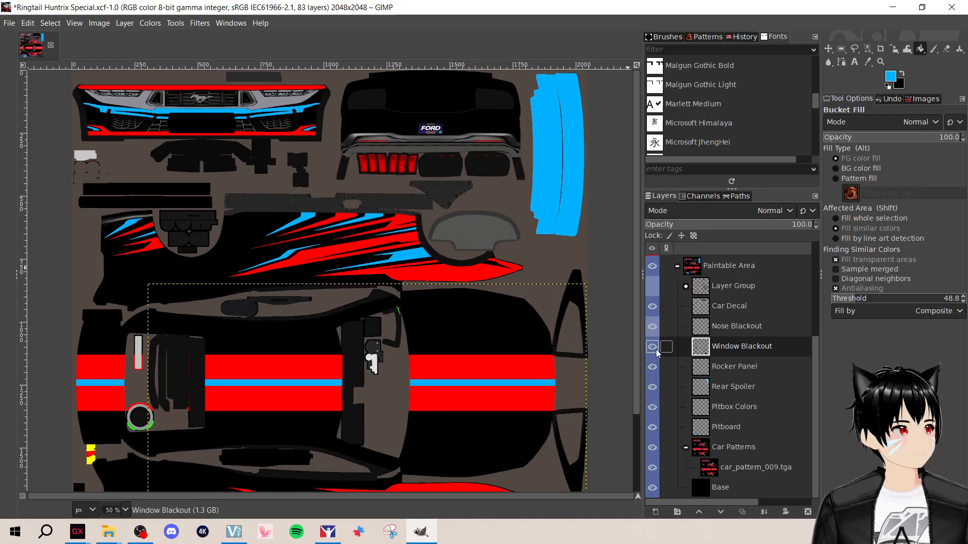
{"action": "left_click", "coordinate": [655, 348]}
{"action": "left_click", "coordinate": [655, 349]}
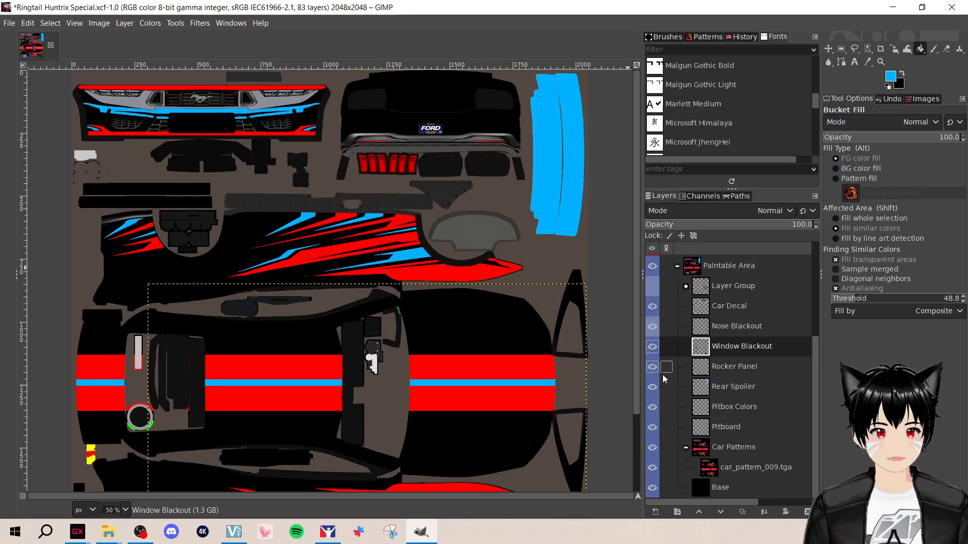
{"action": "left_click", "coordinate": [655, 366]}
{"action": "left_click", "coordinate": [654, 367]}
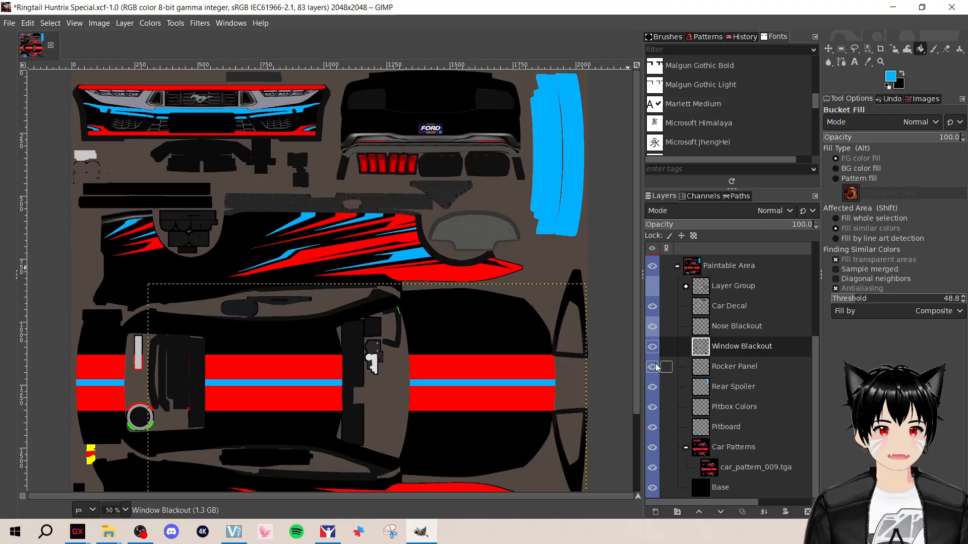
{"action": "left_click", "coordinate": [654, 367]}
{"action": "left_click", "coordinate": [655, 367]}
{"action": "left_click", "coordinate": [654, 367]}
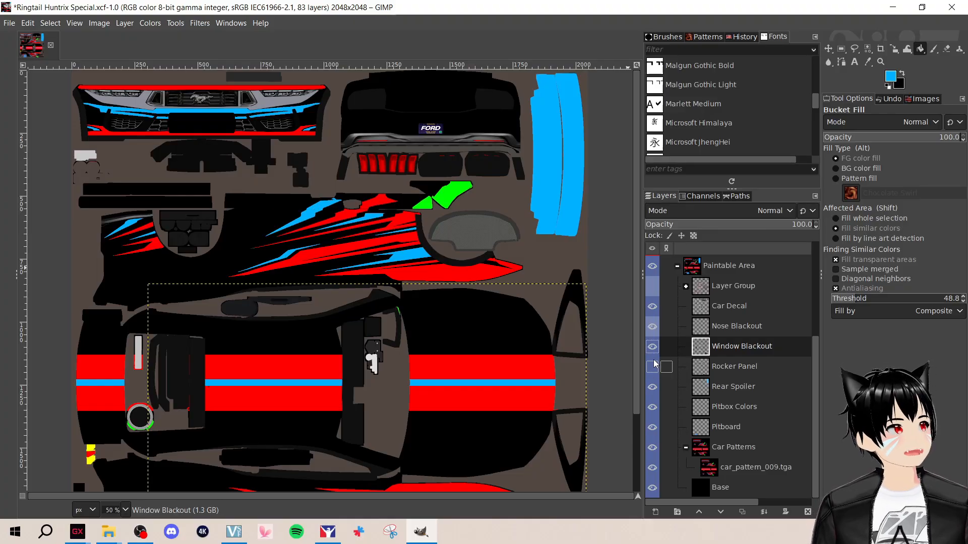
{"action": "left_click", "coordinate": [654, 369]}
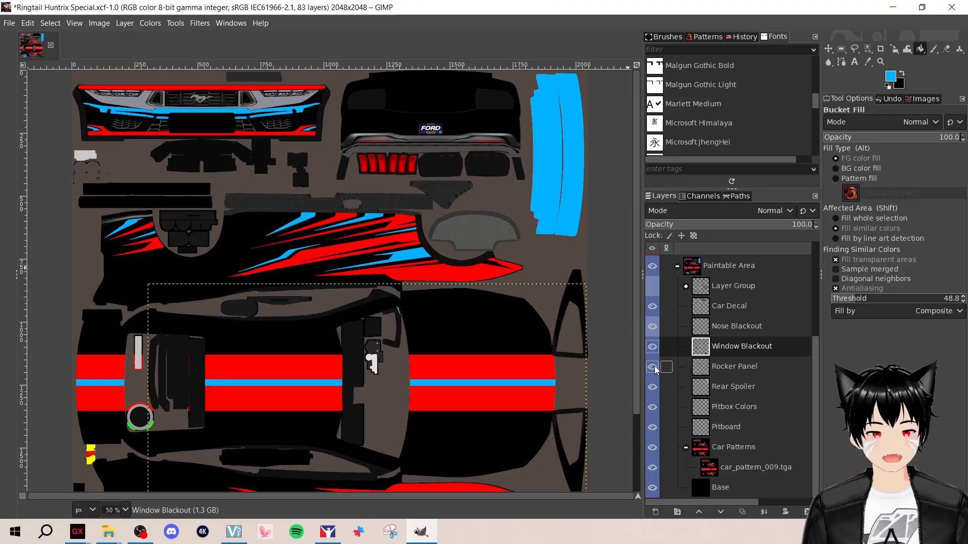
Toggle the Nose Blackout layer's visibility to examine what it masks on the front bumper, leaving it shown
{"action": "left_click", "coordinate": [653, 328]}
{"action": "left_click", "coordinate": [653, 327]}
{"action": "left_click", "coordinate": [653, 327]}
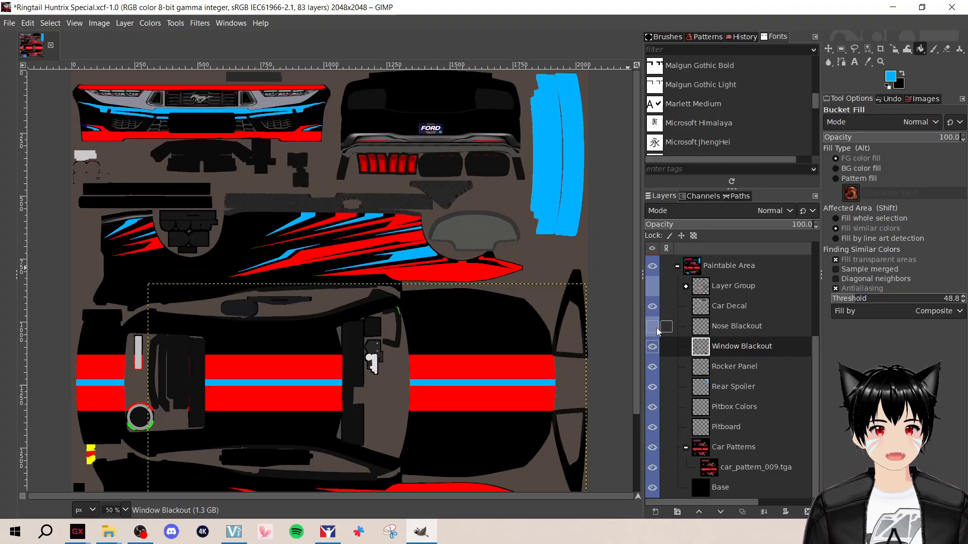
{"action": "left_click", "coordinate": [654, 326]}
{"action": "left_click", "coordinate": [657, 329]}
{"action": "left_click", "coordinate": [657, 328]}
{"action": "left_click", "coordinate": [657, 329]}
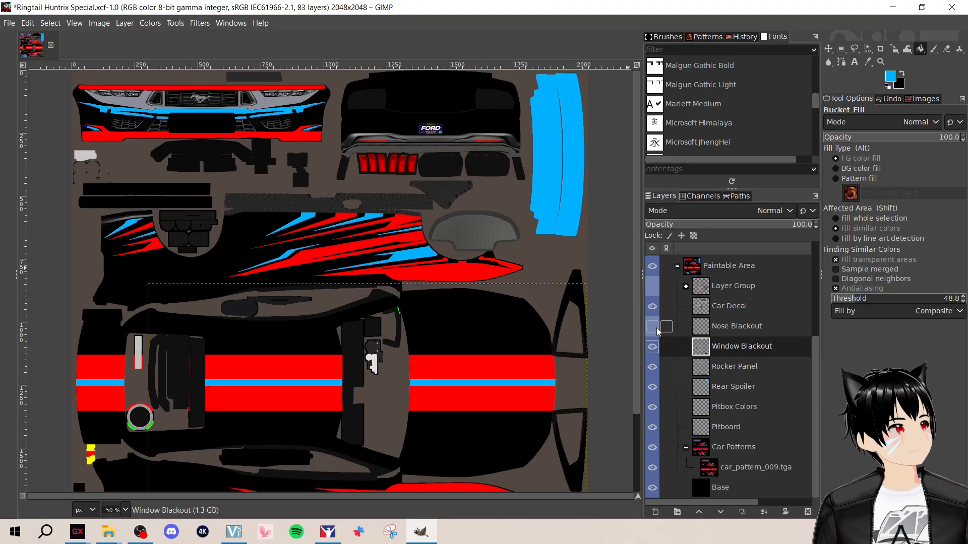
{"action": "left_click", "coordinate": [657, 328]}
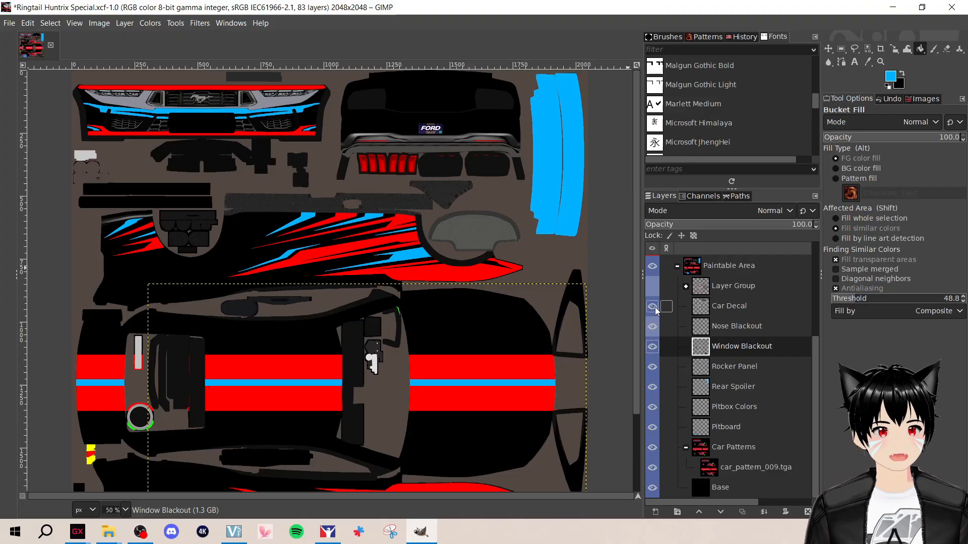
Toggle the Car Decal layer off and on repeatedly to compare the template with and without its details, leaving it shown
{"action": "left_click", "coordinate": [654, 307]}
{"action": "left_click", "coordinate": [654, 307]}
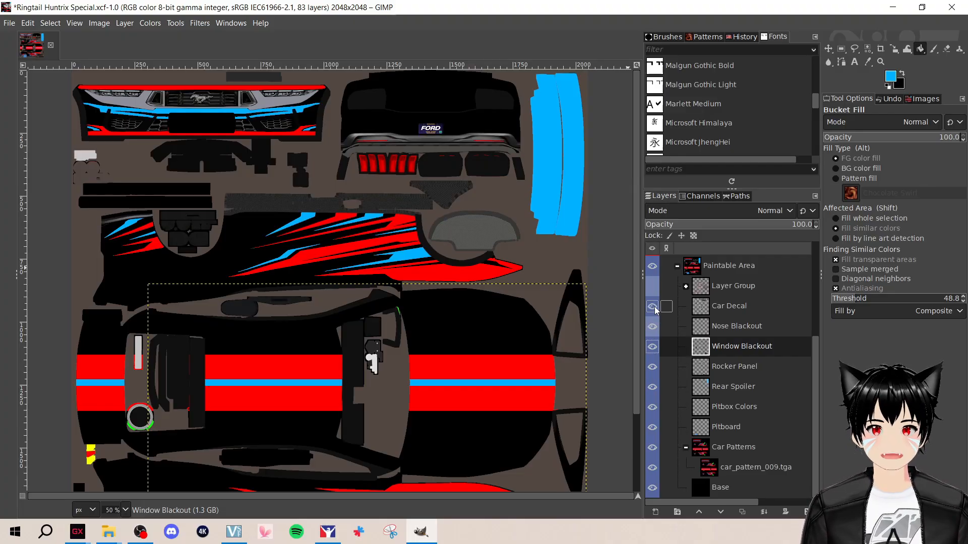
{"action": "left_click", "coordinate": [655, 308]}
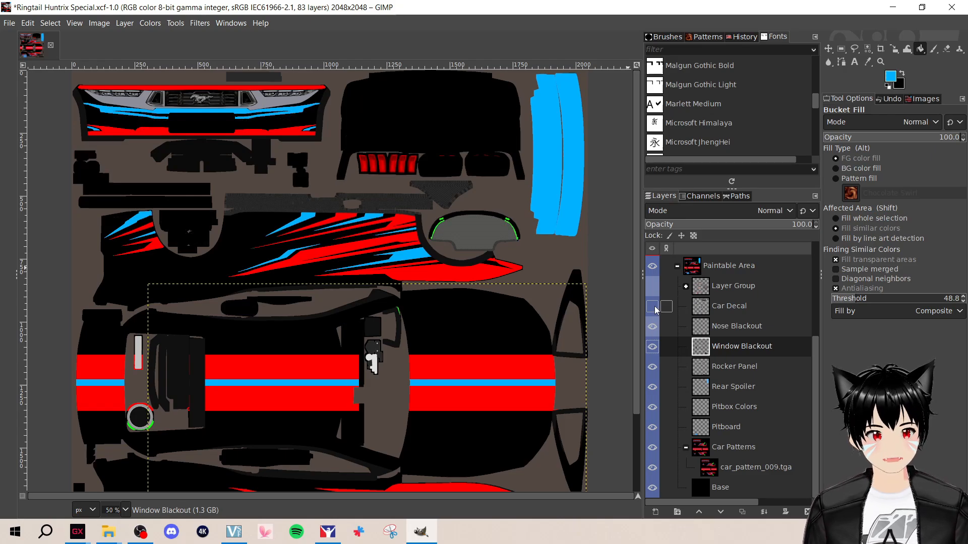
{"action": "scroll", "coordinate": [277, 226], "scroll_direction": "down", "scroll_amount": 3}
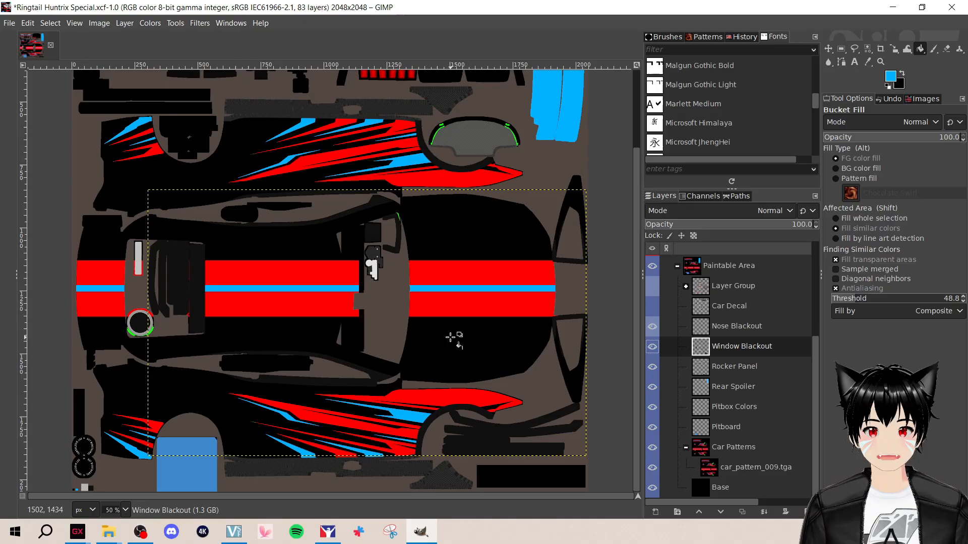
{"action": "scroll", "coordinate": [453, 338], "scroll_direction": "up", "scroll_amount": 3}
{"action": "left_click", "coordinate": [654, 308]}
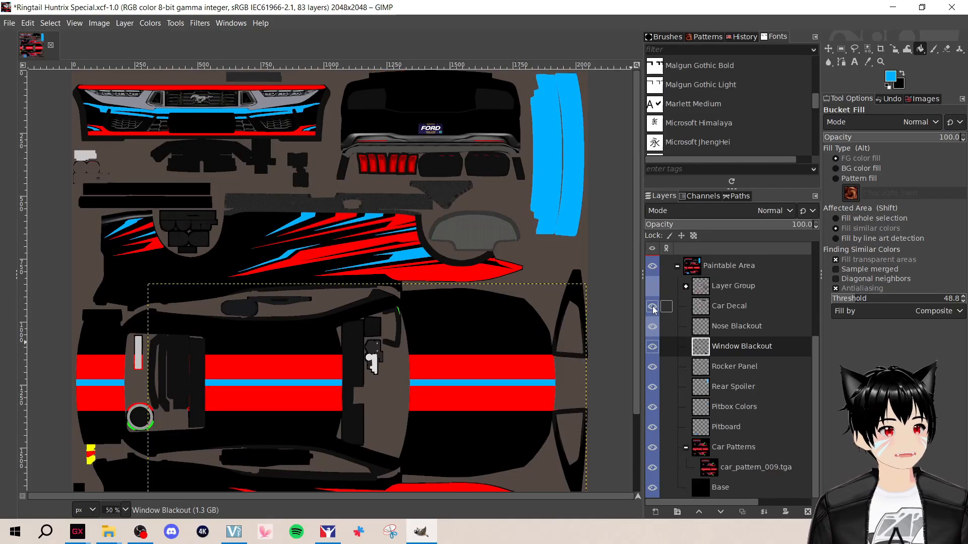
{"action": "left_click", "coordinate": [653, 308]}
{"action": "left_click", "coordinate": [652, 307]}
{"action": "left_click", "coordinate": [653, 308]}
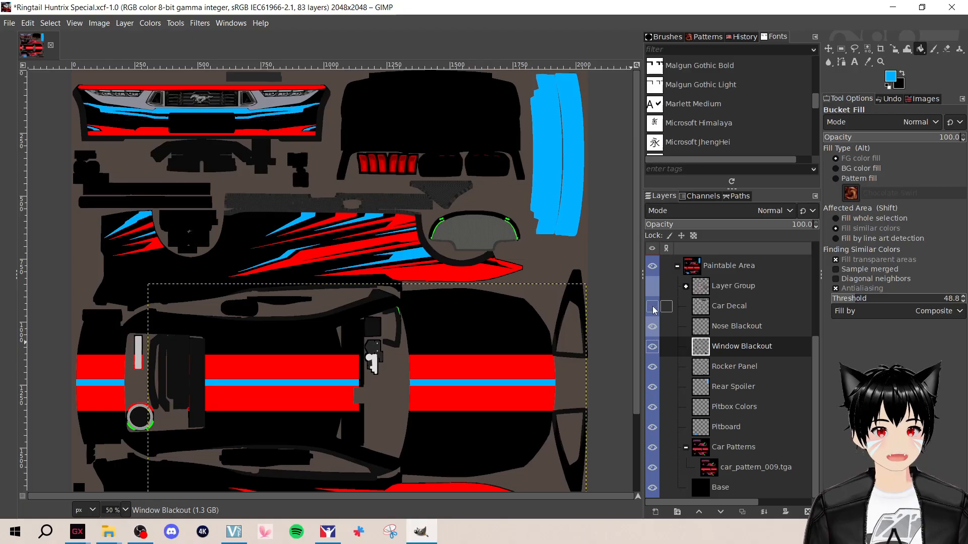
{"action": "left_click", "coordinate": [653, 307]}
{"action": "left_click", "coordinate": [652, 307]}
{"action": "left_click", "coordinate": [652, 307]}
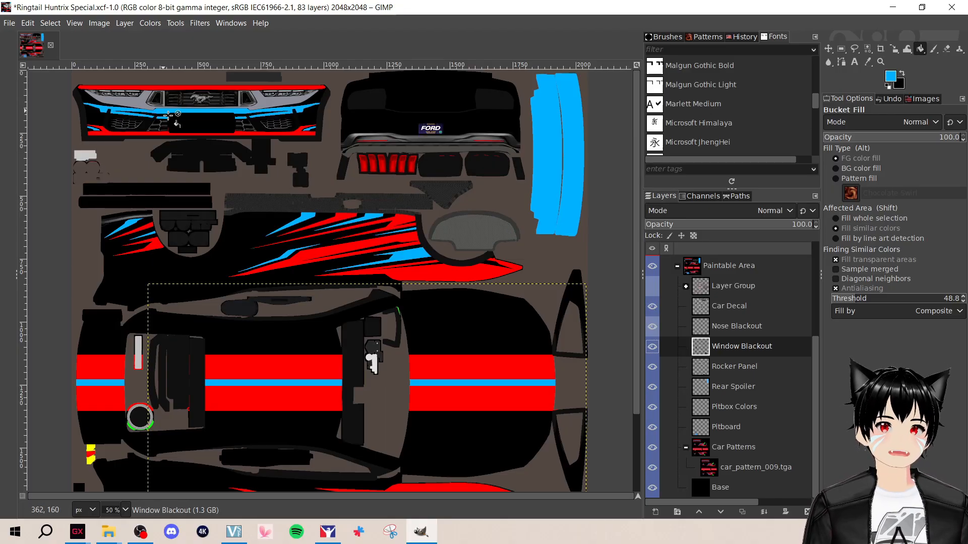
{"action": "left_click", "coordinate": [652, 307]}
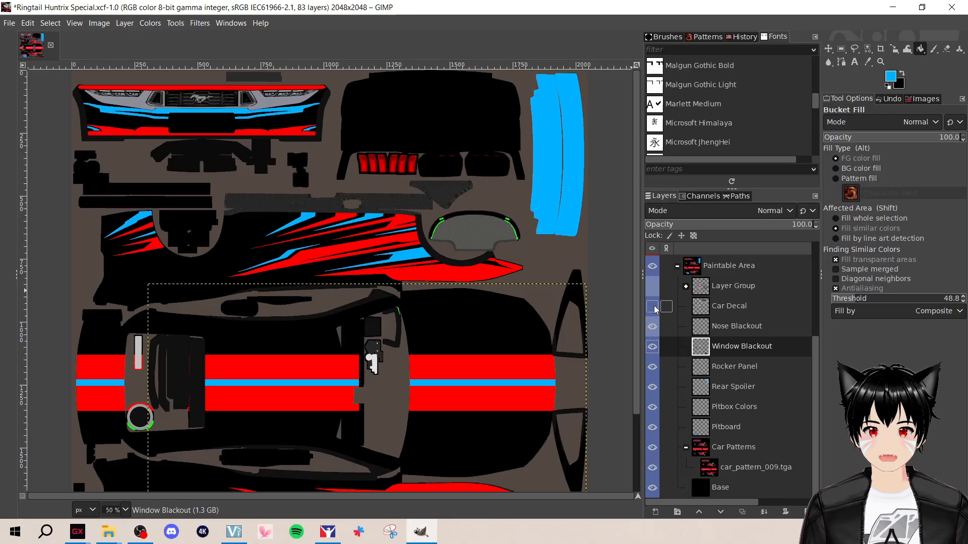
{"action": "left_click", "coordinate": [652, 307]}
{"action": "left_click", "coordinate": [653, 307]}
{"action": "left_click", "coordinate": [652, 308]}
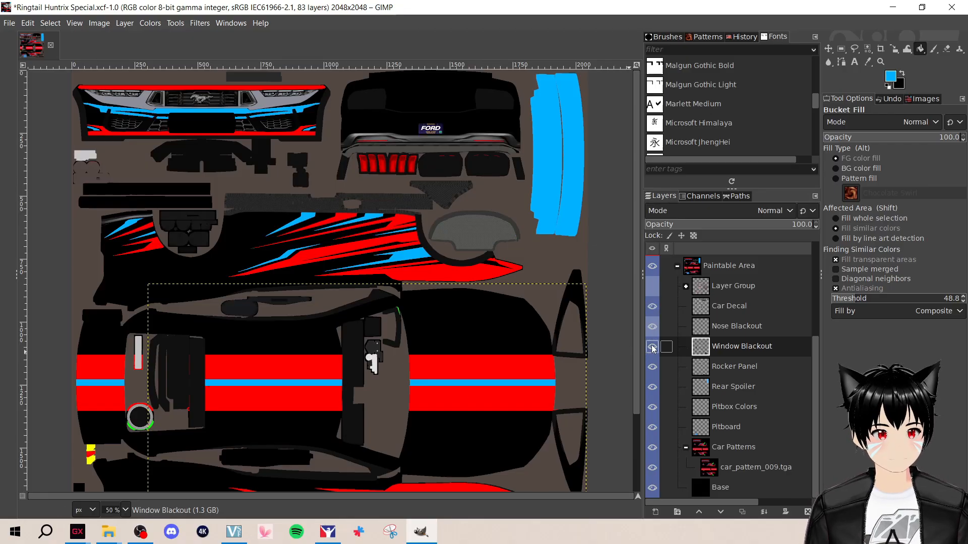
Hide the Car Decal layer, and toggle the Window Blackout and Car_Mandatory layers to examine which template parts each covers
{"action": "left_click", "coordinate": [653, 307]}
{"action": "left_click", "coordinate": [653, 307]}
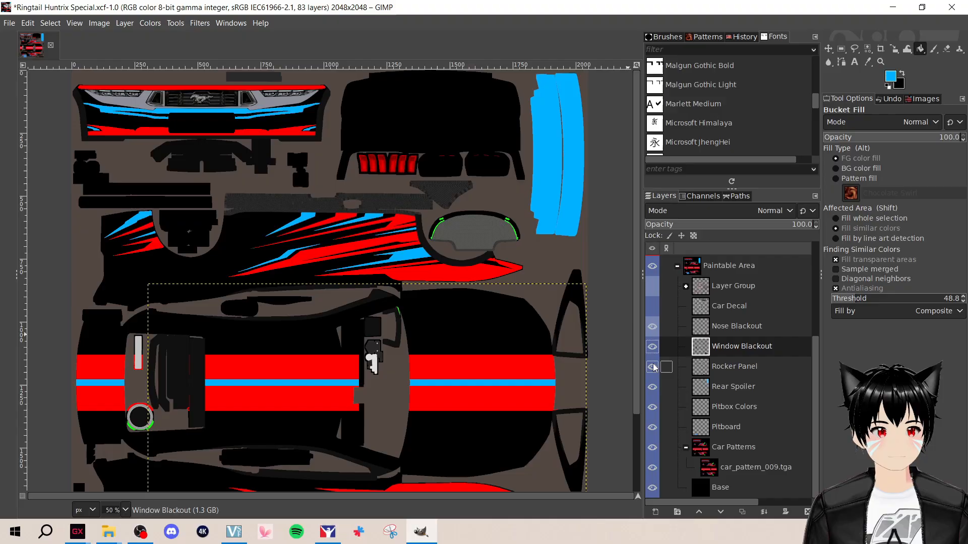
{"action": "left_click", "coordinate": [652, 347]}
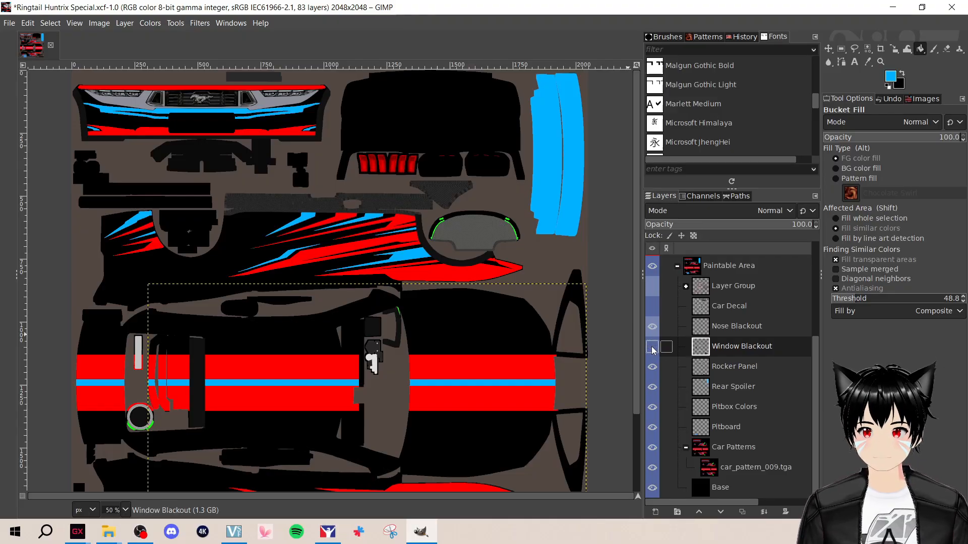
{"action": "left_click", "coordinate": [653, 347]}
{"action": "scroll", "coordinate": [652, 348], "scroll_direction": "up", "scroll_amount": 2}
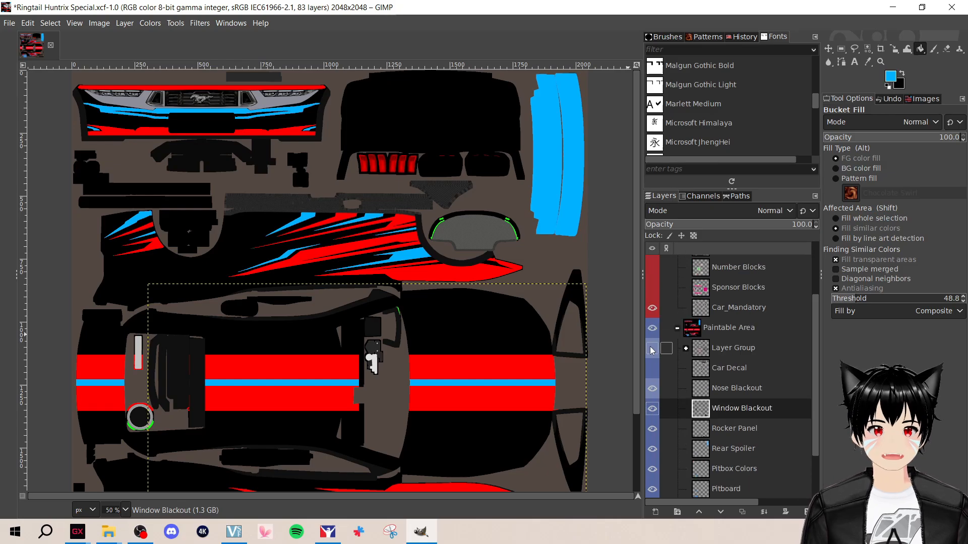
{"action": "left_click", "coordinate": [652, 309]}
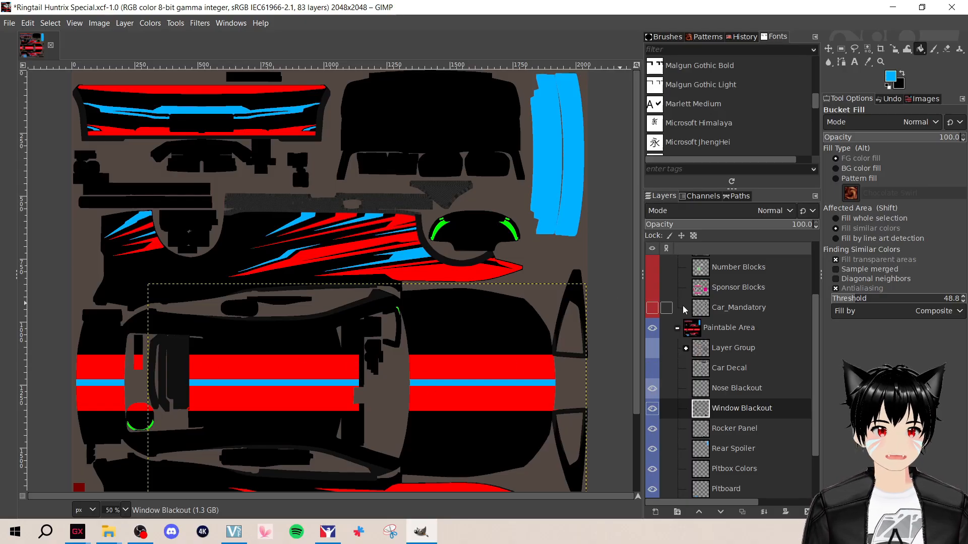
{"action": "left_click", "coordinate": [650, 312]}
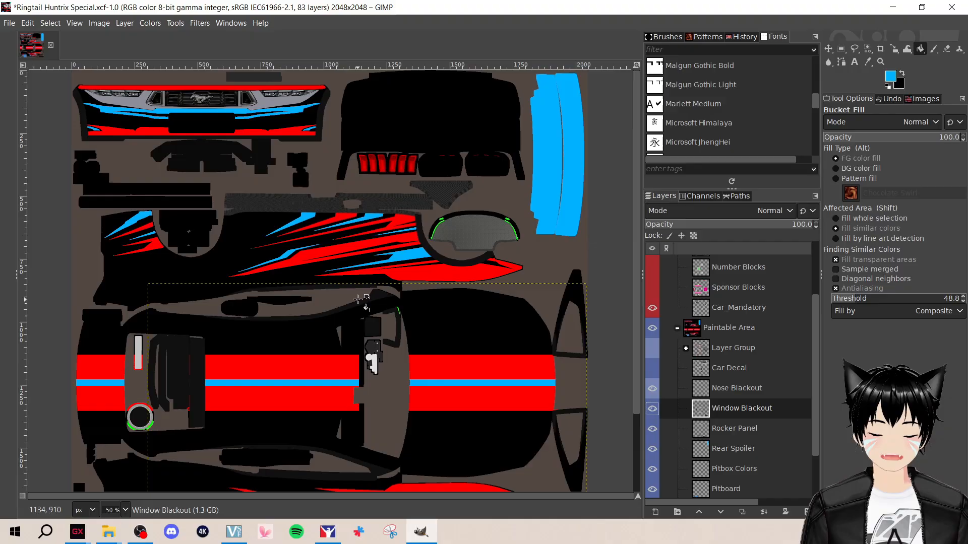
Select a 115 × 318 px rectangle over the roof stripes' hood-side end and delete that area from the car_pattern_009.tga layer
{"action": "scroll", "coordinate": [344, 356], "scroll_direction": "up", "scroll_amount": 4}
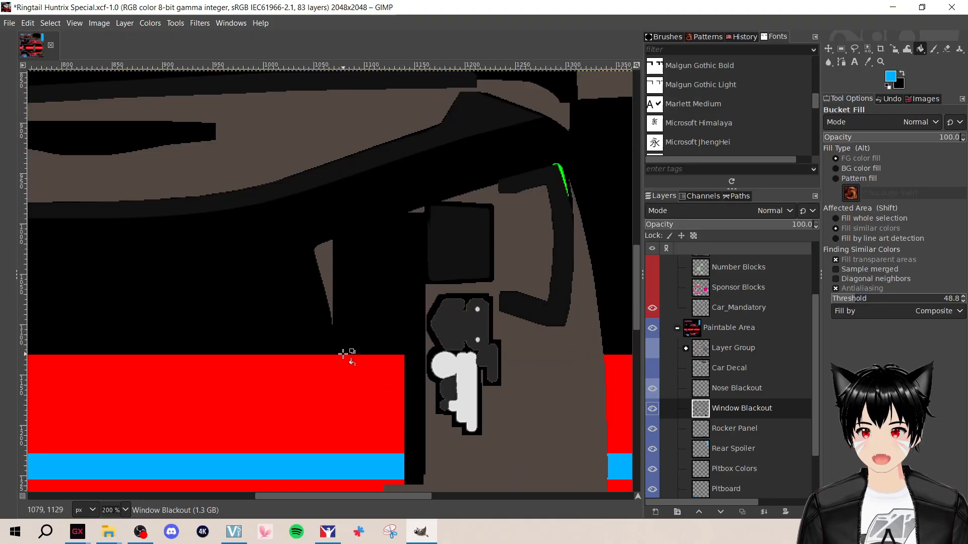
{"action": "scroll", "coordinate": [343, 357], "scroll_direction": "down", "scroll_amount": 3}
{"action": "scroll", "coordinate": [339, 328], "scroll_direction": "up", "scroll_amount": 2}
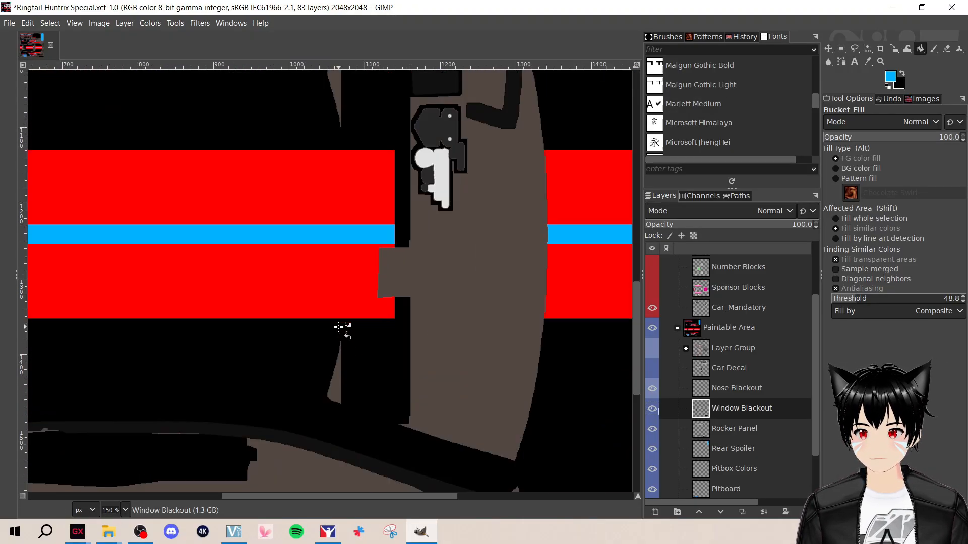
{"action": "left_click", "coordinate": [844, 52]}
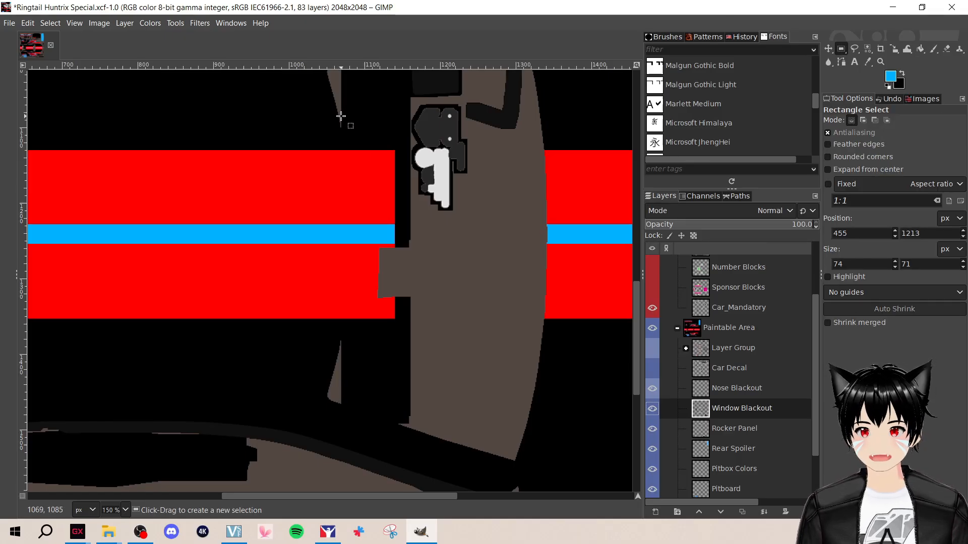
{"action": "left_click_drag", "start_coordinate": [340, 115], "coordinate": [427, 355]}
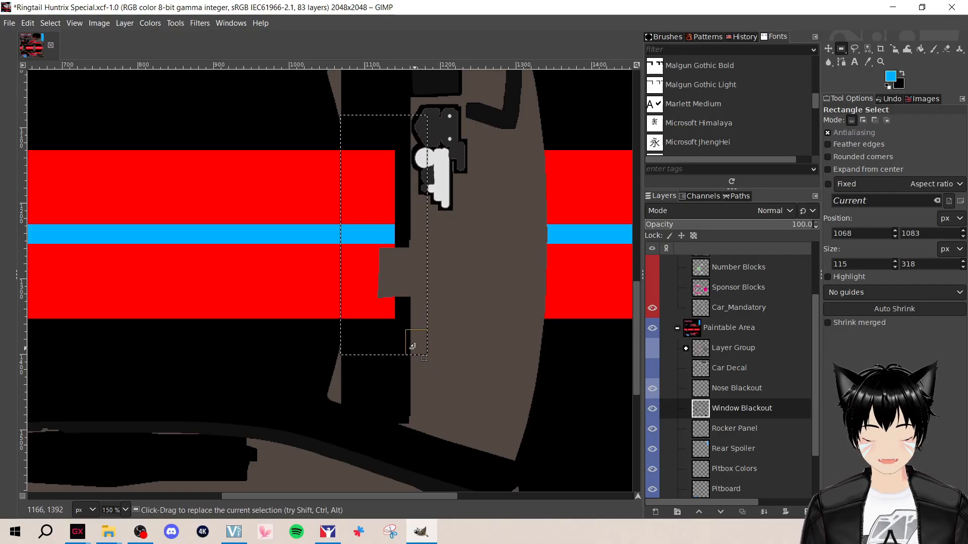
{"action": "scroll", "coordinate": [734, 409], "scroll_direction": "down", "scroll_amount": 2}
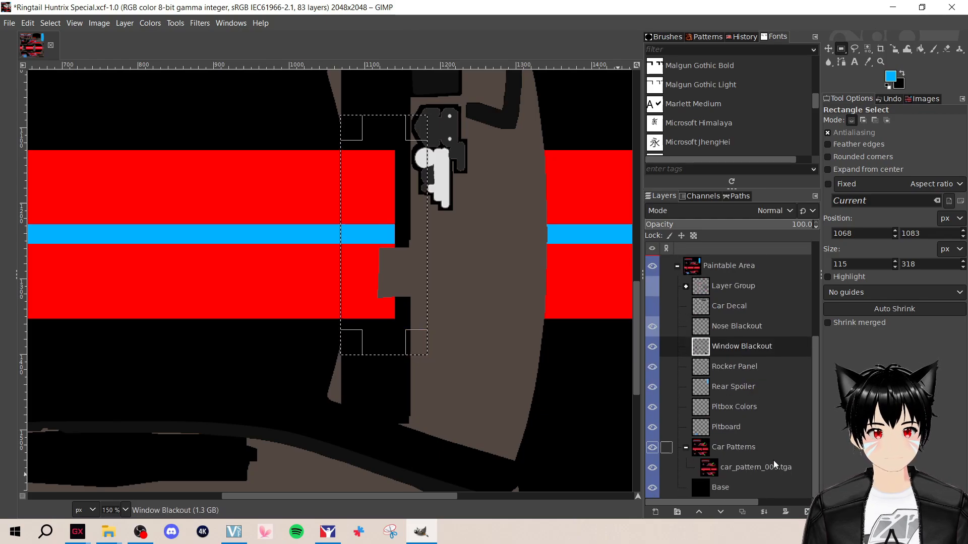
{"action": "left_click", "coordinate": [774, 467]}
{"action": "key", "text": "Delete"}
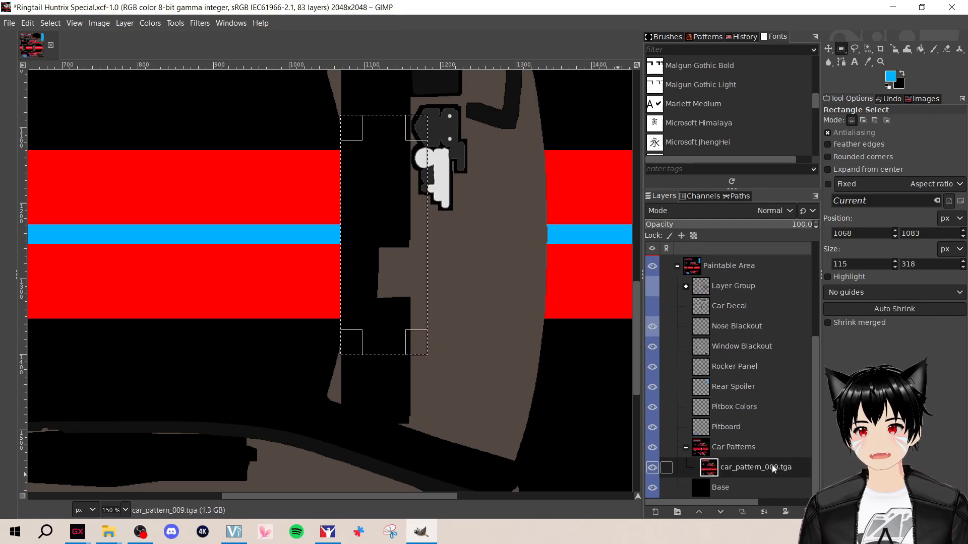
Delete a 76 × 229 px rectangle of stripes at the roof's rear-window end, checking the cut with Car_Mandatory hidden and shown
{"action": "left_click_drag", "start_coordinate": [443, 497], "coordinate": [248, 496]}
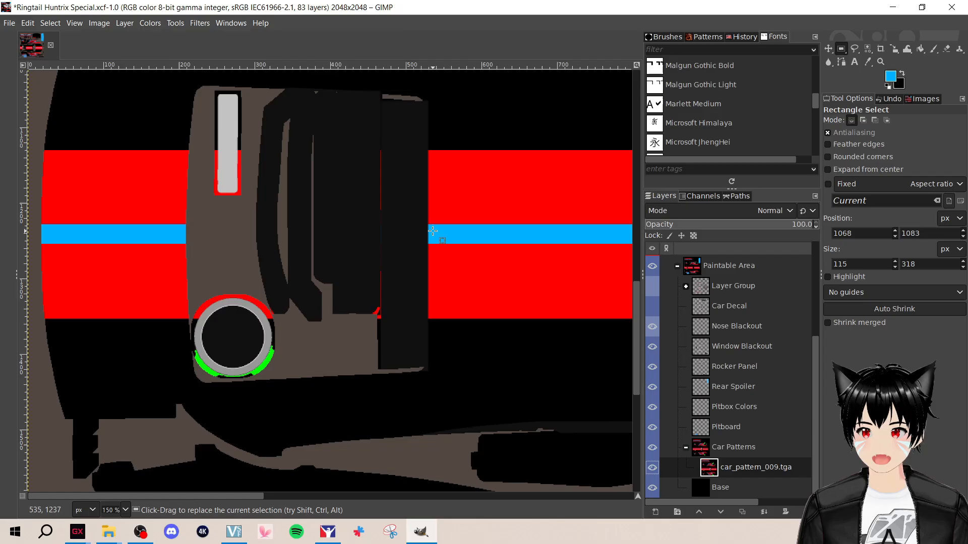
{"action": "scroll", "coordinate": [656, 302], "scroll_direction": "up", "scroll_amount": 1}
{"action": "left_click", "coordinate": [652, 277]}
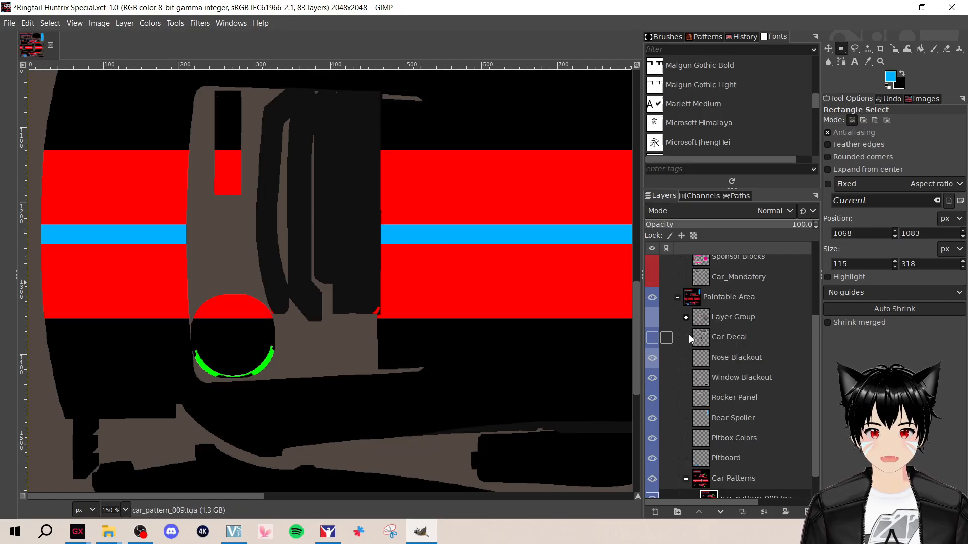
{"action": "left_click", "coordinate": [652, 278]}
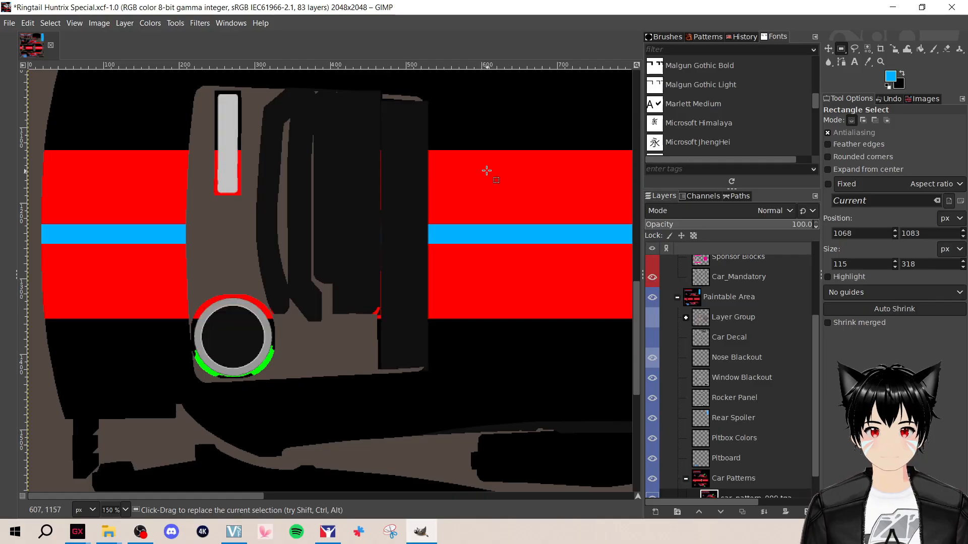
{"action": "left_click_drag", "start_coordinate": [429, 149], "coordinate": [371, 321]}
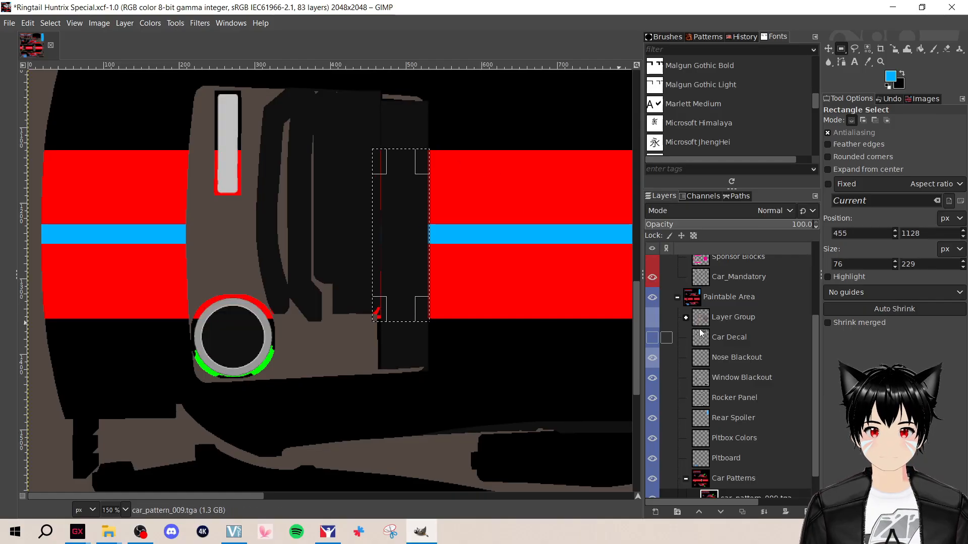
{"action": "left_click", "coordinate": [652, 277]}
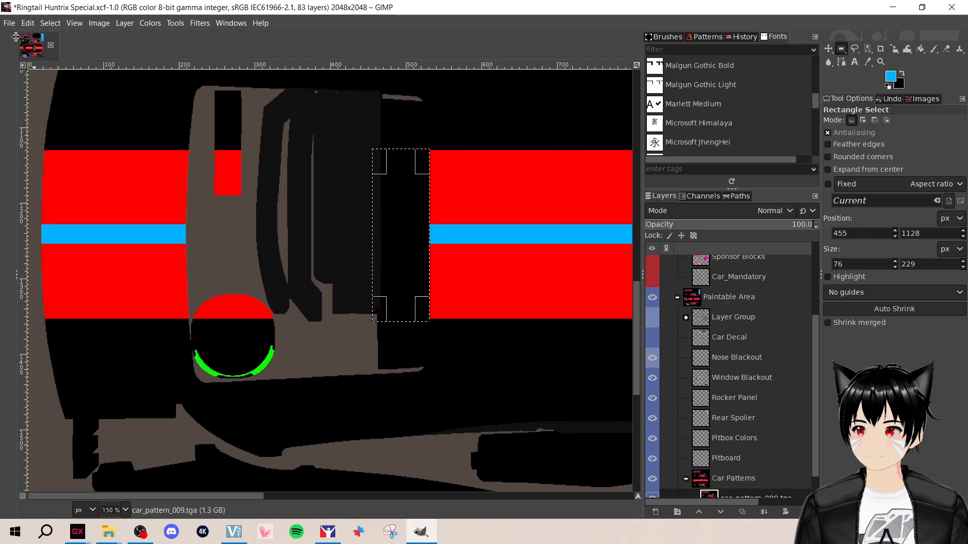
{"action": "left_click", "coordinate": [652, 278]}
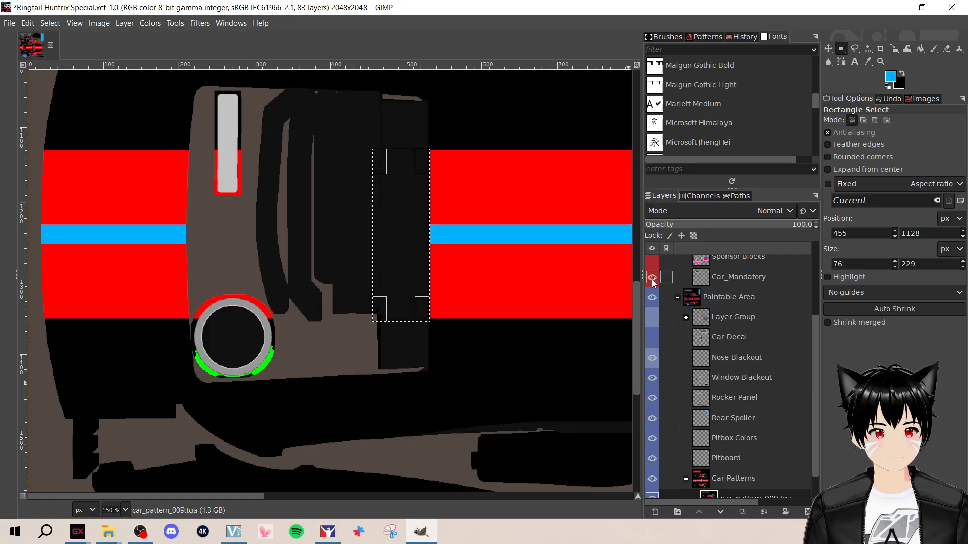
Show the Car Decal layer again and review the trimmed stripes across the whole template
{"action": "left_click", "coordinate": [652, 338]}
{"action": "scroll", "coordinate": [411, 281], "scroll_direction": "down", "scroll_amount": 3}
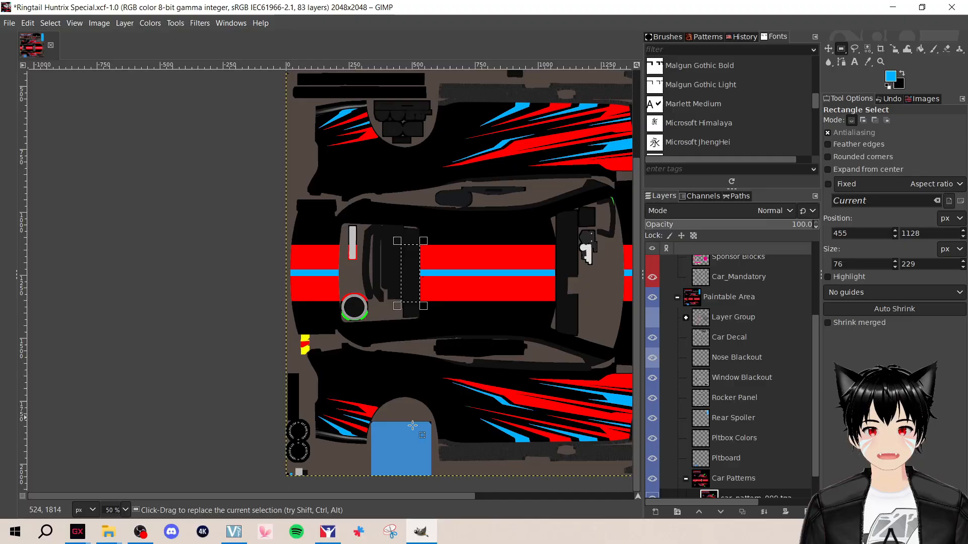
{"action": "scroll", "coordinate": [384, 501], "scroll_direction": "right", "scroll_amount": 3}
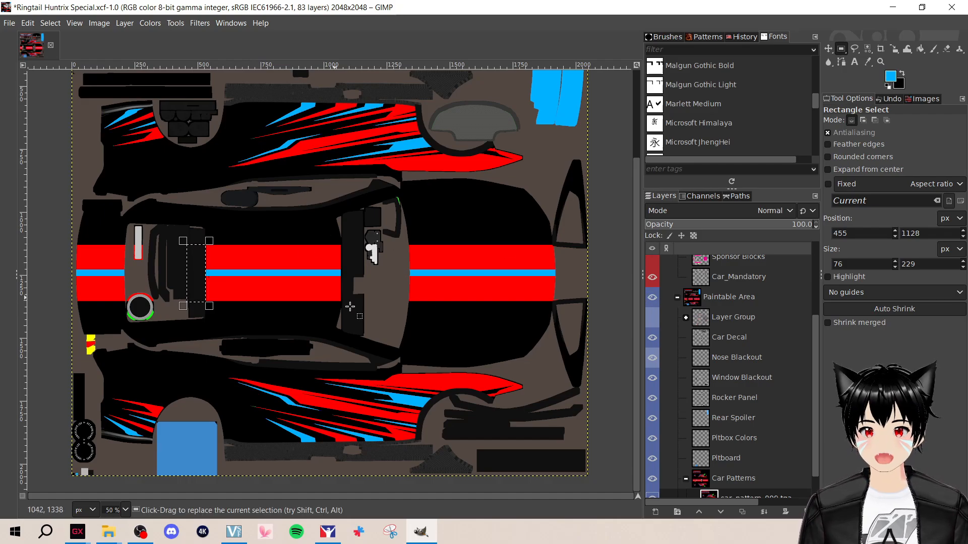
{"action": "scroll", "coordinate": [752, 475], "scroll_direction": "down", "scroll_amount": 2}
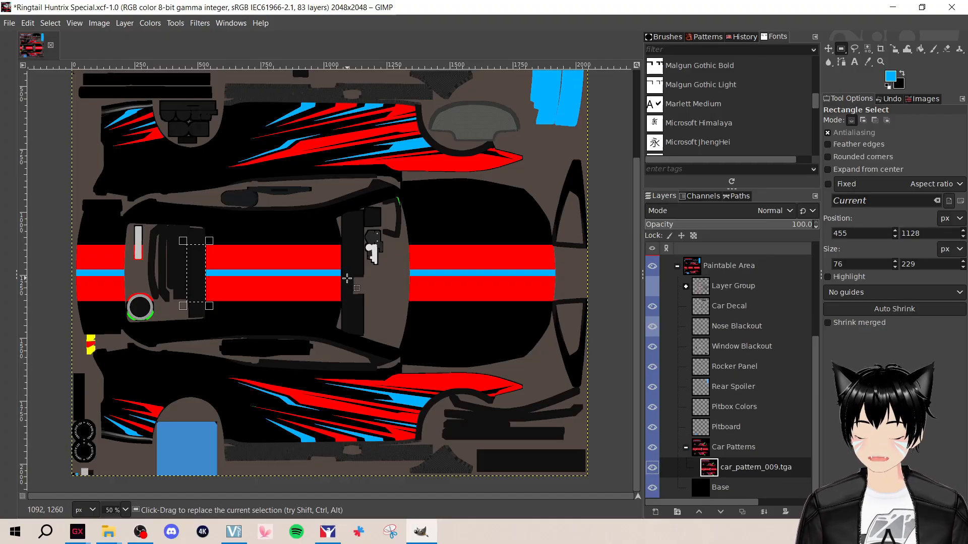
{"action": "scroll", "coordinate": [350, 284], "scroll_direction": "up", "scroll_amount": 3}
{"action": "scroll", "coordinate": [349, 284], "scroll_direction": "up", "scroll_amount": 1}
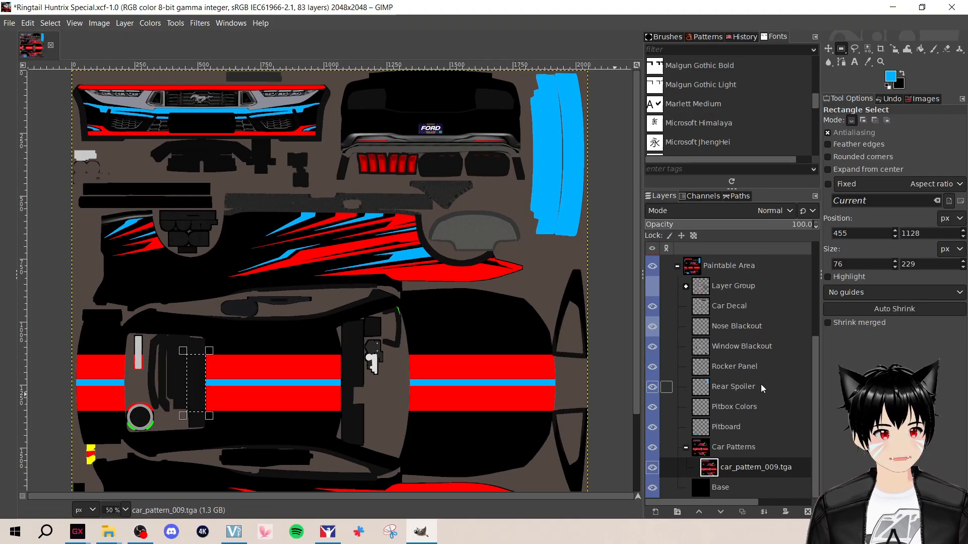
Rename the layer group above Car Decal as Sponsors
{"action": "scroll", "coordinate": [756, 378], "scroll_direction": "up", "scroll_amount": 3}
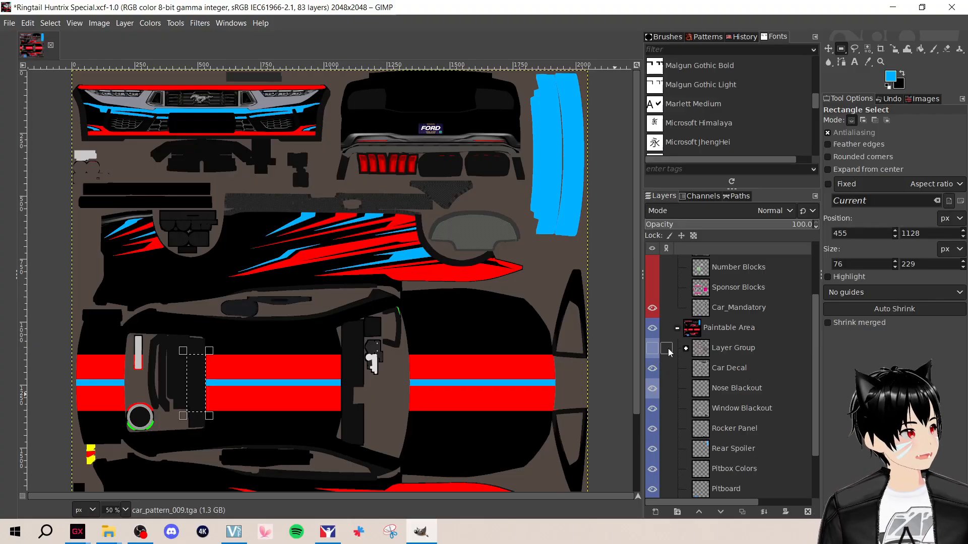
{"action": "double_click", "coordinate": [723, 348]}
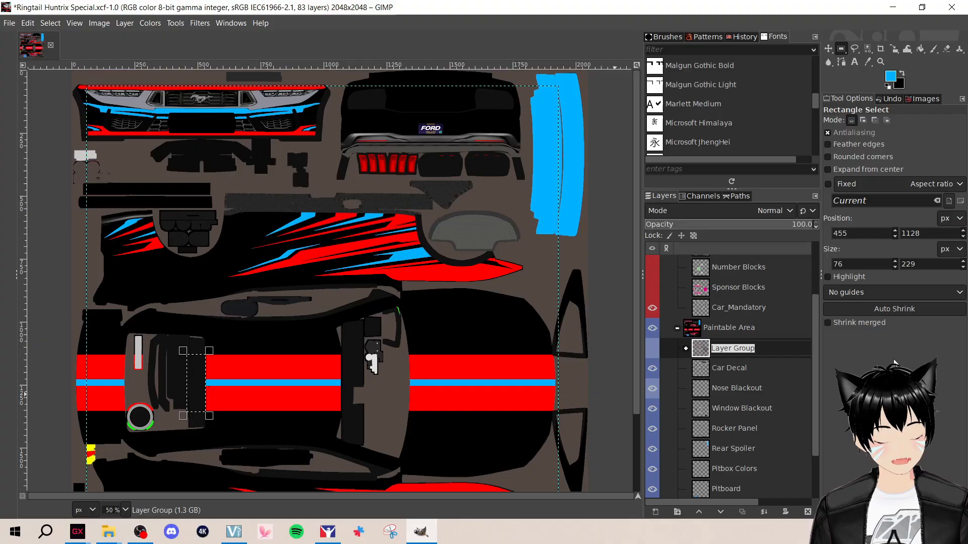
{"action": "type", "text": "Spn"}
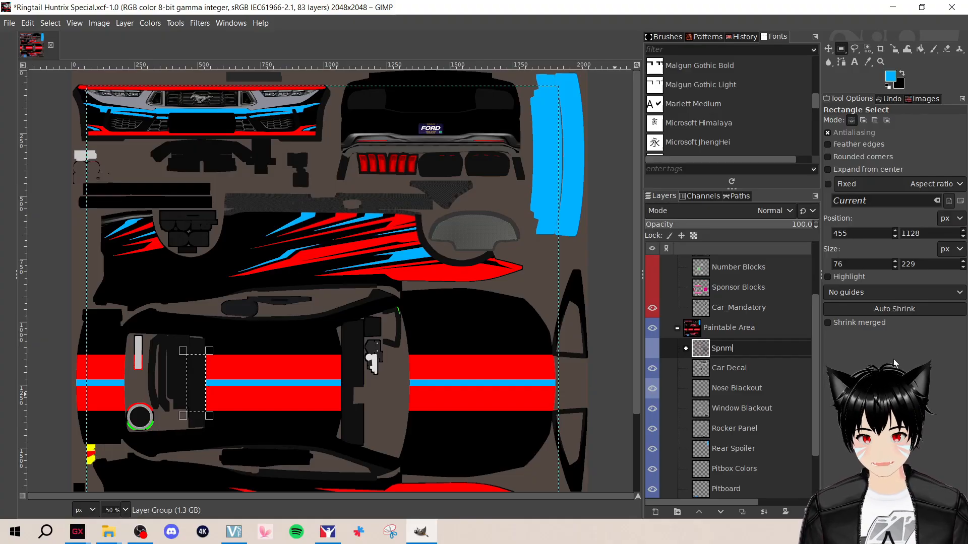
{"action": "key", "text": "BackSpace"}
{"action": "type", "text": "onsors"}
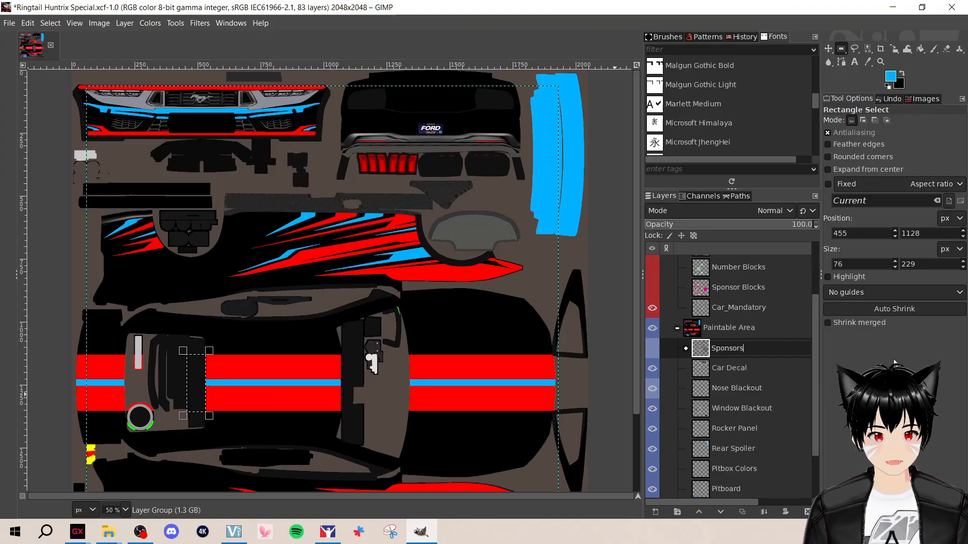
{"action": "key", "text": "Return"}
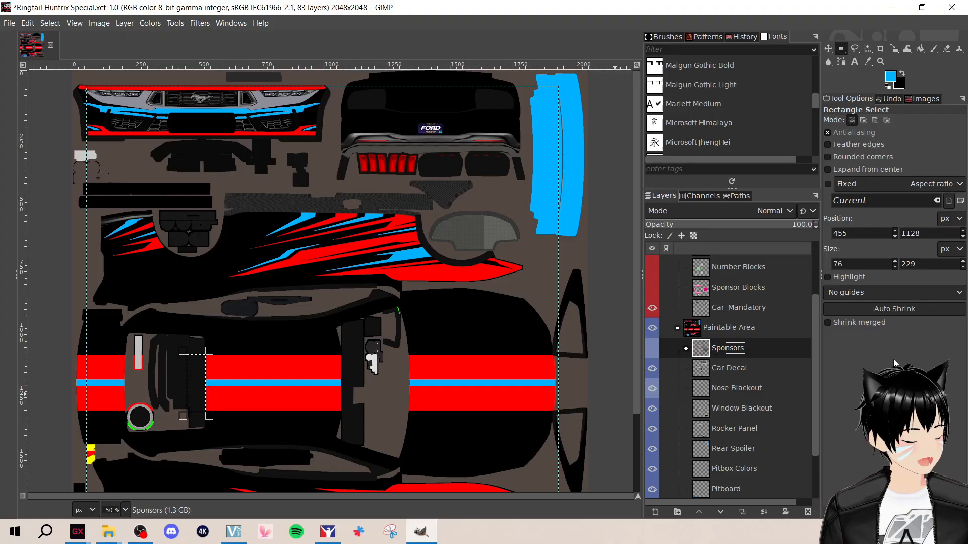
Expand the Sponsors group to look through its logo layers, and clear the rectangular selection on the canvas
{"action": "left_click", "coordinate": [685, 349]}
{"action": "scroll", "coordinate": [761, 368], "scroll_direction": "down", "scroll_amount": 5}
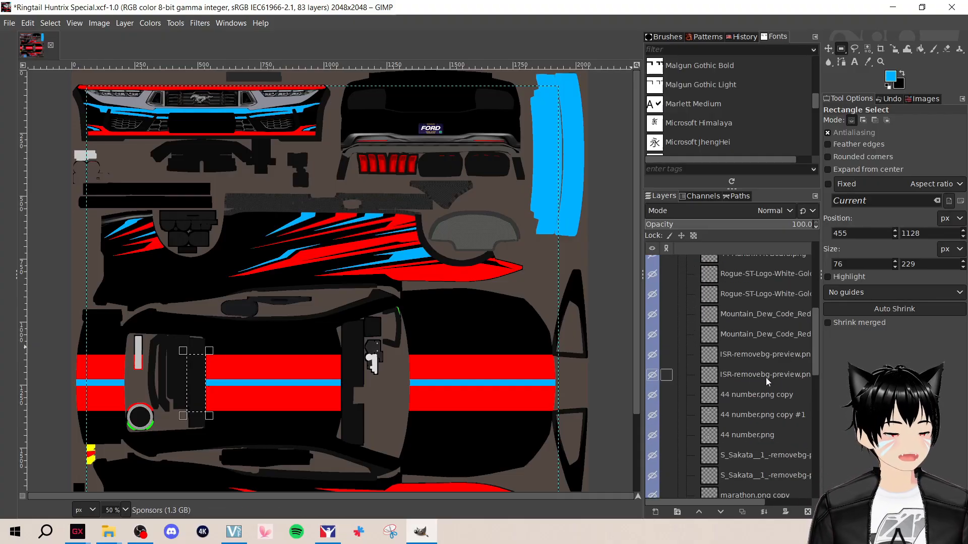
{"action": "scroll", "coordinate": [766, 378], "scroll_direction": "down", "scroll_amount": 10}
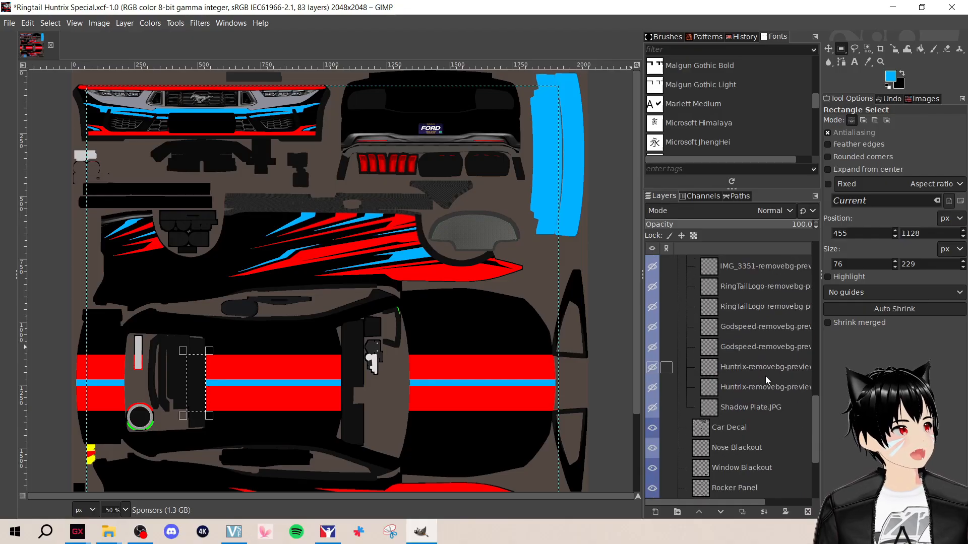
{"action": "scroll", "coordinate": [443, 383], "scroll_direction": "down", "scroll_amount": 3}
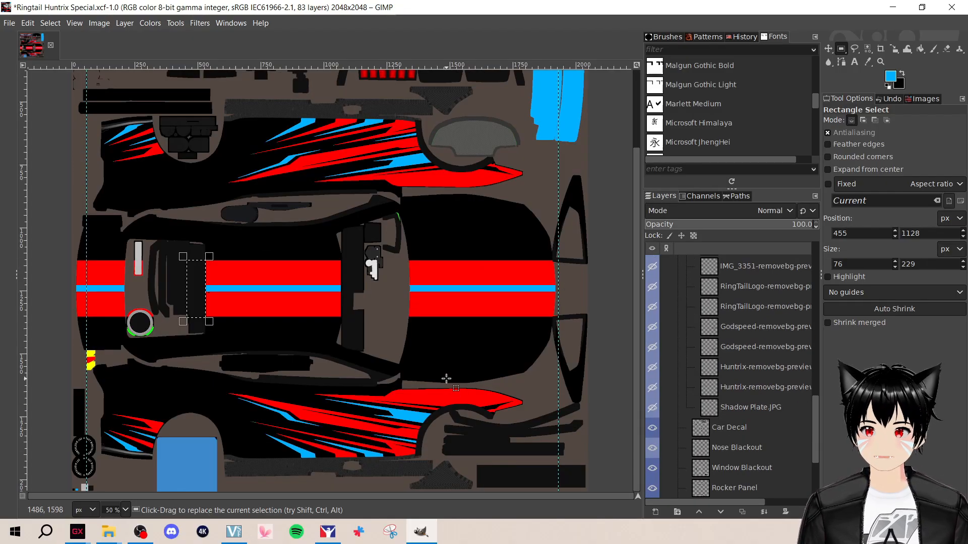
{"action": "right_click", "coordinate": [496, 330]}
{"action": "mouse_move", "coordinate": [521, 375]}
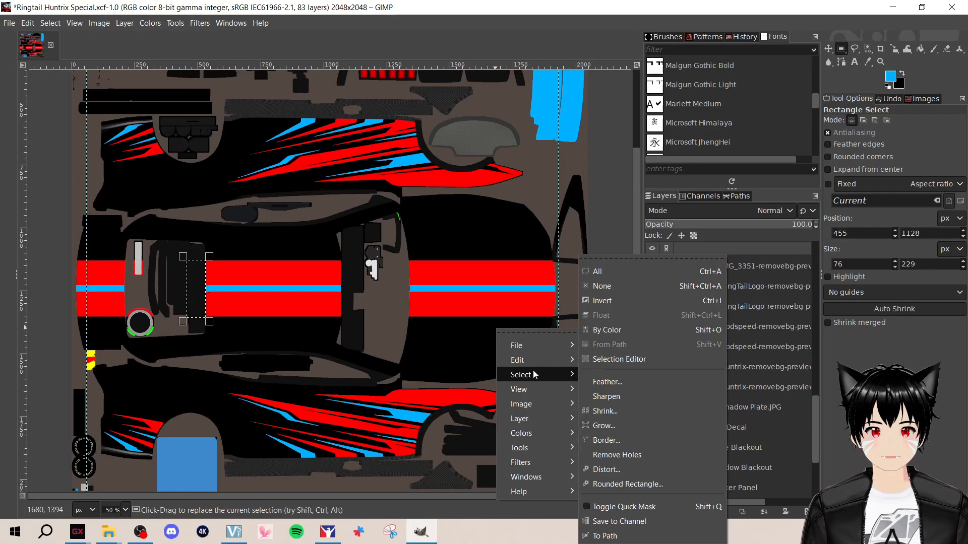
{"action": "left_click", "coordinate": [611, 286]}
Show the Sponsors group to examine the placement of its logos and numbers on the car, and hide it again
{"action": "scroll", "coordinate": [689, 364], "scroll_direction": "up", "scroll_amount": 8}
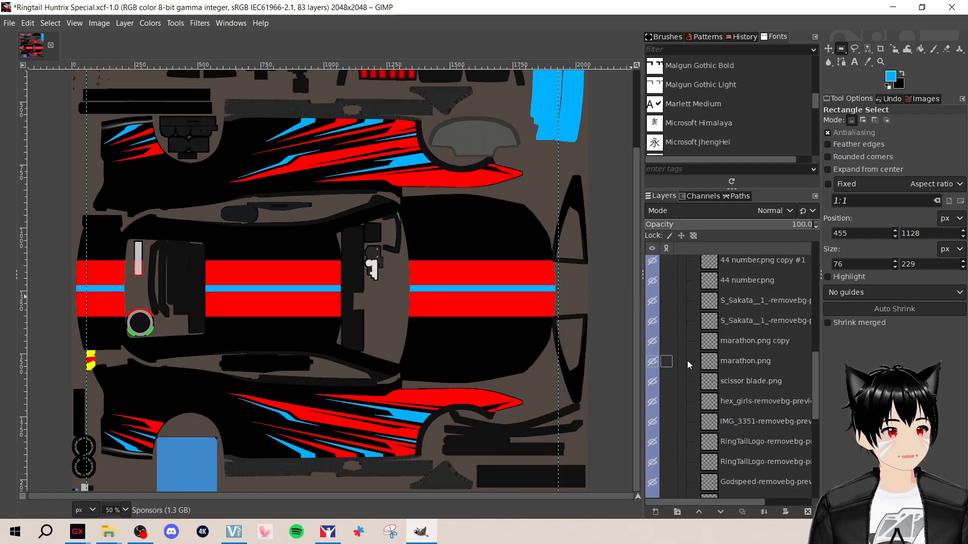
{"action": "scroll", "coordinate": [688, 364], "scroll_direction": "up", "scroll_amount": 3}
{"action": "scroll", "coordinate": [688, 364], "scroll_direction": "down", "scroll_amount": 3}
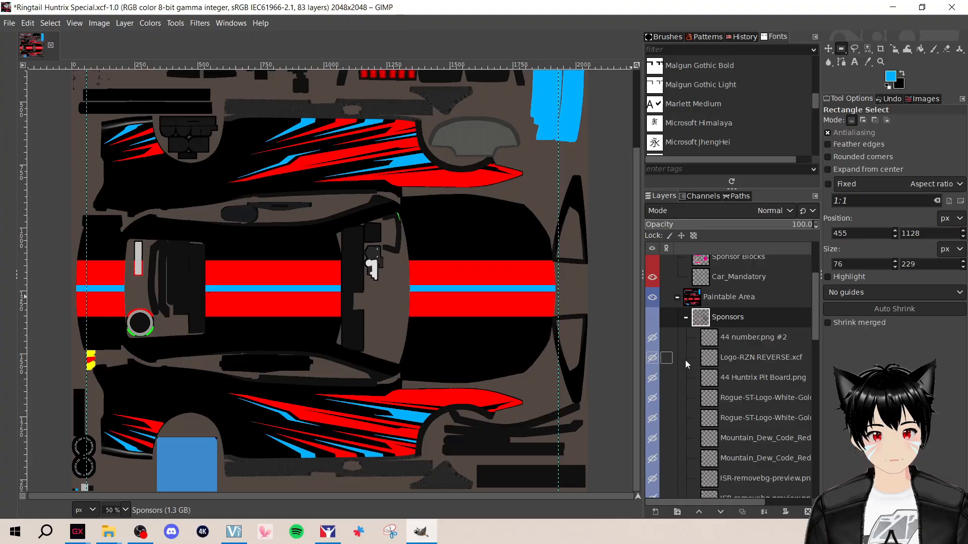
{"action": "left_click", "coordinate": [652, 318]}
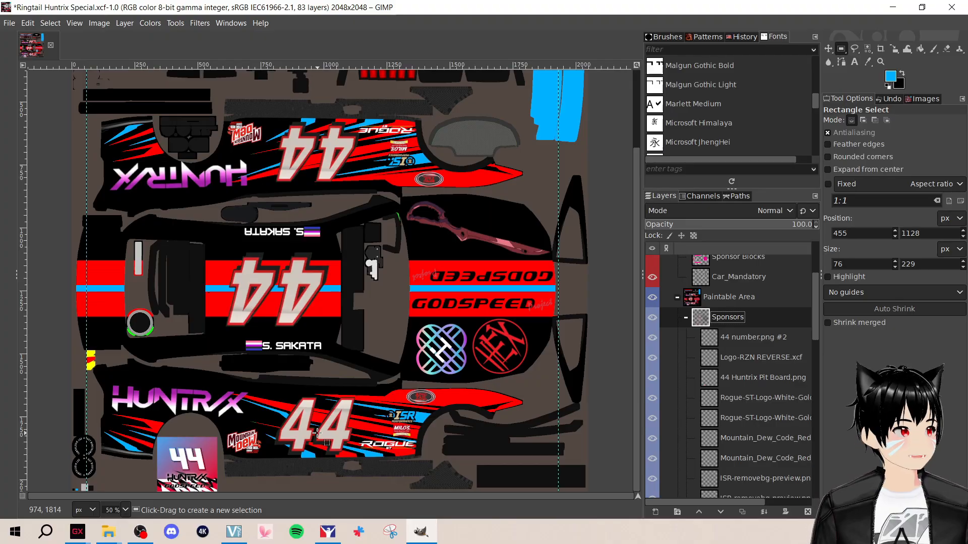
{"action": "left_click", "coordinate": [652, 317]}
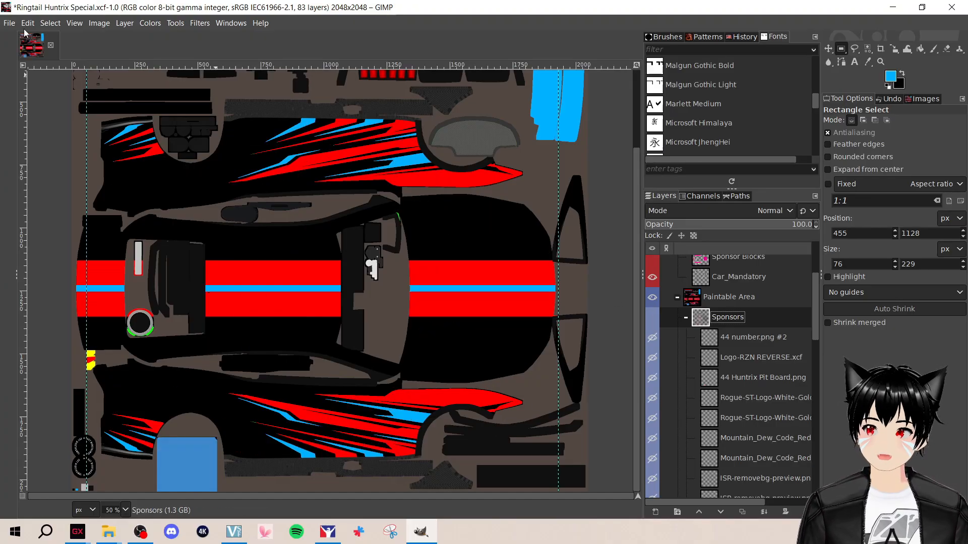
{"action": "left_click", "coordinate": [9, 23]}
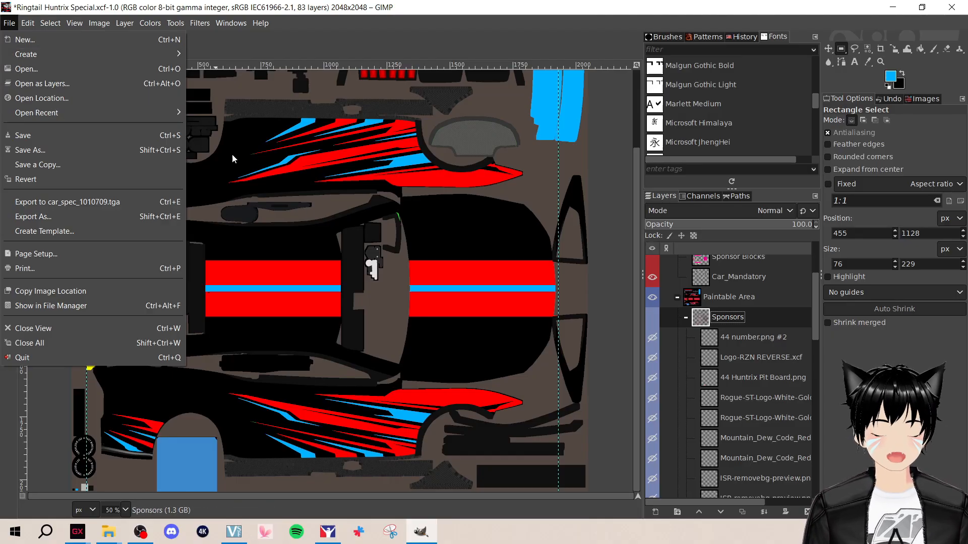
{"action": "left_click", "coordinate": [482, 505]}
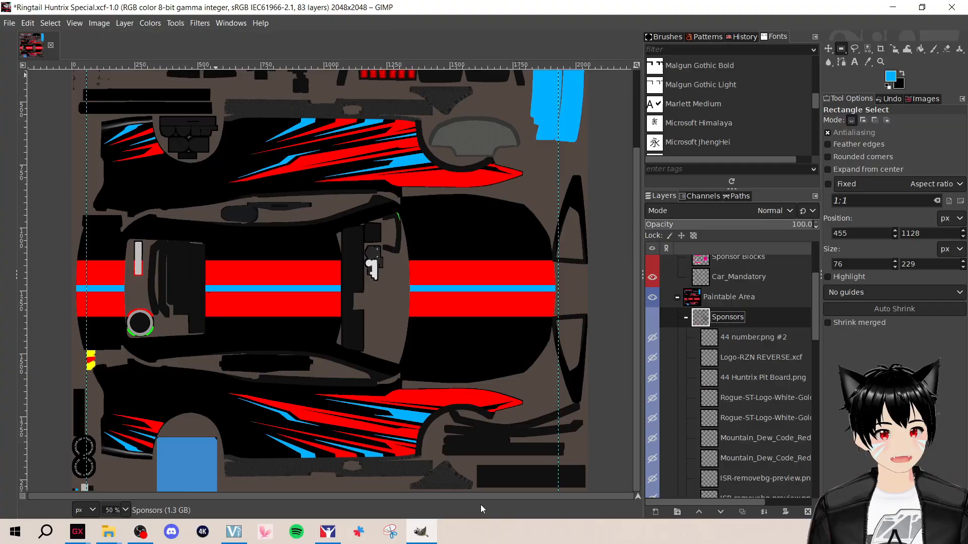
Switch to the Opera GX browser and open remove.bg in a new tab
{"action": "mouse_move", "coordinate": [77, 532]}
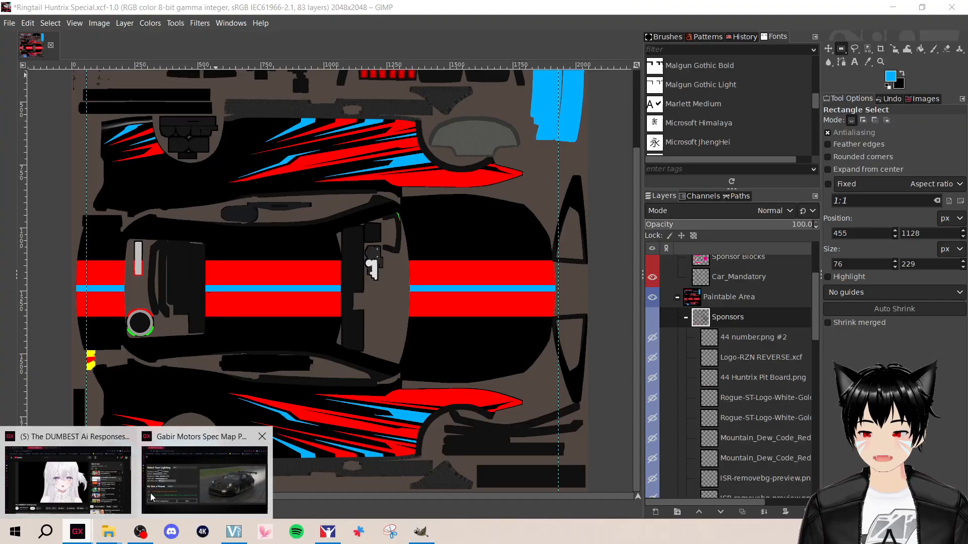
{"action": "left_click", "coordinate": [176, 510]}
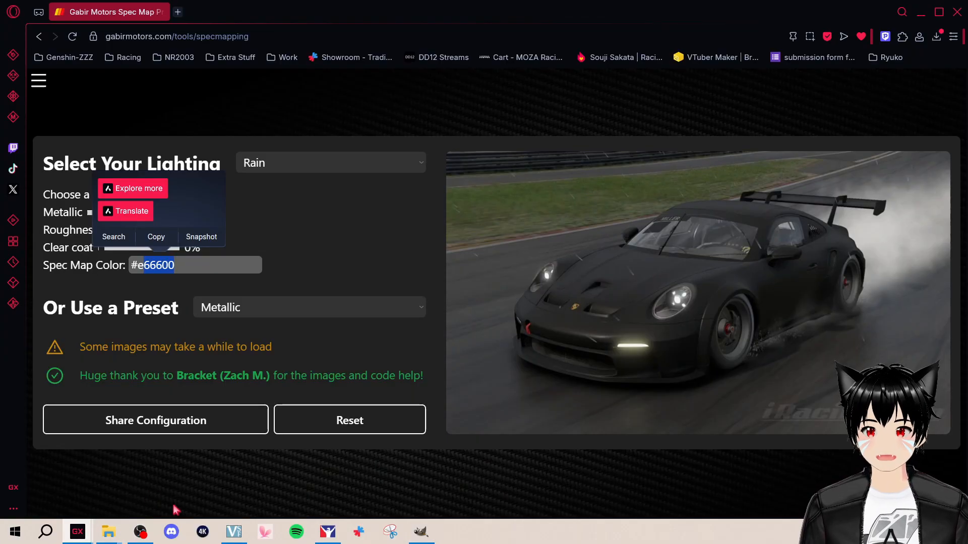
{"action": "left_click", "coordinate": [177, 12]}
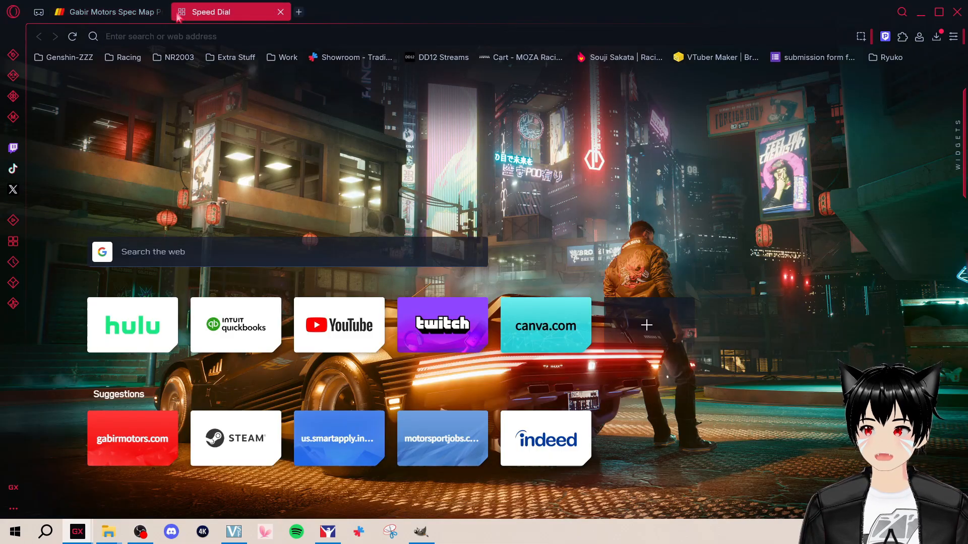
{"action": "type", "text": "remove.bg"}
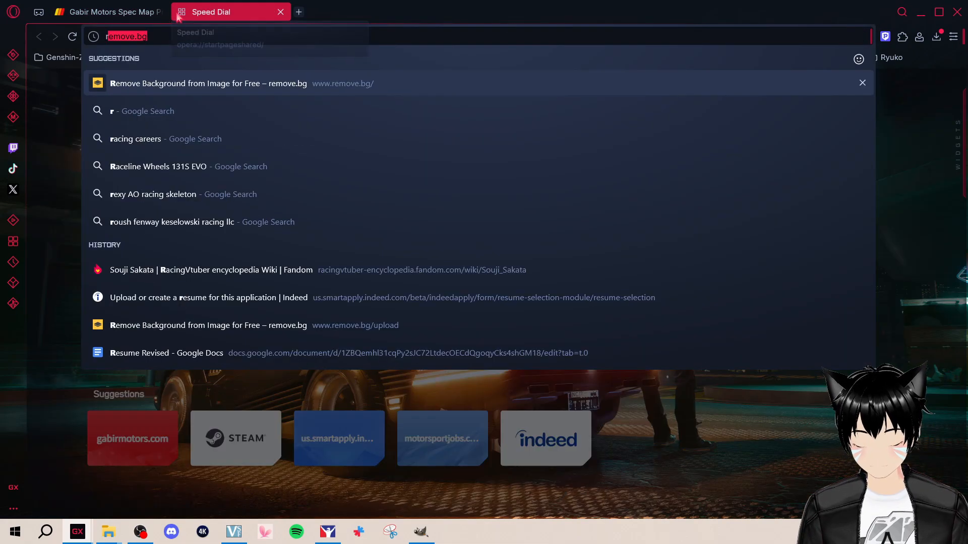
{"action": "key", "text": "Return"}
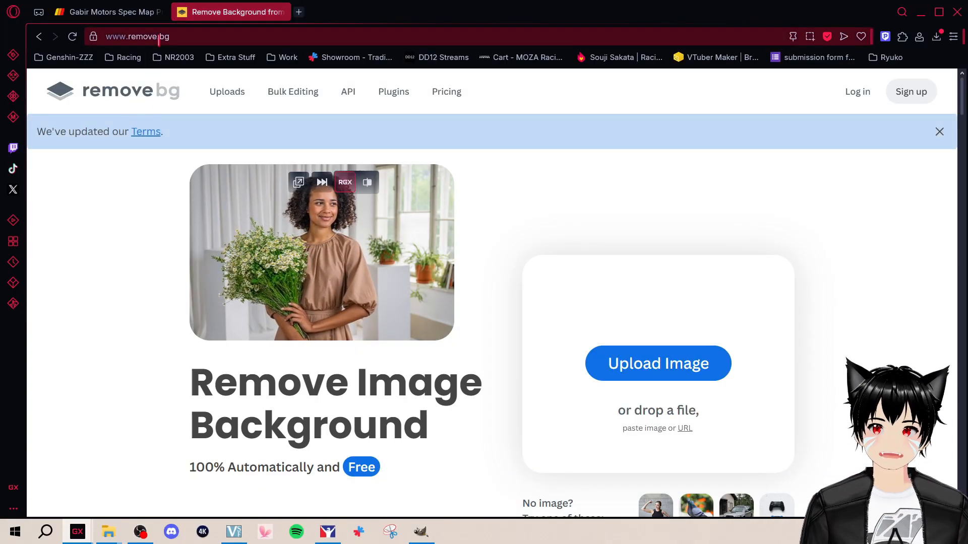
Upload SRD_New_Logo.jpeg to have its background removed, and close the page to return to GIMP
{"action": "left_click", "coordinate": [644, 377]}
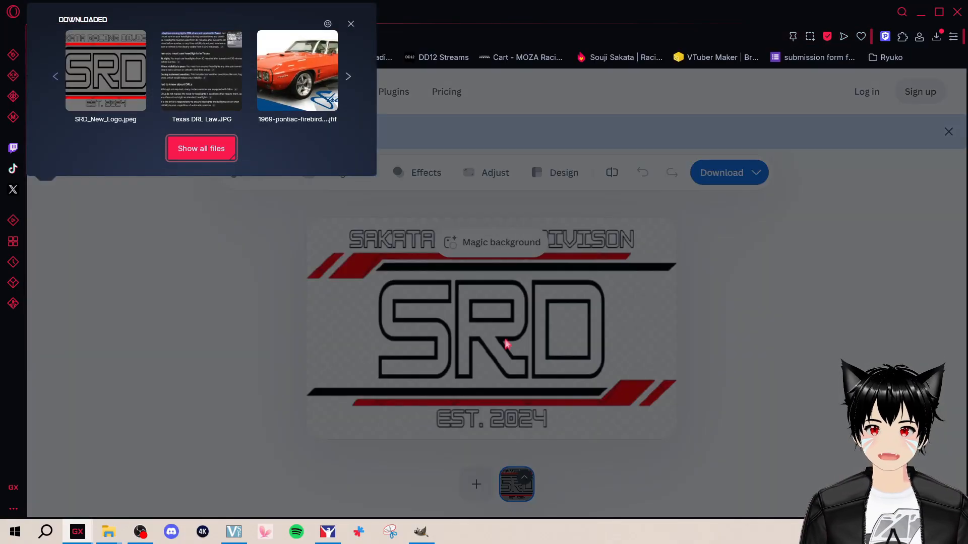
{"action": "left_click", "coordinate": [112, 86]}
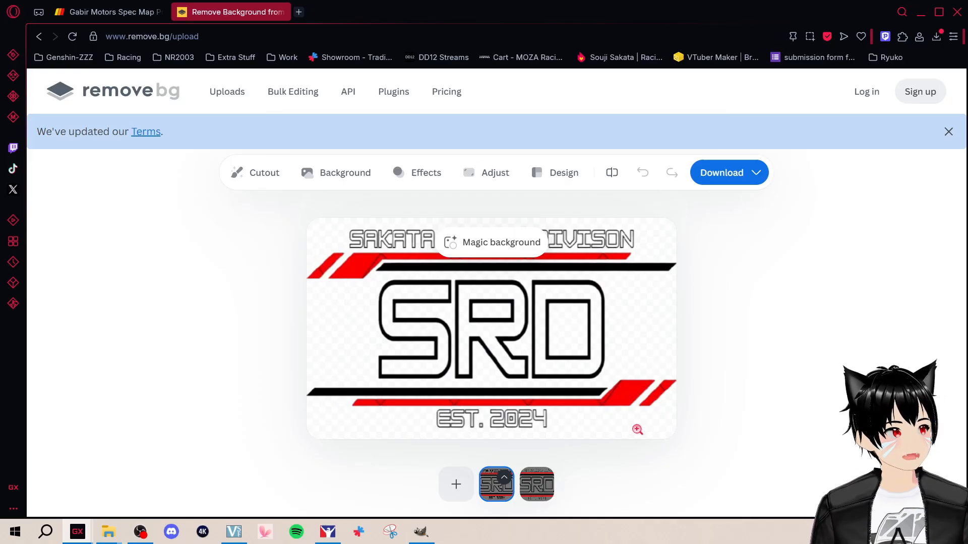
{"action": "left_click", "coordinate": [281, 12]}
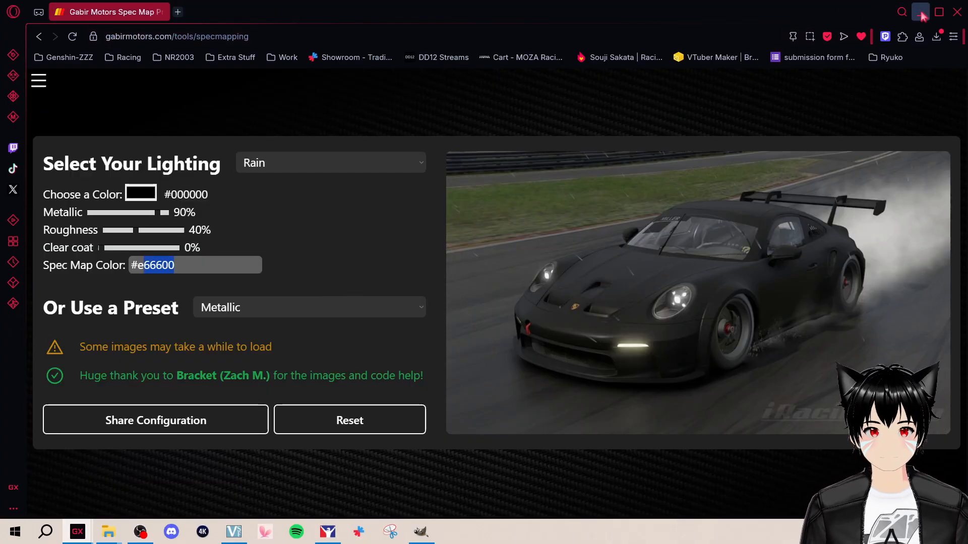
{"action": "left_click", "coordinate": [421, 531]}
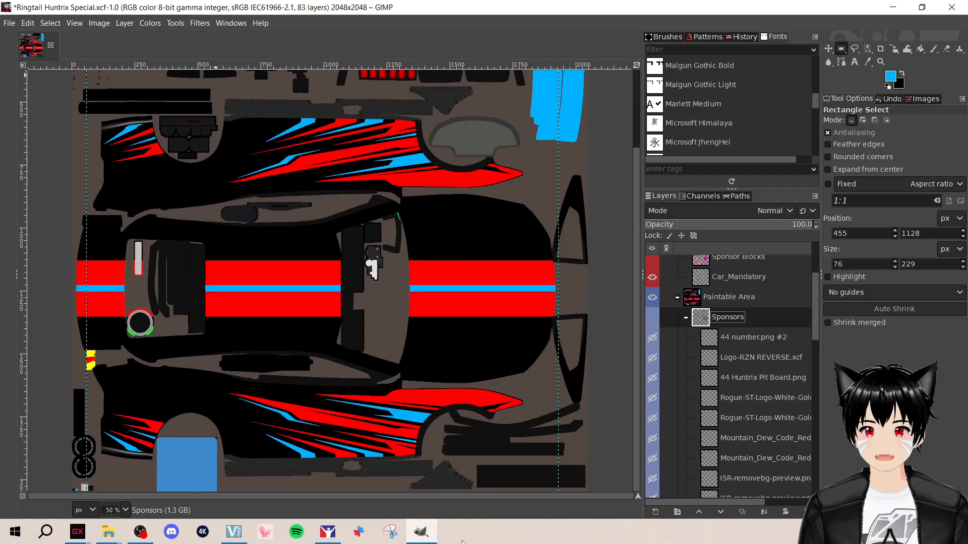
{"action": "left_click", "coordinate": [5, 22]}
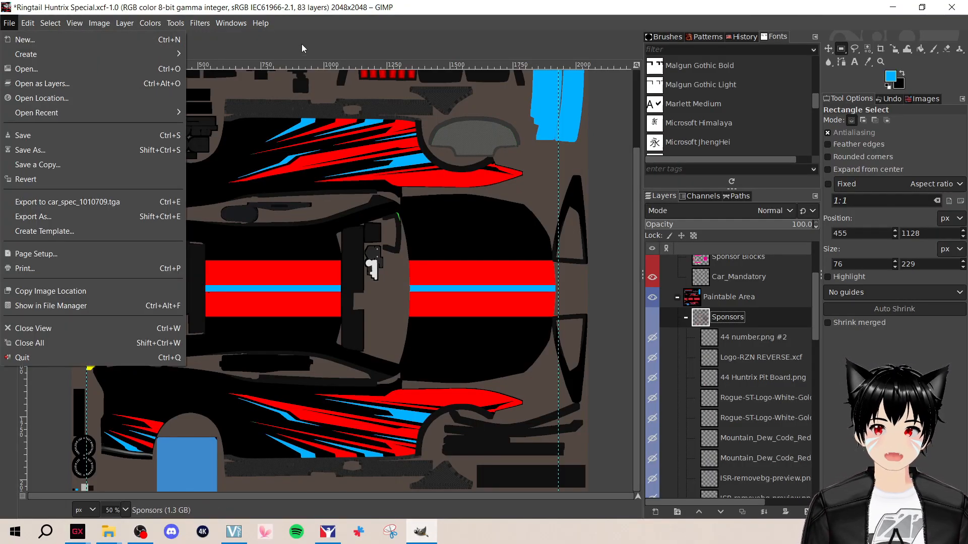
{"action": "left_click", "coordinate": [302, 48]}
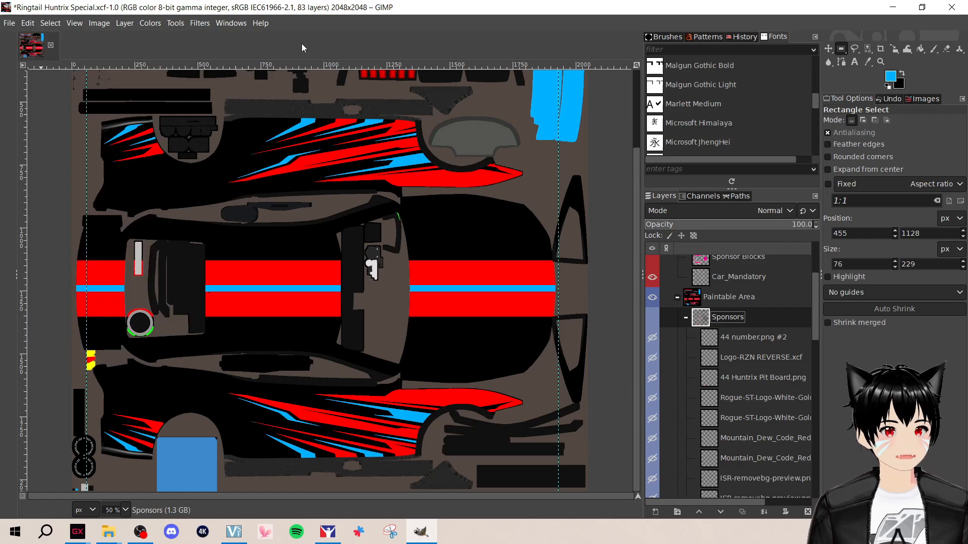
Show the Sponsors group and look through its logo and number layers with the Move tool active
{"action": "left_click", "coordinate": [652, 318]}
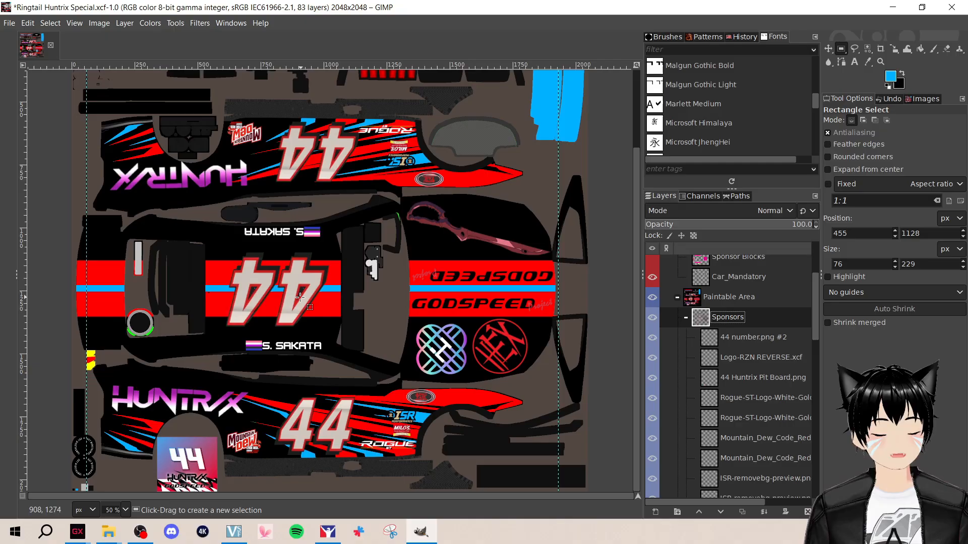
{"action": "left_click", "coordinate": [828, 49]}
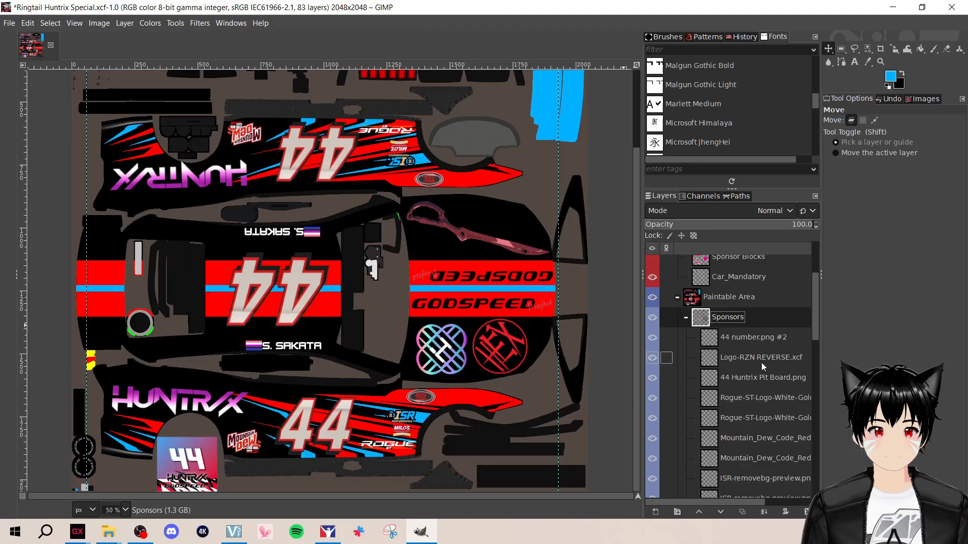
{"action": "left_click", "coordinate": [752, 343]}
{"action": "scroll", "coordinate": [483, 176], "scroll_direction": "up", "scroll_amount": 5}
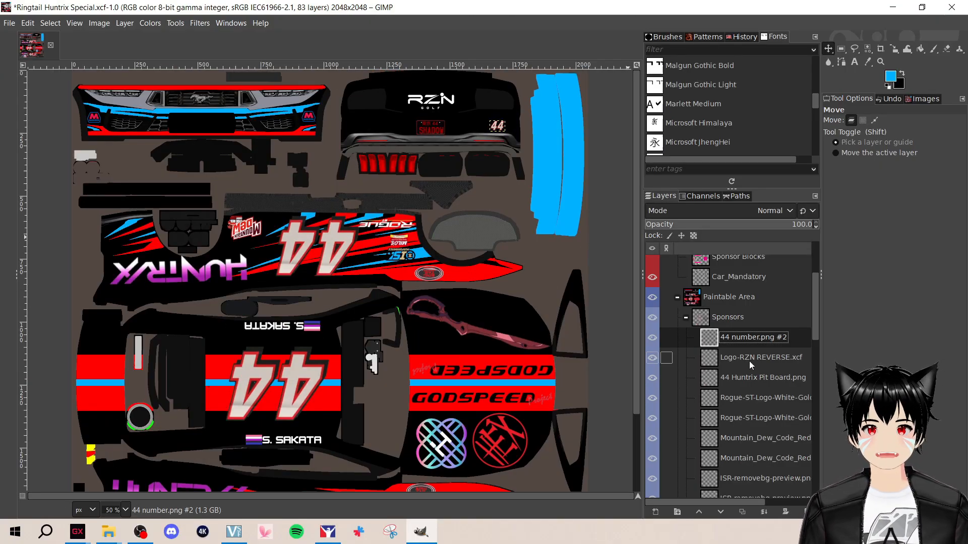
{"action": "scroll", "coordinate": [749, 361], "scroll_direction": "down", "scroll_amount": 4}
{"action": "scroll", "coordinate": [750, 366], "scroll_direction": "down", "scroll_amount": 4}
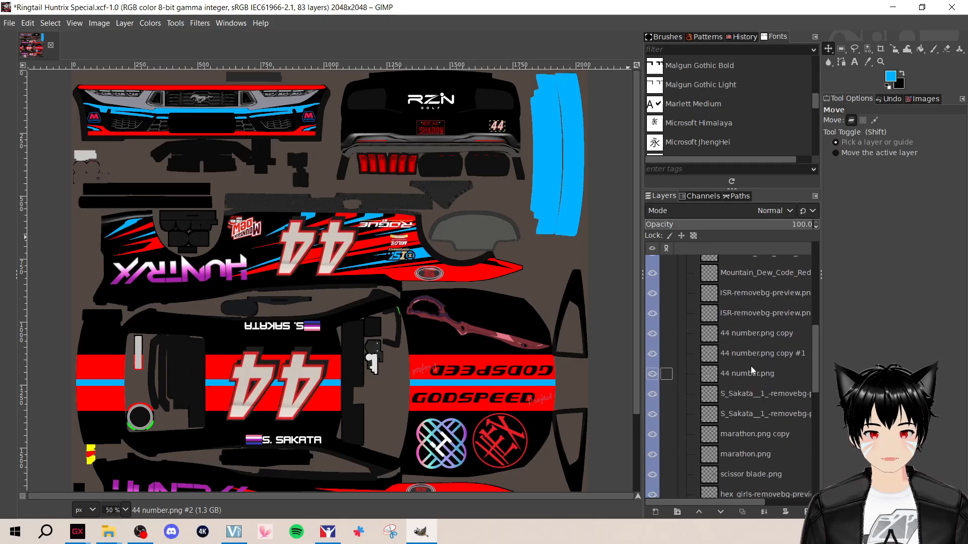
{"action": "scroll", "coordinate": [407, 383], "scroll_direction": "down", "scroll_amount": 5}
{"action": "scroll", "coordinate": [742, 408], "scroll_direction": "down", "scroll_amount": 3}
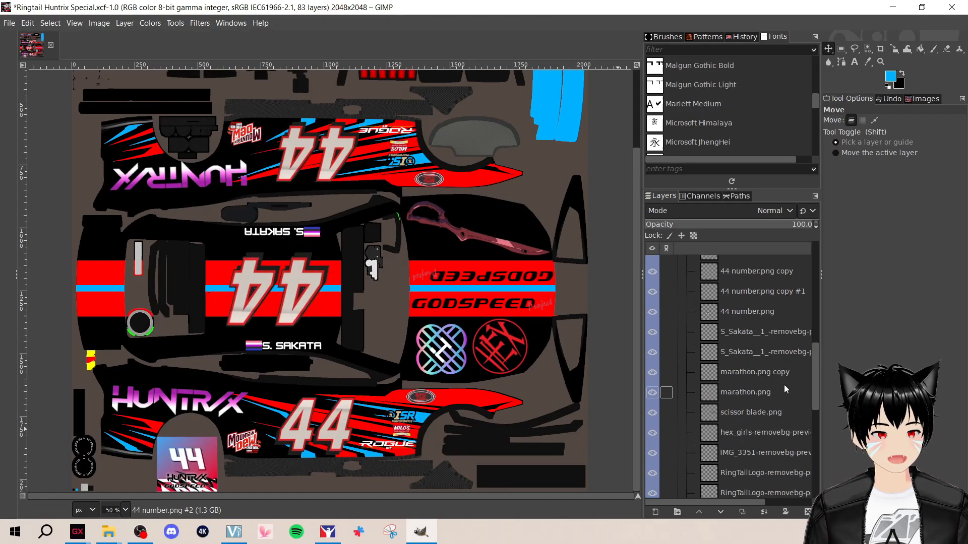
{"action": "scroll", "coordinate": [779, 403], "scroll_direction": "up", "scroll_amount": 4}
Select the Mountain_Dew_Code_Red_2025.webp layer and try moving its logo behind the lower side number
{"action": "left_click", "coordinate": [763, 284]}
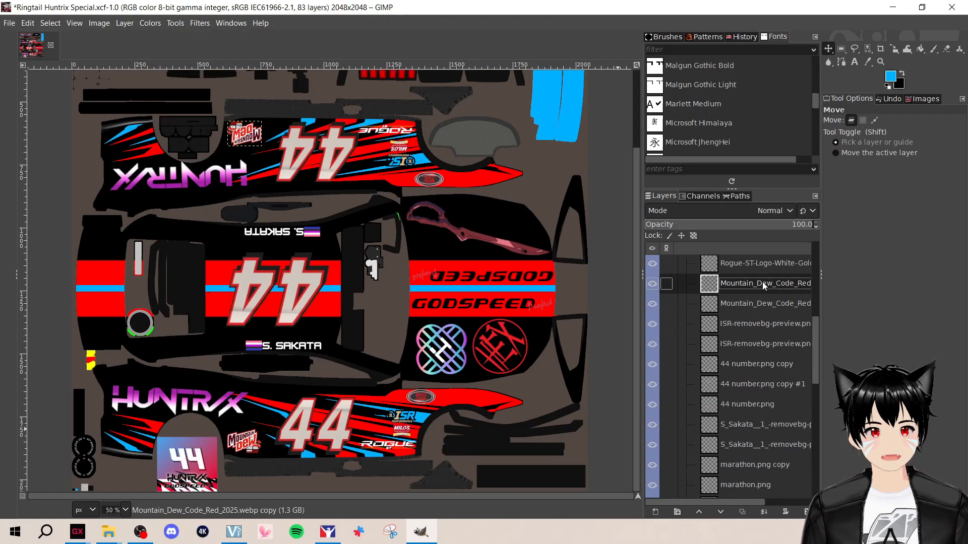
{"action": "left_click", "coordinate": [761, 304]}
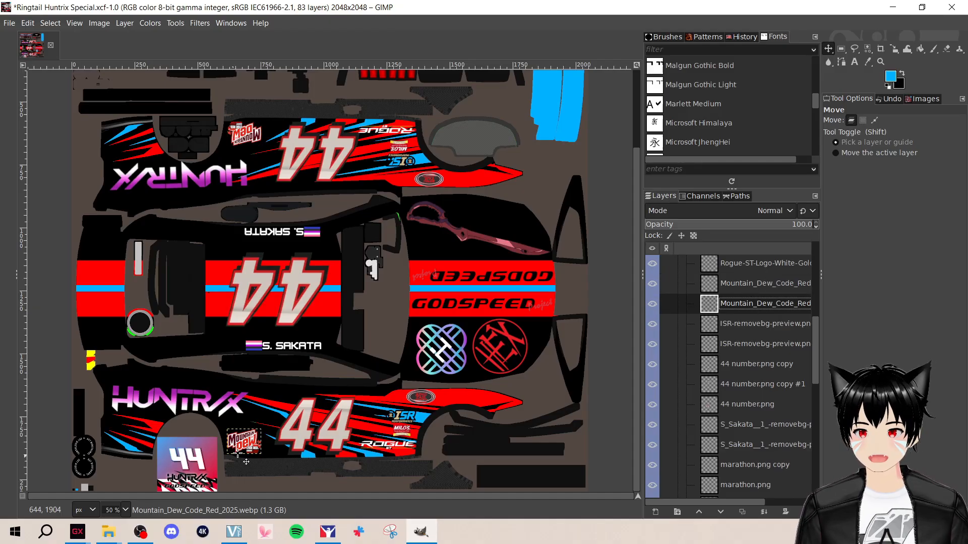
{"action": "scroll", "coordinate": [246, 462], "scroll_direction": "up", "scroll_amount": 4}
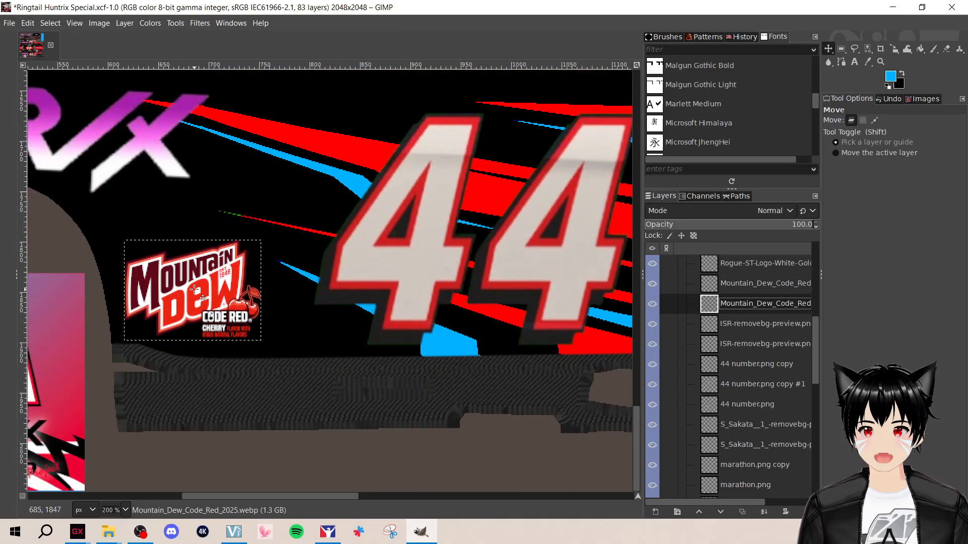
{"action": "left_click_drag", "start_coordinate": [195, 289], "coordinate": [208, 268]}
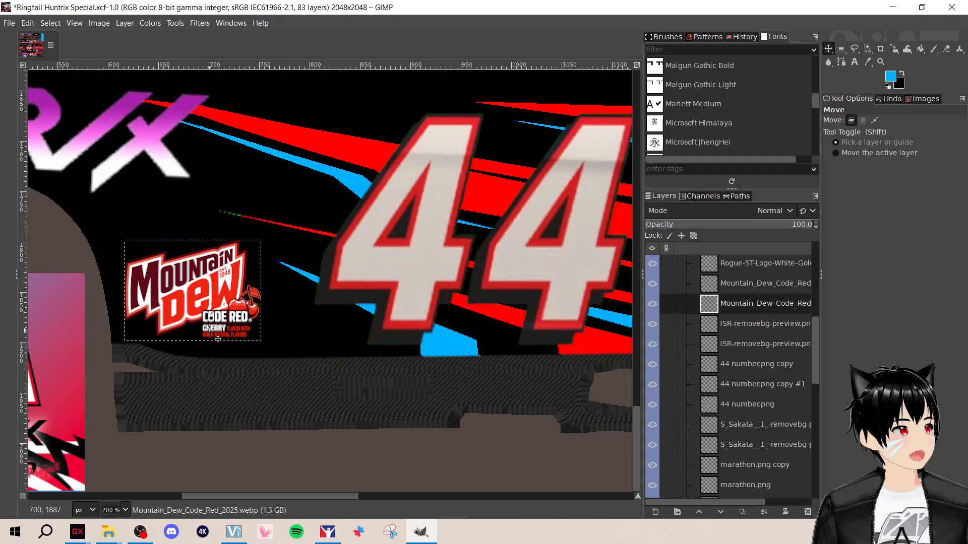
Try enlarging the lower Mountain Dew logo with the Scale tool, and reset it to its original size
{"action": "left_click", "coordinate": [893, 53]}
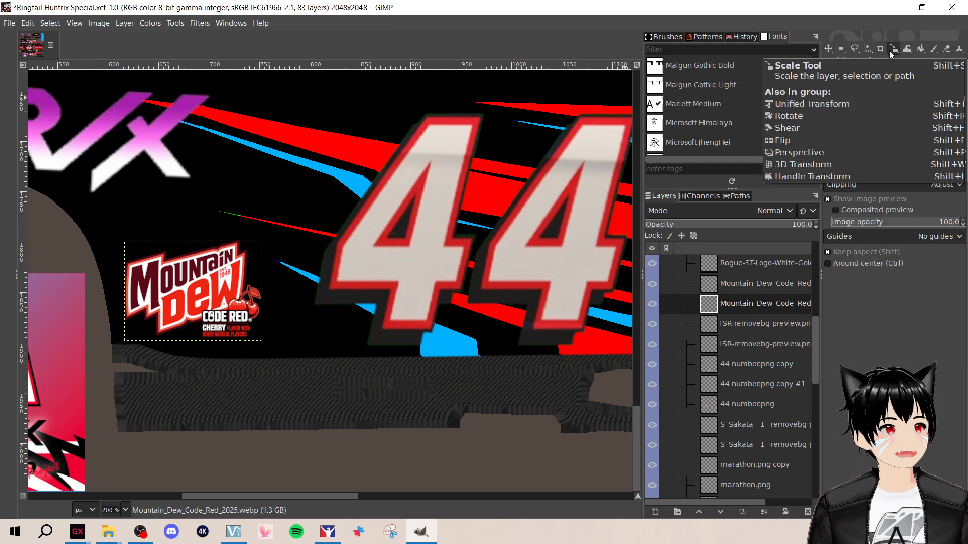
{"action": "right_click", "coordinate": [889, 50]}
{"action": "left_click", "coordinate": [910, 65]}
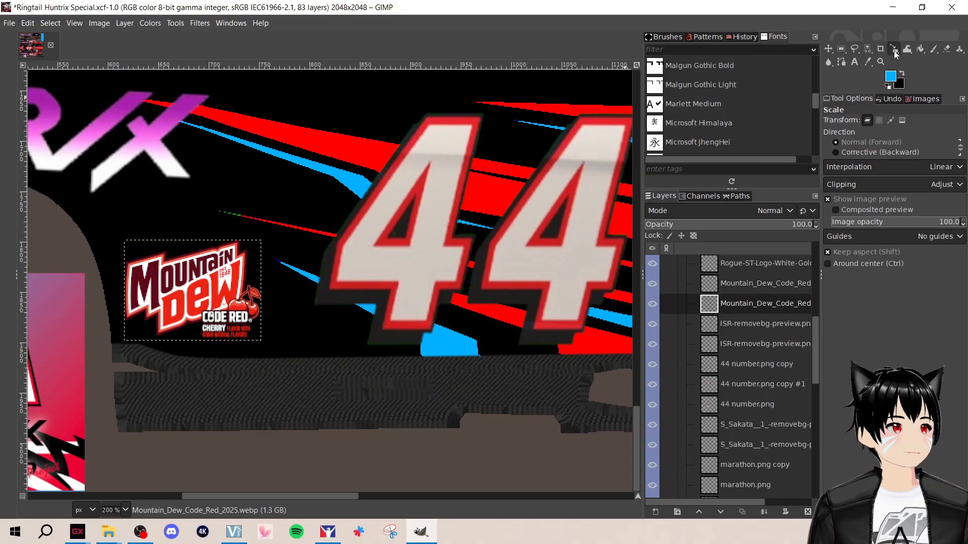
{"action": "right_click", "coordinate": [893, 51]}
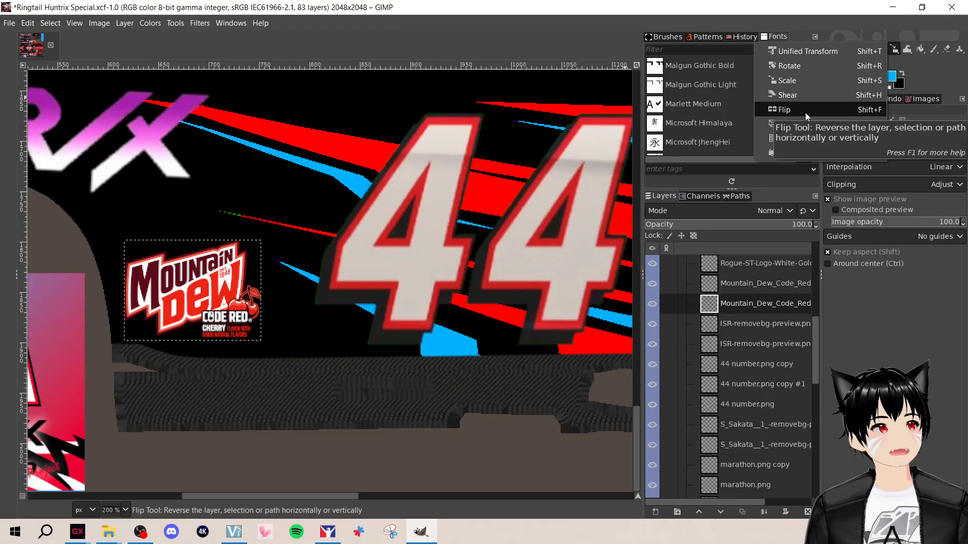
{"action": "left_click", "coordinate": [807, 78]}
{"action": "left_click_drag", "start_coordinate": [260, 267], "coordinate": [378, 157]}
{"action": "left_click", "coordinate": [509, 150]}
{"action": "left_click", "coordinate": [596, 150]}
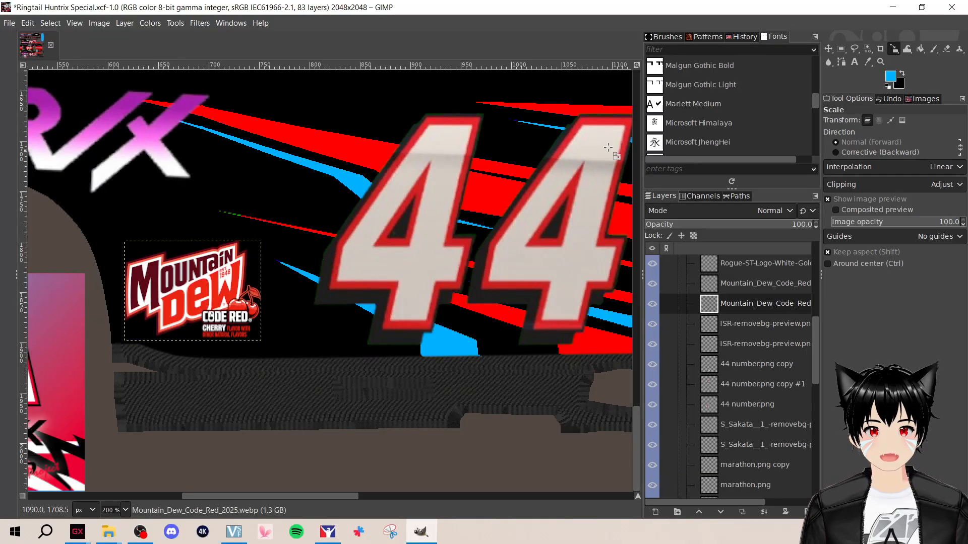
Try rotating the lower Mountain Dew logo with the Rotate tool, and reset its angle to 0
{"action": "left_click", "coordinate": [900, 47]}
{"action": "left_click", "coordinate": [833, 65]}
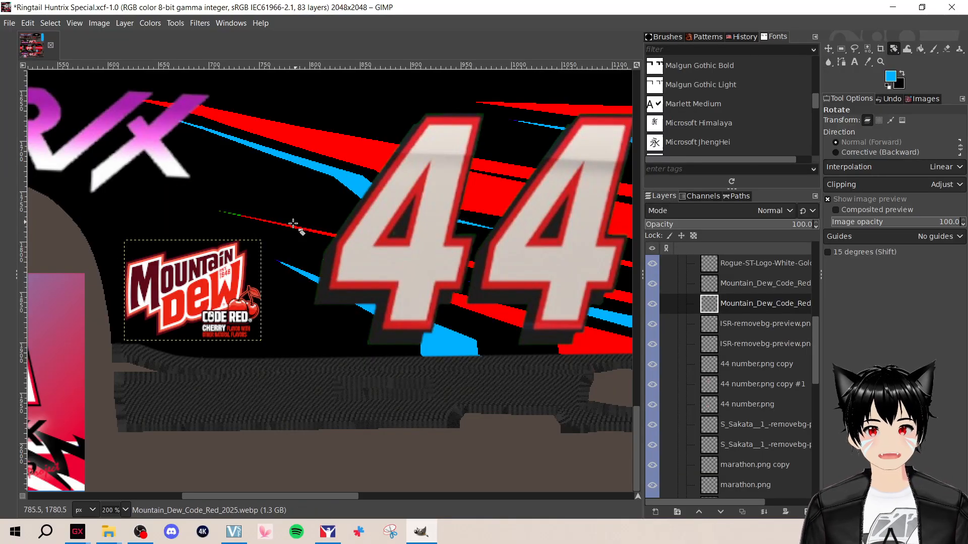
{"action": "left_click_drag", "start_coordinate": [291, 224], "coordinate": [262, 237]}
{"action": "left_click", "coordinate": [511, 159]}
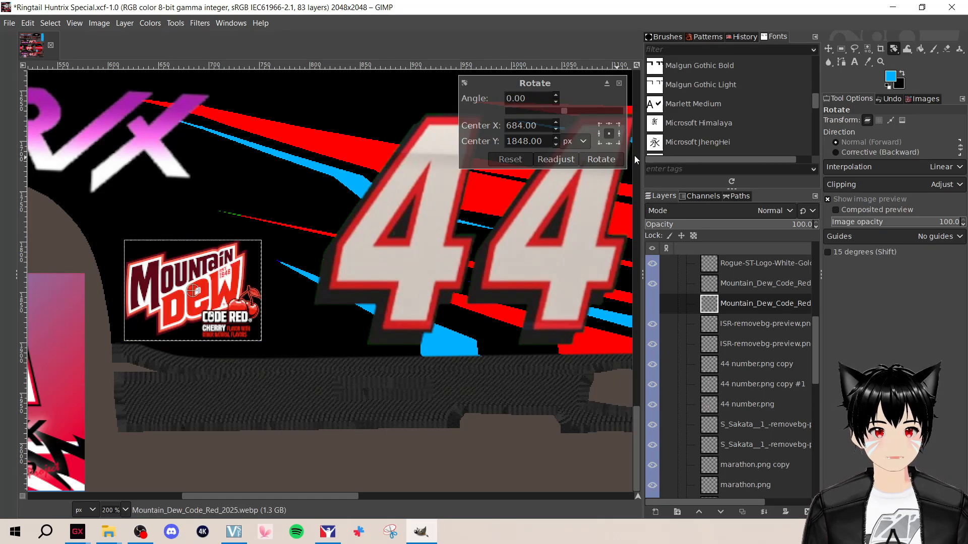
{"action": "left_click", "coordinate": [593, 159]}
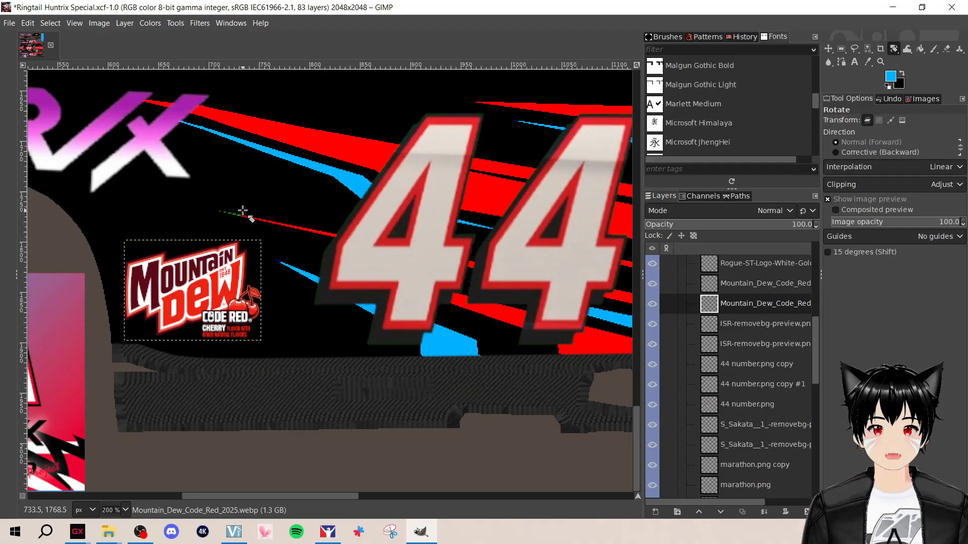
Show the Wire layer to check the decals against the car's wireframe across the template, and hide it again
{"action": "scroll", "coordinate": [265, 208], "scroll_direction": "up", "scroll_amount": 4}
{"action": "scroll", "coordinate": [726, 290], "scroll_direction": "up", "scroll_amount": 5}
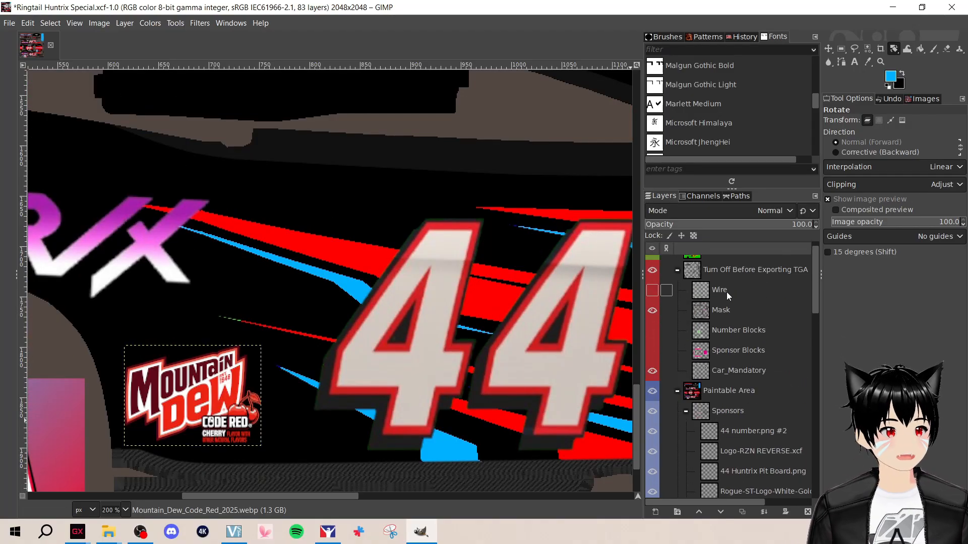
{"action": "left_click", "coordinate": [652, 306]}
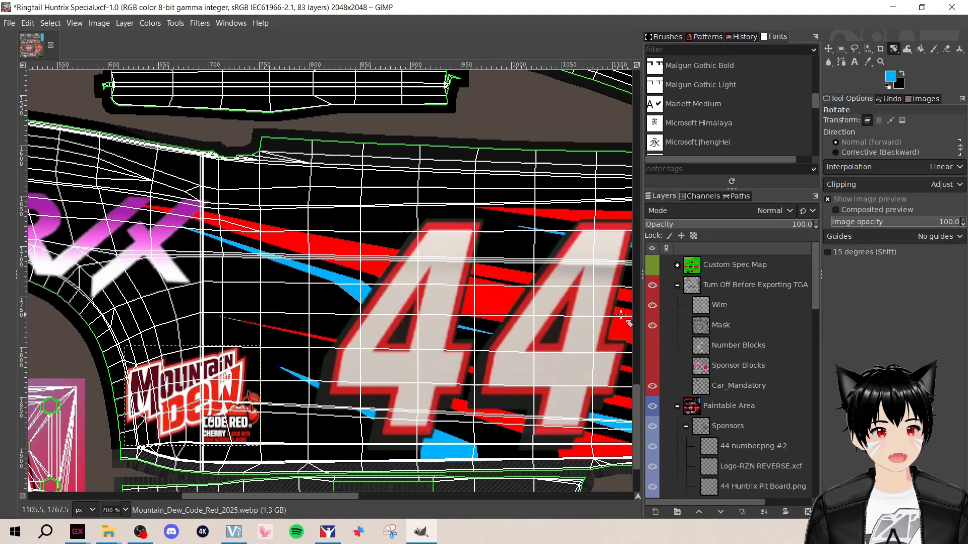
{"action": "scroll", "coordinate": [459, 297], "scroll_direction": "down", "scroll_amount": 4}
{"action": "scroll", "coordinate": [460, 297], "scroll_direction": "down", "scroll_amount": 1}
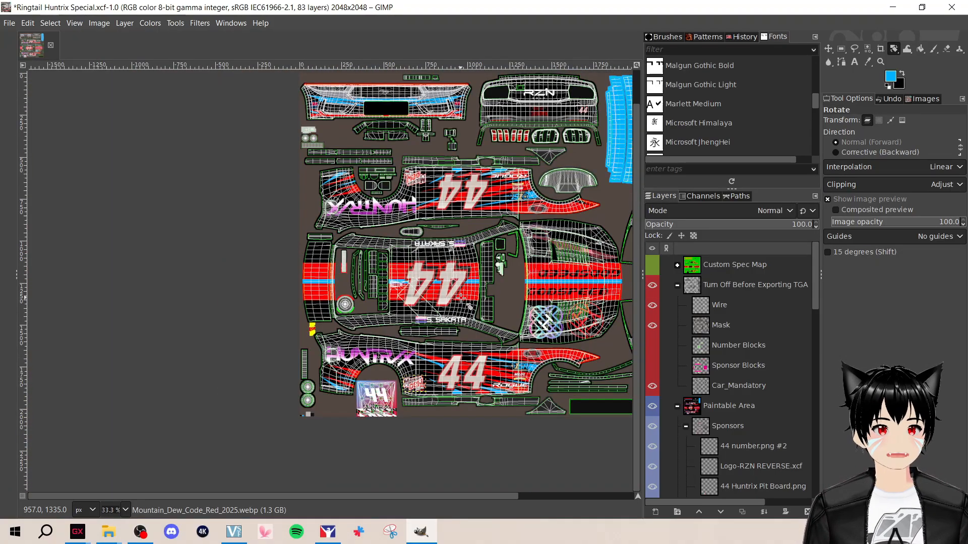
{"action": "left_click", "coordinate": [651, 306]}
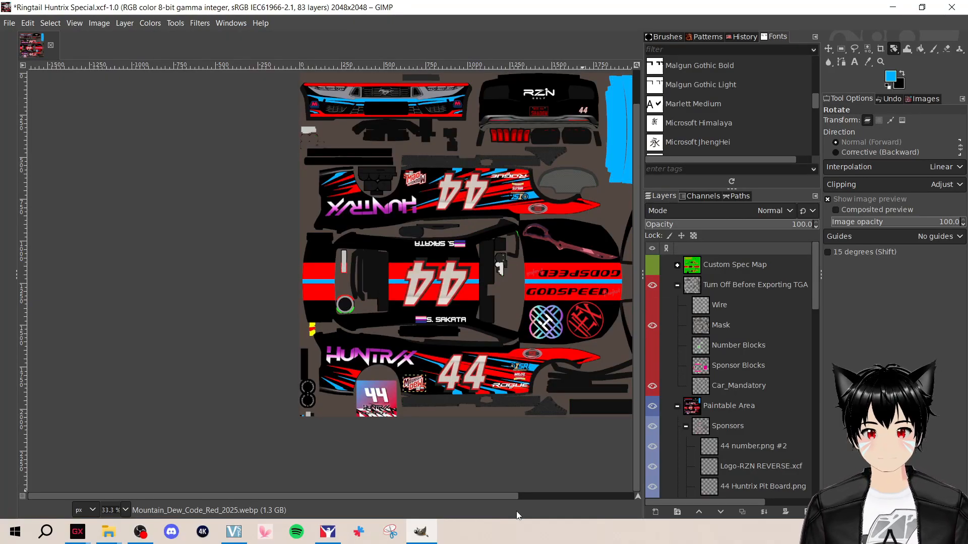
{"action": "left_click", "coordinate": [521, 495]}
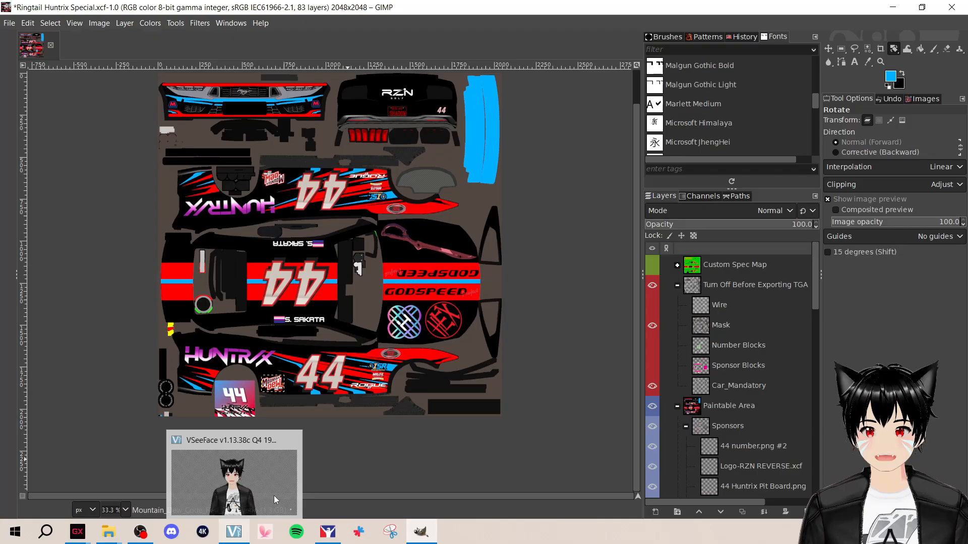
{"action": "scroll", "coordinate": [326, 368], "scroll_direction": "up", "scroll_amount": 1}
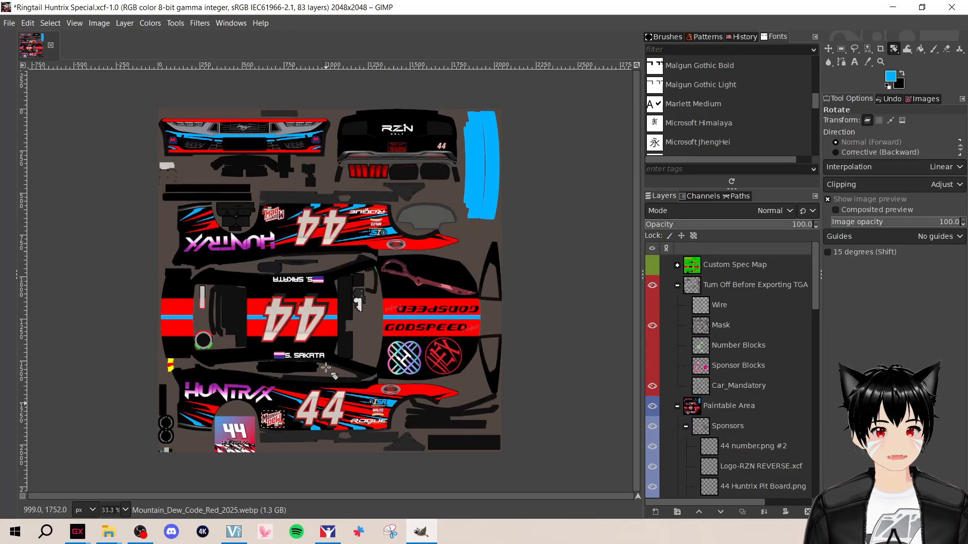
Show the Number Blocks layer to compare the car numbers with the template's standard number positions, and hide it again
{"action": "left_click", "coordinate": [652, 345]}
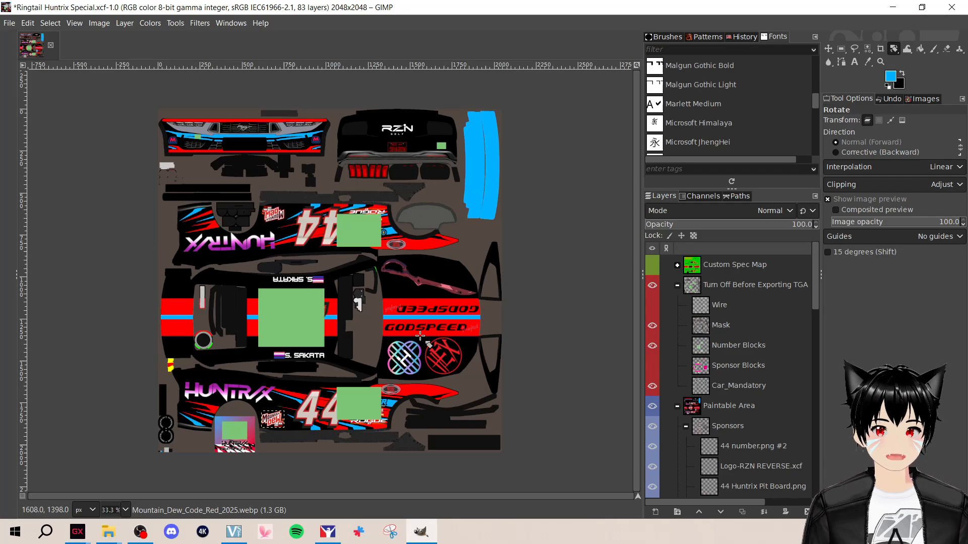
{"action": "scroll", "coordinate": [370, 425], "scroll_direction": "up", "scroll_amount": 2}
{"action": "scroll", "coordinate": [353, 410], "scroll_direction": "down", "scroll_amount": 2}
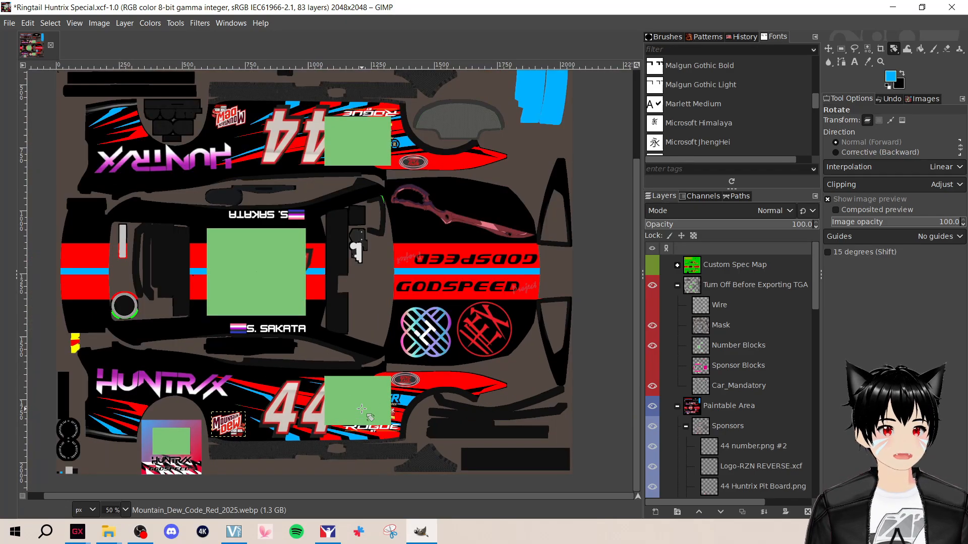
{"action": "scroll", "coordinate": [328, 395], "scroll_direction": "up", "scroll_amount": 1}
{"action": "scroll", "coordinate": [327, 396], "scroll_direction": "down", "scroll_amount": 1}
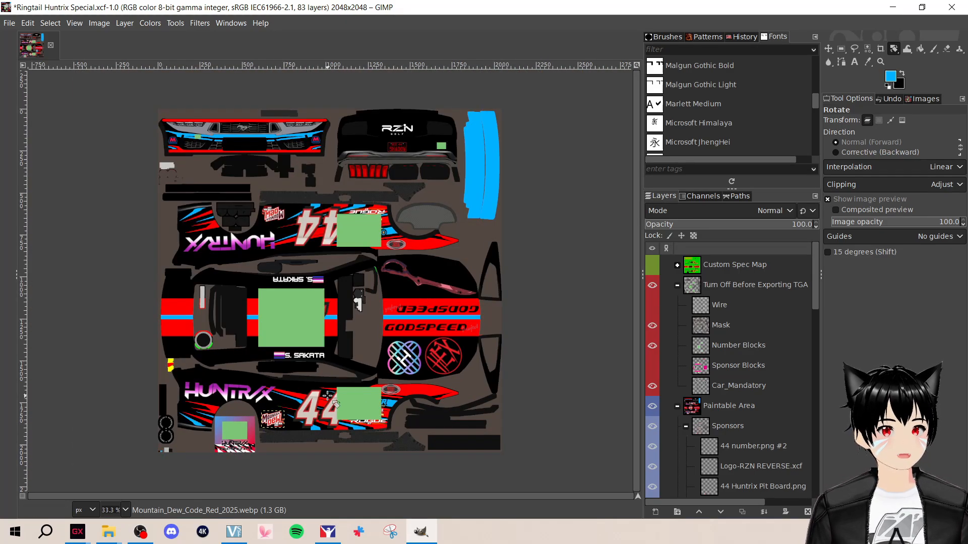
{"action": "scroll", "coordinate": [164, 209], "scroll_direction": "up", "scroll_amount": 4}
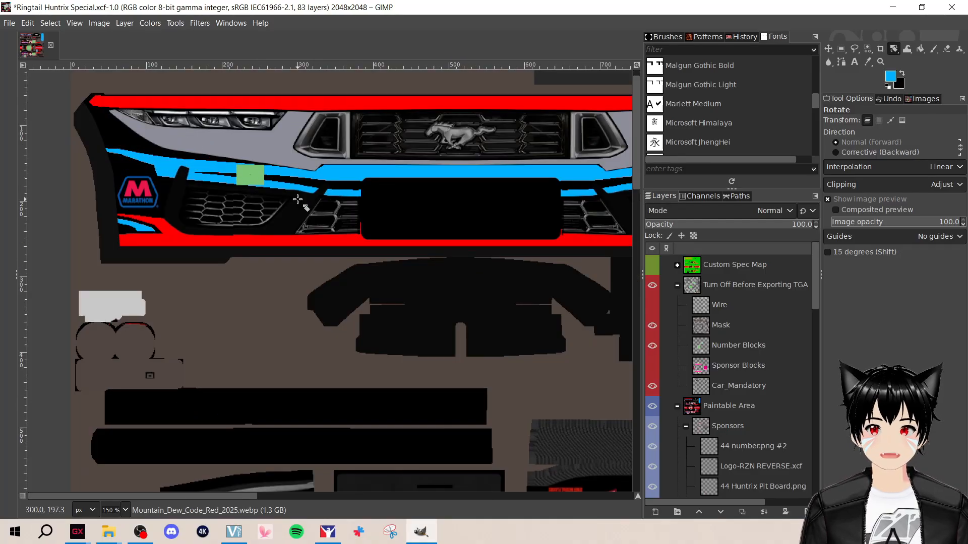
{"action": "scroll", "coordinate": [266, 185], "scroll_direction": "down", "scroll_amount": 3}
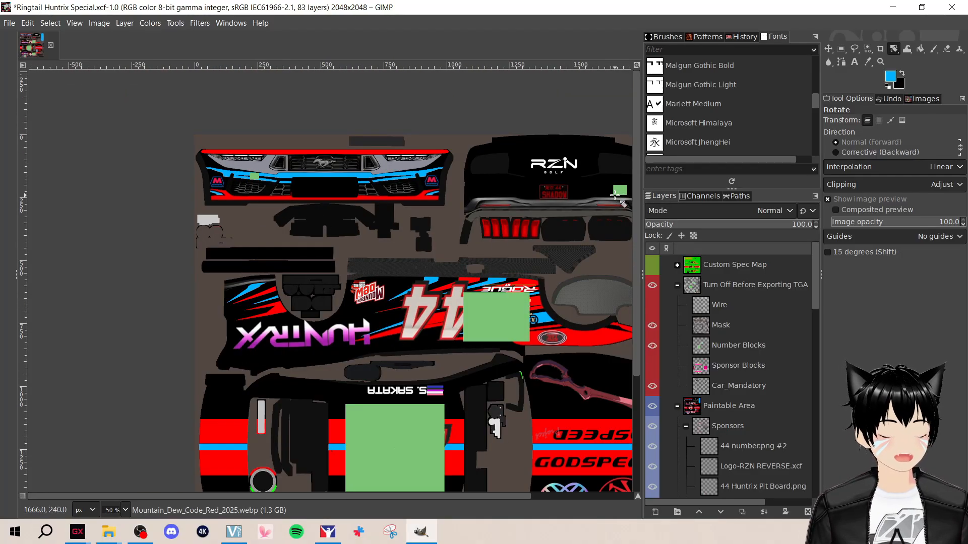
{"action": "scroll", "coordinate": [615, 194], "scroll_direction": "down", "scroll_amount": 3}
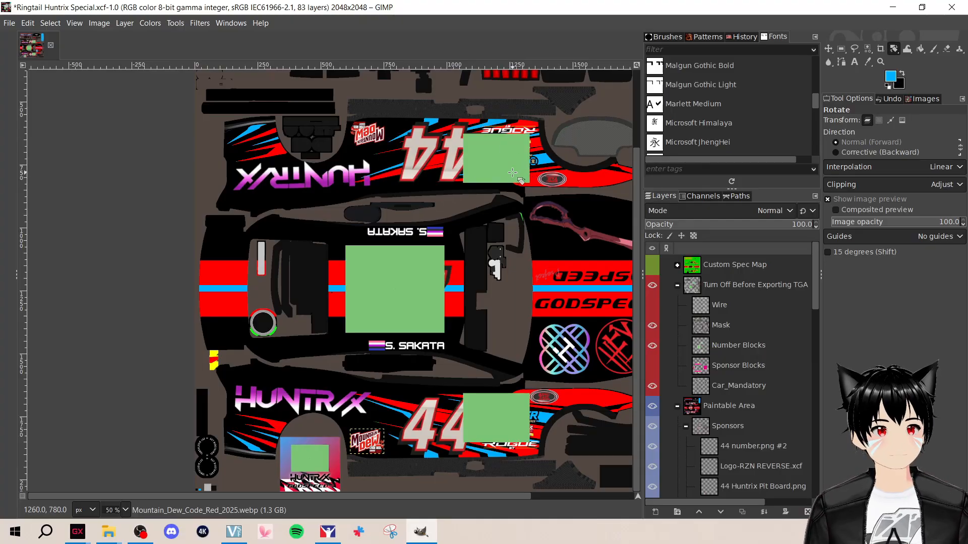
{"action": "left_click", "coordinate": [652, 346]}
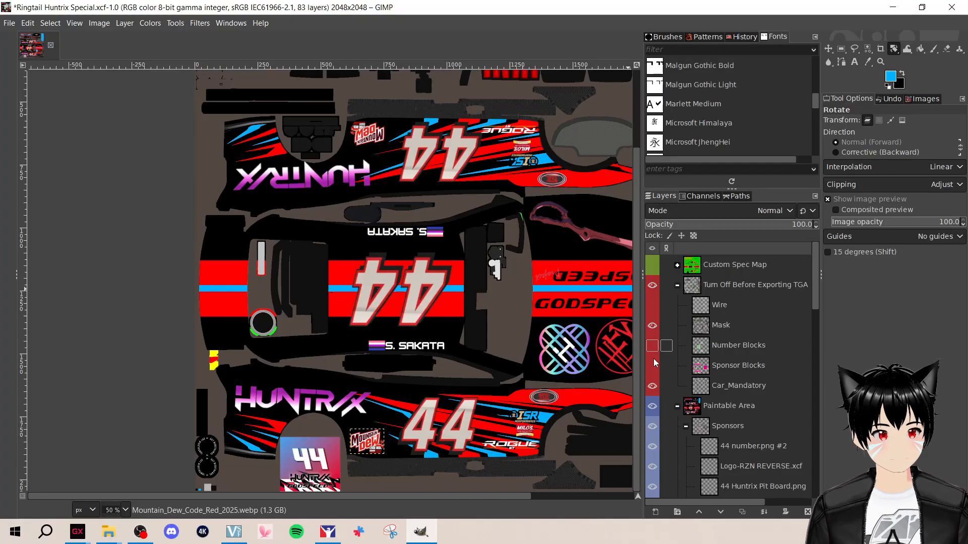
Show the Sponsor Blocks layer together with Number Blocks to check the decals against the default sponsor areas, and hide both layers
{"action": "left_click", "coordinate": [653, 367]}
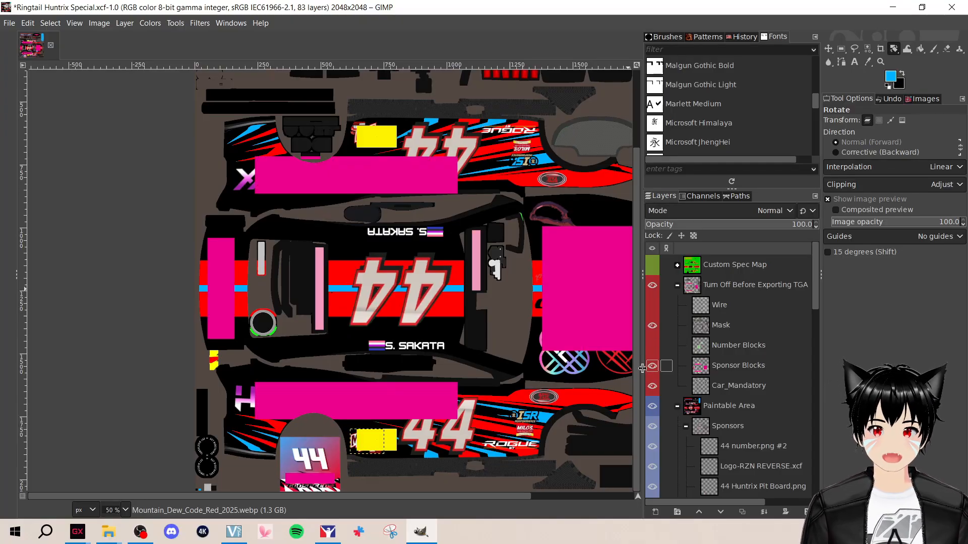
{"action": "left_click_drag", "start_coordinate": [401, 497], "coordinate": [417, 498]}
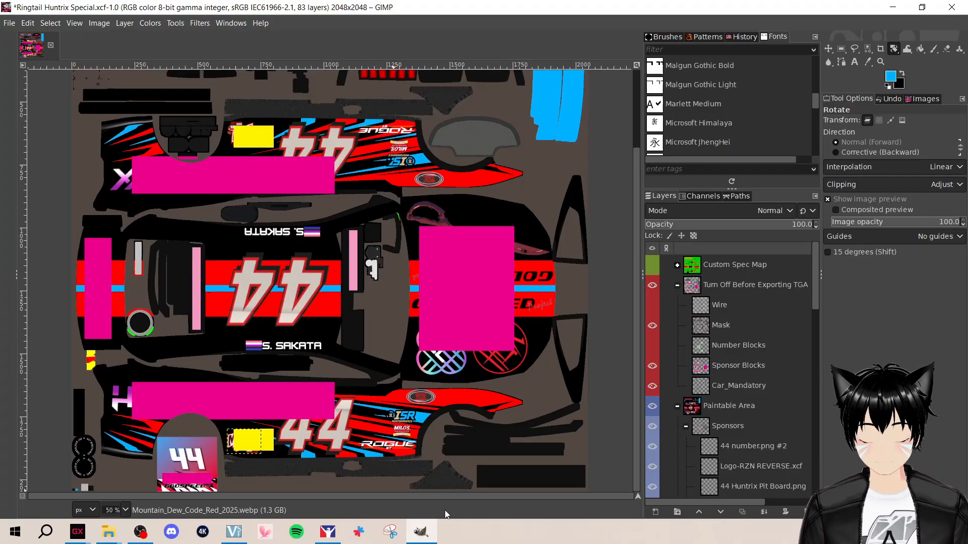
{"action": "left_click", "coordinate": [653, 345]}
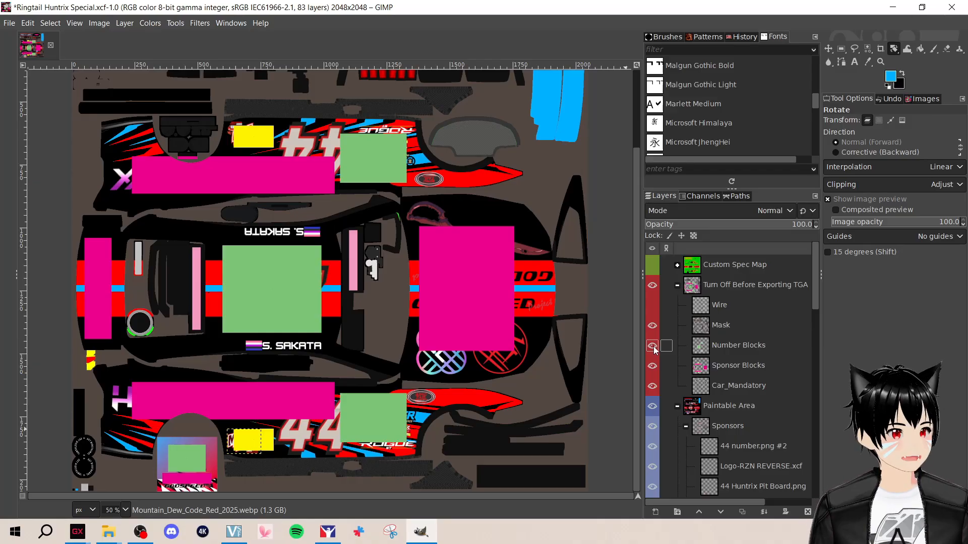
{"action": "scroll", "coordinate": [398, 312], "scroll_direction": "up", "scroll_amount": 3}
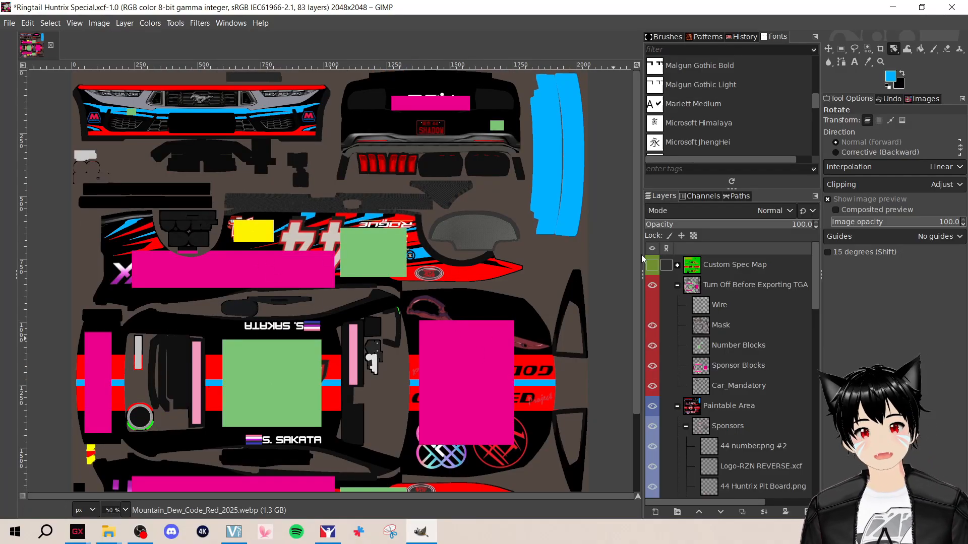
{"action": "scroll", "coordinate": [601, 266], "scroll_direction": "down", "scroll_amount": 3}
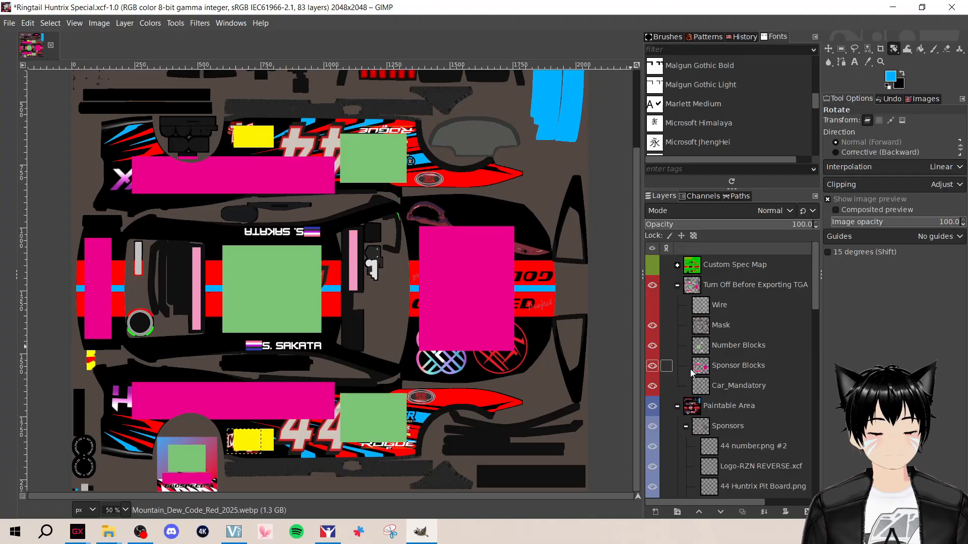
{"action": "left_click", "coordinate": [652, 348]}
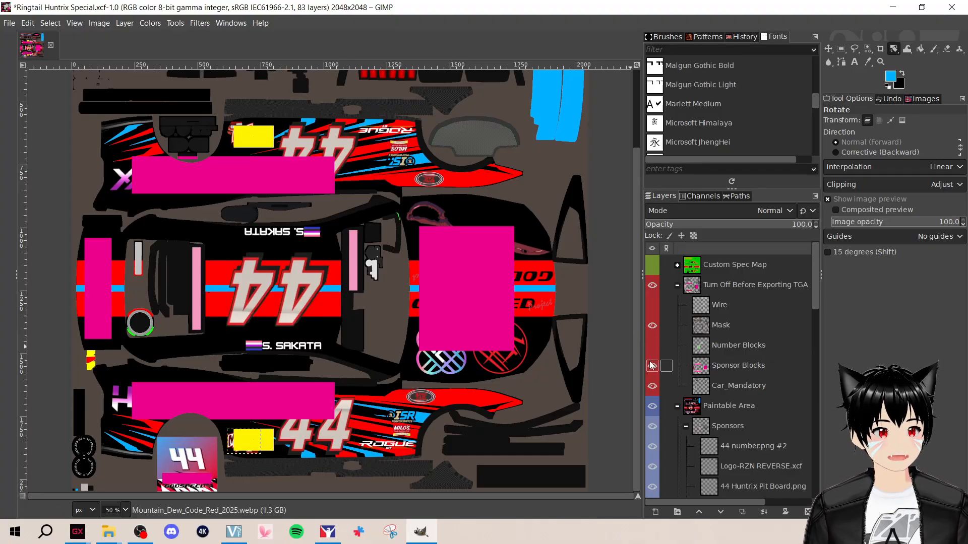
{"action": "left_click", "coordinate": [651, 366]}
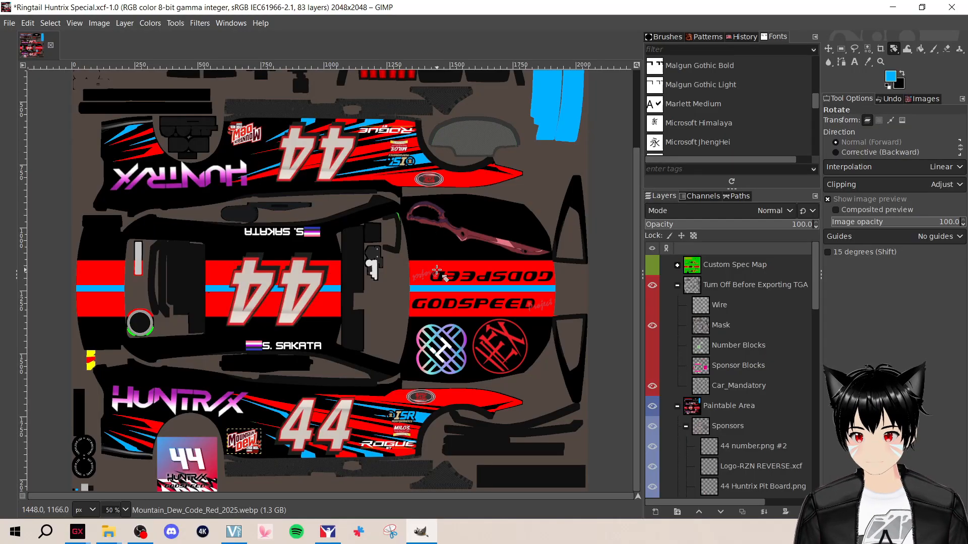
Switch to File Explorer and open the Ringtail Huntrix Special folder in Desktop > IRacing Assets > IRacing Custom Paints > 'Shadow' Dark Horse Next Gen
{"action": "scroll", "coordinate": [388, 330], "scroll_direction": "up", "scroll_amount": 3}
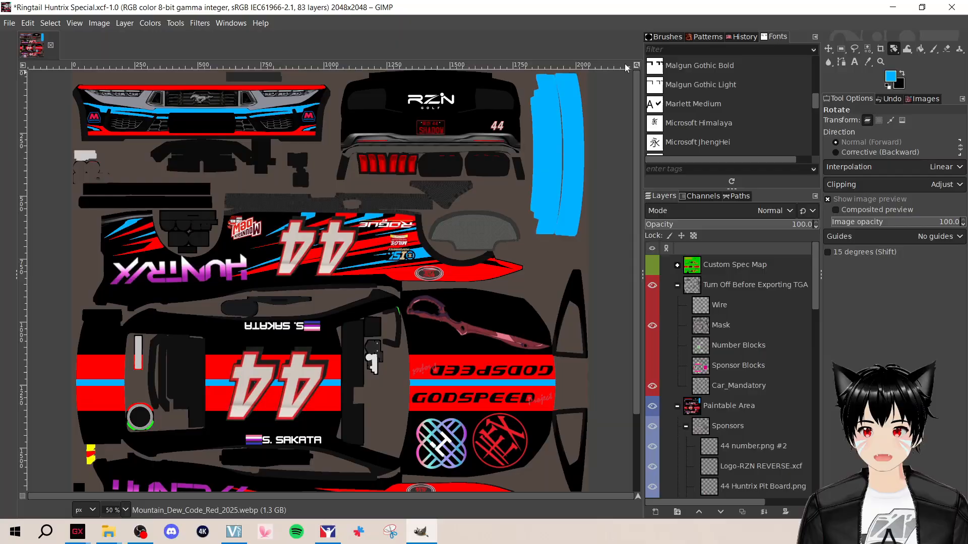
{"action": "left_click", "coordinate": [10, 24]}
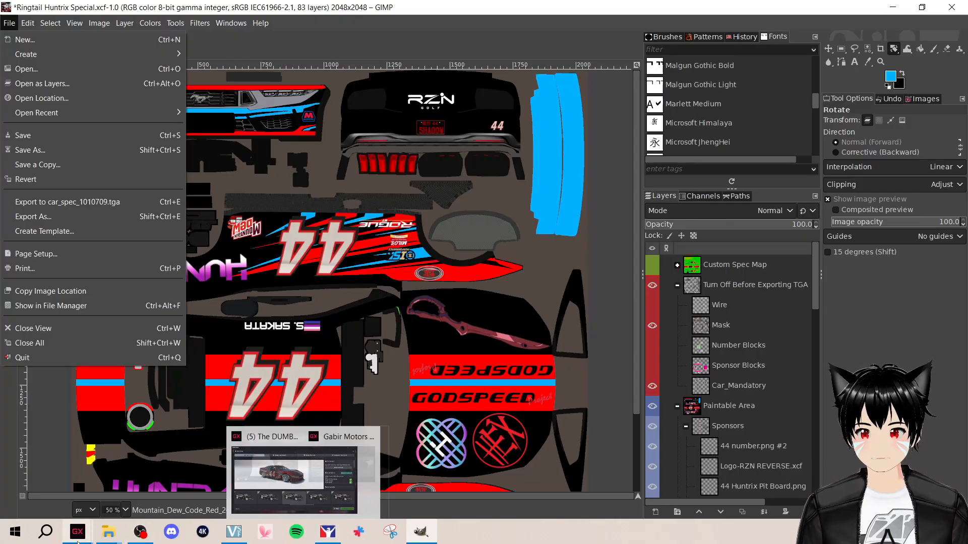
{"action": "mouse_move", "coordinate": [114, 533]}
{"action": "left_click", "coordinate": [70, 474]}
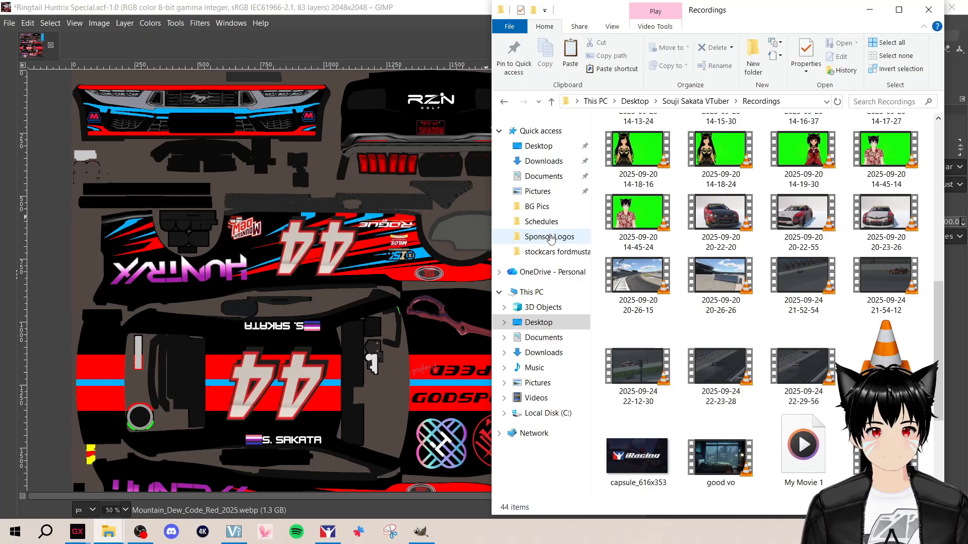
{"action": "left_click", "coordinate": [538, 146]}
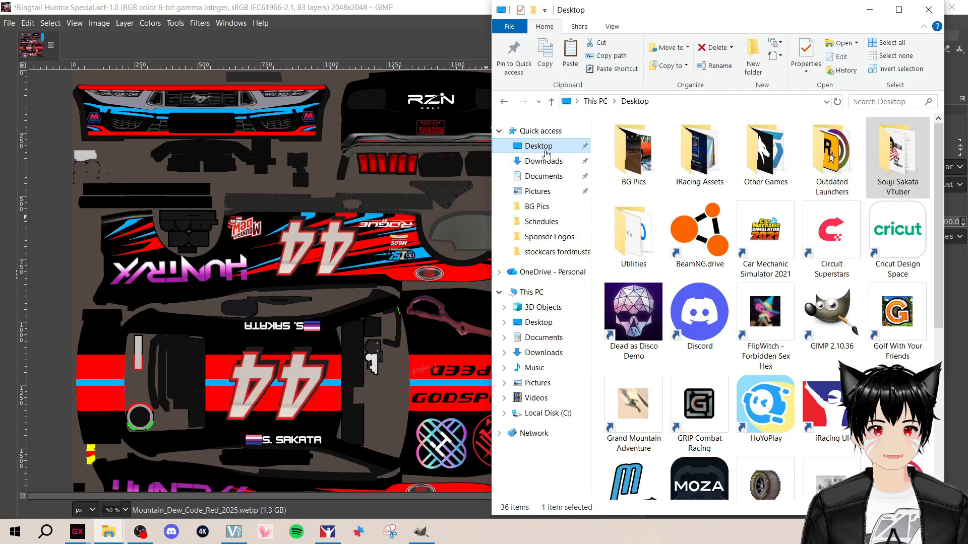
{"action": "double_click", "coordinate": [705, 167]}
{"action": "double_click", "coordinate": [666, 168]}
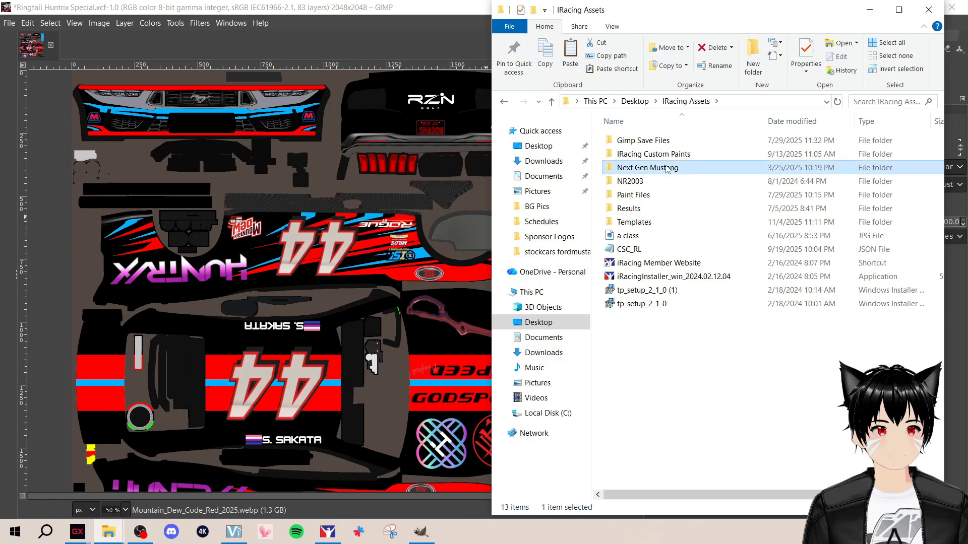
{"action": "left_click", "coordinate": [505, 103]}
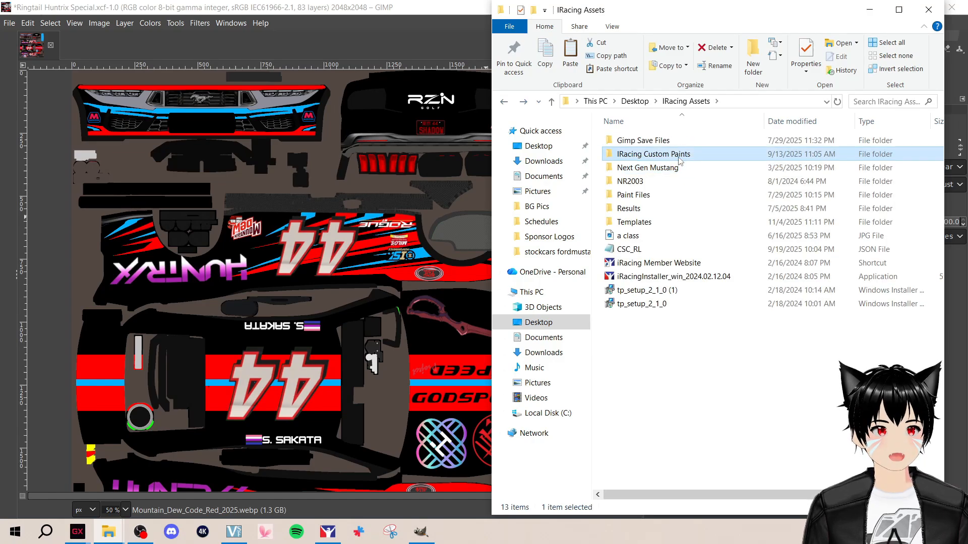
{"action": "double_click", "coordinate": [670, 154]}
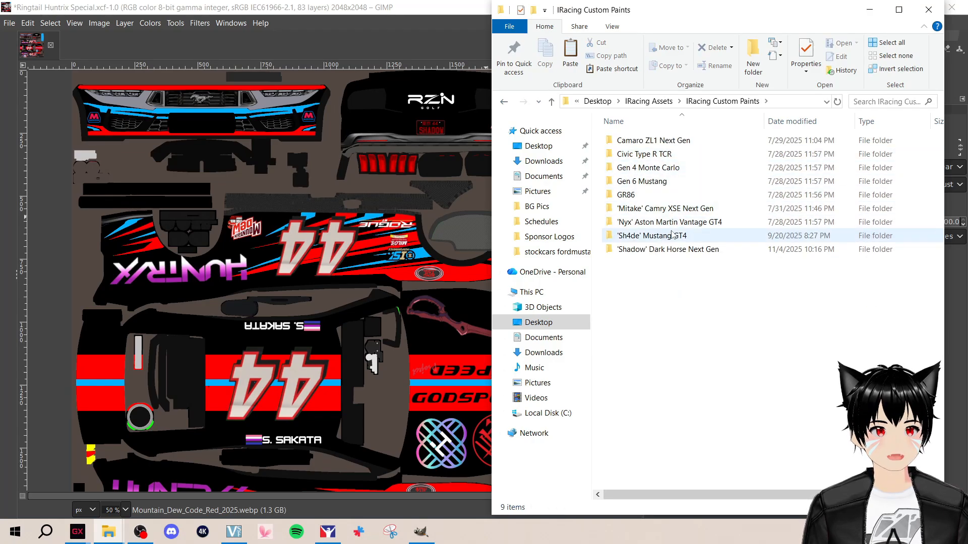
{"action": "left_click", "coordinate": [669, 251]}
{"action": "double_click", "coordinate": [668, 250]}
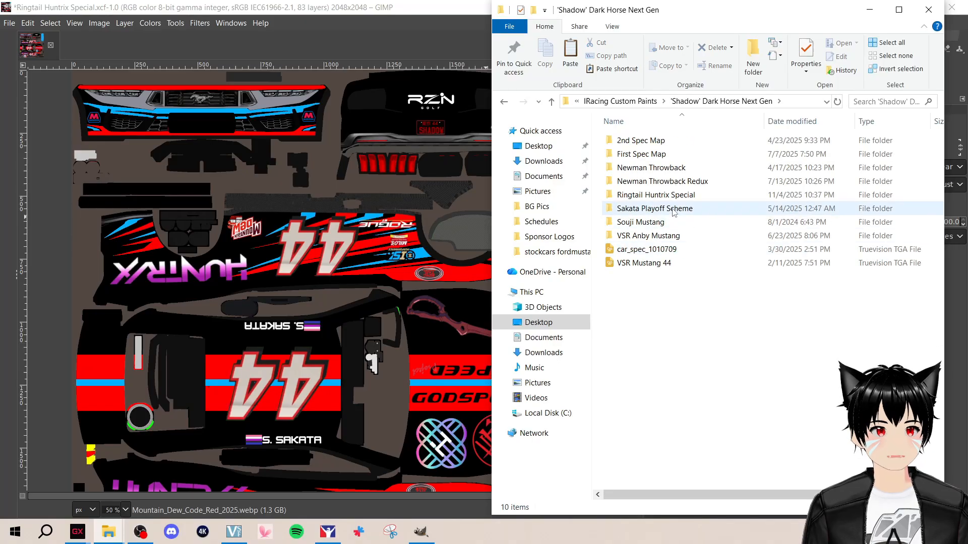
{"action": "double_click", "coordinate": [665, 194]}
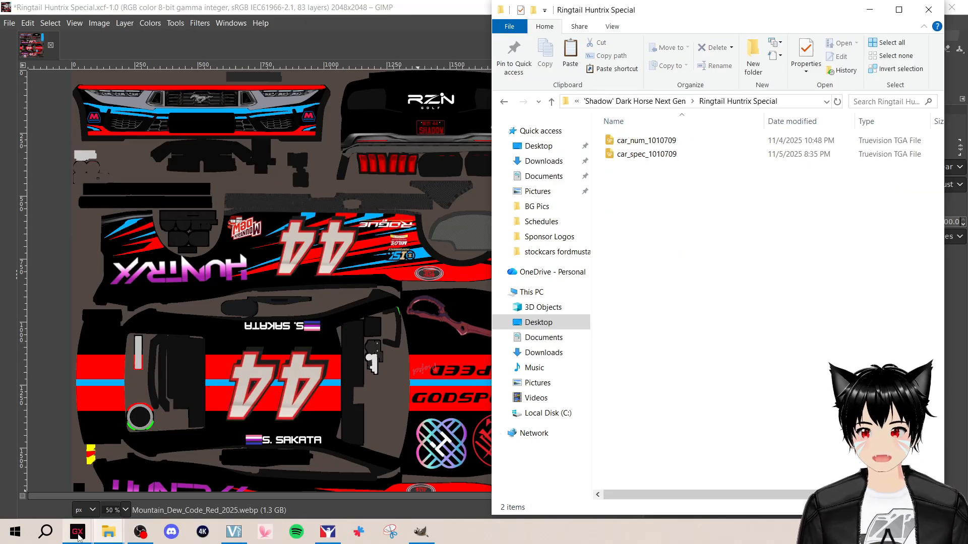
Bring up the second Ringtail Huntrix Special window and open Documents > iRacing > paint > stockcars fordmustang2022 in the other window
{"action": "mouse_move", "coordinate": [113, 538]}
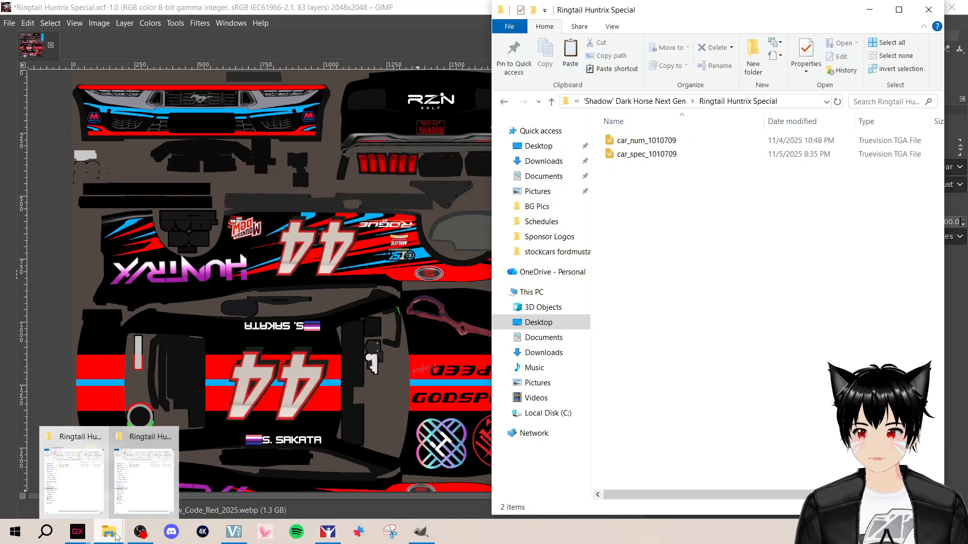
{"action": "left_click", "coordinate": [144, 473]}
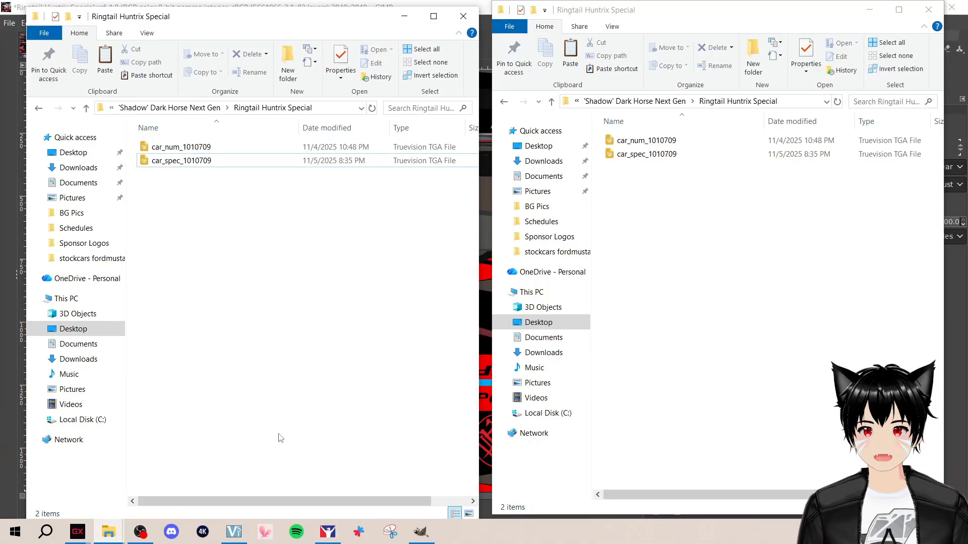
{"action": "left_click", "coordinate": [570, 341]}
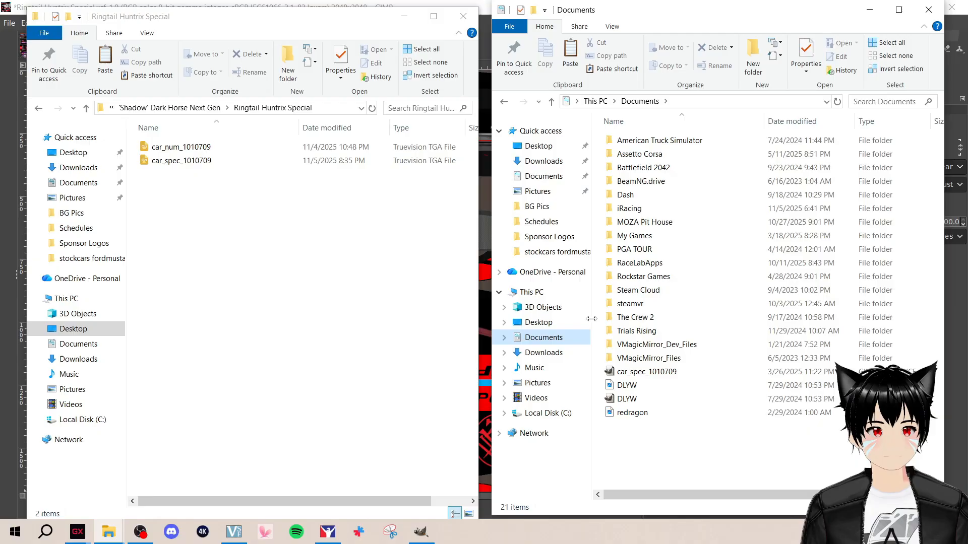
{"action": "double_click", "coordinate": [696, 208]}
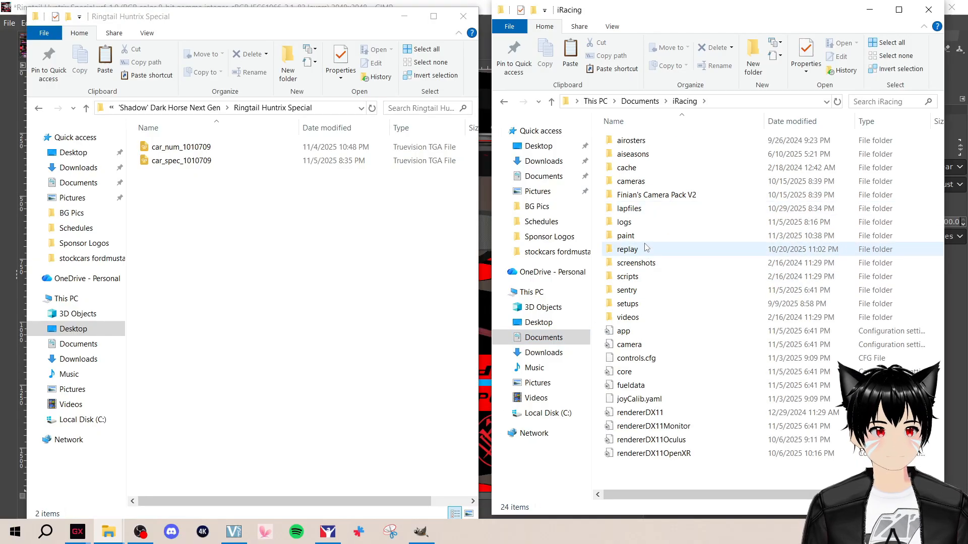
{"action": "double_click", "coordinate": [651, 235]}
{"action": "scroll", "coordinate": [690, 252], "scroll_direction": "down", "scroll_amount": 15}
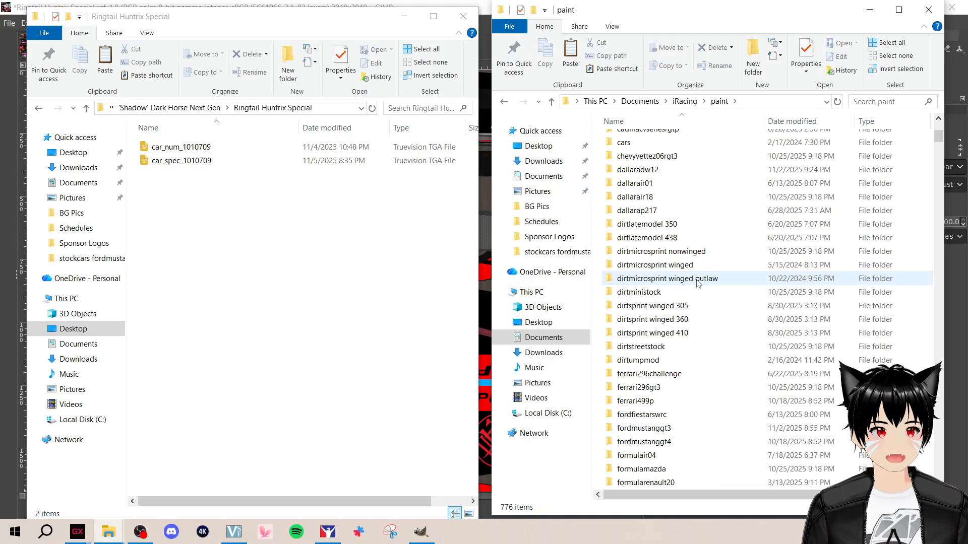
{"action": "scroll", "coordinate": [685, 252], "scroll_direction": "down", "scroll_amount": 18}
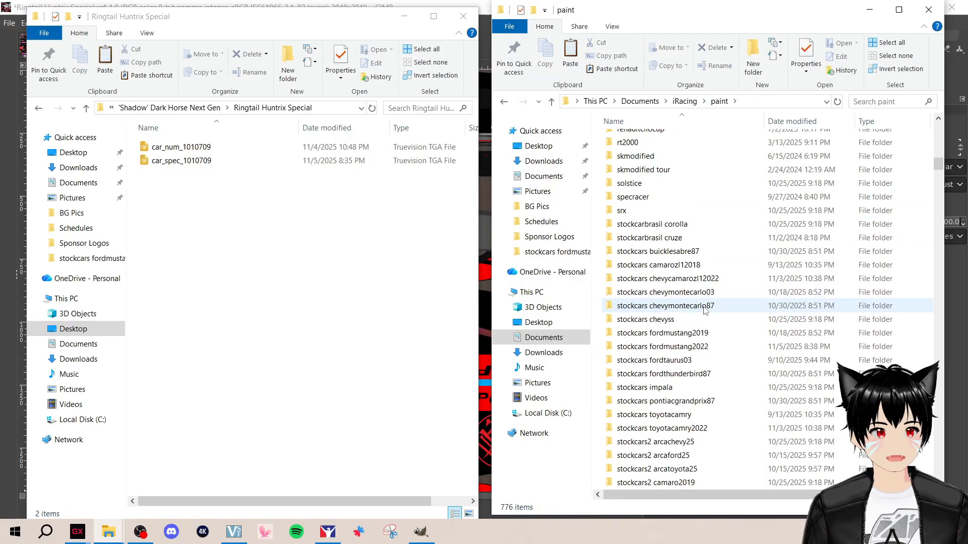
{"action": "left_click", "coordinate": [699, 349]}
{"action": "double_click", "coordinate": [699, 348]}
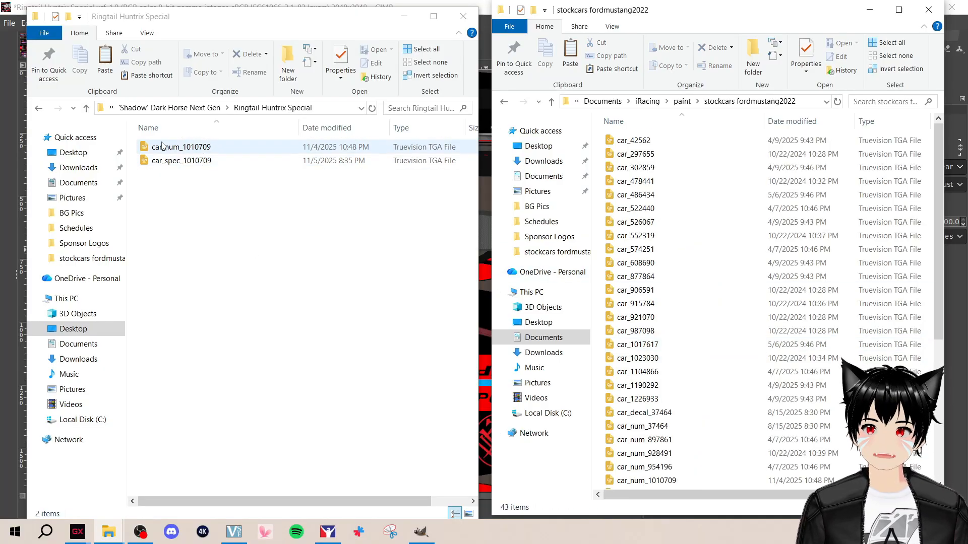
Copy the car_num TGA file from the Ringtail Huntrix Special folder into the stockcars fordmustang2022 folder
{"action": "right_click", "coordinate": [199, 150]}
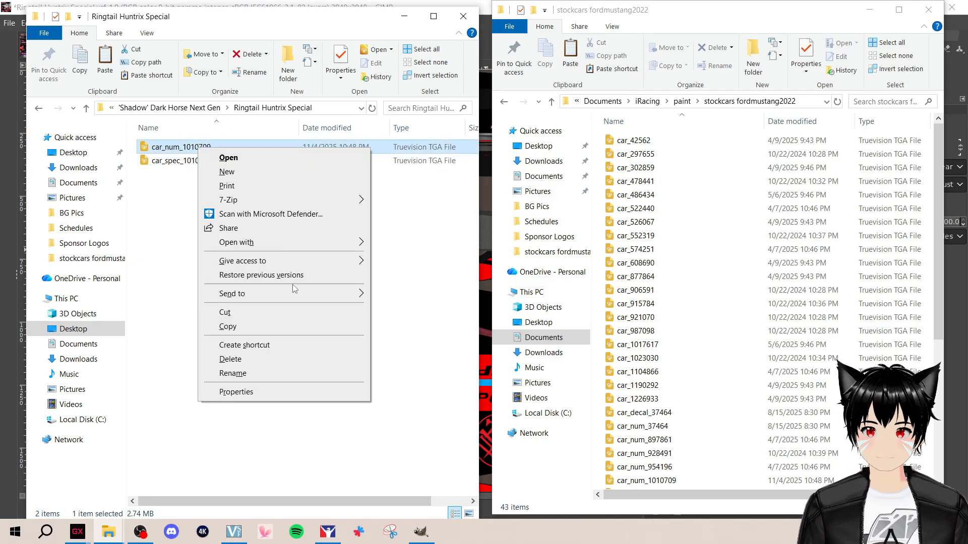
{"action": "left_click", "coordinate": [270, 327]}
{"action": "right_click", "coordinate": [701, 291]}
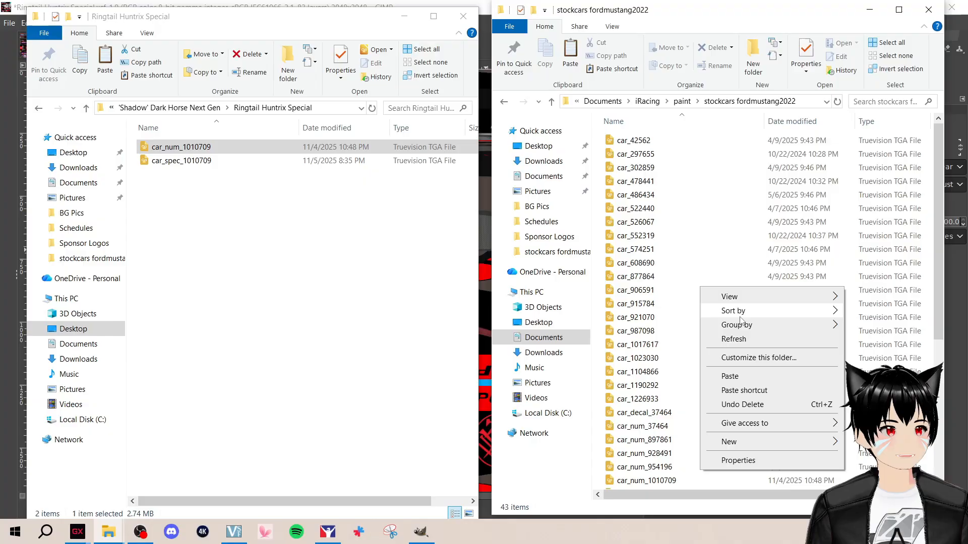
{"action": "left_click", "coordinate": [744, 377]}
Locate and select the livery's own car_spec .mip file in the stockcars fordmustang2022 folder
{"action": "scroll", "coordinate": [725, 385], "scroll_direction": "down", "scroll_amount": 5}
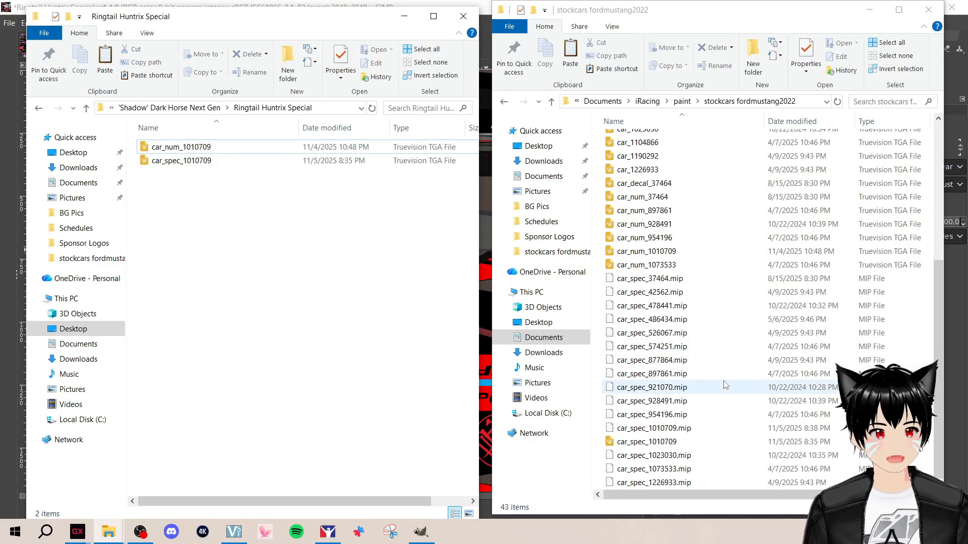
{"action": "left_click", "coordinate": [707, 430]}
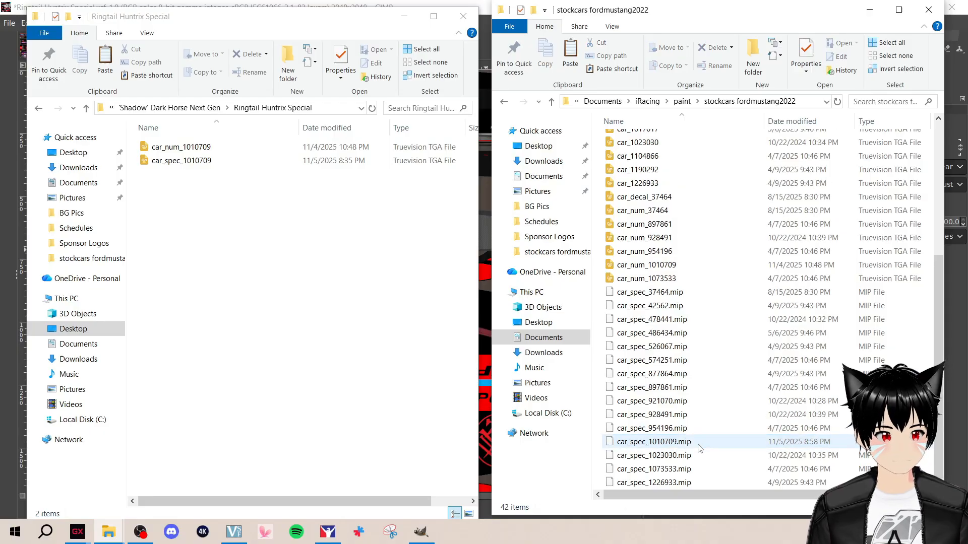
{"action": "left_click", "coordinate": [698, 448]}
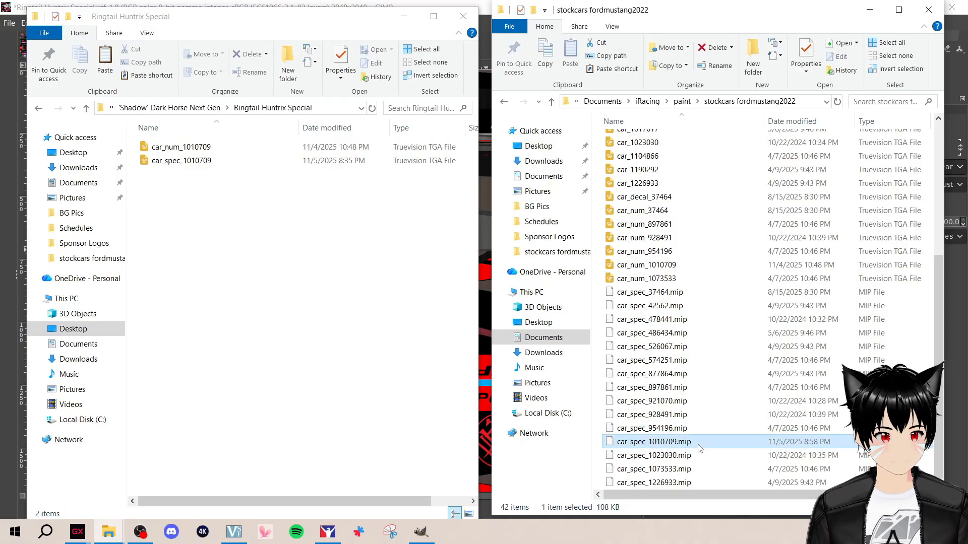
Delete the livery's own car_spec .mip file from the stockcars fordmustang2022 folder
{"action": "key", "text": "Delete"}
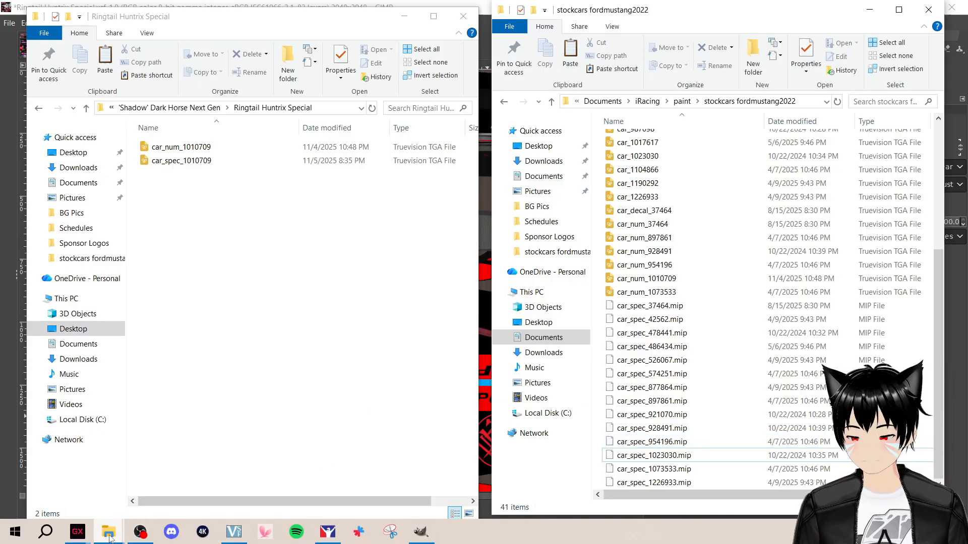
Switch to iRacing, leave the Paint Shop and close the Ford Mustang's car info to return to the licensed cars
{"action": "left_click", "coordinate": [328, 532]}
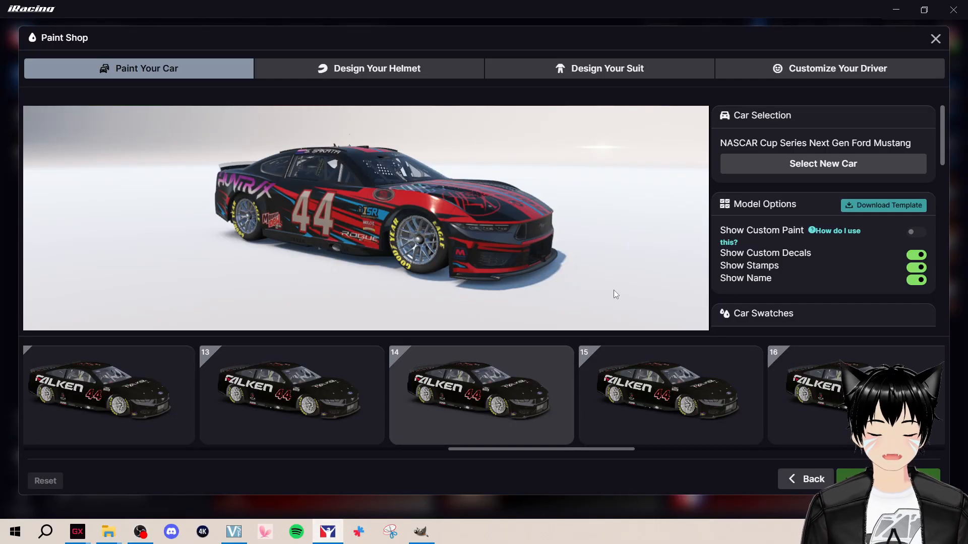
{"action": "left_click", "coordinate": [798, 484]}
{"action": "left_click", "coordinate": [619, 243]}
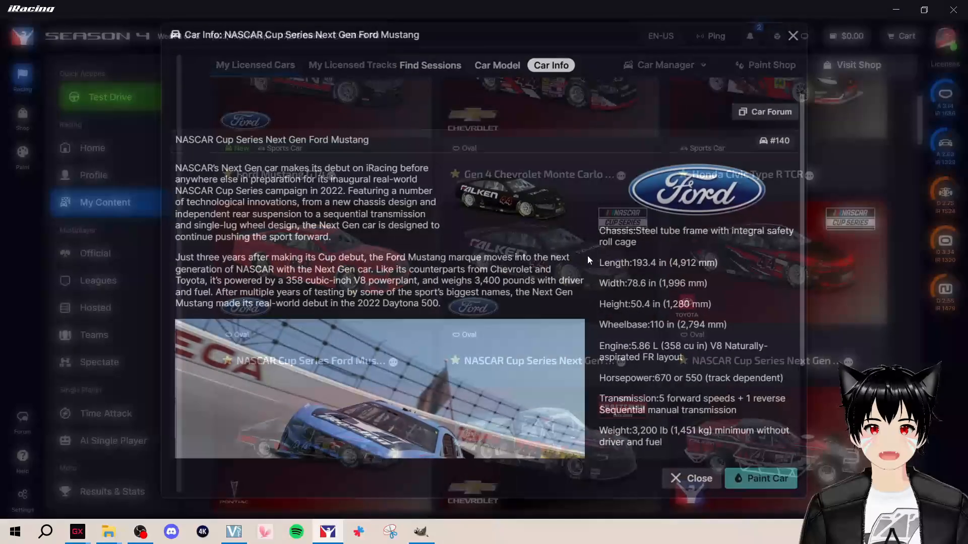
{"action": "left_click", "coordinate": [686, 475]}
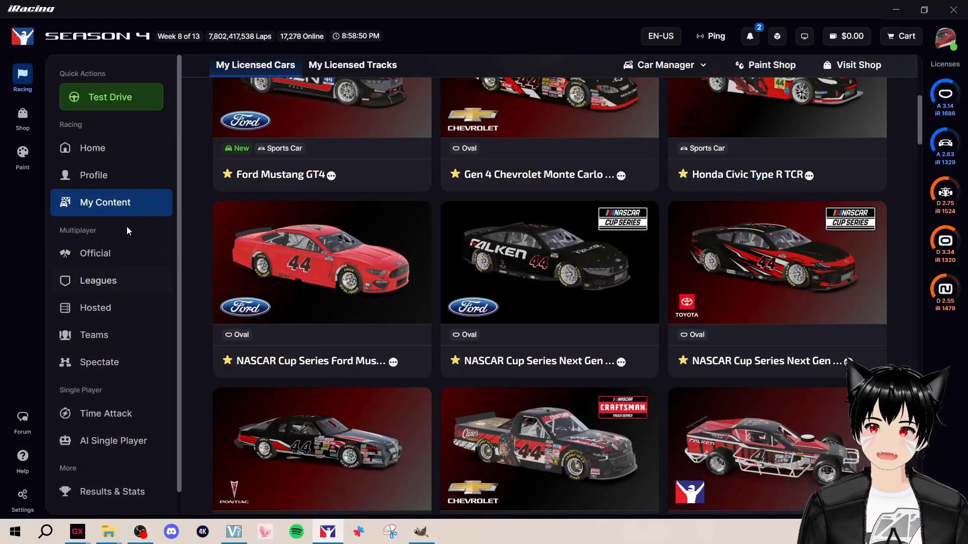
Open the car model of the NASCAR Cup Series Next Gen Ford Mustang and rotate it to inspect the livery from the side
{"action": "left_click", "coordinate": [511, 285]}
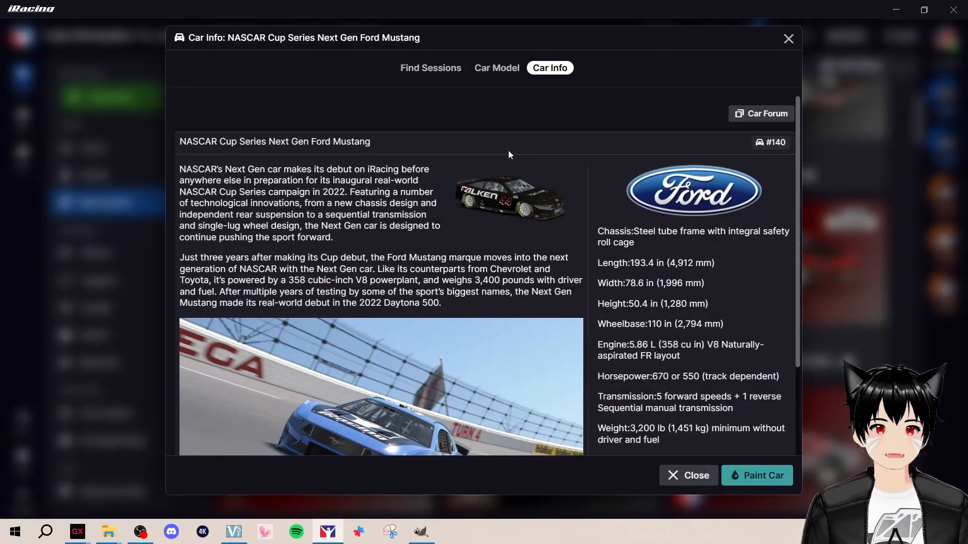
{"action": "left_click", "coordinate": [498, 69]}
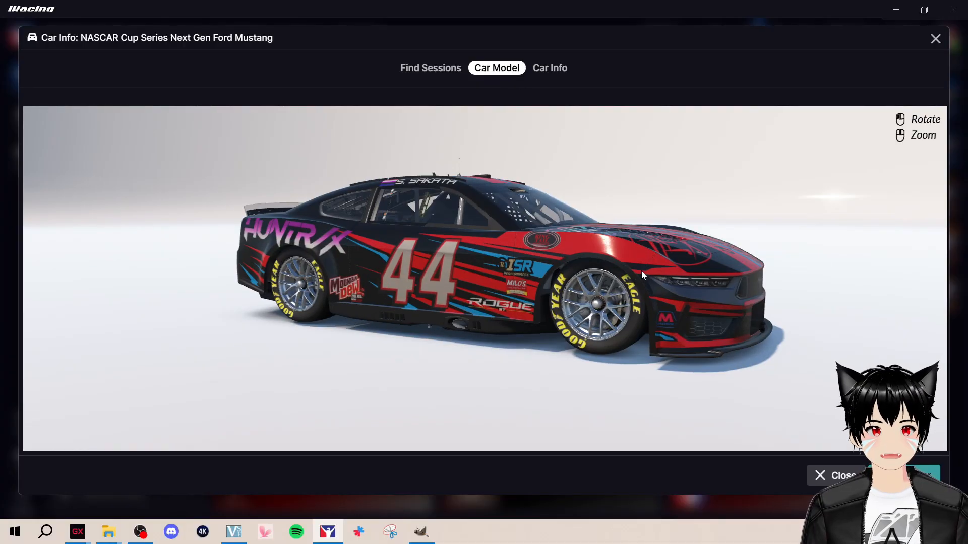
{"action": "left_click_drag", "start_coordinate": [641, 271], "coordinate": [304, 56]}
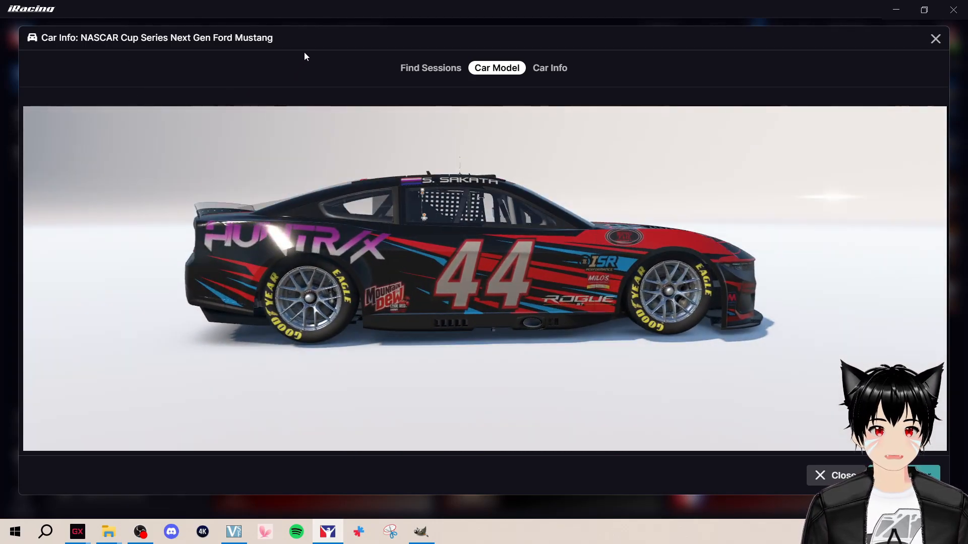
Switch to GIMP and export the livery as TGA, overwriting the existing car_num file in the Ringtail Huntrix Special folder
{"action": "left_click", "coordinate": [421, 532]}
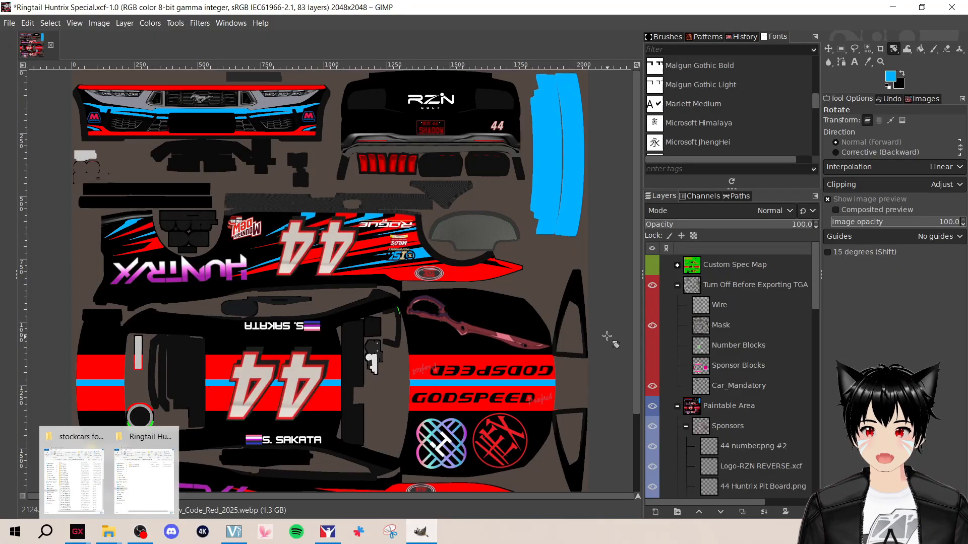
{"action": "left_click", "coordinate": [10, 24]}
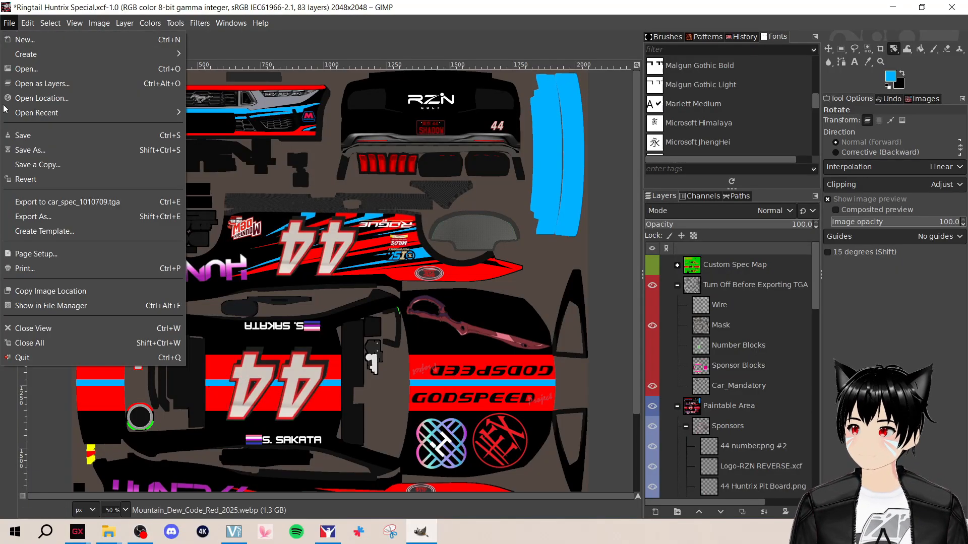
{"action": "left_click", "coordinate": [41, 217]}
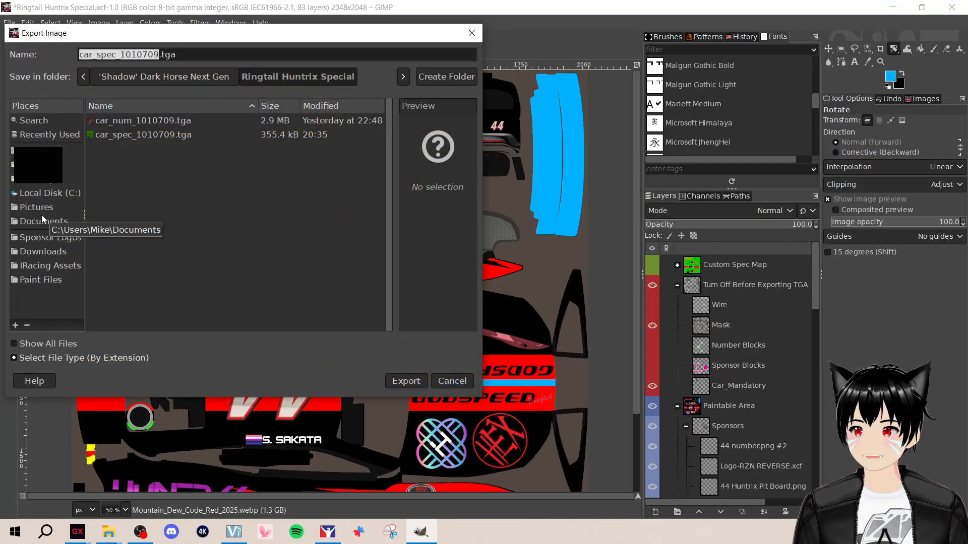
{"action": "left_click", "coordinate": [164, 120]}
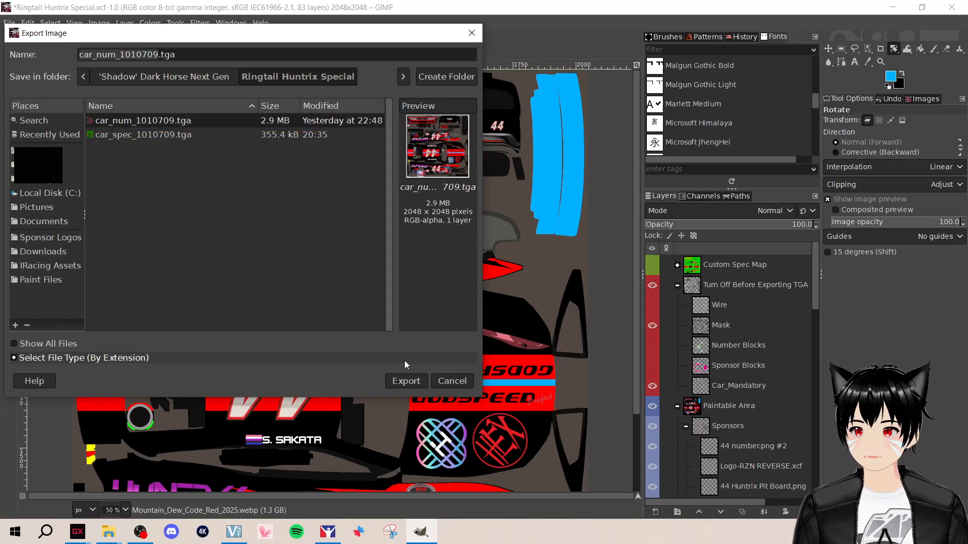
{"action": "left_click", "coordinate": [408, 381]}
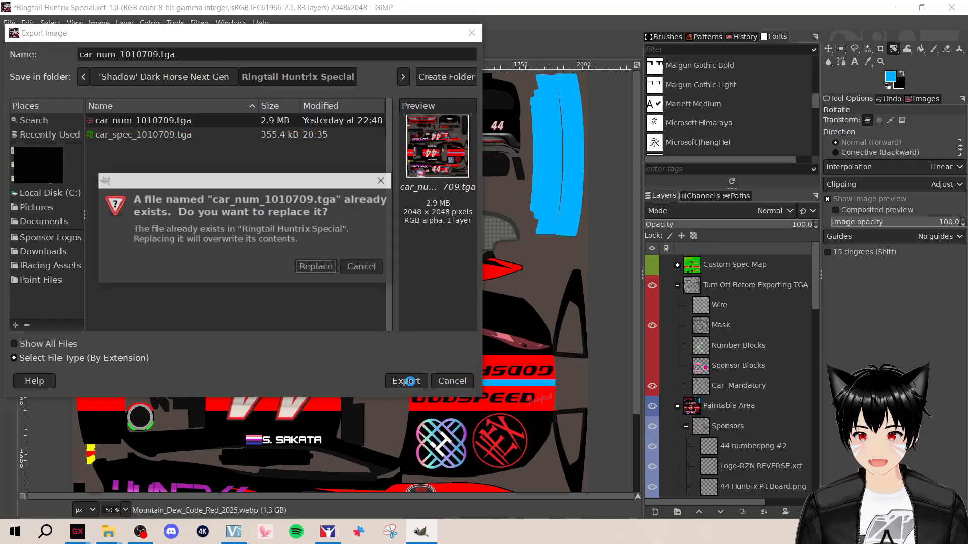
{"action": "left_click", "coordinate": [316, 267]}
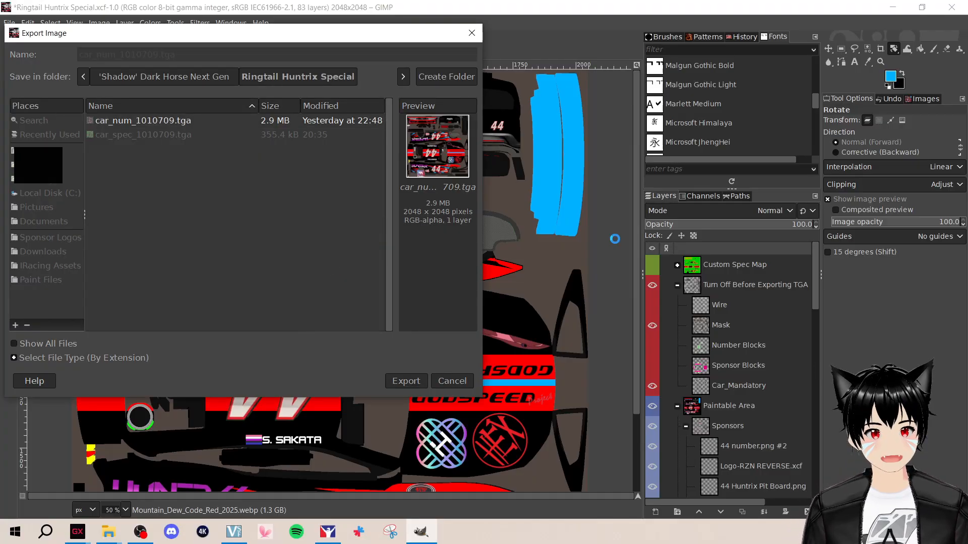
{"action": "left_click", "coordinate": [487, 318]}
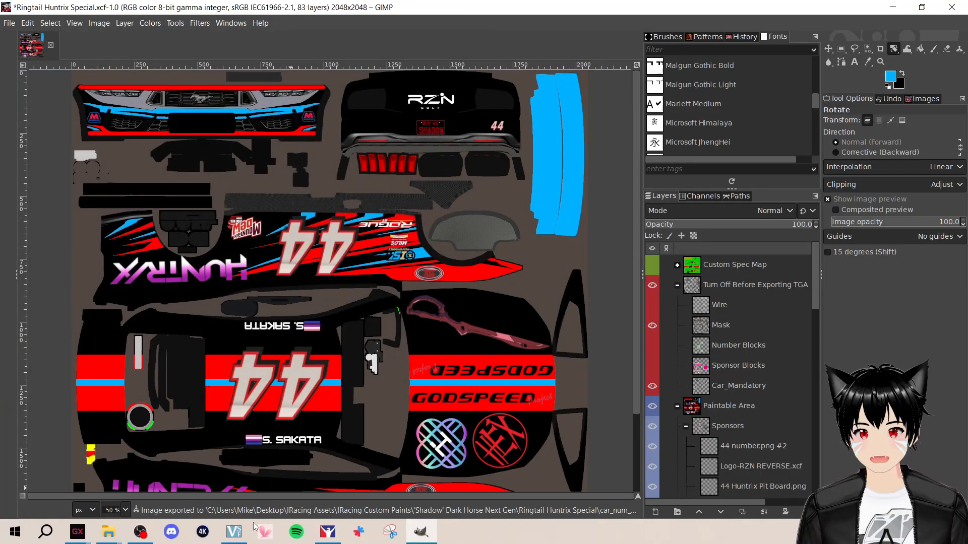
Copy the exported car_num TGA from Ringtail Huntrix Special into the stockcars fordmustang2022 paint folder, replacing the existing file
{"action": "mouse_move", "coordinate": [109, 531]}
{"action": "left_click", "coordinate": [108, 497]}
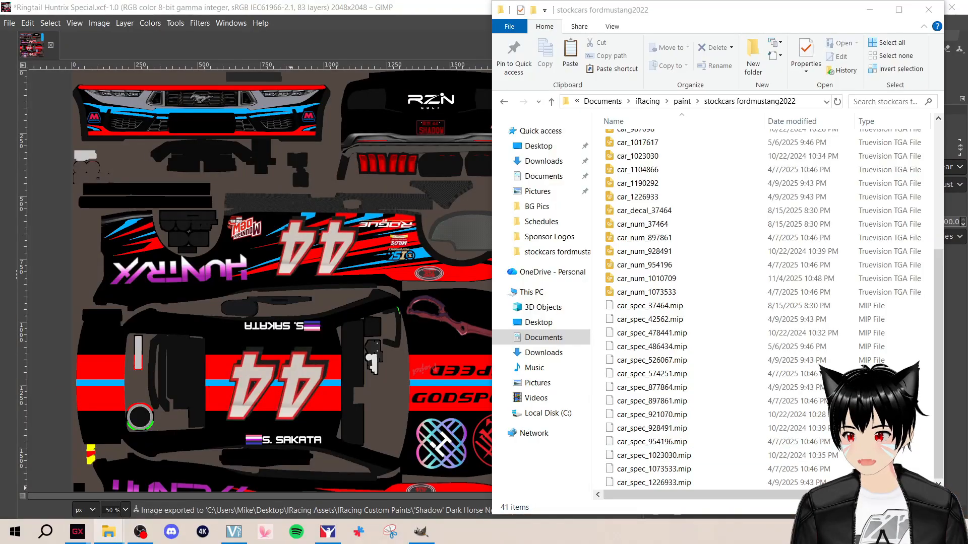
{"action": "left_click", "coordinate": [147, 507]}
{"action": "right_click", "coordinate": [200, 148]}
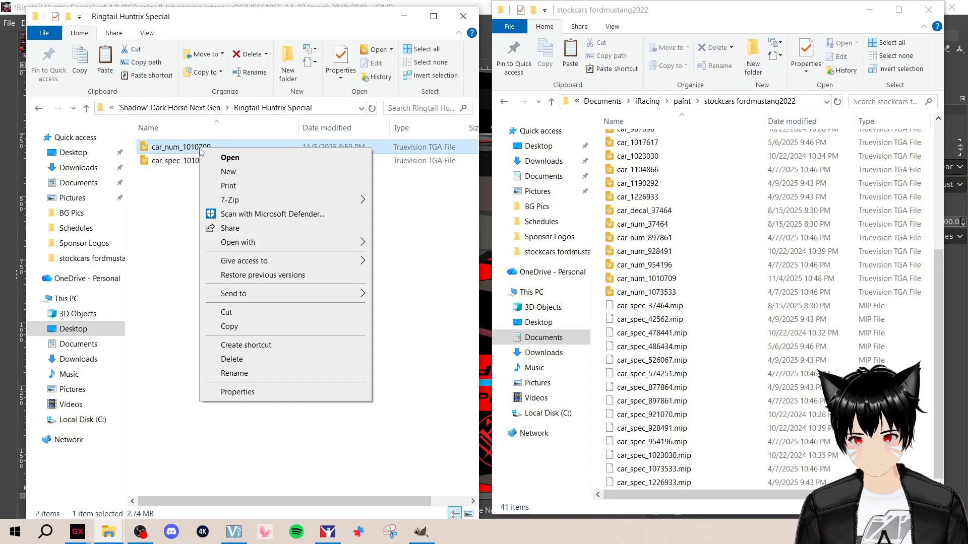
{"action": "left_click", "coordinate": [229, 326]}
{"action": "right_click", "coordinate": [721, 381]}
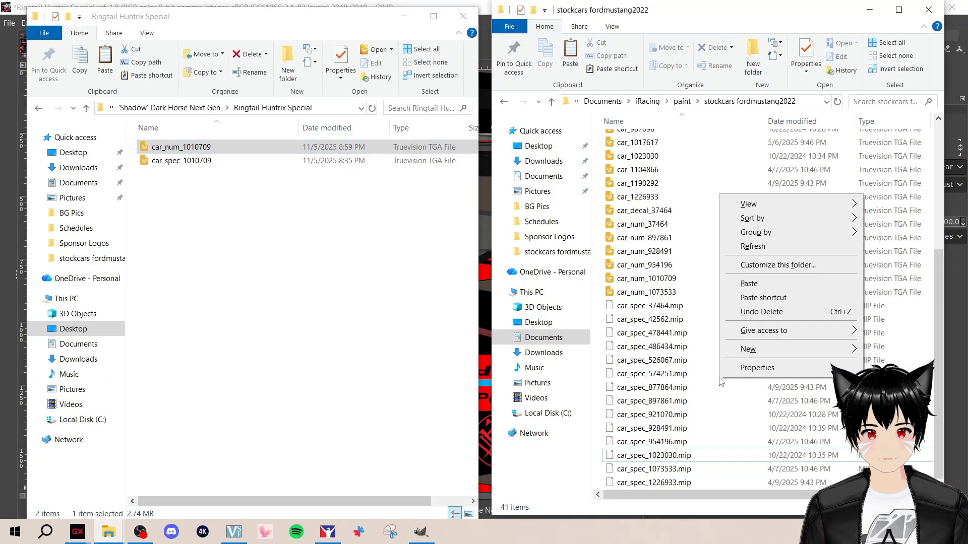
{"action": "left_click", "coordinate": [749, 284]}
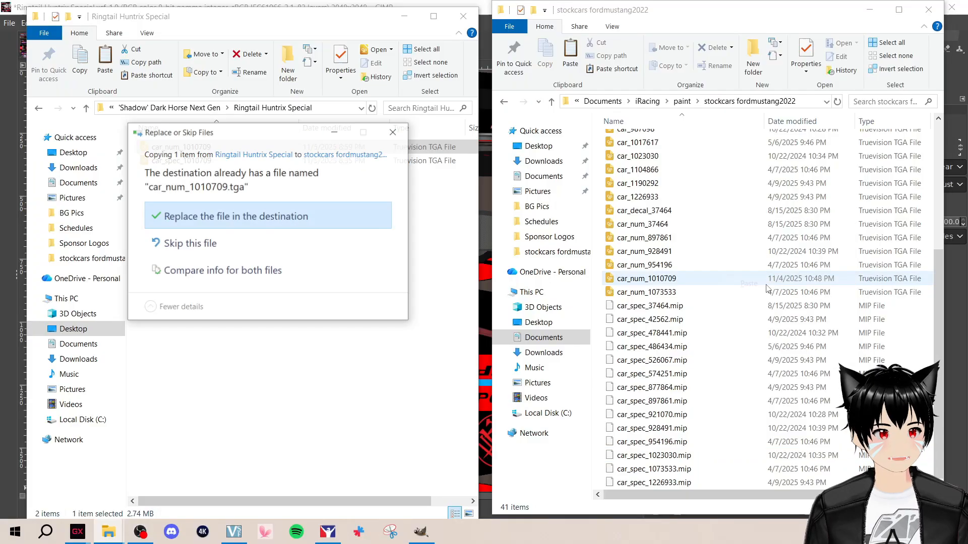
{"action": "left_click", "coordinate": [247, 215]}
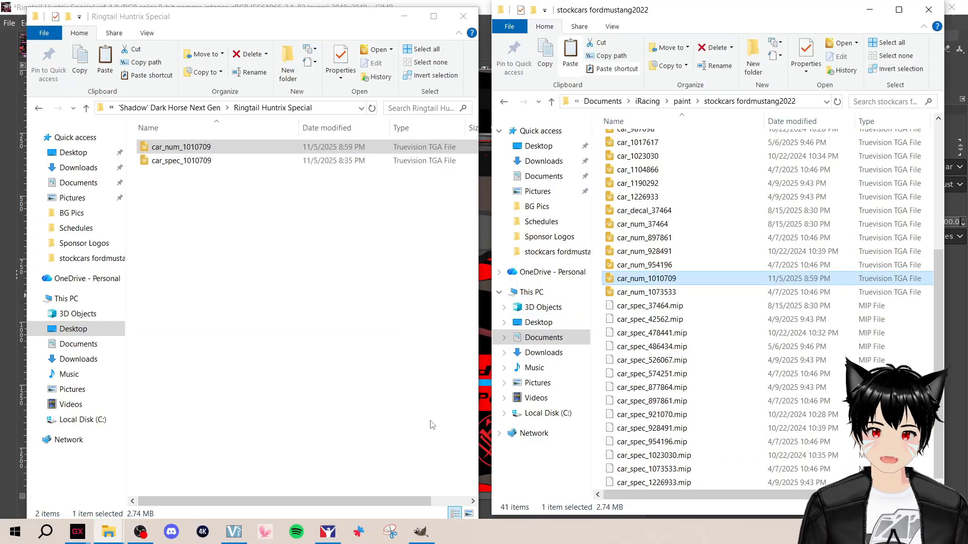
Switch to iRacing and inspect the updated livery on the Ford Mustang car model from the rear, sides and front
{"action": "left_click", "coordinate": [334, 534]}
{"action": "left_click_drag", "start_coordinate": [338, 385], "coordinate": [528, 226]}
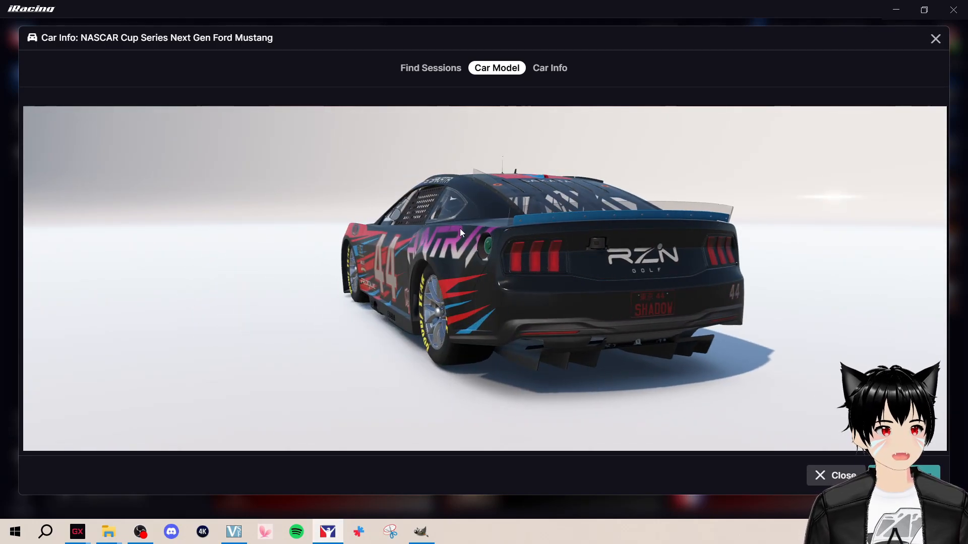
{"action": "left_click_drag", "start_coordinate": [630, 242], "coordinate": [350, 102]}
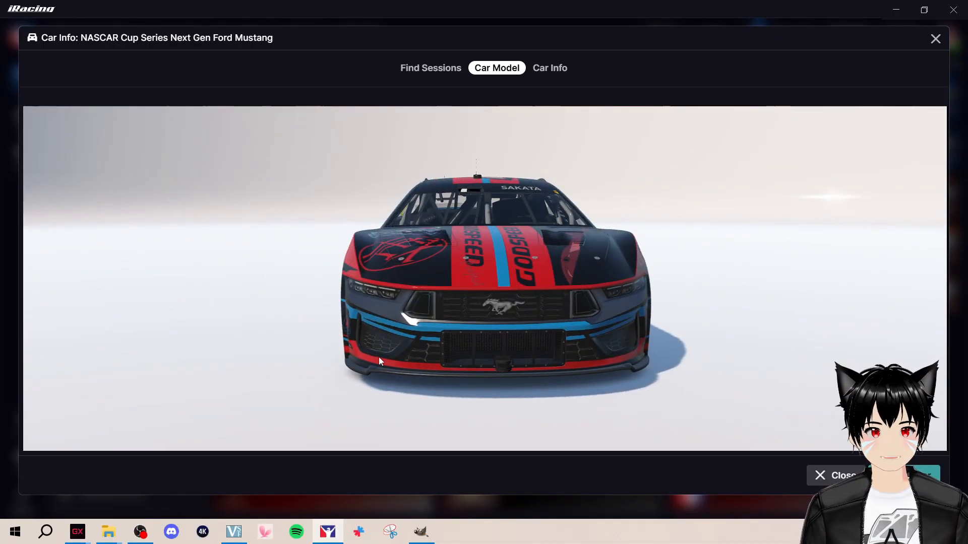
{"action": "left_click_drag", "start_coordinate": [379, 358], "coordinate": [410, 327]}
{"action": "left_click_drag", "start_coordinate": [545, 325], "coordinate": [70, 166]}
{"action": "left_click_drag", "start_coordinate": [352, 310], "coordinate": [419, 307]}
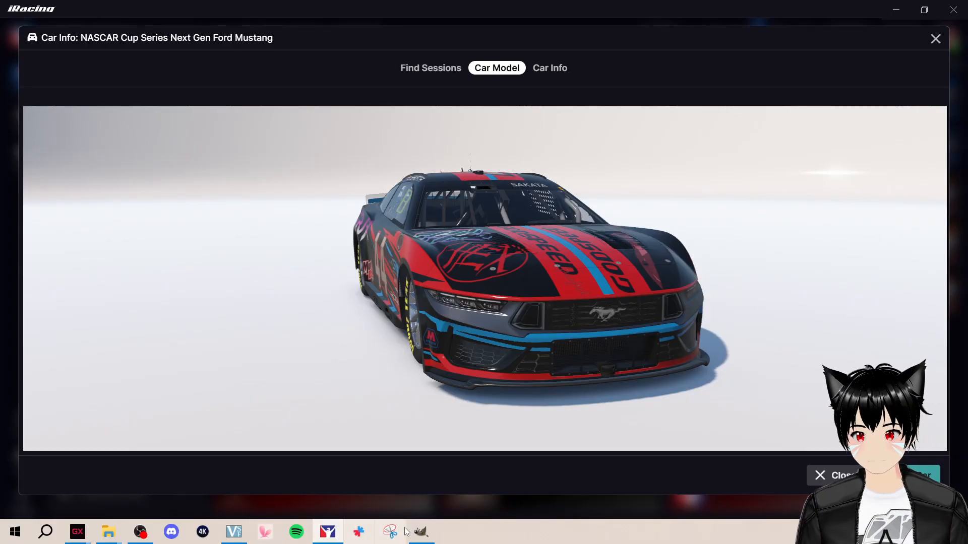
Switch to GIMP, collapse and link the Turn Off Before Exporting TGA layer group, and collapse the Sponsors group
{"action": "left_click", "coordinate": [426, 538]}
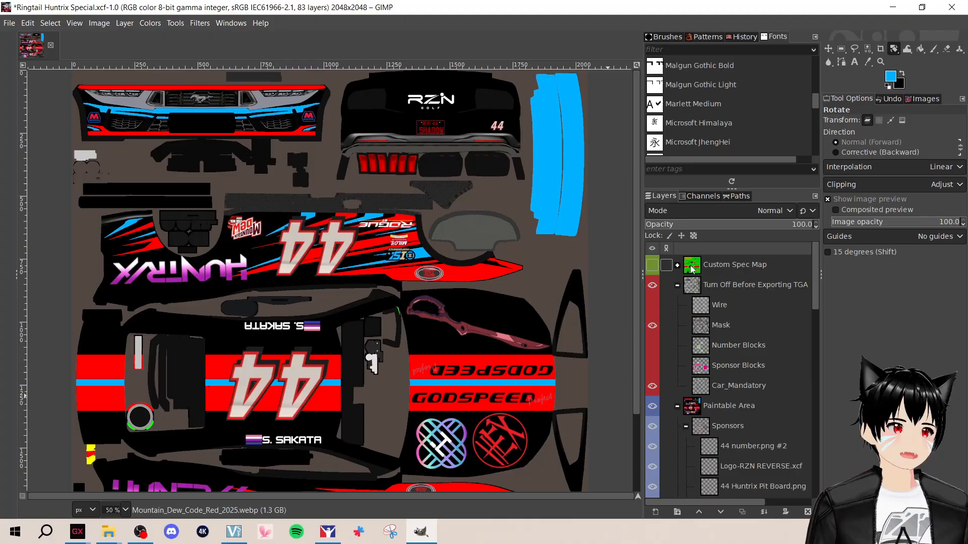
{"action": "left_click", "coordinate": [677, 286]}
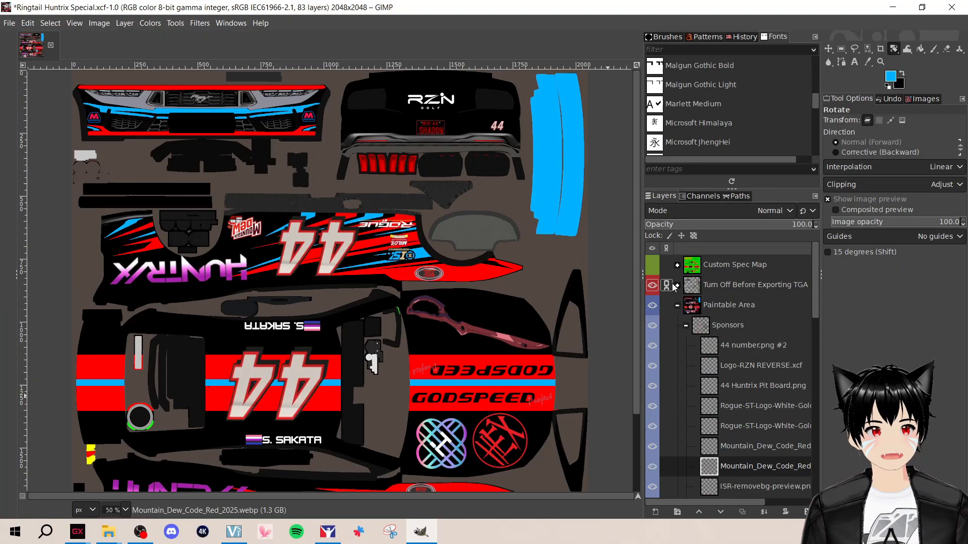
{"action": "left_click", "coordinate": [677, 286]}
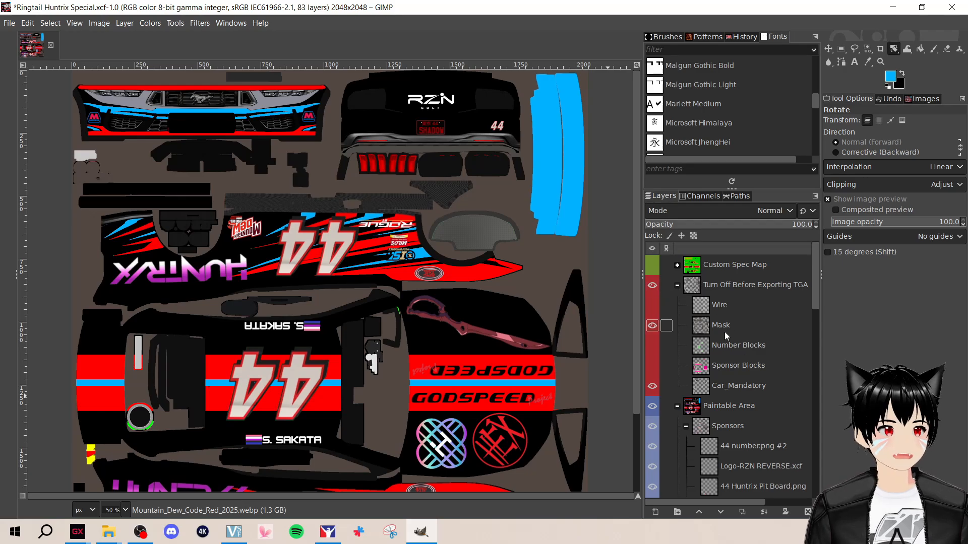
{"action": "left_click", "coordinate": [677, 286]}
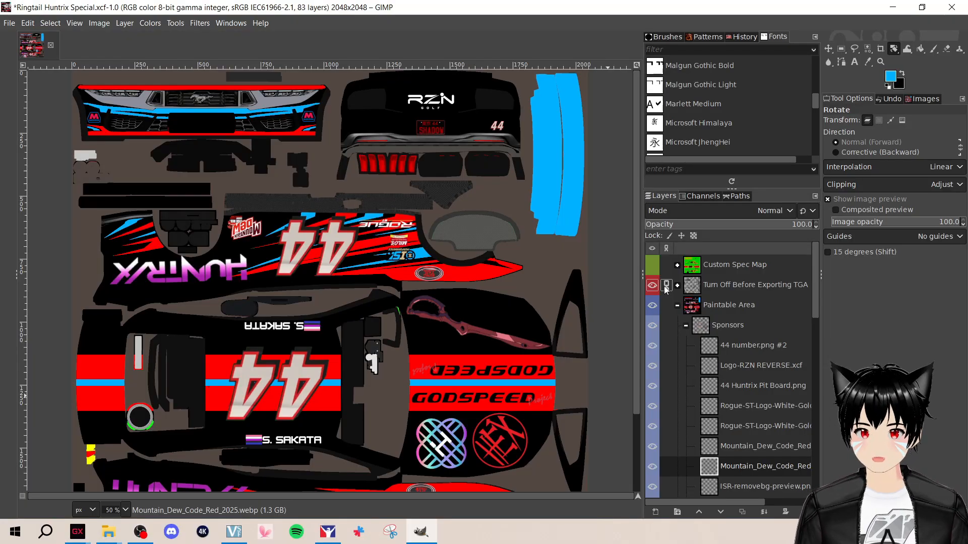
{"action": "left_click", "coordinate": [666, 285]}
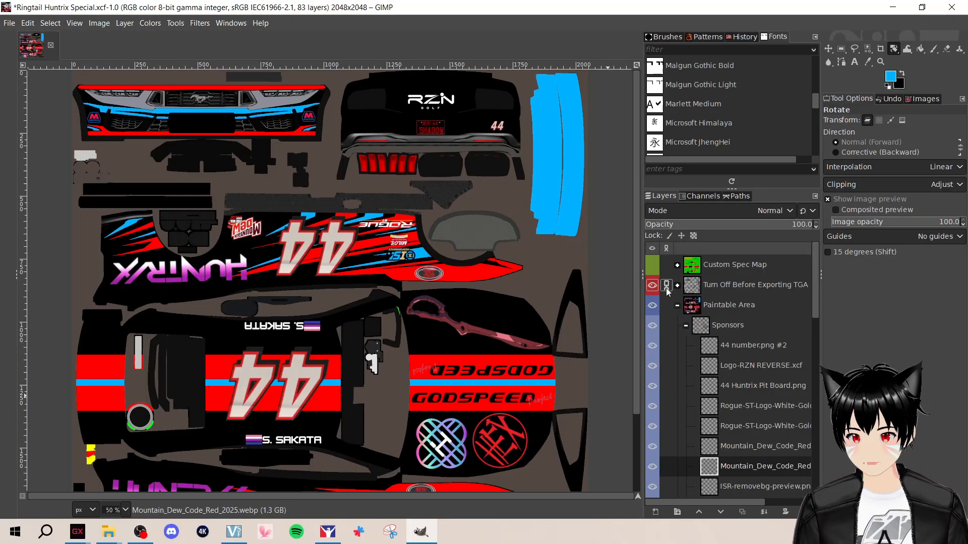
{"action": "left_click", "coordinate": [686, 327]}
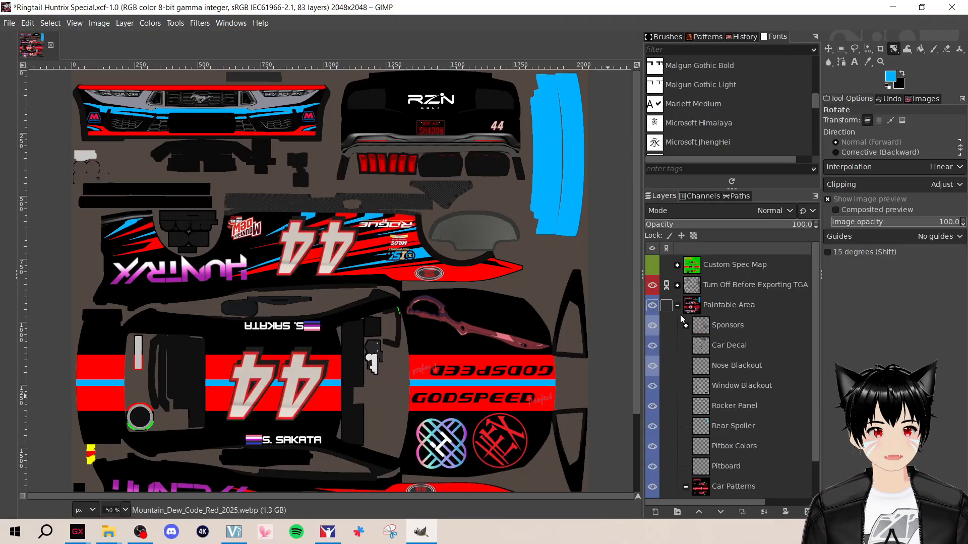
Expand the Custom Spec Map group and review its metallic, roughness and clearcoat channel layers
{"action": "left_click", "coordinate": [676, 265]}
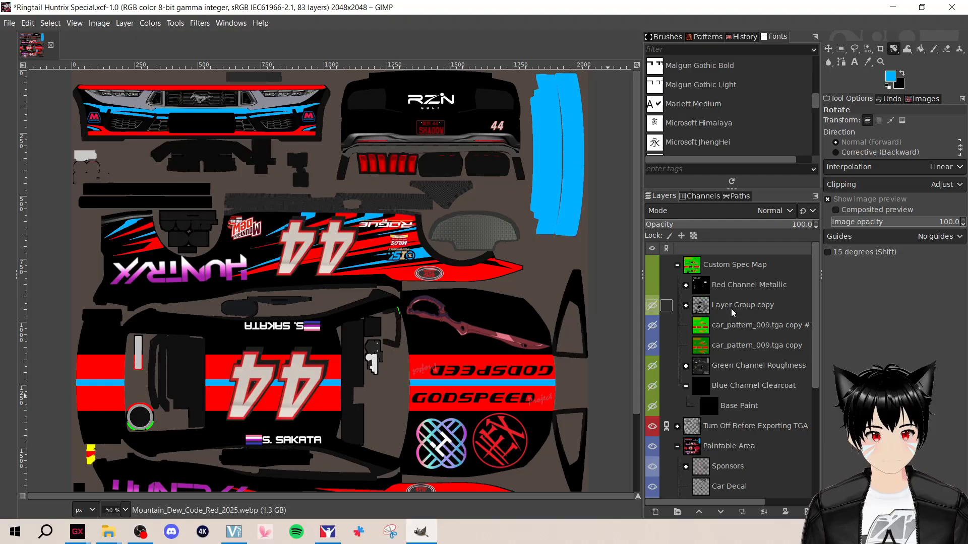
{"action": "left_click", "coordinate": [685, 285]}
{"action": "left_click", "coordinate": [685, 285]}
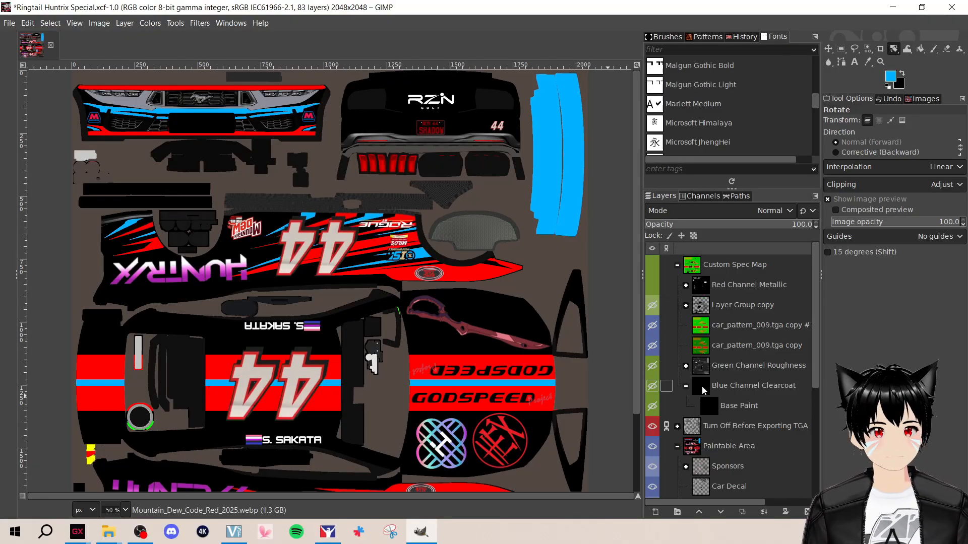
{"action": "scroll", "coordinate": [749, 382], "scroll_direction": "down", "scroll_amount": 1}
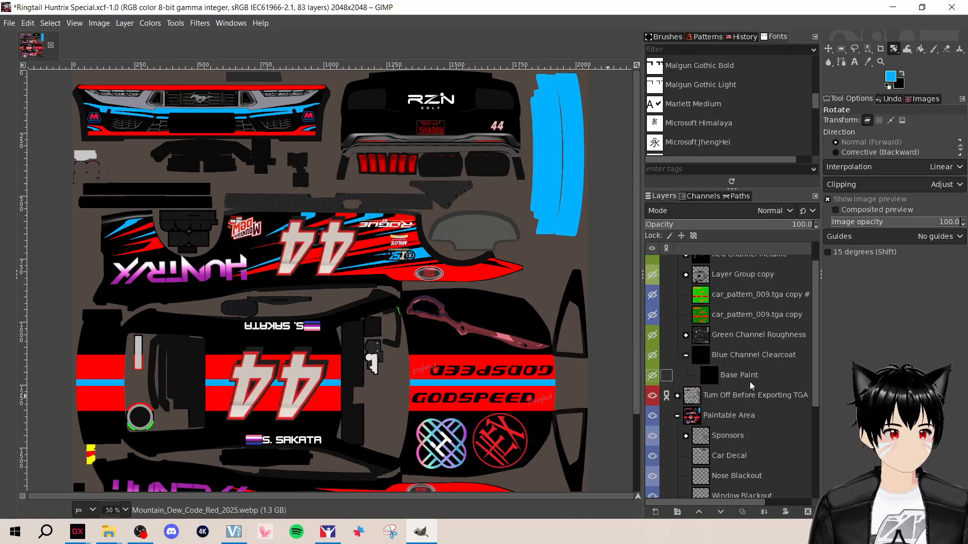
{"action": "scroll", "coordinate": [756, 398], "scroll_direction": "down", "scroll_amount": 5}
{"action": "scroll", "coordinate": [764, 404], "scroll_direction": "up", "scroll_amount": 6}
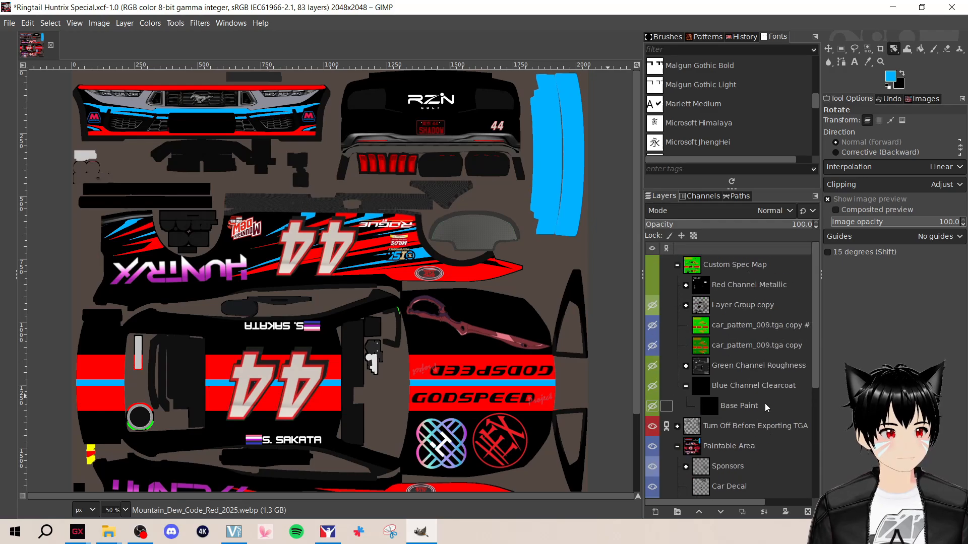
Delete the car_pattern_009.tga copy layer directly above Green Channel Roughness in the Custom Spec Map group
{"action": "left_click", "coordinate": [747, 350]}
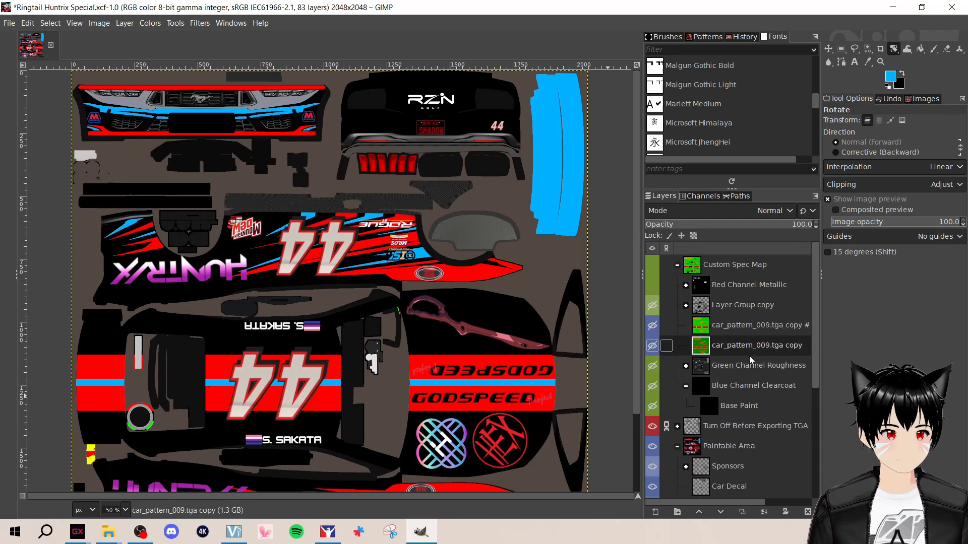
{"action": "key", "text": "Delete"}
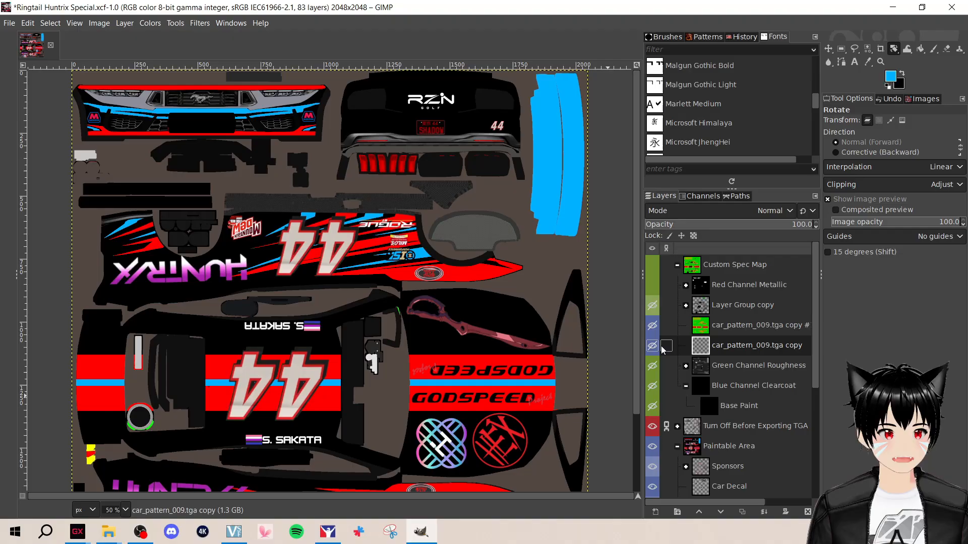
{"action": "key", "text": "ctrl+z"}
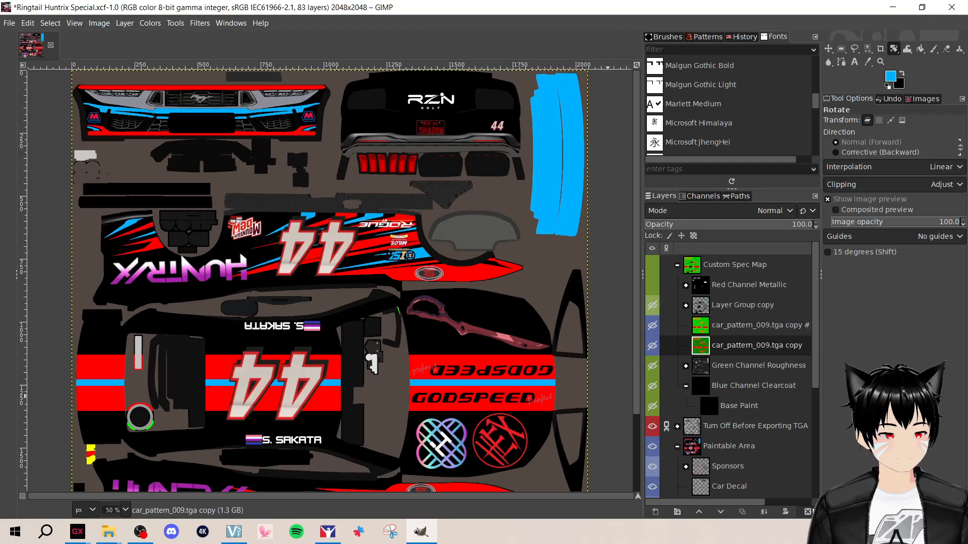
{"action": "left_click", "coordinate": [807, 511]}
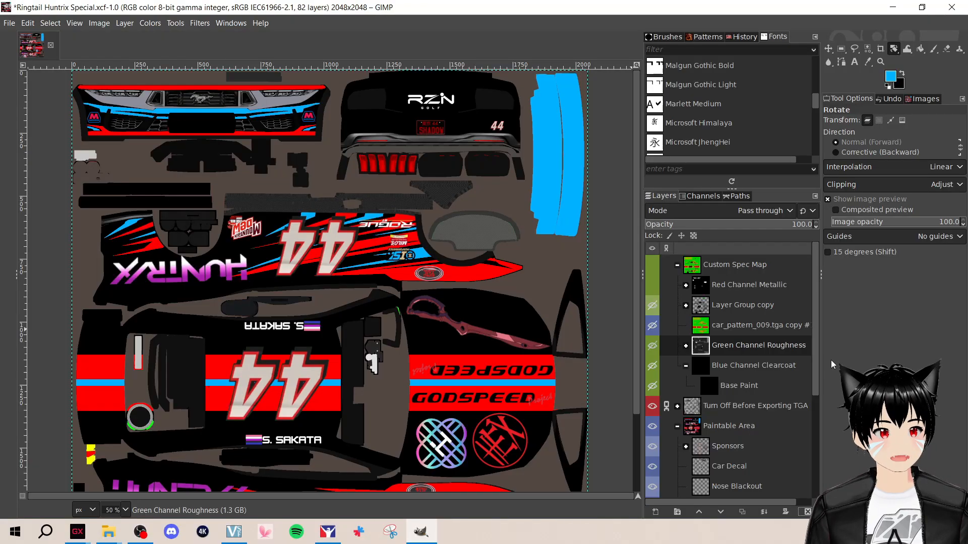
Duplicate the car_pattern_009.tga layer in the Car Patterns group
{"action": "scroll", "coordinate": [793, 358], "scroll_direction": "down", "scroll_amount": 5}
{"action": "right_click", "coordinate": [756, 471]}
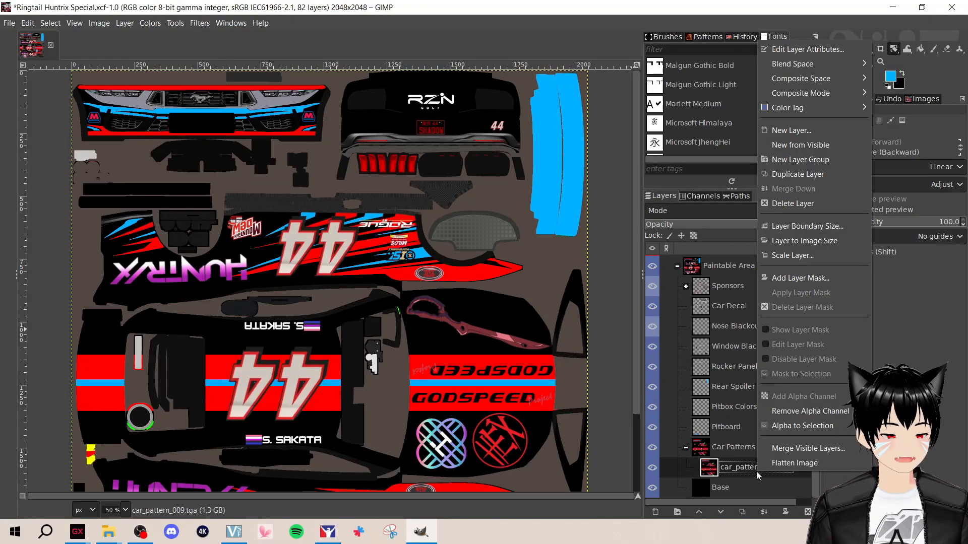
{"action": "left_click", "coordinate": [824, 174]}
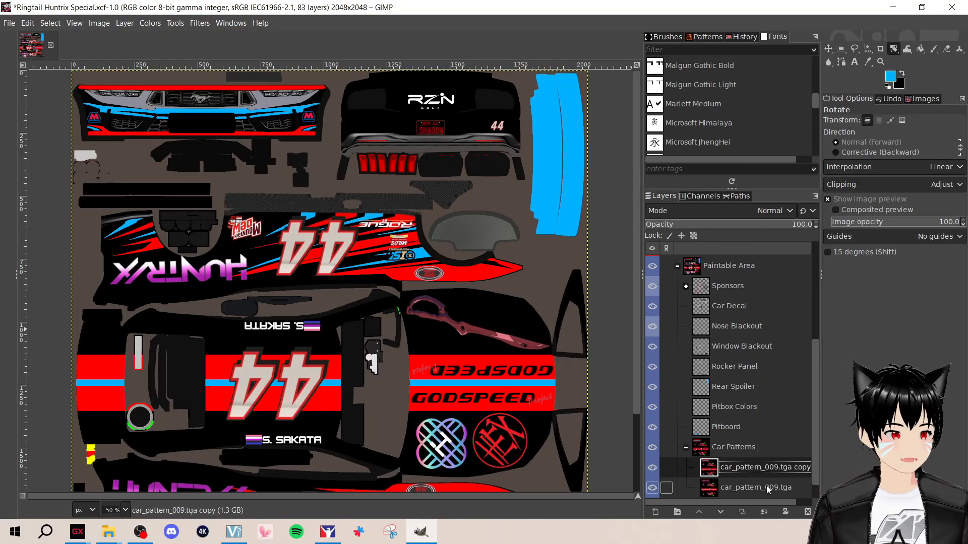
Move the duplicated pattern layer into Custom Spec Map just below Red Channel Metallic, and make the Custom Spec Map group visible
{"action": "scroll", "coordinate": [766, 485], "scroll_direction": "down", "scroll_amount": 1}
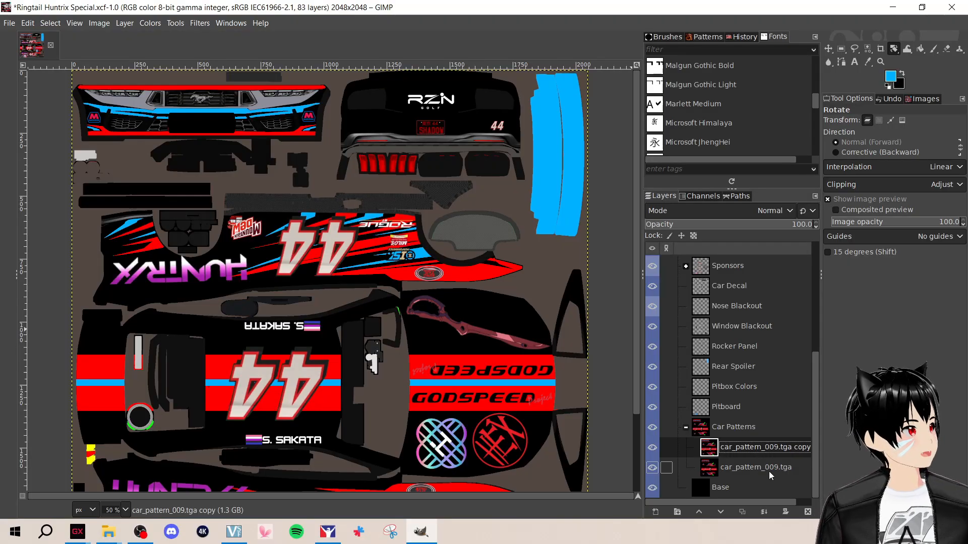
{"action": "left_click_drag", "start_coordinate": [764, 447], "coordinate": [739, 296]}
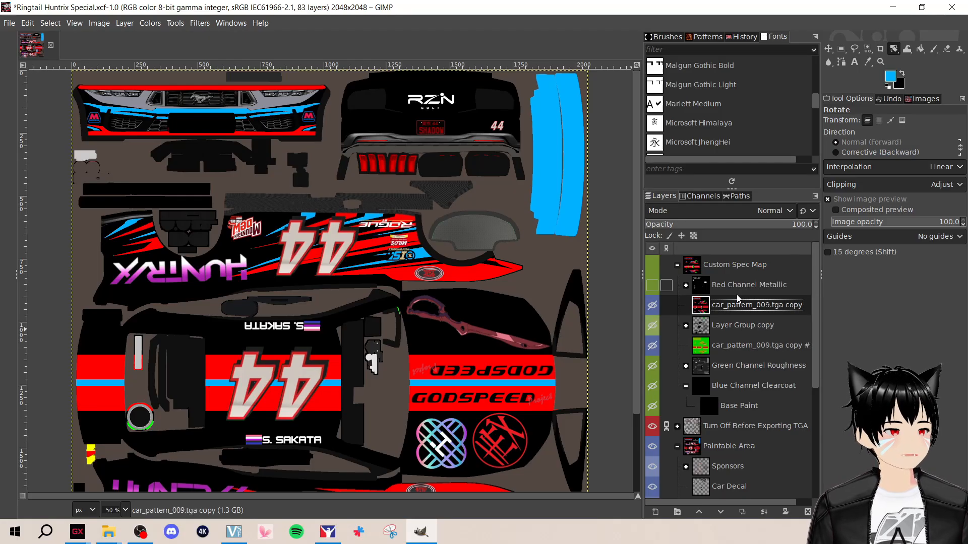
{"action": "left_click", "coordinate": [652, 265]}
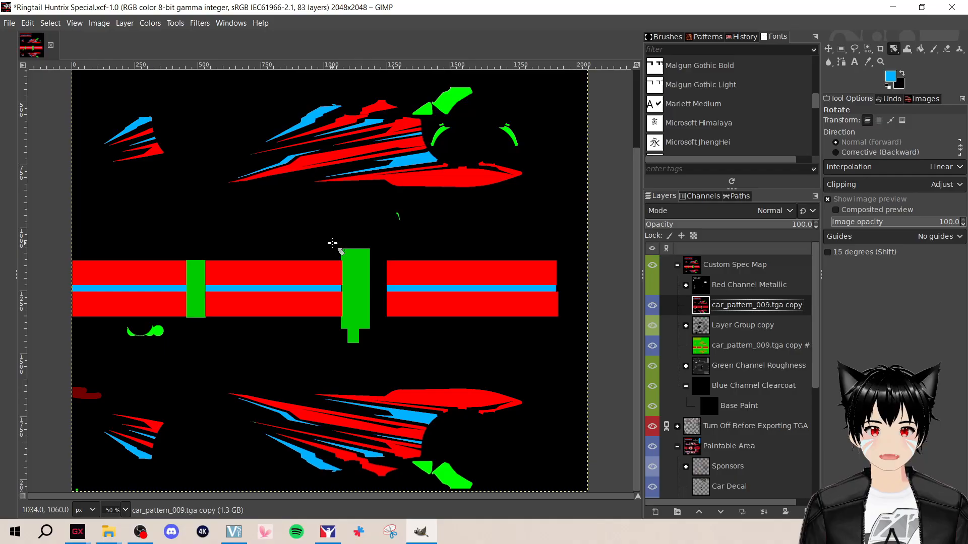
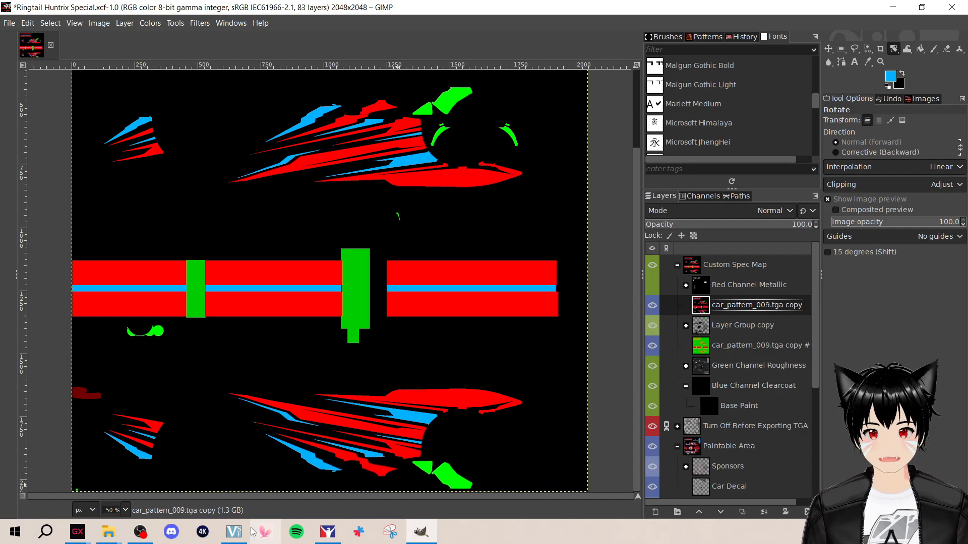
Check the spec mapping page in the browser, return to GIMP and hide the Custom Spec Map group
{"action": "left_click", "coordinate": [77, 531]}
{"action": "left_click", "coordinate": [184, 493]}
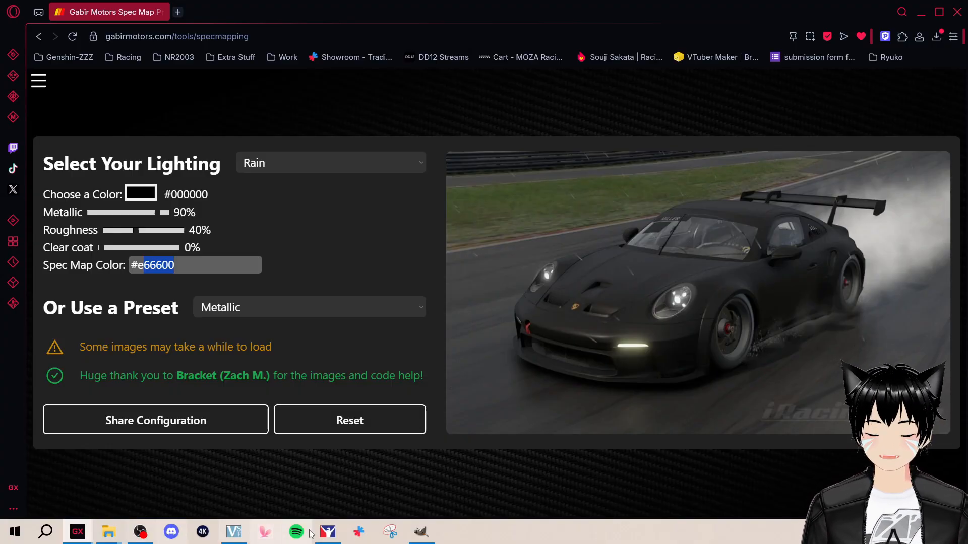
{"action": "left_click", "coordinate": [421, 532]}
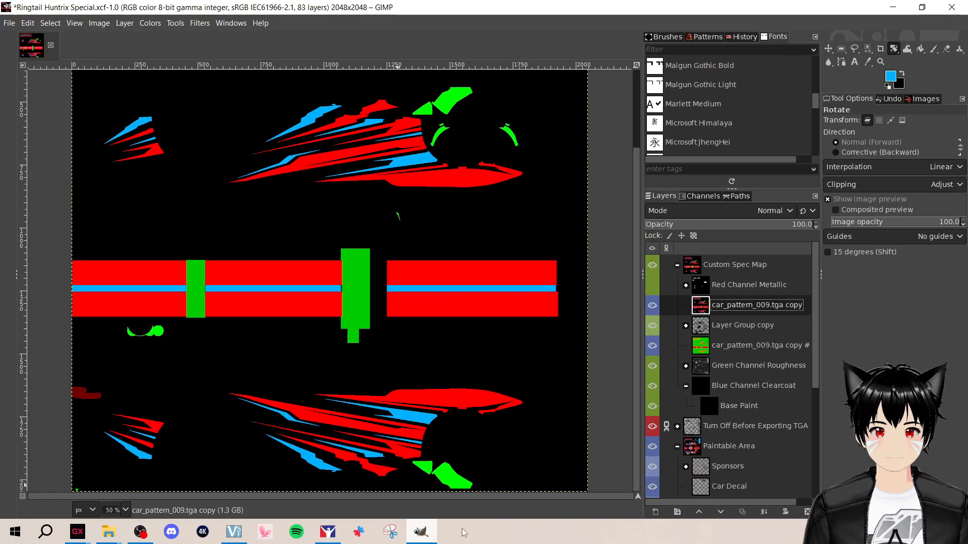
{"action": "left_click", "coordinate": [652, 265]}
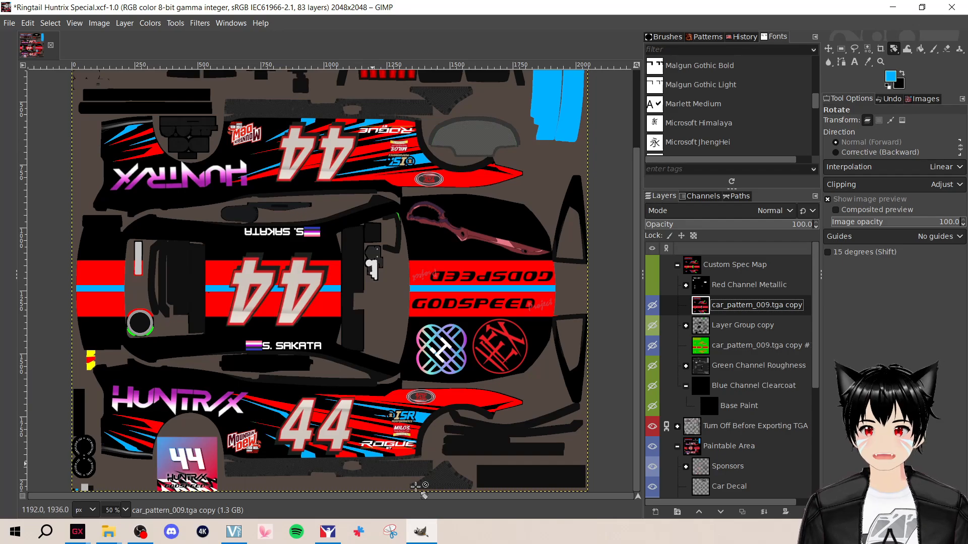
On the browser's Gabir Motors spec mapping page, apply the Flat preset with Noon lighting and highlight the resulting spec map color code
{"action": "left_click", "coordinate": [170, 504]}
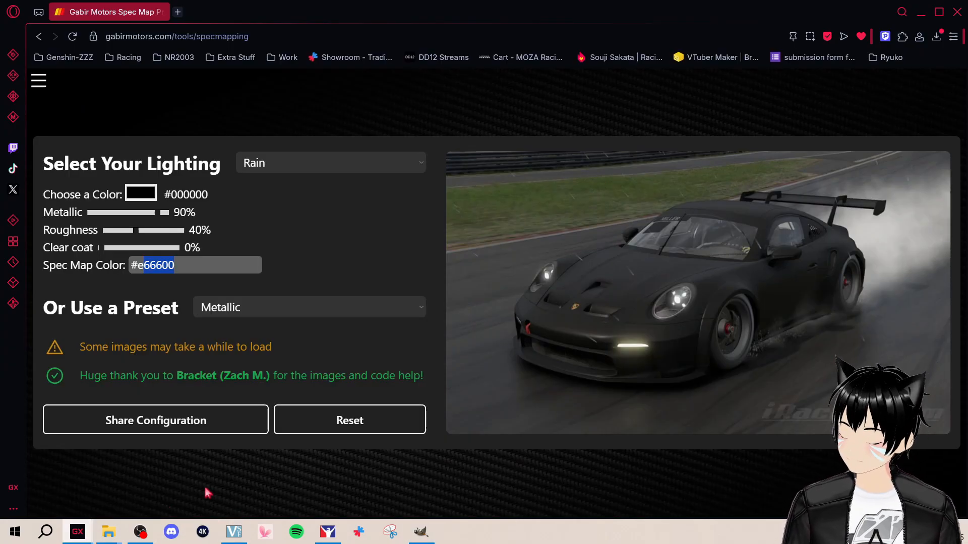
{"action": "left_click", "coordinate": [134, 196]}
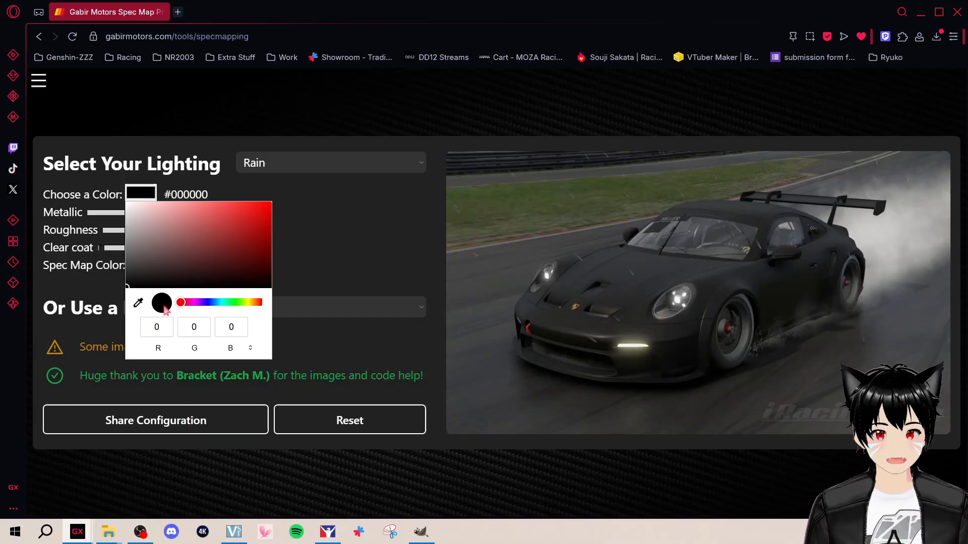
{"action": "left_click", "coordinate": [343, 225]}
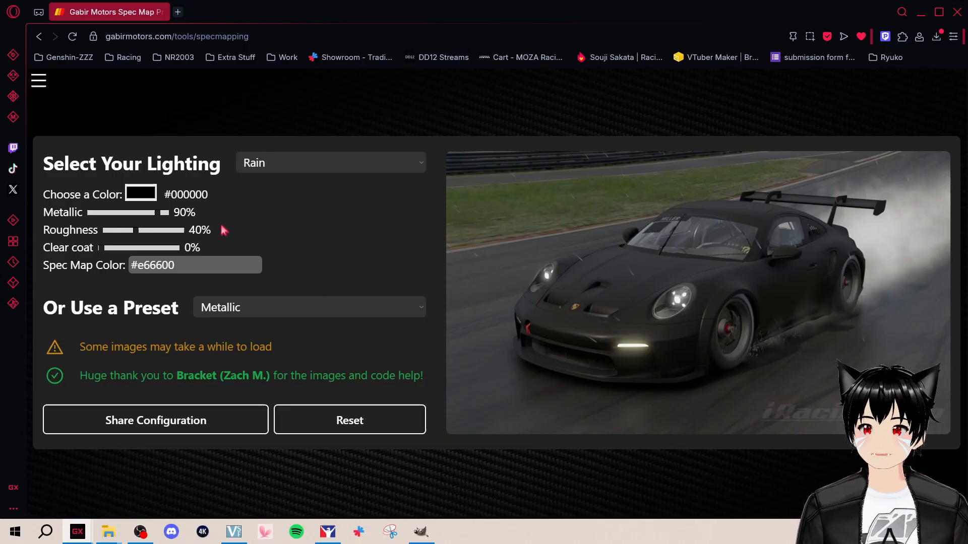
{"action": "left_click", "coordinate": [245, 308]}
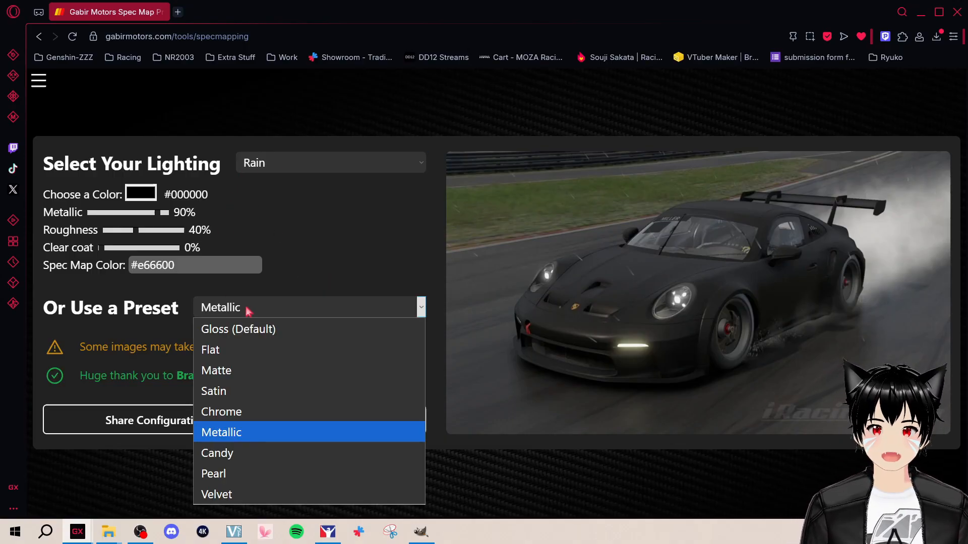
{"action": "left_click", "coordinate": [238, 353]}
{"action": "left_click", "coordinate": [290, 169]}
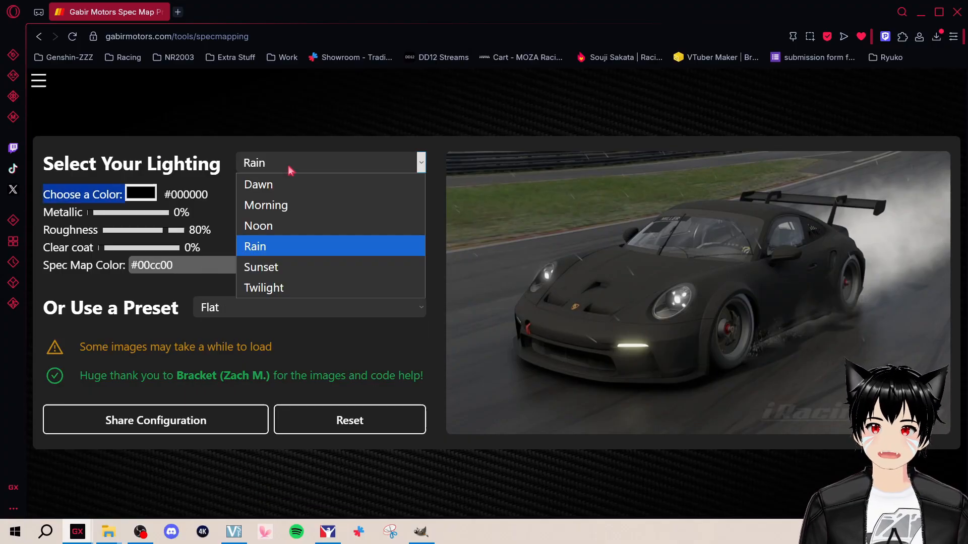
{"action": "left_click", "coordinate": [282, 236]}
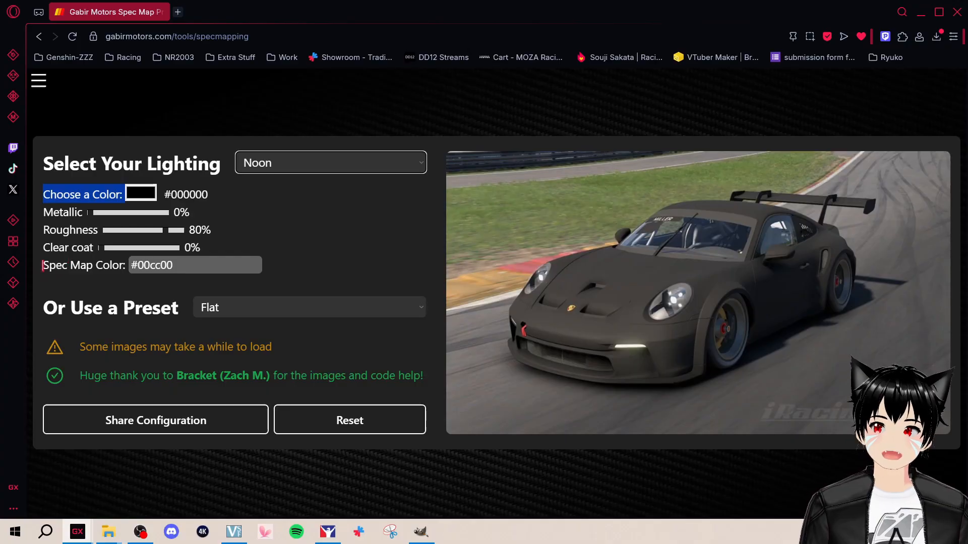
{"action": "left_click_drag", "start_coordinate": [42, 266], "coordinate": [140, 269]}
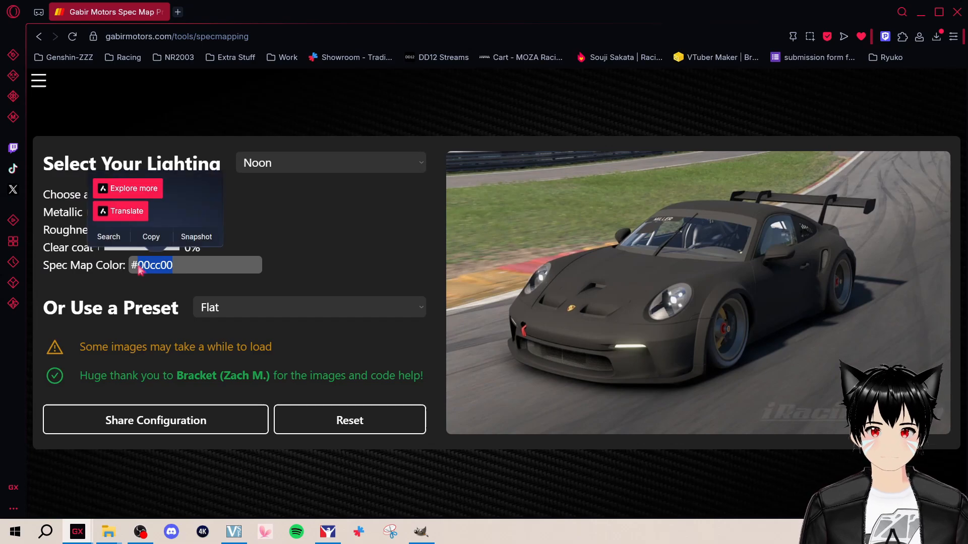
{"action": "left_click", "coordinate": [180, 295]}
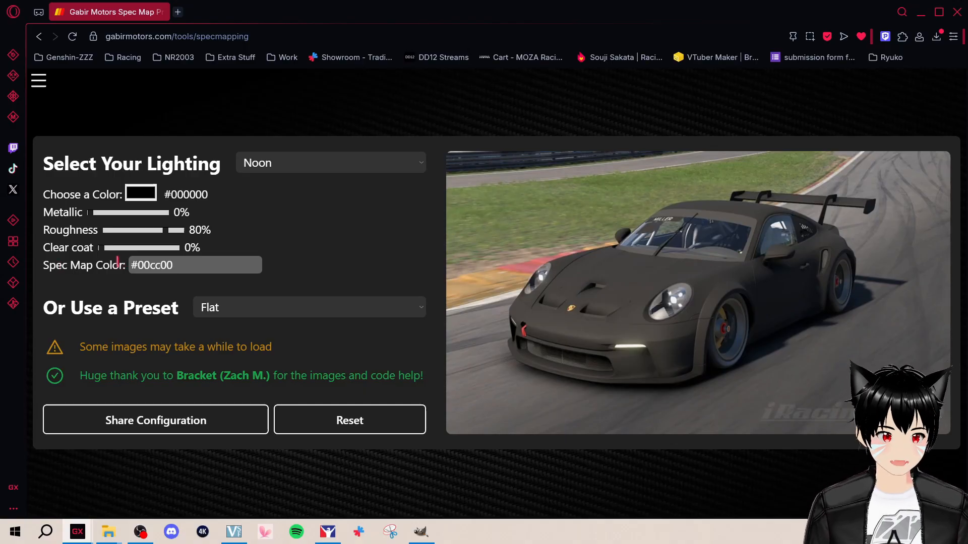
Switch to GIMP and enter 00cc00 as the HTML notation of the foreground color
{"action": "left_click", "coordinate": [434, 536]}
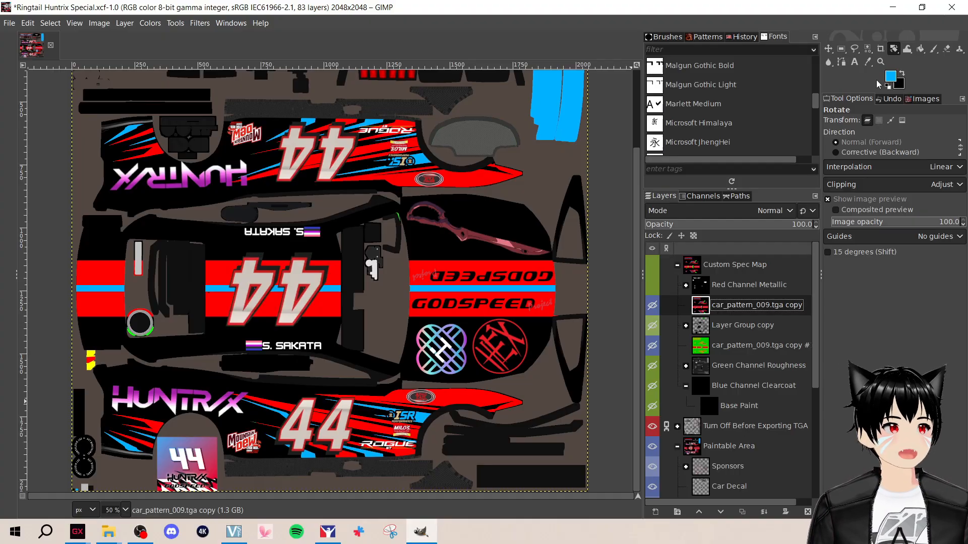
{"action": "left_click", "coordinate": [891, 78]}
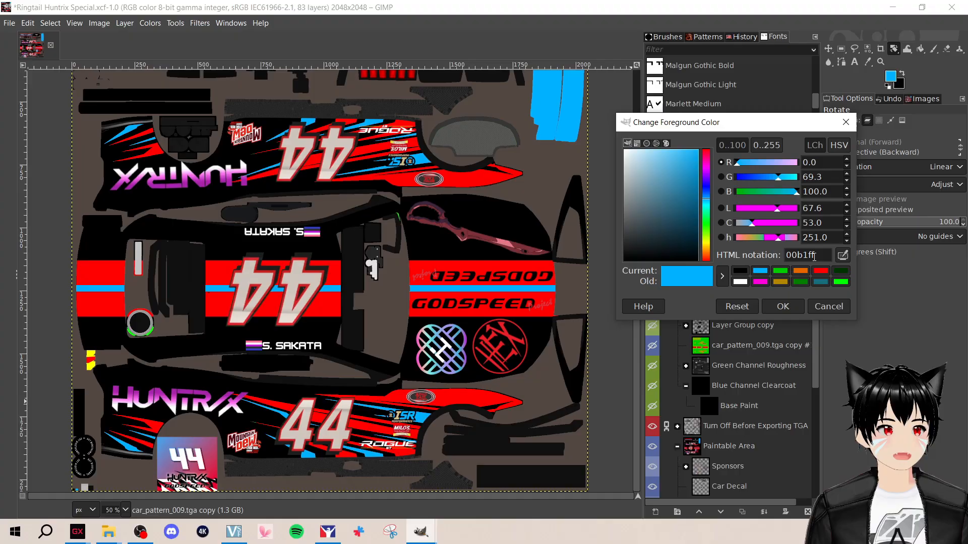
{"action": "left_click_drag", "start_coordinate": [814, 257], "coordinate": [782, 262]}
{"action": "type", "text": "00"}
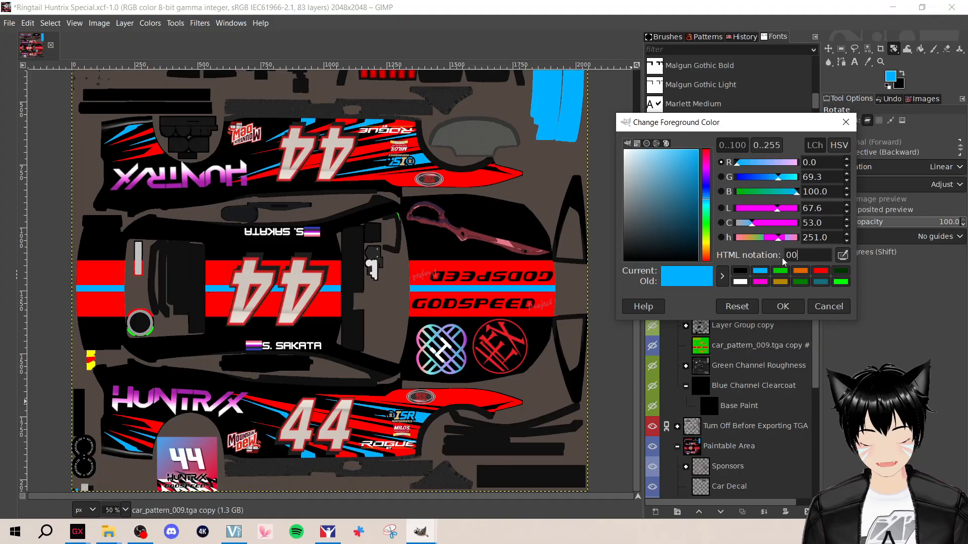
{"action": "type", "text": "cc00"}
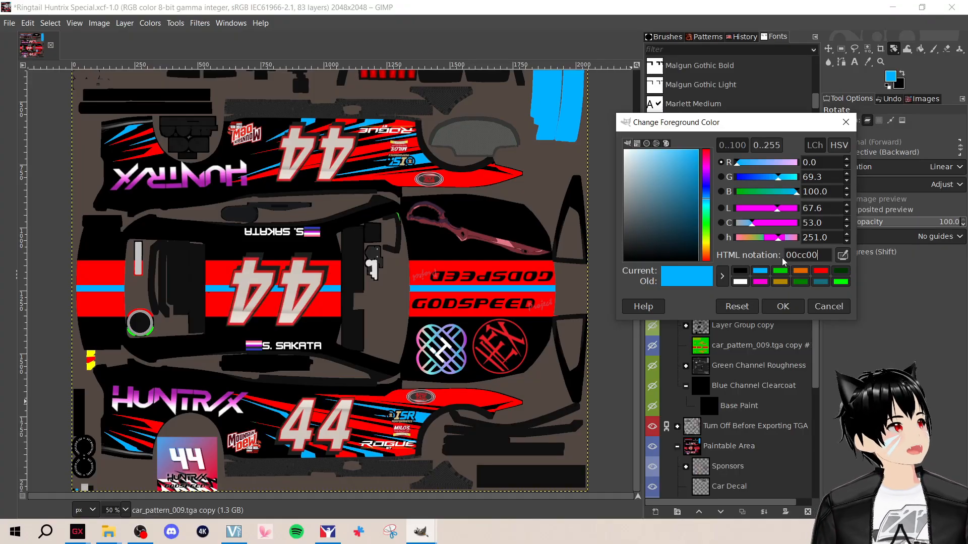
Compare the entered foreground color with the Flat preset's code on the browser page, and accept it in GIMP
{"action": "left_click", "coordinate": [77, 531]}
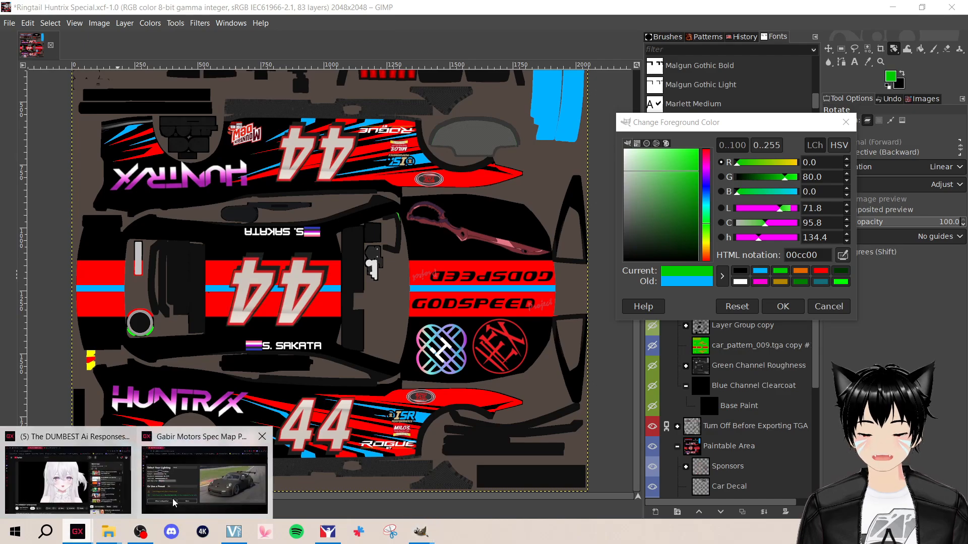
{"action": "left_click", "coordinate": [173, 503]}
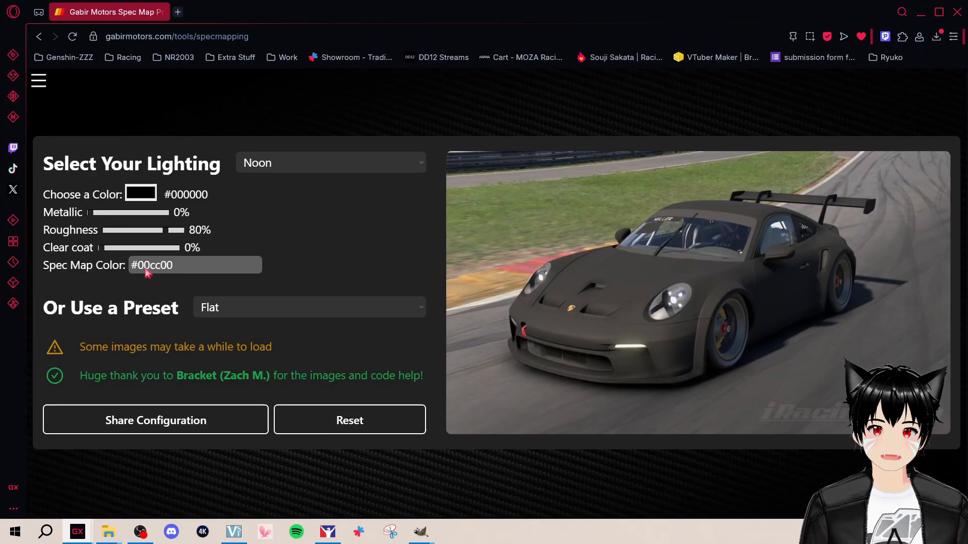
{"action": "mouse_move", "coordinate": [421, 531]}
{"action": "left_click", "coordinate": [492, 484]}
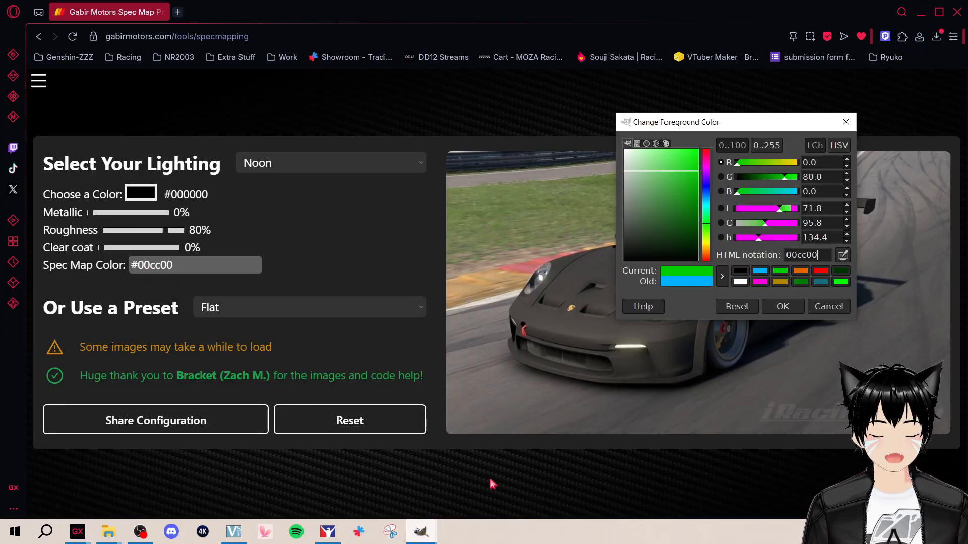
{"action": "left_click", "coordinate": [369, 468]}
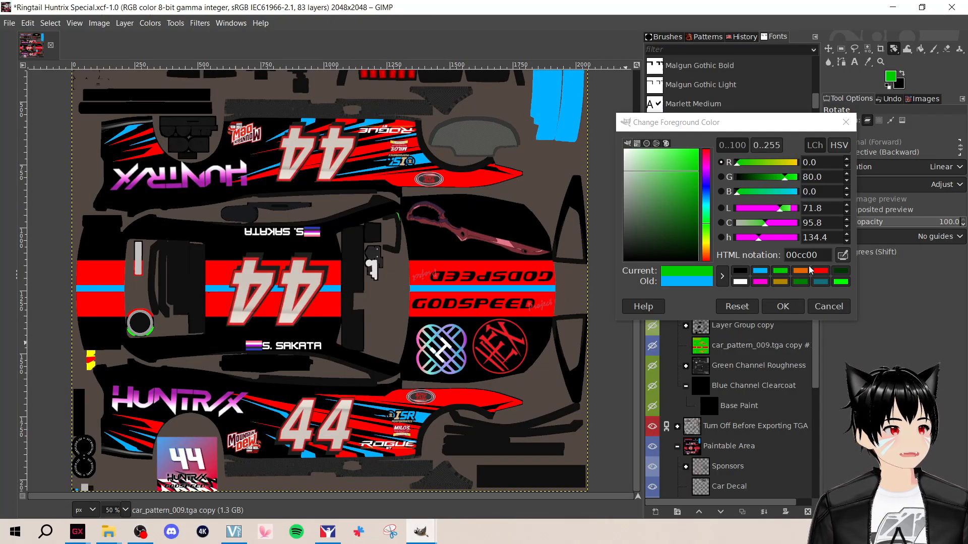
{"action": "left_click", "coordinate": [783, 307]}
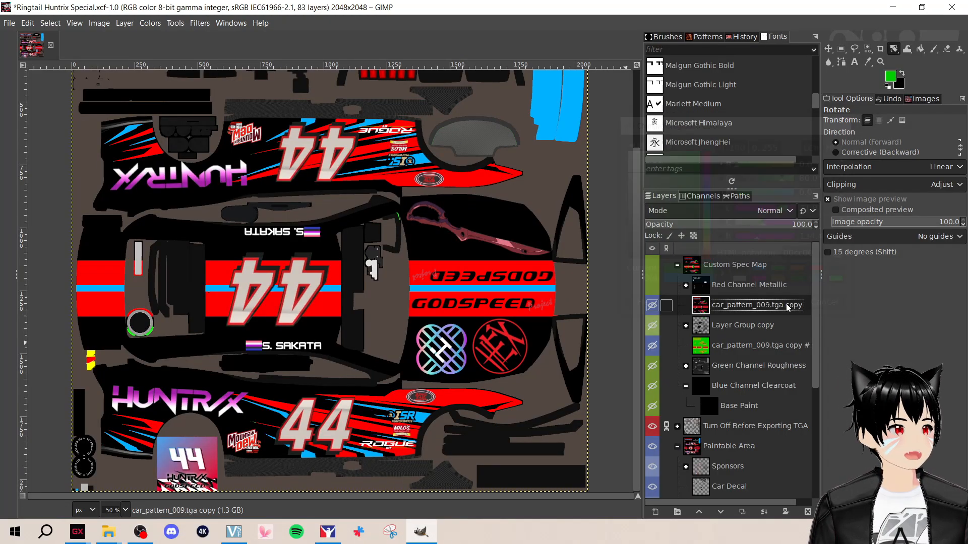
{"action": "left_click", "coordinate": [890, 76]}
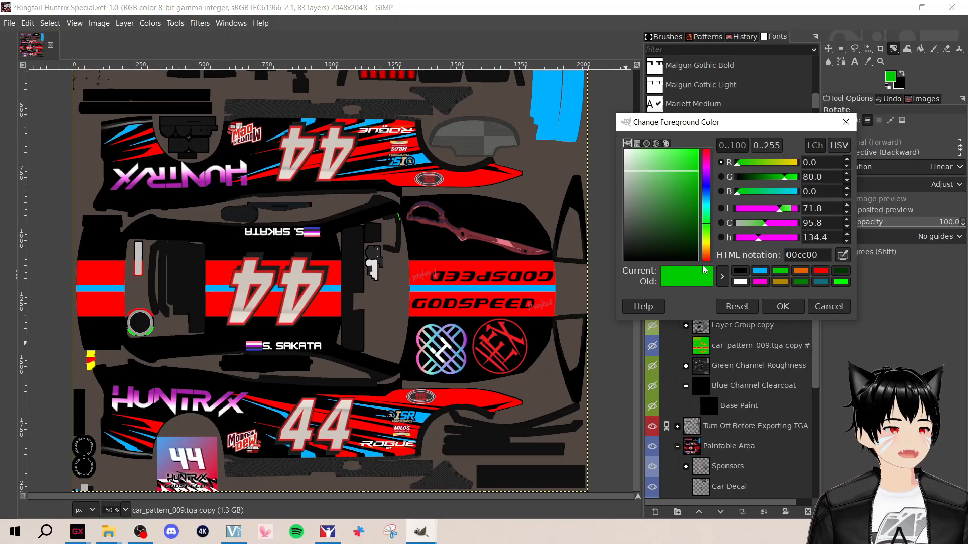
{"action": "left_click", "coordinate": [786, 305]}
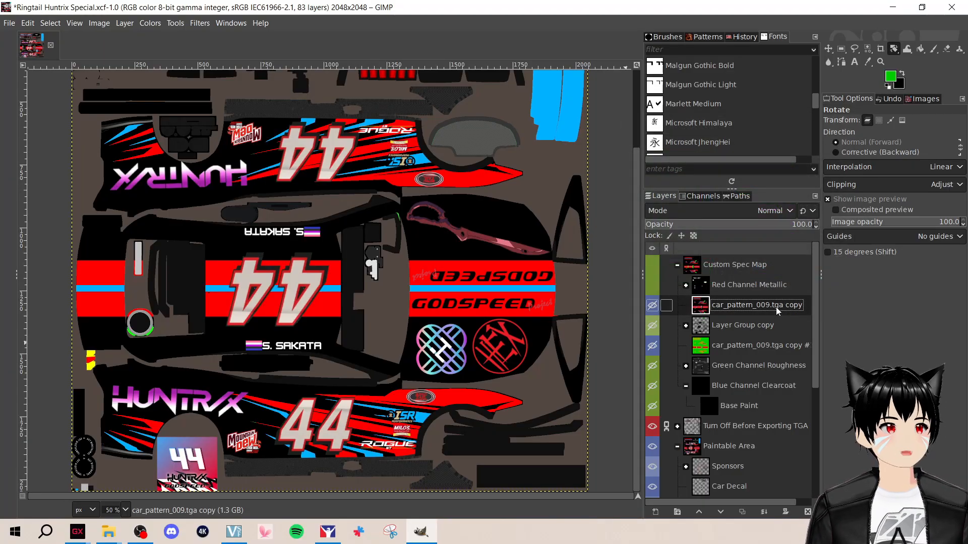
Compare the full livery with its spec map by toggling the visibility of the Custom Spec Map group
{"action": "left_click", "coordinate": [652, 266]}
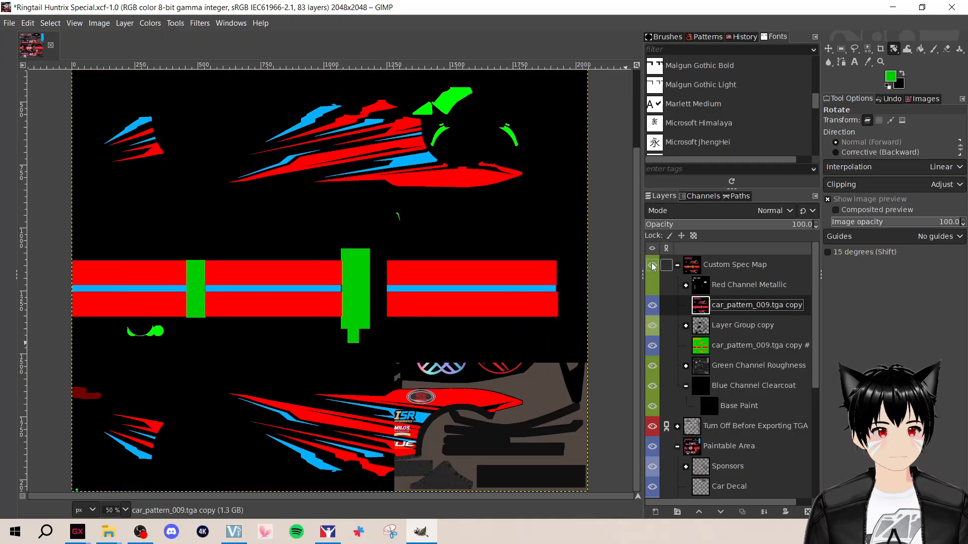
{"action": "left_click", "coordinate": [652, 266]}
{"action": "left_click", "coordinate": [652, 265]}
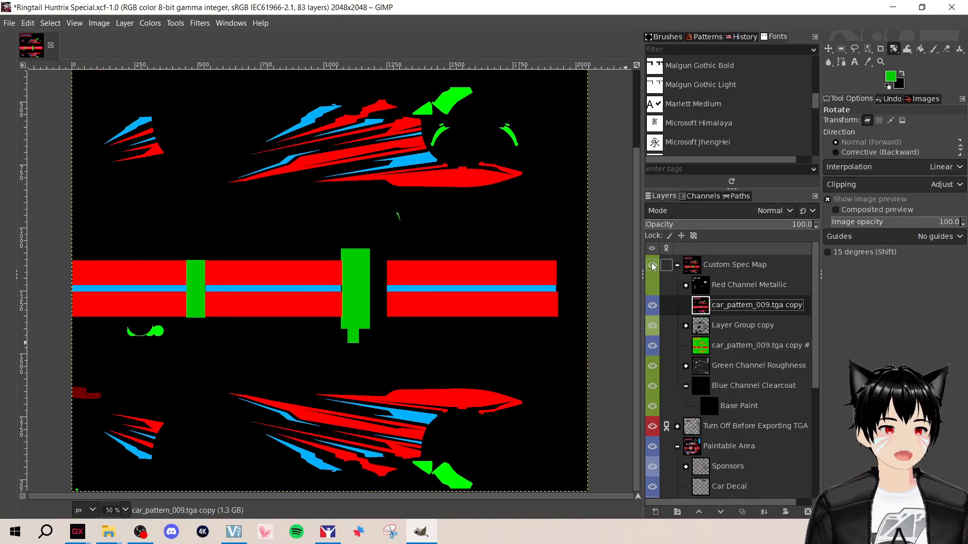
{"action": "left_click", "coordinate": [652, 266]}
{"action": "left_click", "coordinate": [653, 265]}
{"action": "left_click", "coordinate": [652, 266]}
{"action": "left_click", "coordinate": [652, 266]}
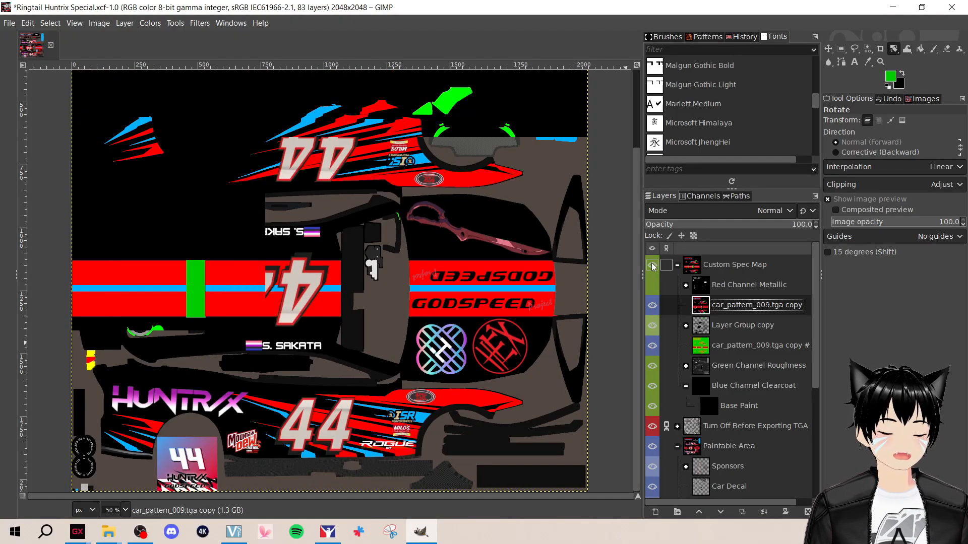
{"action": "left_click", "coordinate": [652, 265]}
{"action": "left_click", "coordinate": [652, 266]}
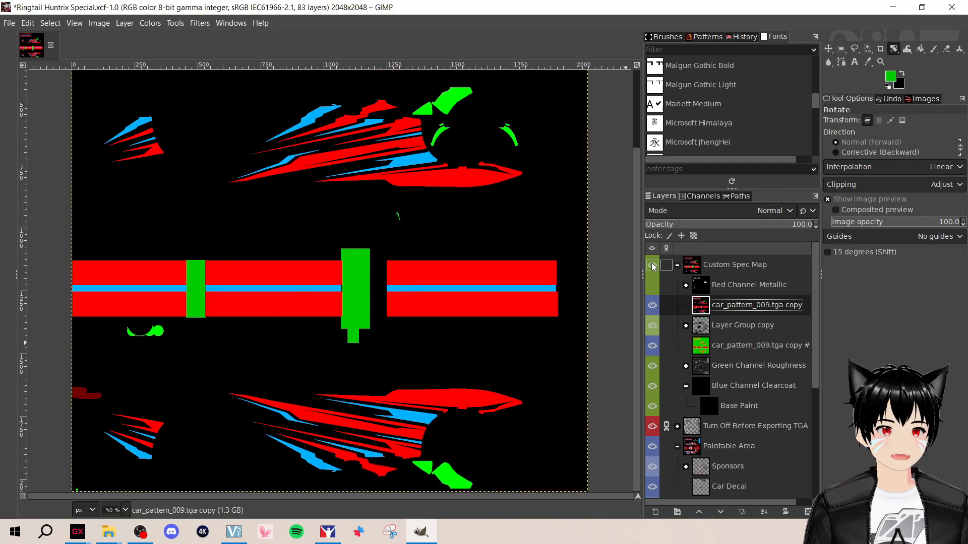
{"action": "left_click", "coordinate": [652, 266]}
Hide the Sponsors group in the Paintable Area group
{"action": "scroll", "coordinate": [675, 408], "scroll_direction": "down", "scroll_amount": 1}
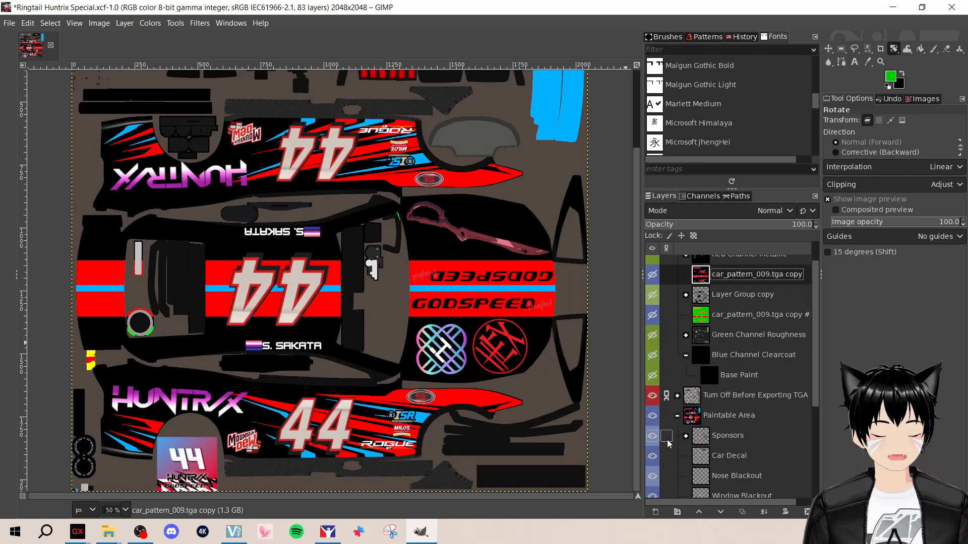
{"action": "scroll", "coordinate": [204, 305], "scroll_direction": "up", "scroll_amount": 2}
{"action": "scroll", "coordinate": [208, 304], "scroll_direction": "down", "scroll_amount": 2}
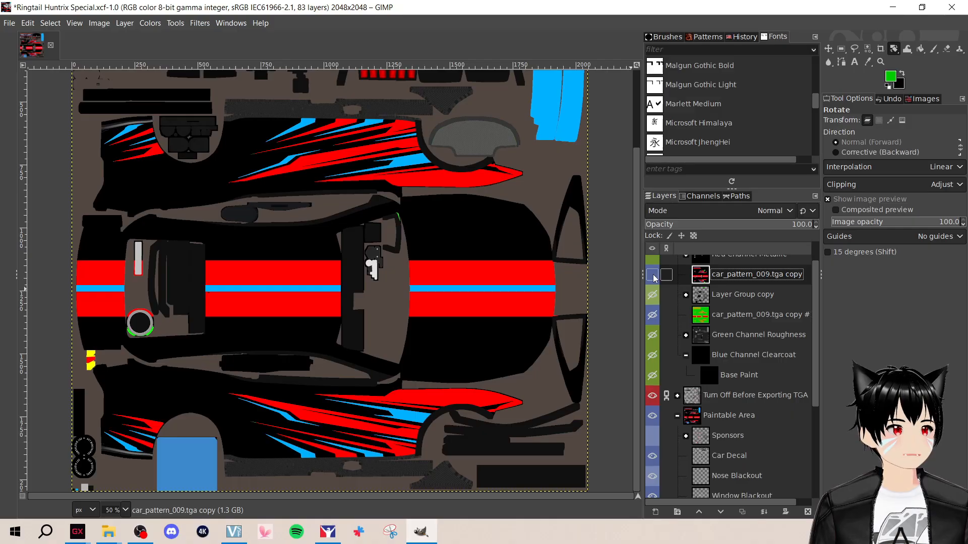
{"action": "scroll", "coordinate": [653, 273], "scroll_direction": "up", "scroll_amount": 2}
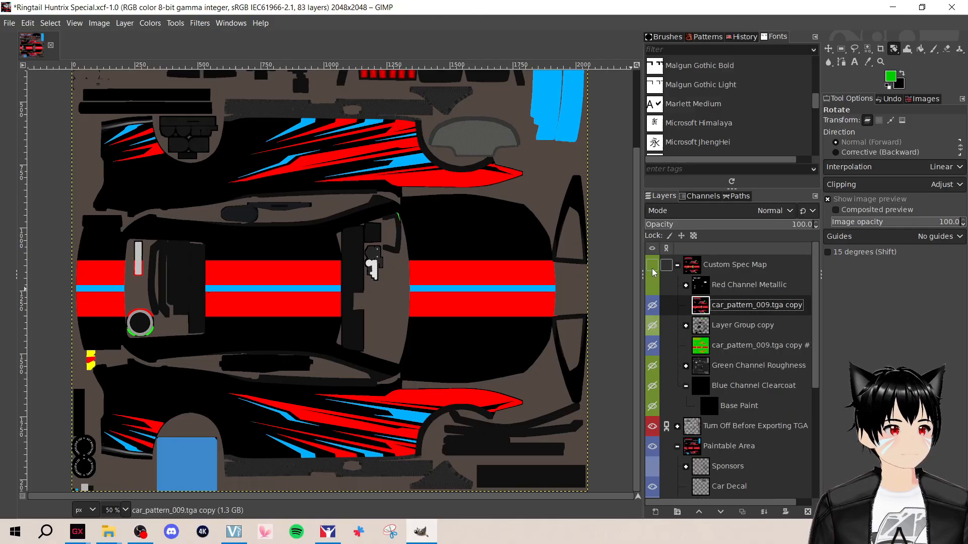
Compare the bare car pattern without sponsors against the spec map by repeatedly showing and hiding the Custom Spec Map group
{"action": "left_click", "coordinate": [652, 265]}
{"action": "left_click", "coordinate": [652, 266]}
{"action": "left_click", "coordinate": [652, 265]}
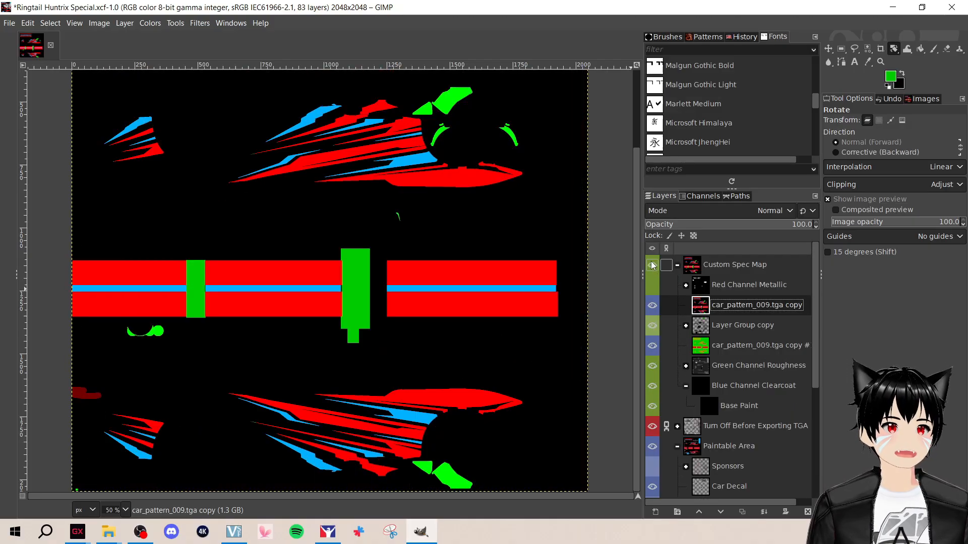
{"action": "left_click", "coordinate": [652, 265]}
{"action": "left_click", "coordinate": [651, 265]}
{"action": "left_click", "coordinate": [652, 265]}
{"action": "left_click", "coordinate": [652, 266]}
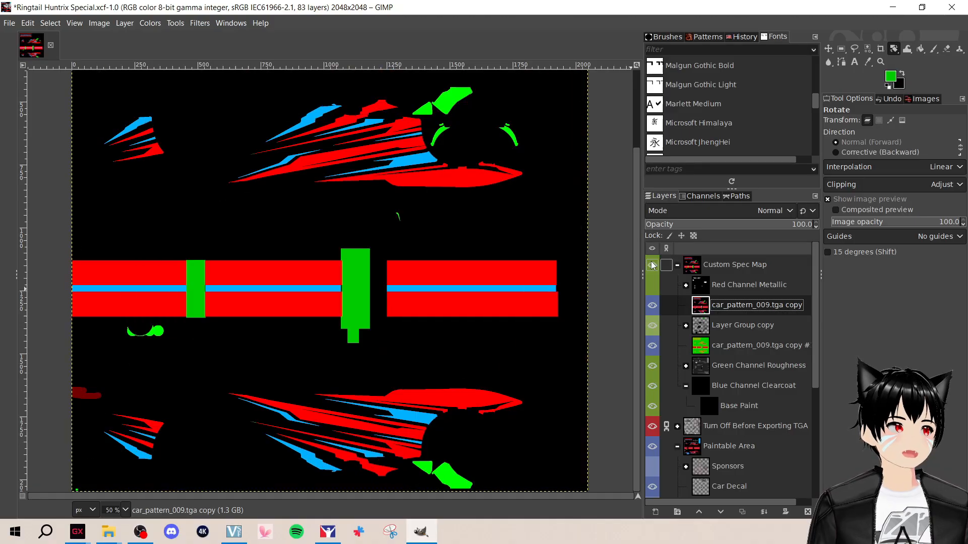
{"action": "left_click", "coordinate": [652, 265]}
{"action": "left_click", "coordinate": [651, 265]}
{"action": "left_click", "coordinate": [651, 265]}
{"action": "left_click", "coordinate": [652, 266]}
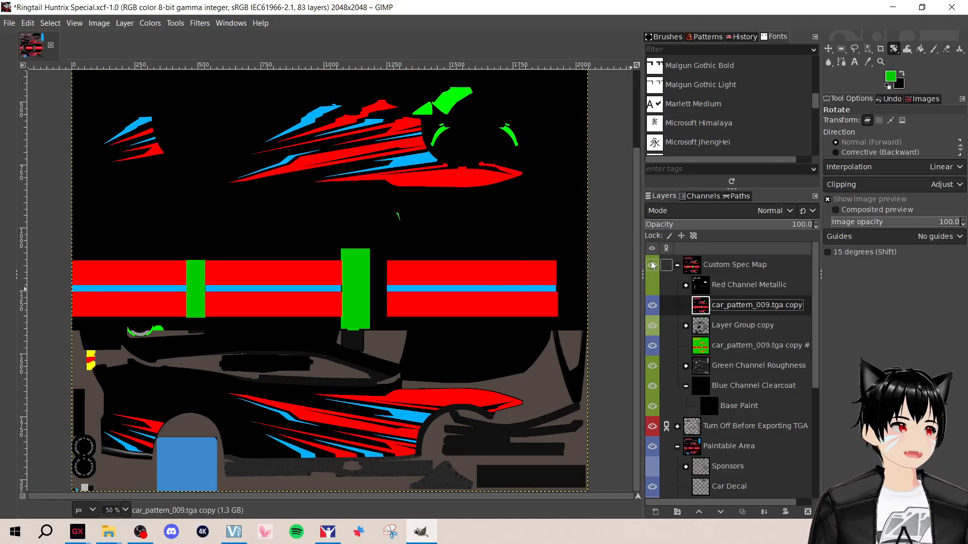
{"action": "left_click", "coordinate": [651, 265]}
{"action": "left_click", "coordinate": [652, 265]}
{"action": "left_click", "coordinate": [651, 265]}
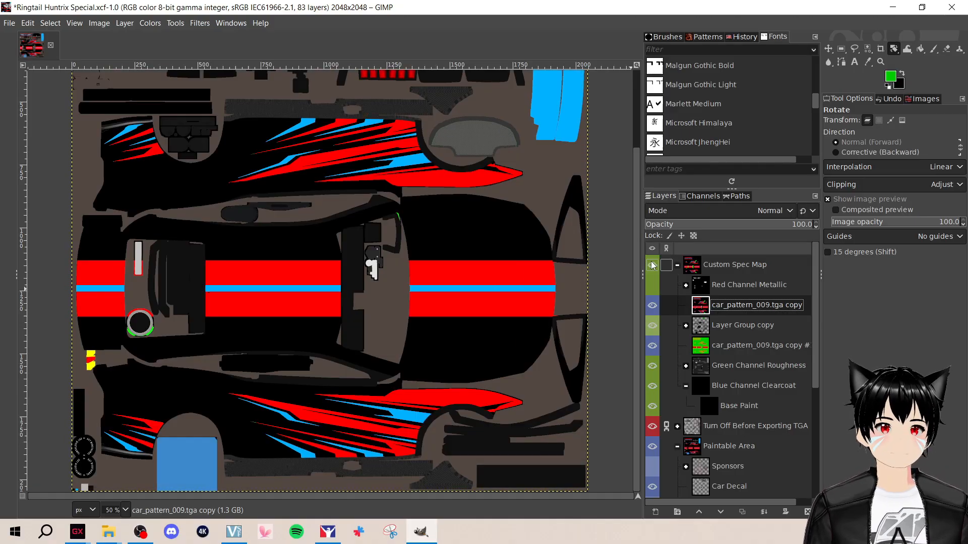
{"action": "left_click", "coordinate": [652, 265]}
{"action": "left_click", "coordinate": [652, 265]}
{"action": "left_click", "coordinate": [652, 265]}
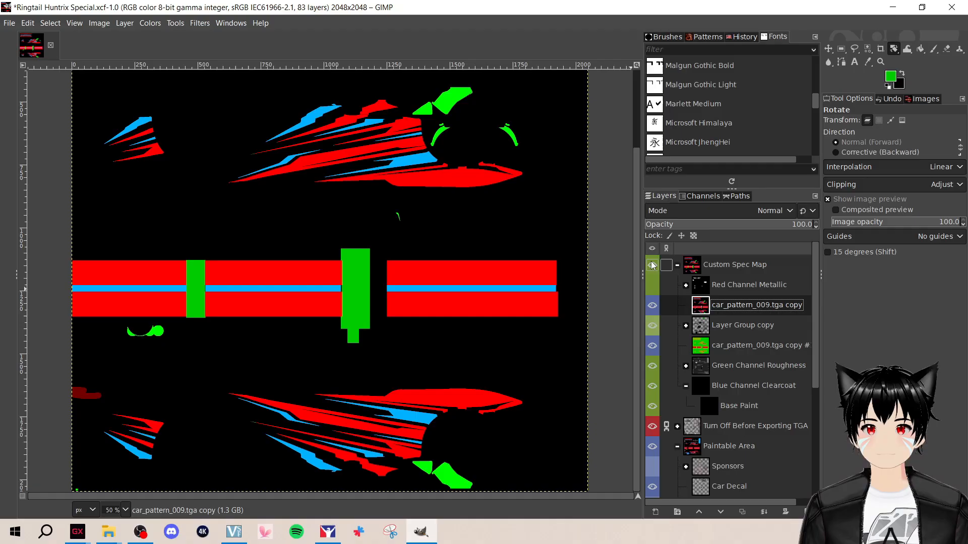
{"action": "left_click", "coordinate": [652, 266]}
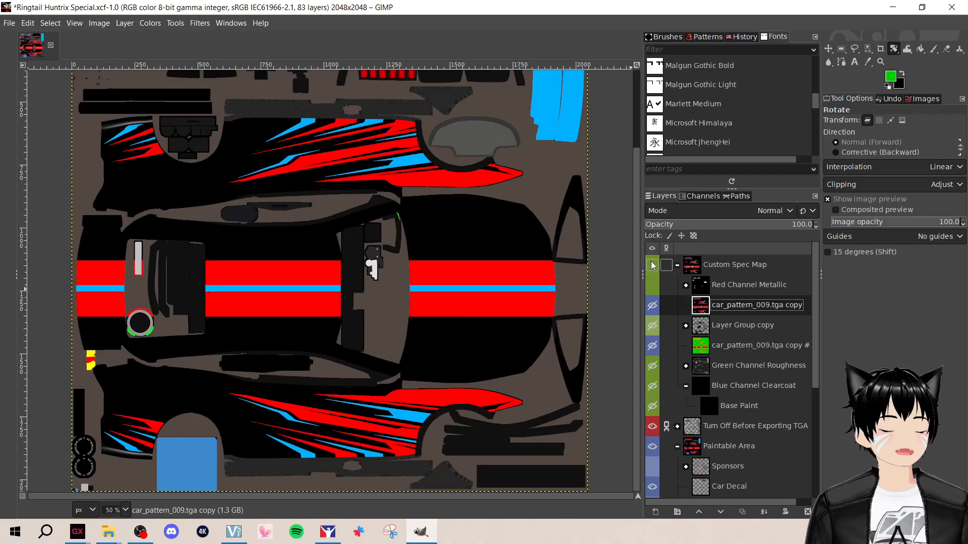
Toggle the Custom Spec Map group to check the black body areas underneath, and leave the group shown
{"action": "left_click", "coordinate": [652, 265]}
{"action": "left_click", "coordinate": [652, 265]}
{"action": "left_click", "coordinate": [652, 265]}
{"action": "left_click", "coordinate": [652, 265]}
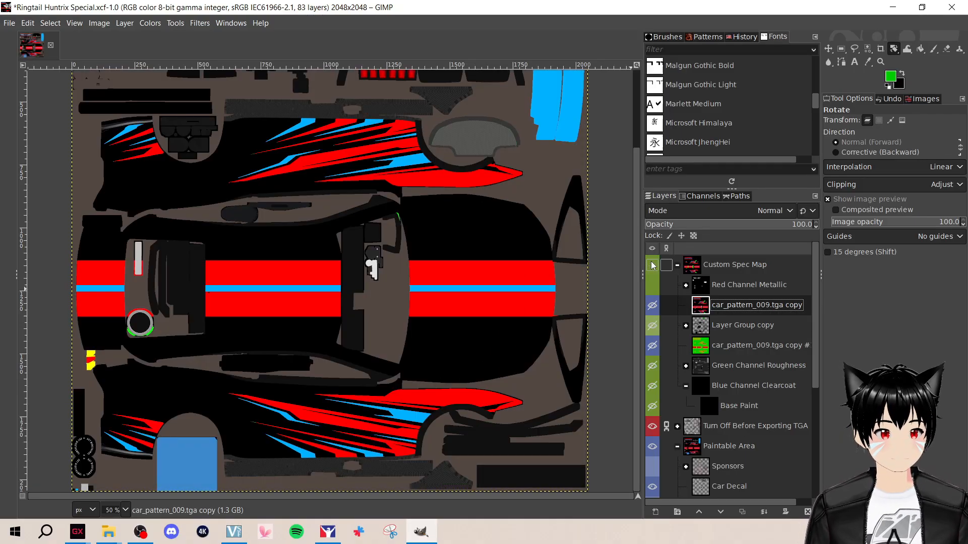
{"action": "left_click", "coordinate": [652, 265]}
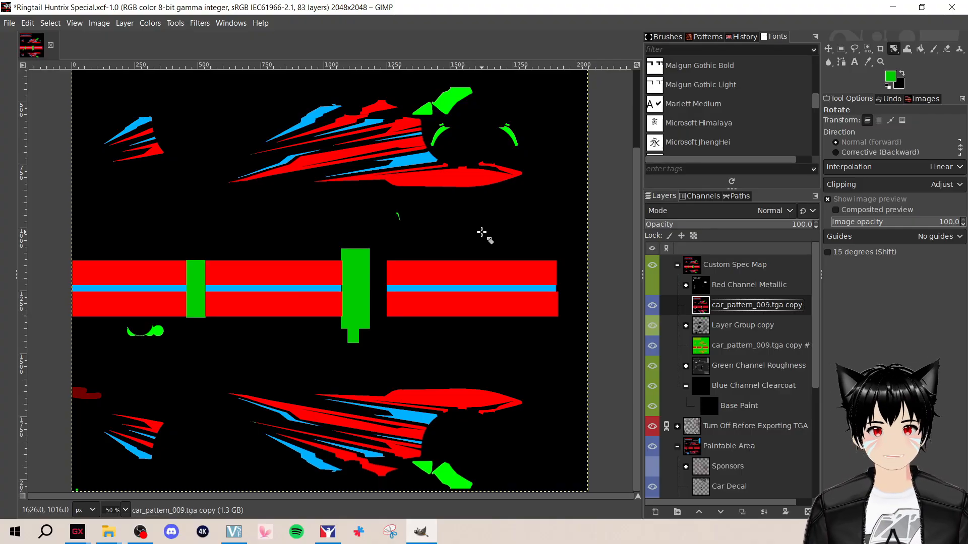
Bucket-fill the black background and the enclosed black slivers in both side graphics with the green foreground color on the car pattern copy
{"action": "left_click", "coordinate": [921, 51]}
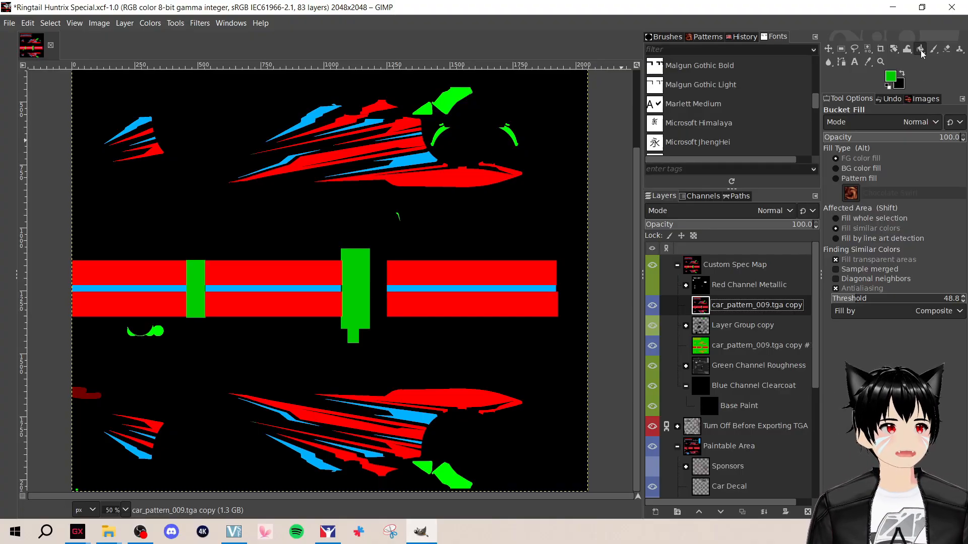
{"action": "left_click", "coordinate": [549, 209]}
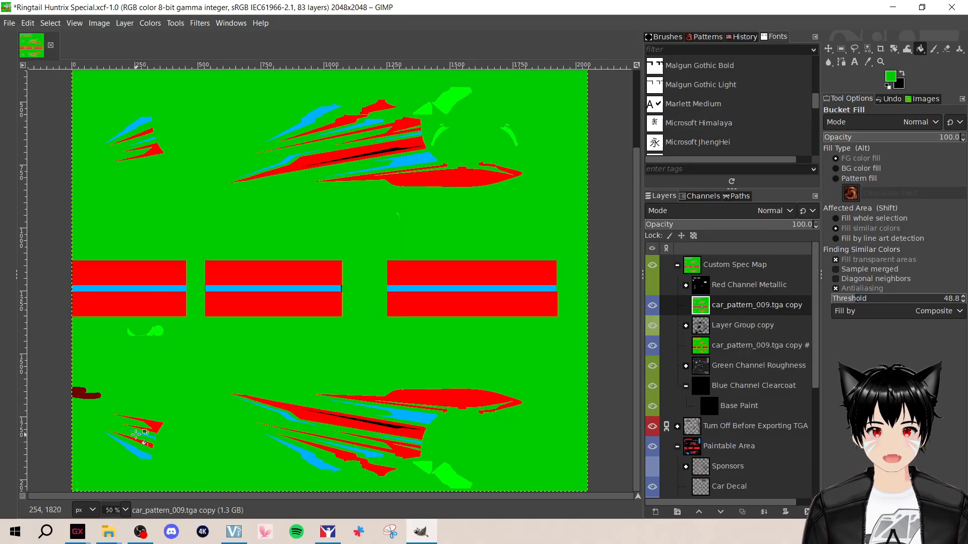
{"action": "left_click", "coordinate": [391, 149]}
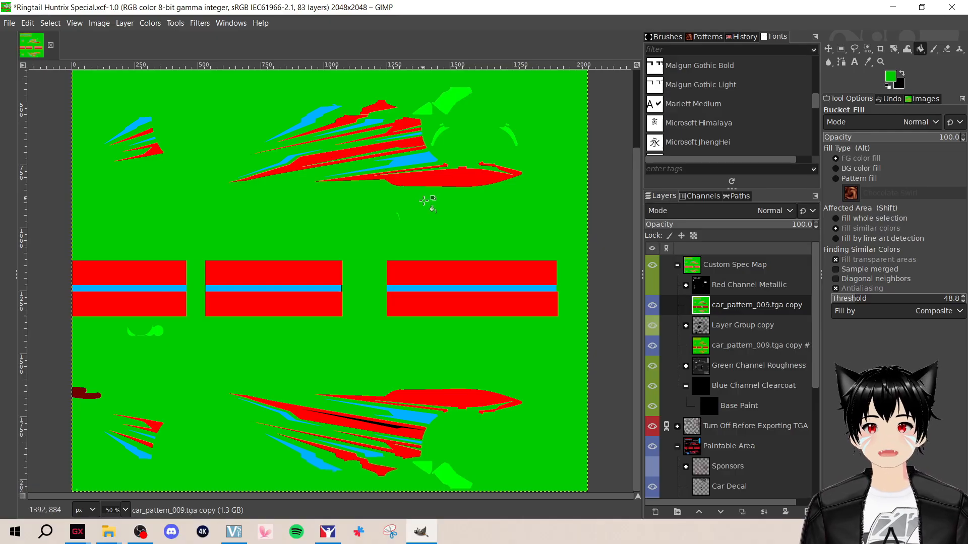
{"action": "left_click", "coordinate": [392, 426]}
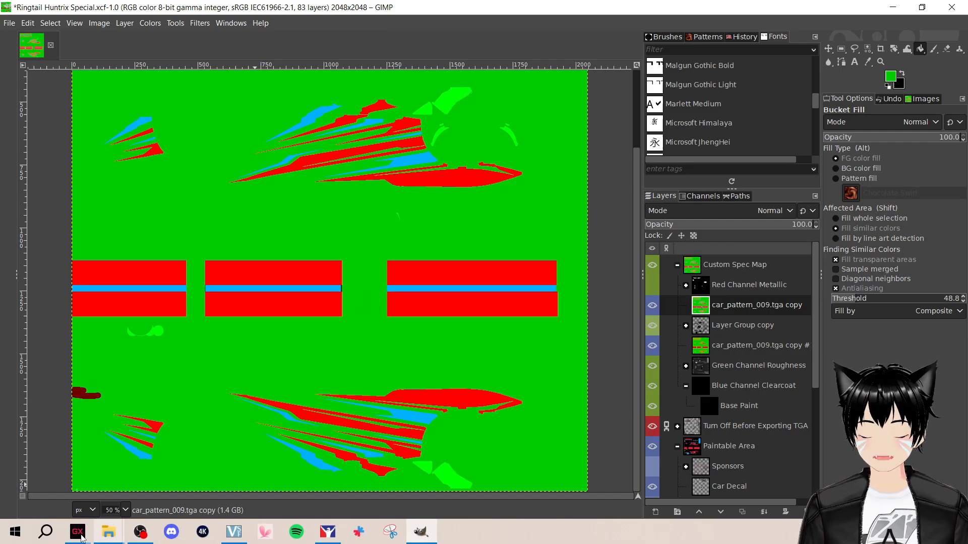
Switch to the Gabir Motors spec map page in the browser and preview the Chrome preset on a red #ff0000 car
{"action": "mouse_move", "coordinate": [77, 530]}
{"action": "left_click", "coordinate": [149, 489]}
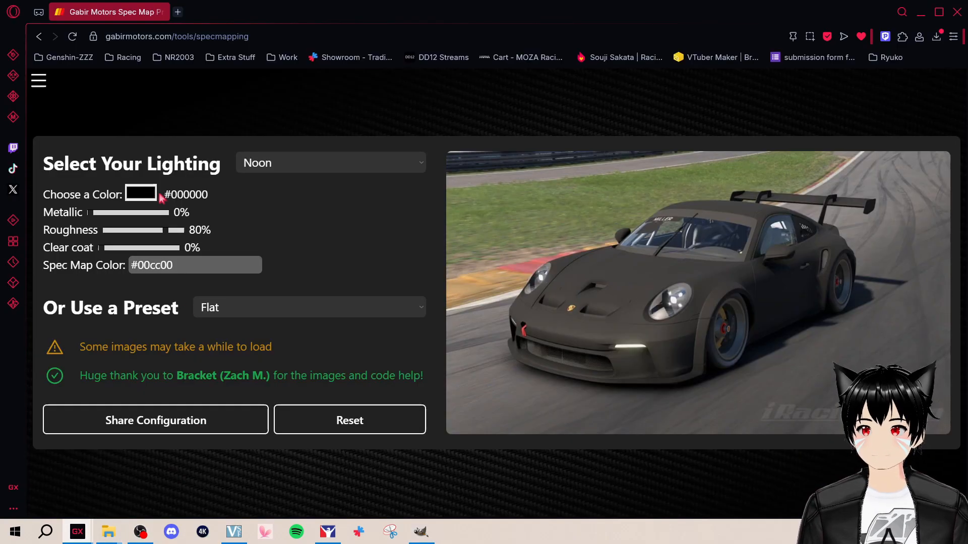
{"action": "left_click", "coordinate": [141, 199]}
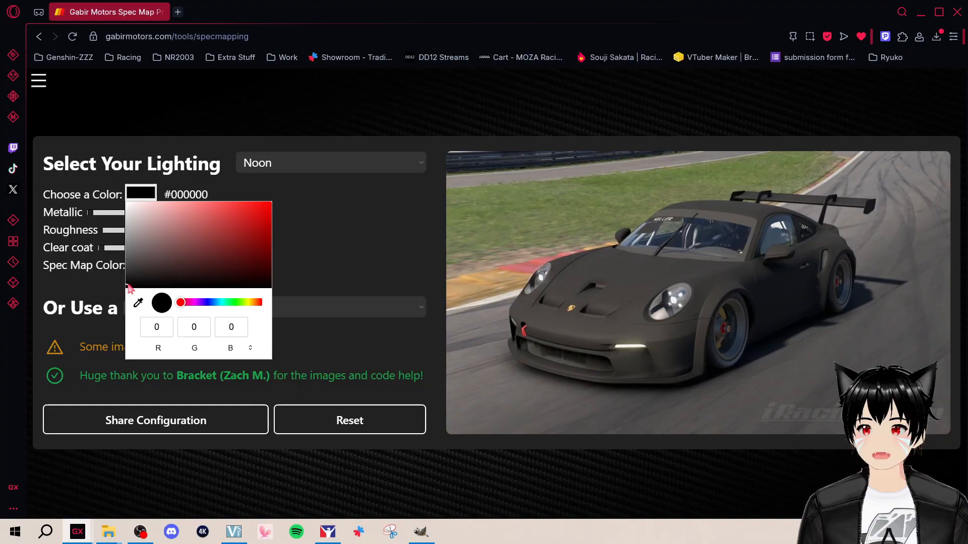
{"action": "left_click", "coordinate": [221, 230]}
{"action": "left_click_drag", "start_coordinate": [227, 232], "coordinate": [359, 155]}
{"action": "left_click", "coordinate": [358, 201]}
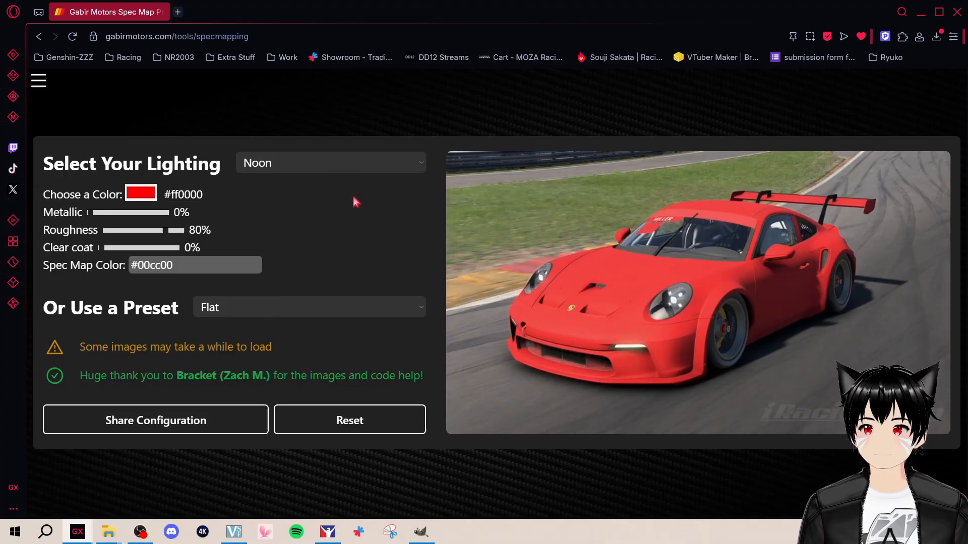
{"action": "left_click", "coordinate": [277, 310]}
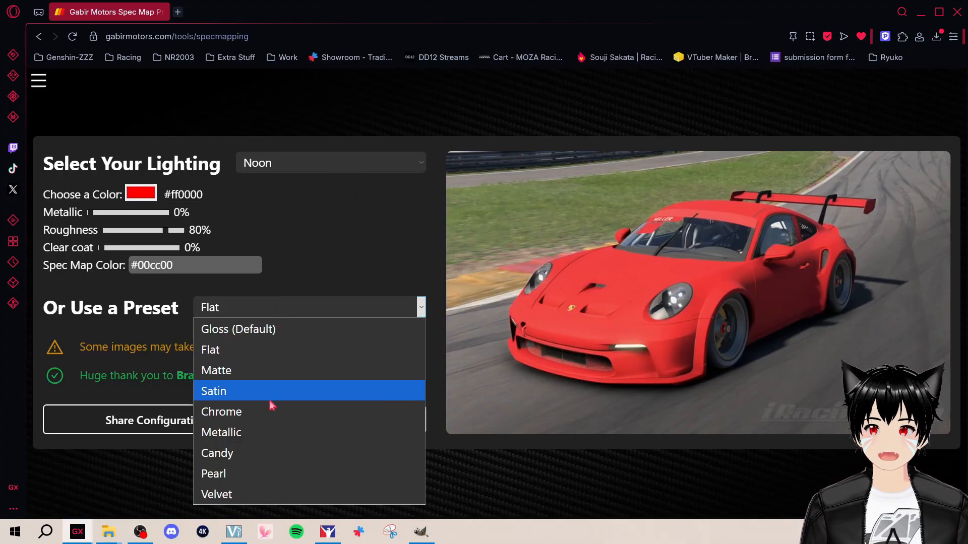
{"action": "left_click", "coordinate": [267, 418]}
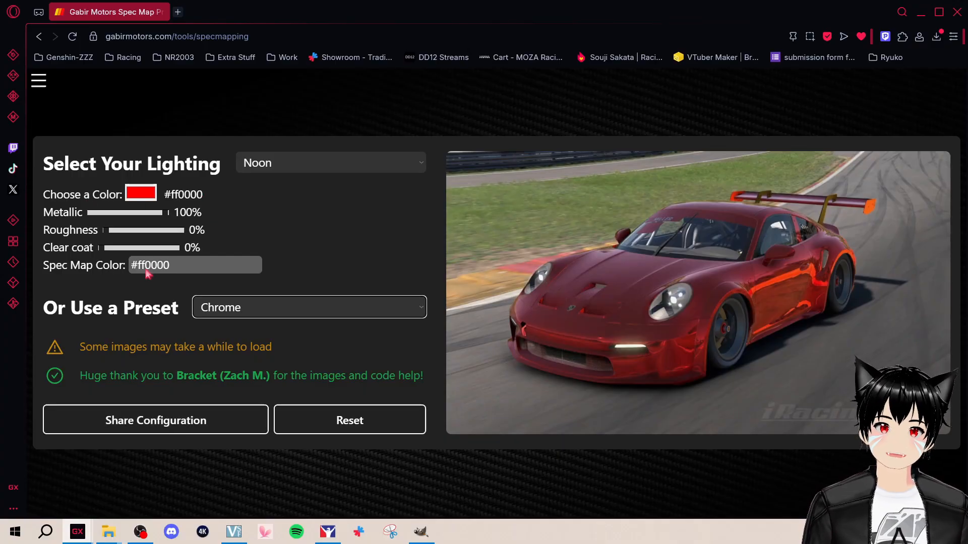
Preview the Chrome finish with the car color set to magenta #ee00ff
{"action": "left_click", "coordinate": [141, 191]}
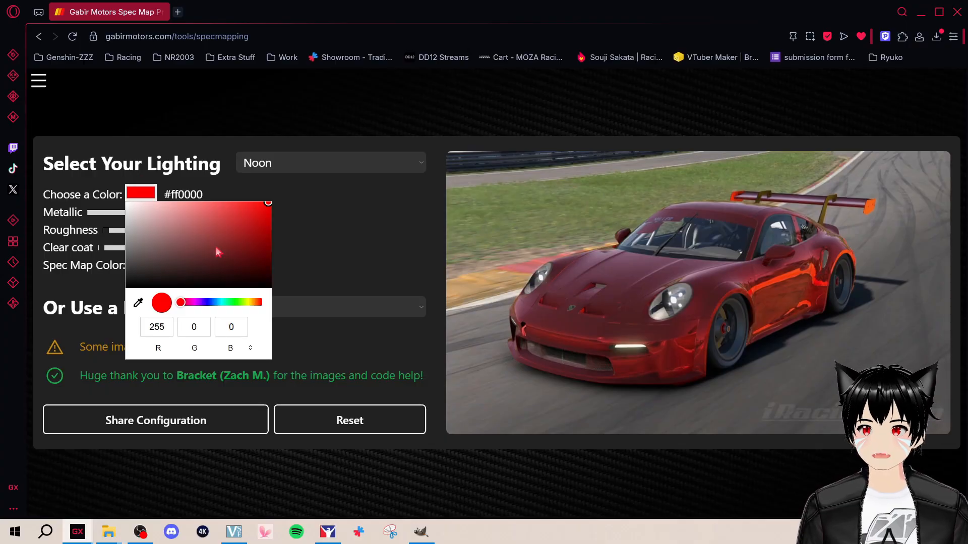
{"action": "left_click_drag", "start_coordinate": [183, 304], "coordinate": [193, 305]}
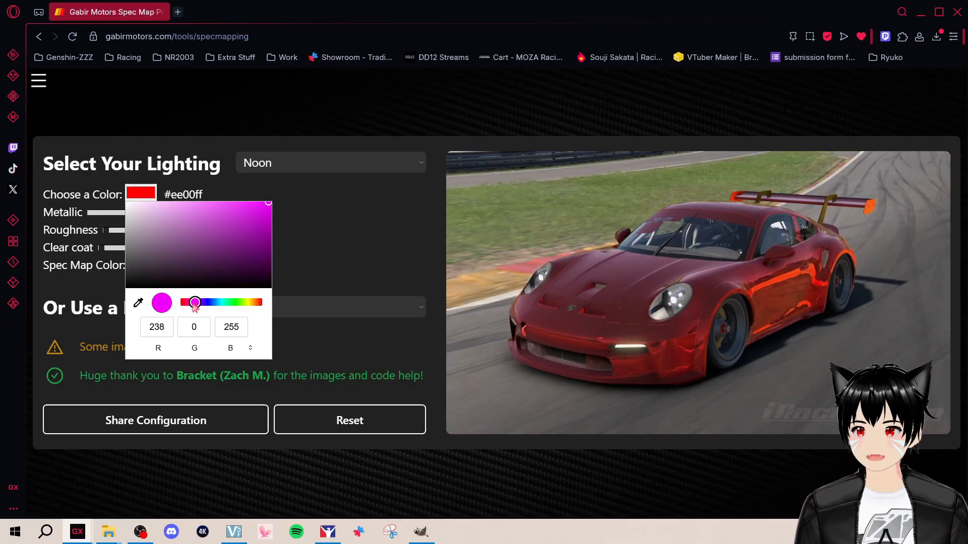
{"action": "left_click", "coordinate": [472, 218]}
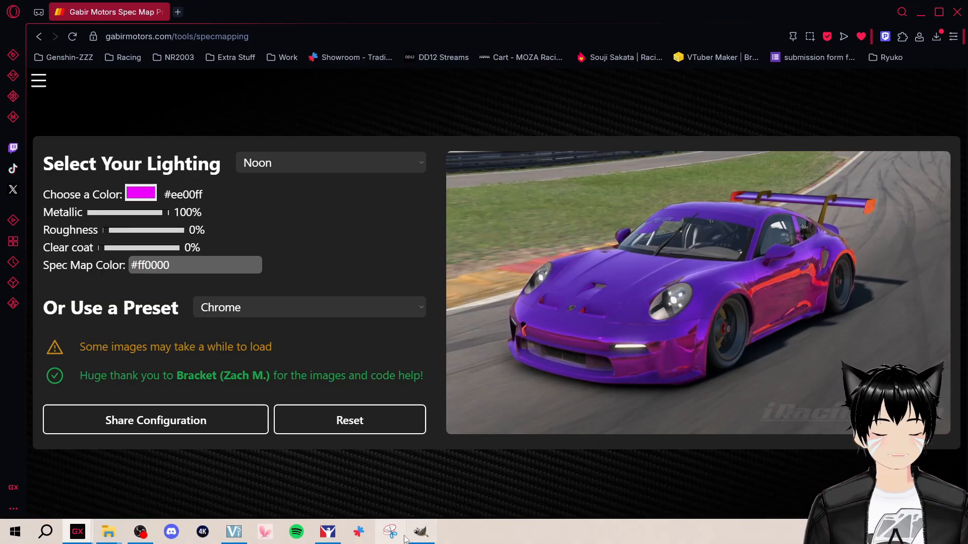
Check the livery's blue in GIMP, and set the browser page's preview car color to a similar blue, #01aafe
{"action": "left_click", "coordinate": [421, 532]}
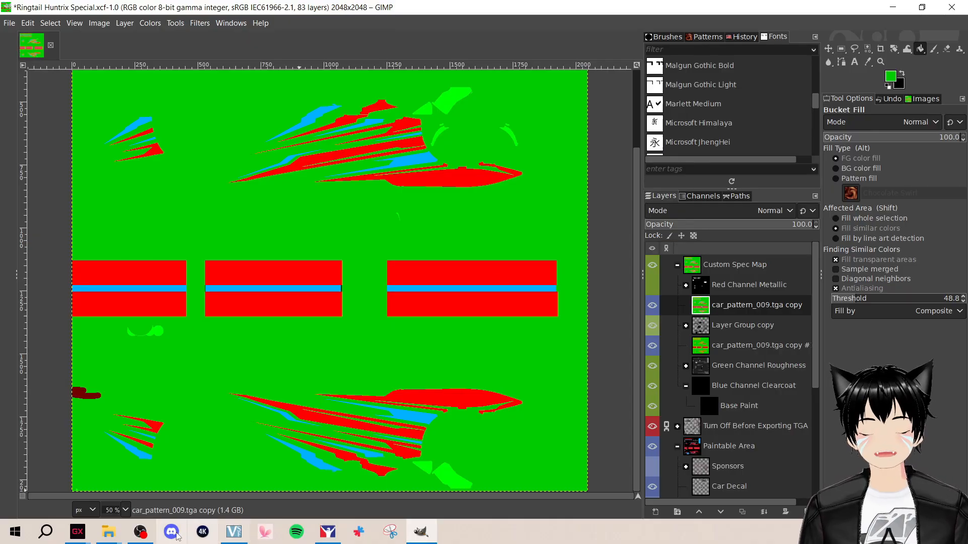
{"action": "mouse_move", "coordinate": [77, 532]}
{"action": "left_click", "coordinate": [205, 498]}
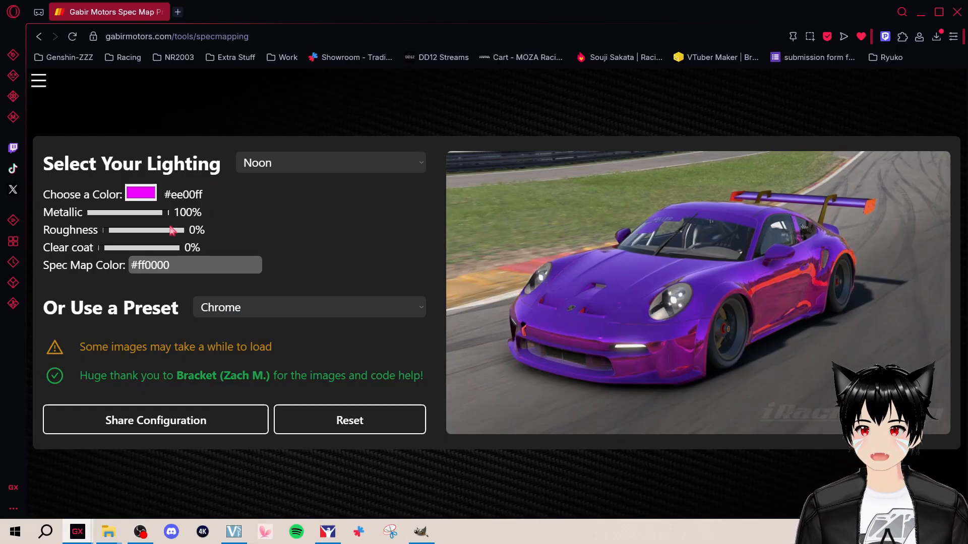
{"action": "left_click", "coordinate": [137, 197]}
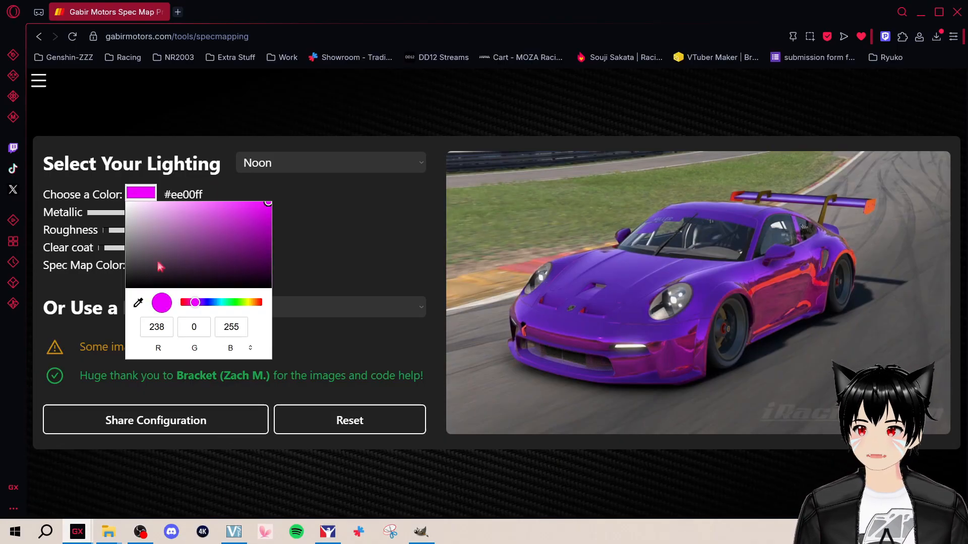
{"action": "left_click", "coordinate": [268, 204]}
{"action": "left_click_drag", "start_coordinate": [196, 304], "coordinate": [217, 313]}
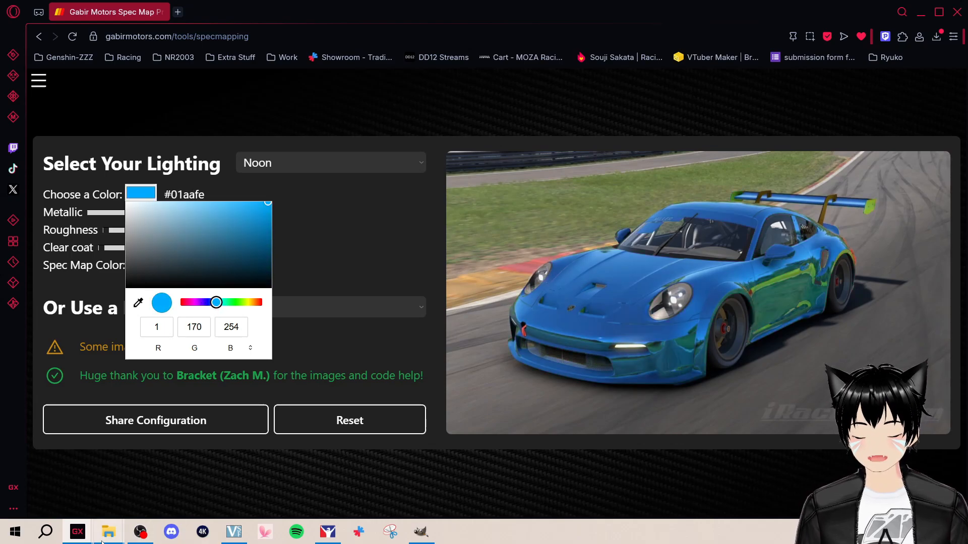
Switch to GIMP, sample the blue of the side graphics as the foreground color, and select its HTML code 00b1ff for copying
{"action": "left_click", "coordinate": [421, 531]}
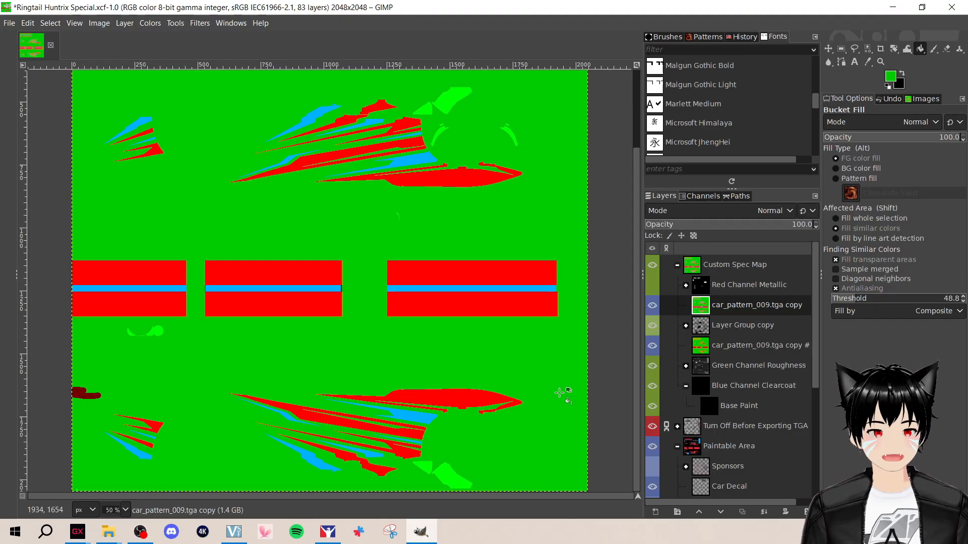
{"action": "left_click", "coordinate": [890, 78]}
{"action": "left_click", "coordinate": [845, 122]}
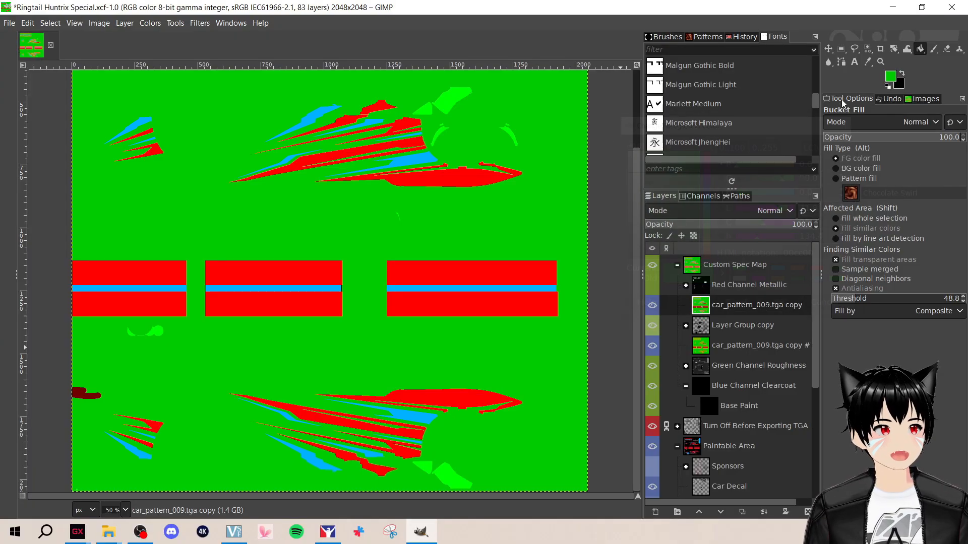
{"action": "left_click", "coordinate": [866, 63]}
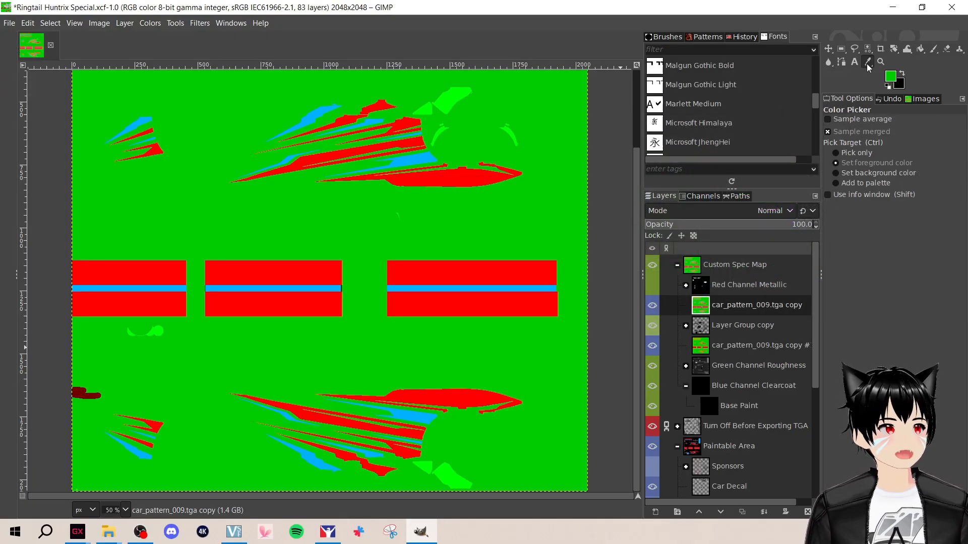
{"action": "left_click", "coordinate": [443, 161]}
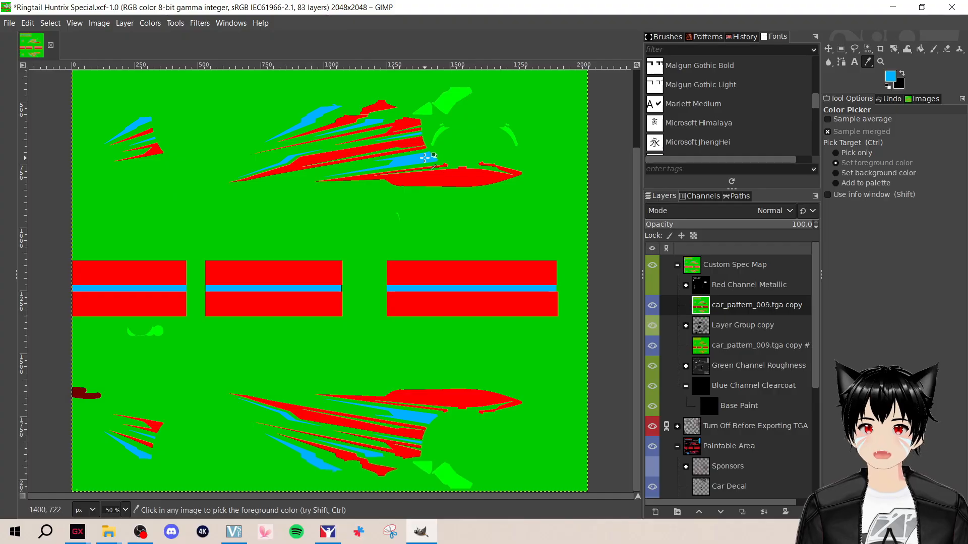
{"action": "left_click", "coordinate": [892, 81]}
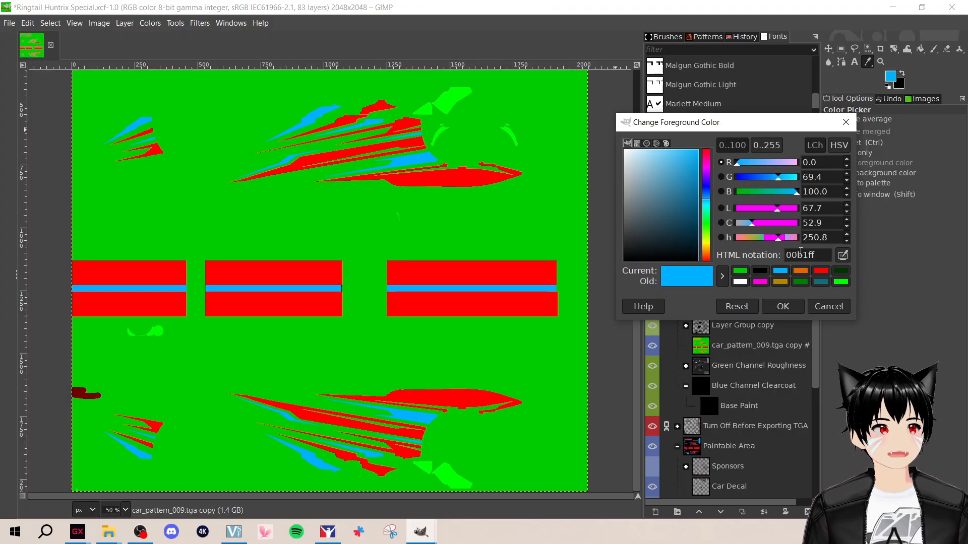
{"action": "left_click_drag", "start_coordinate": [821, 257], "coordinate": [790, 255]}
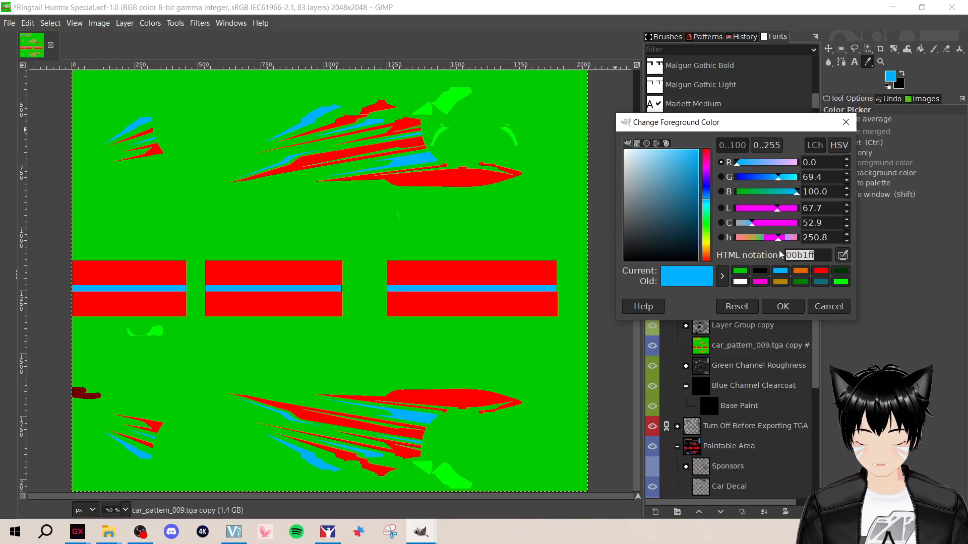
Switch to the spec map page in the browser and replace the preview car color with 00b1ff
{"action": "mouse_move", "coordinate": [77, 532]}
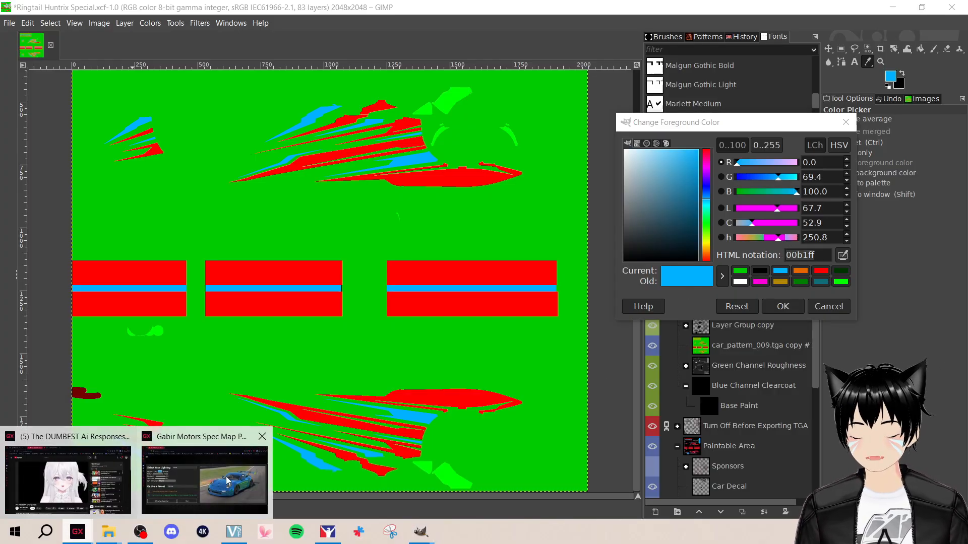
{"action": "left_click", "coordinate": [227, 481]}
{"action": "left_click_drag", "start_coordinate": [206, 194], "coordinate": [133, 194]}
{"action": "key", "text": "BackSpace"}
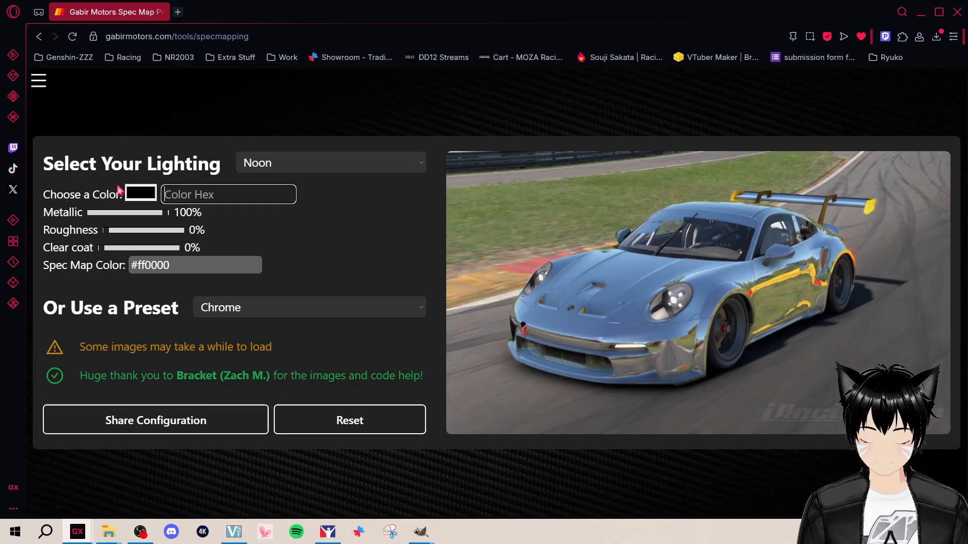
{"action": "type", "text": "00b1ff"}
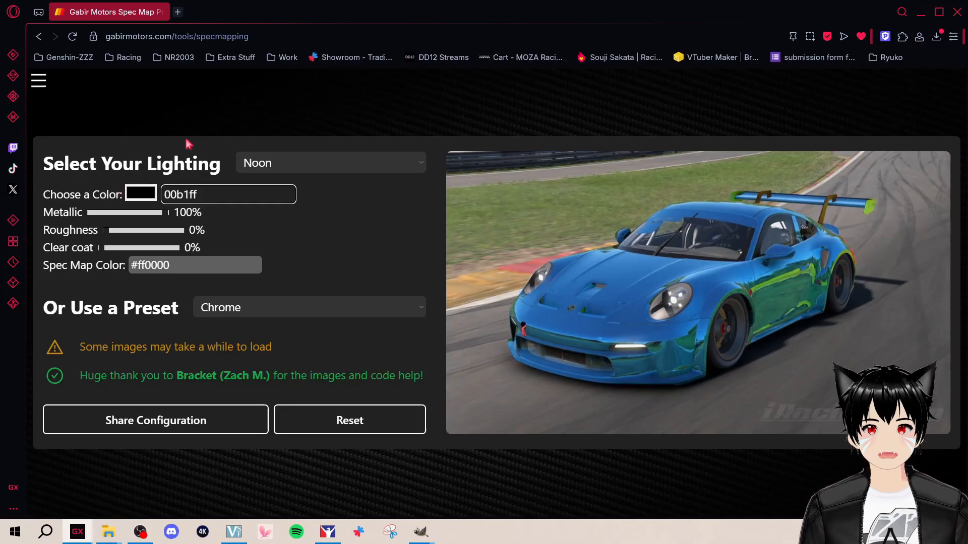
{"action": "left_click", "coordinate": [293, 246]}
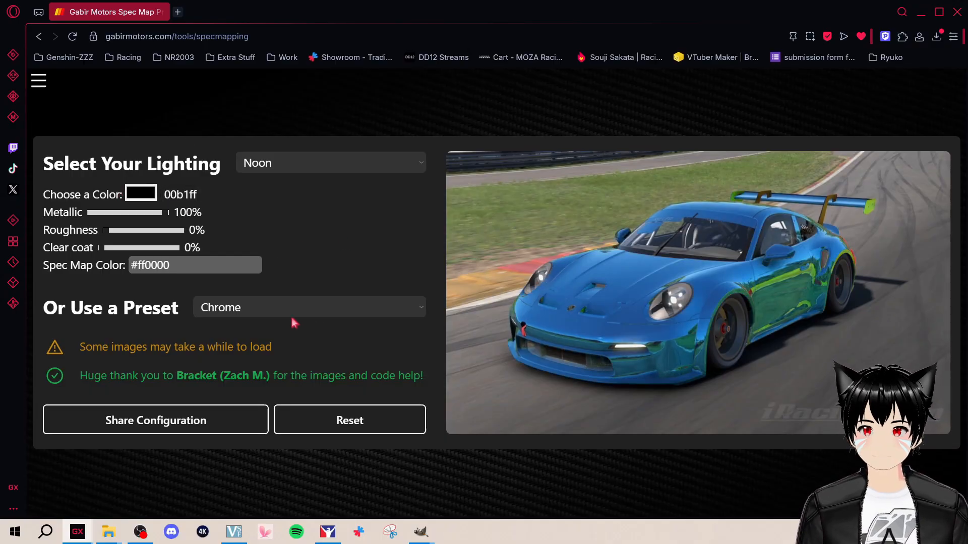
Preview the Satin, Metallic, Candy, Pearl and Velvet presets in turn on the blue car
{"action": "left_click", "coordinate": [282, 305]}
{"action": "left_click", "coordinate": [264, 394]}
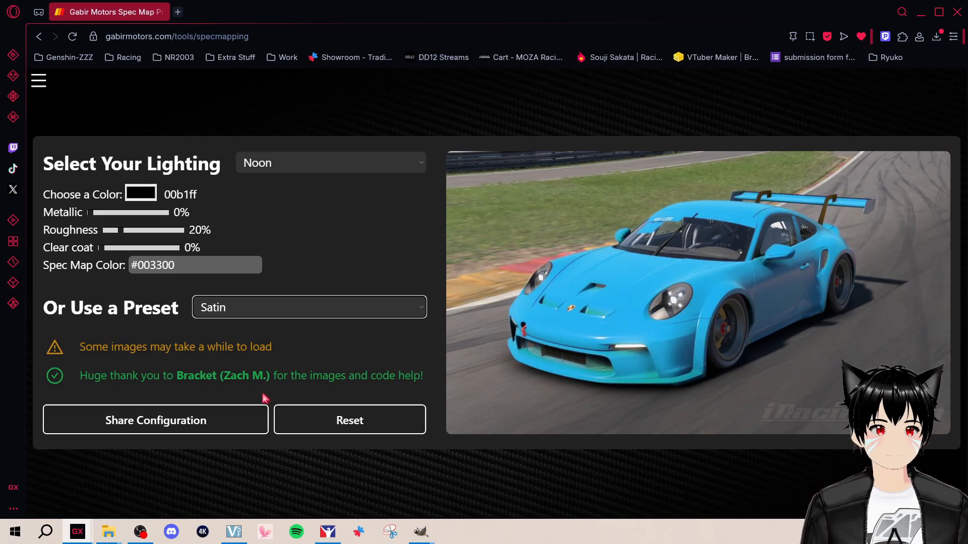
{"action": "left_click", "coordinate": [289, 304]}
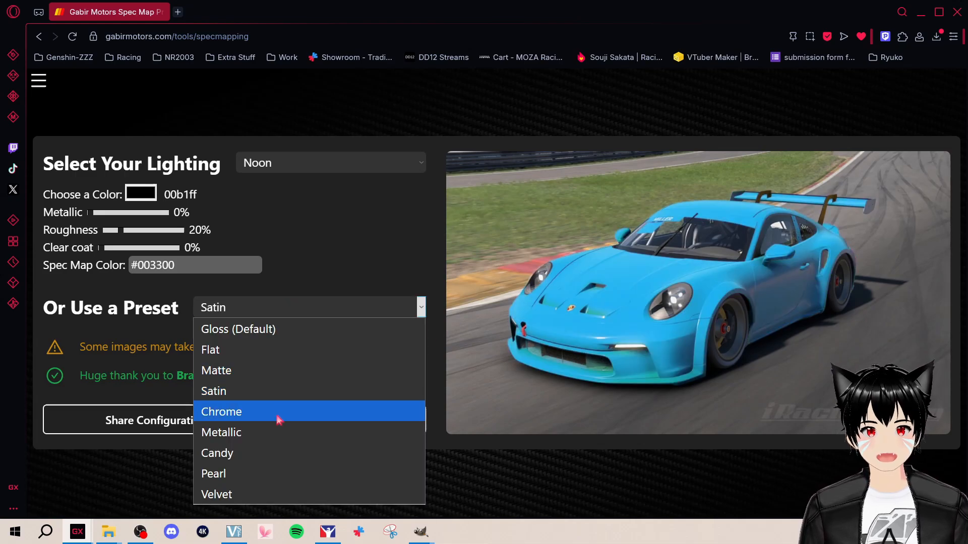
{"action": "left_click", "coordinate": [268, 438]}
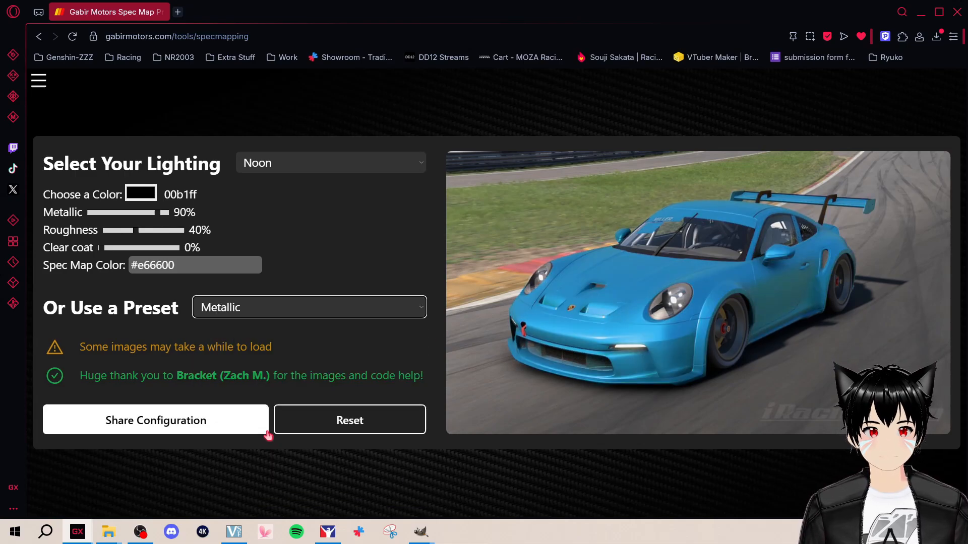
{"action": "left_click", "coordinate": [302, 317]}
{"action": "left_click", "coordinate": [268, 451]}
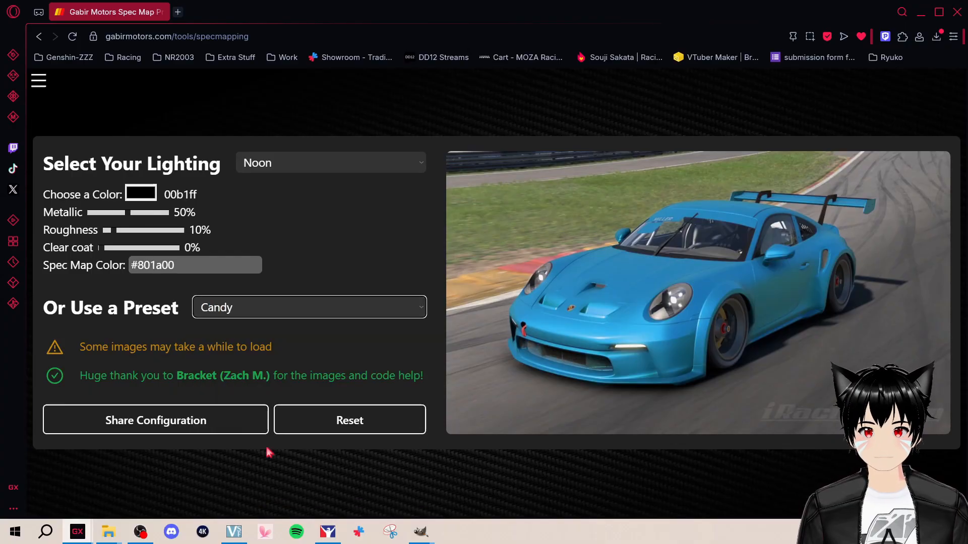
{"action": "left_click", "coordinate": [328, 314]}
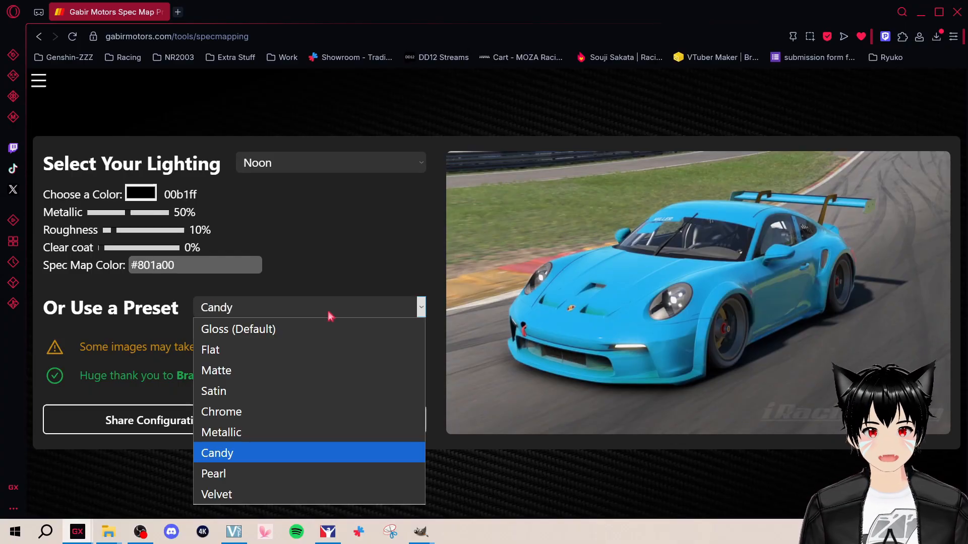
{"action": "left_click", "coordinate": [257, 472]}
{"action": "left_click", "coordinate": [339, 316]}
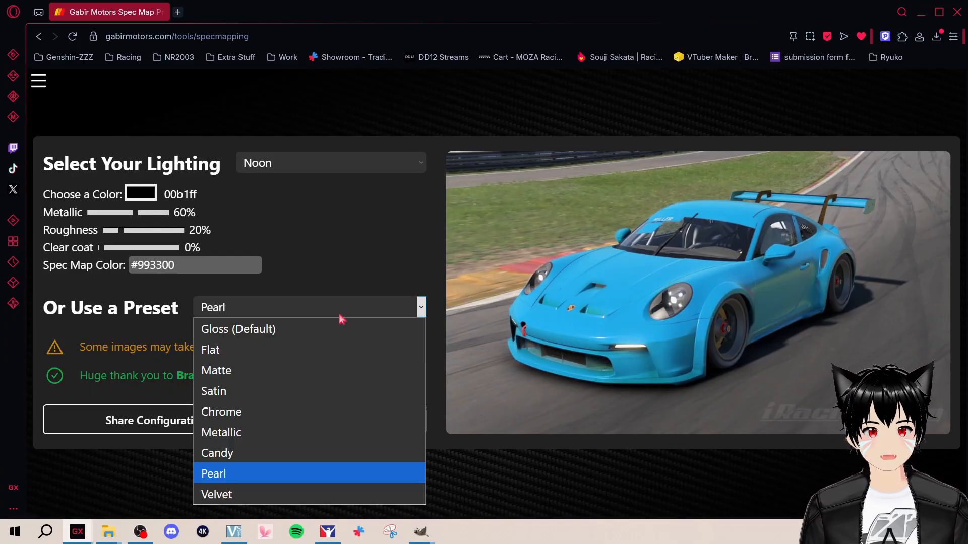
{"action": "left_click", "coordinate": [229, 492]}
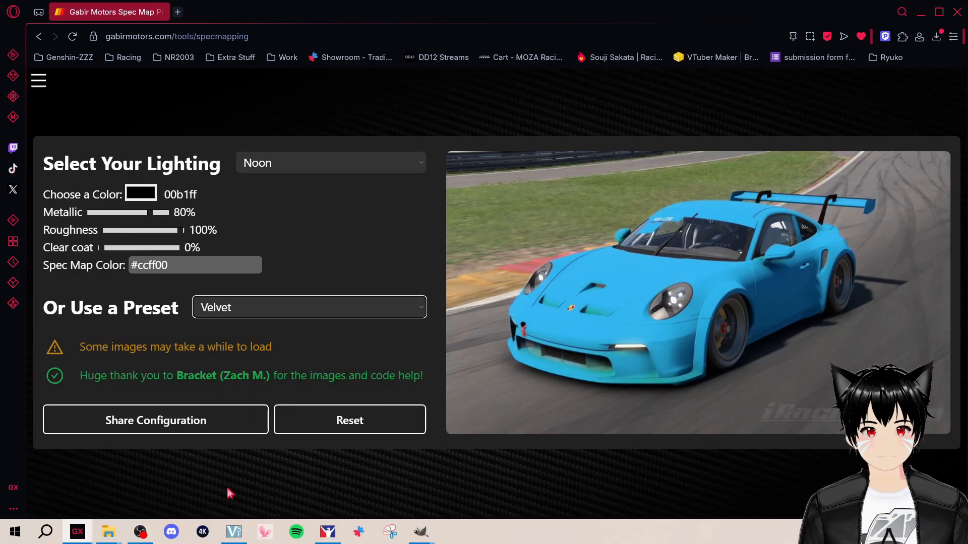
Preview the Flat preset on the blue car, then choose Metallic and copy its spec map color code e66600
{"action": "left_click", "coordinate": [335, 309]}
{"action": "left_click", "coordinate": [281, 355]}
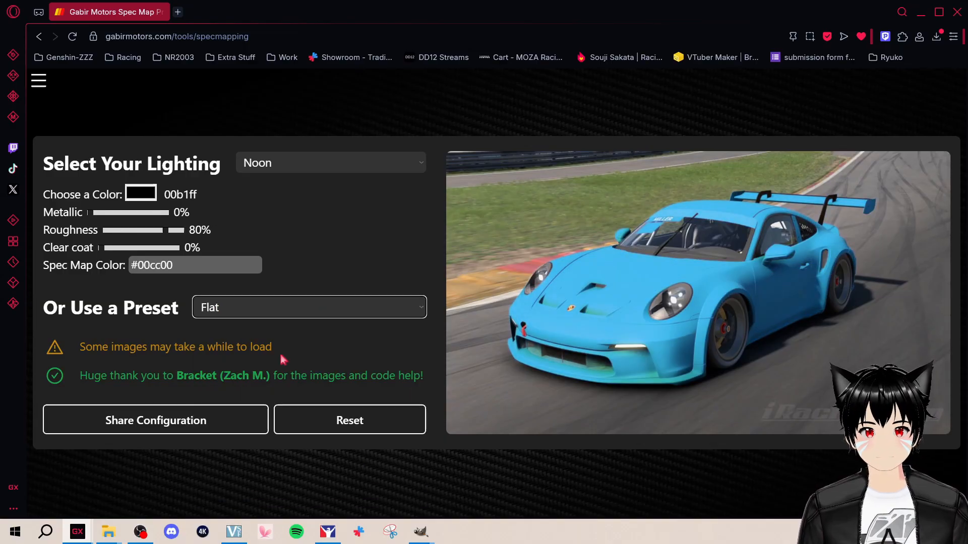
{"action": "left_click", "coordinate": [310, 303]}
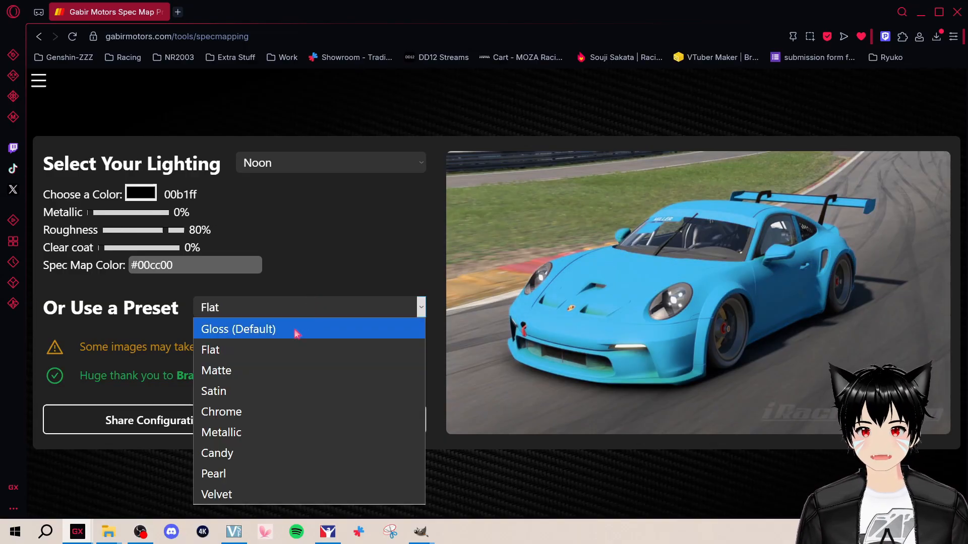
{"action": "left_click", "coordinate": [254, 439]}
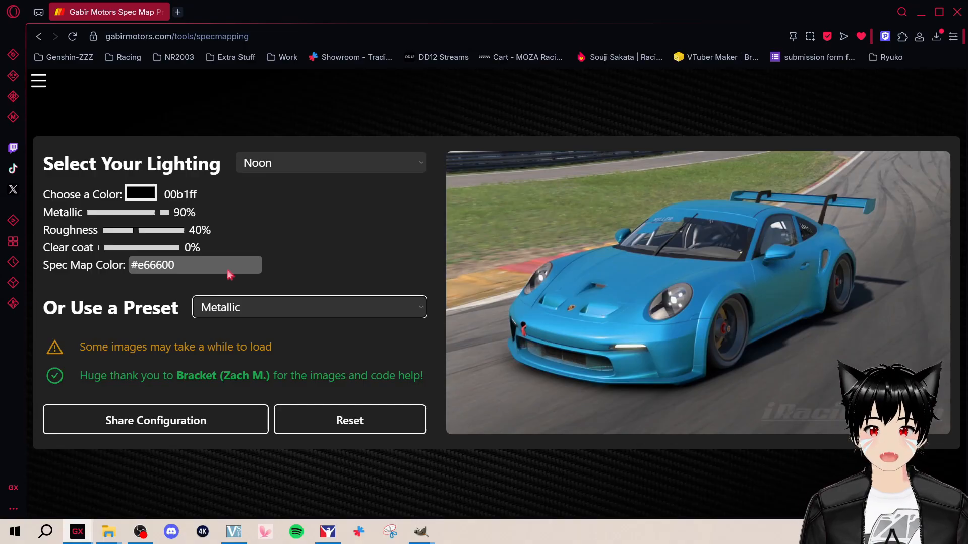
{"action": "left_click_drag", "start_coordinate": [140, 274], "coordinate": [177, 276]}
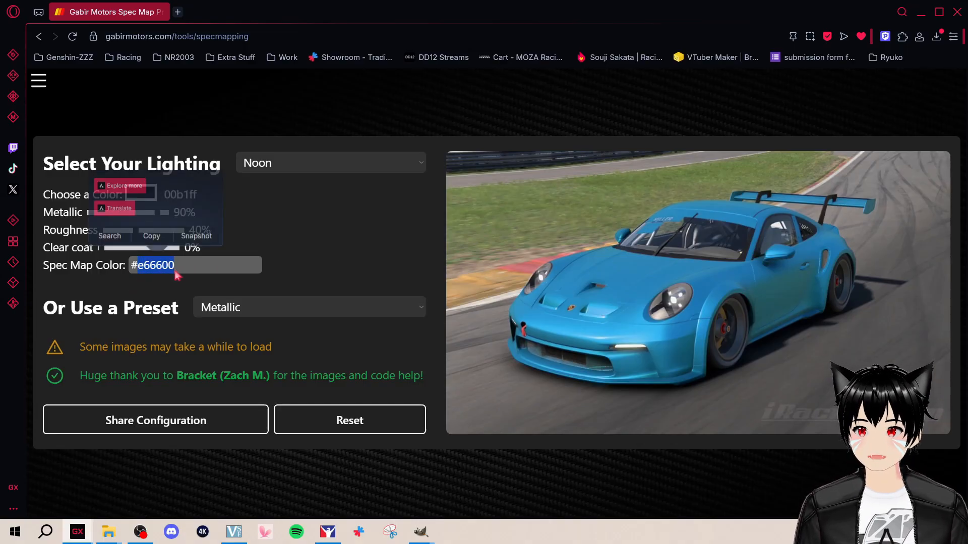
{"action": "left_click", "coordinate": [152, 237]}
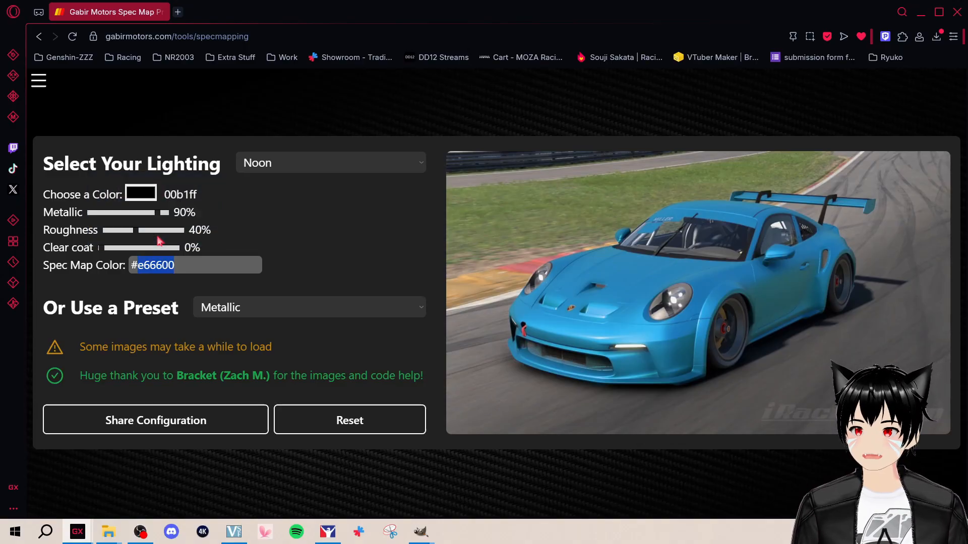
Switch to GIMP's foreground color dialog and set the HTML notation to e66600
{"action": "mouse_move", "coordinate": [420, 532]}
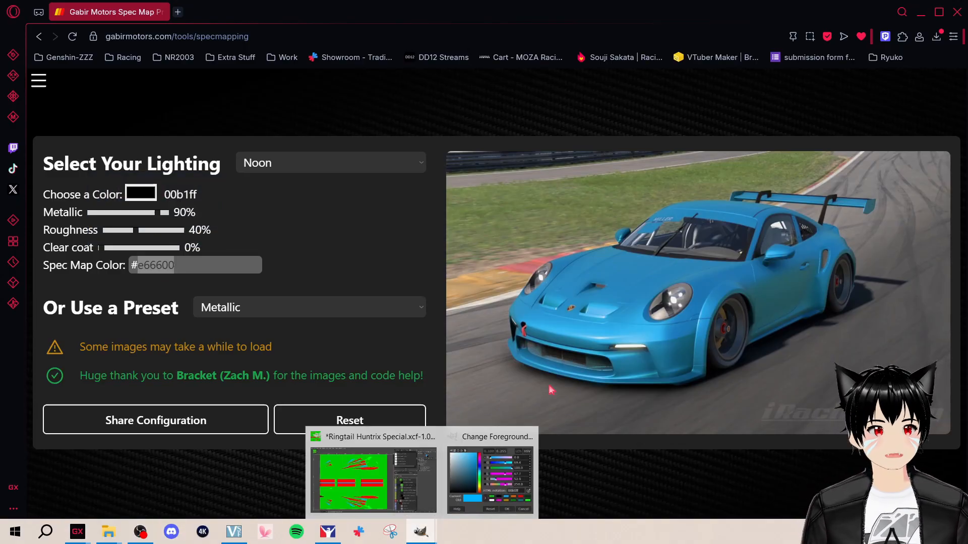
{"action": "left_click", "coordinate": [478, 474]}
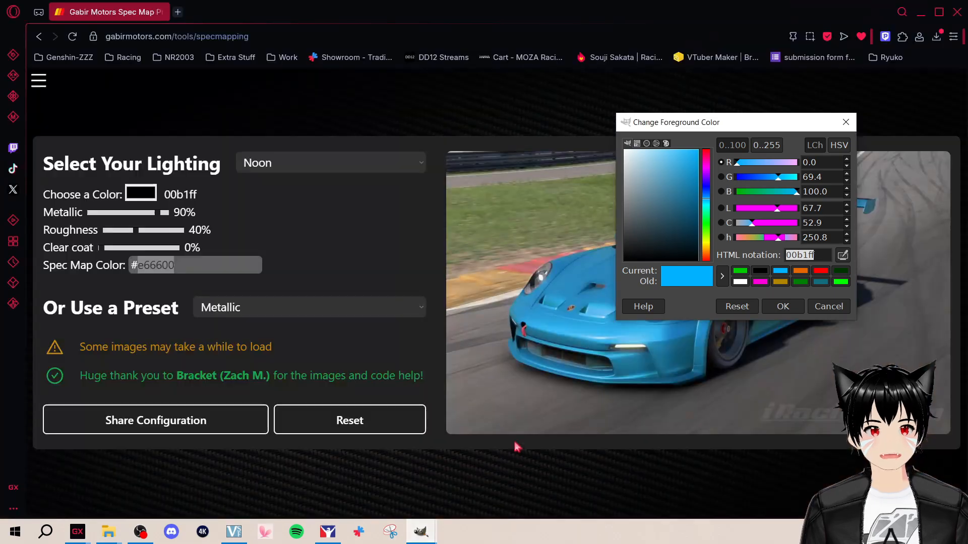
{"action": "left_click", "coordinate": [806, 270]}
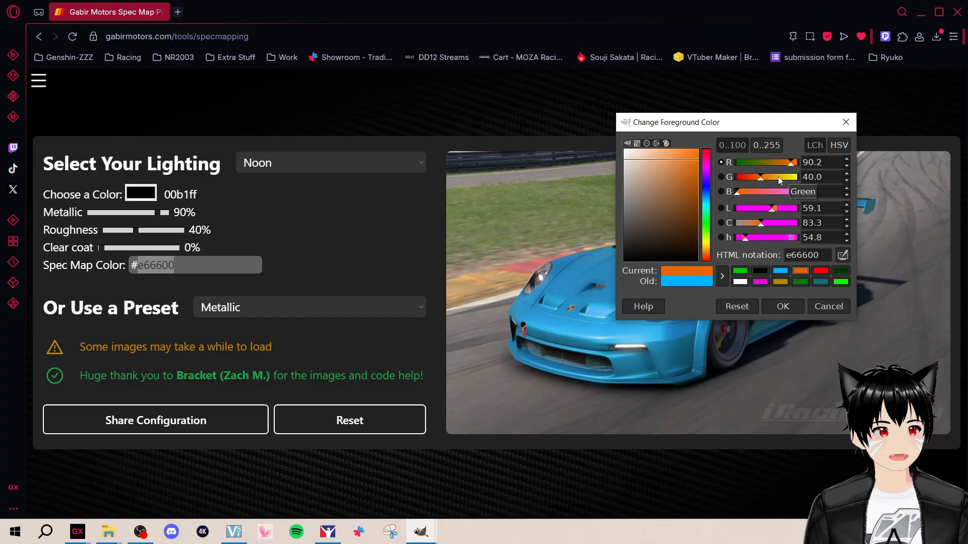
{"action": "left_click", "coordinate": [783, 306]}
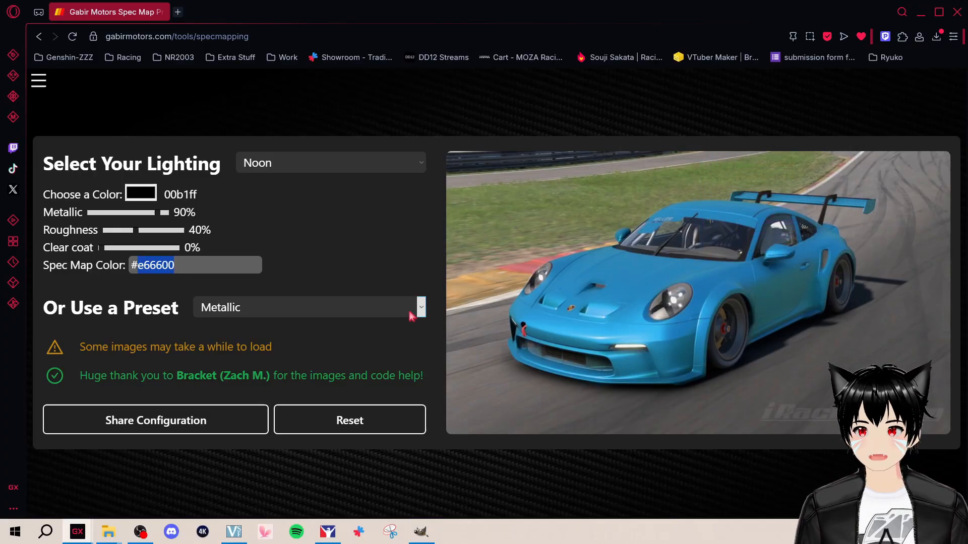
Bucket-fill the blue streaks of the upper side graphics and the three blue center stripe sections with orange e66600
{"action": "left_click", "coordinate": [420, 532]}
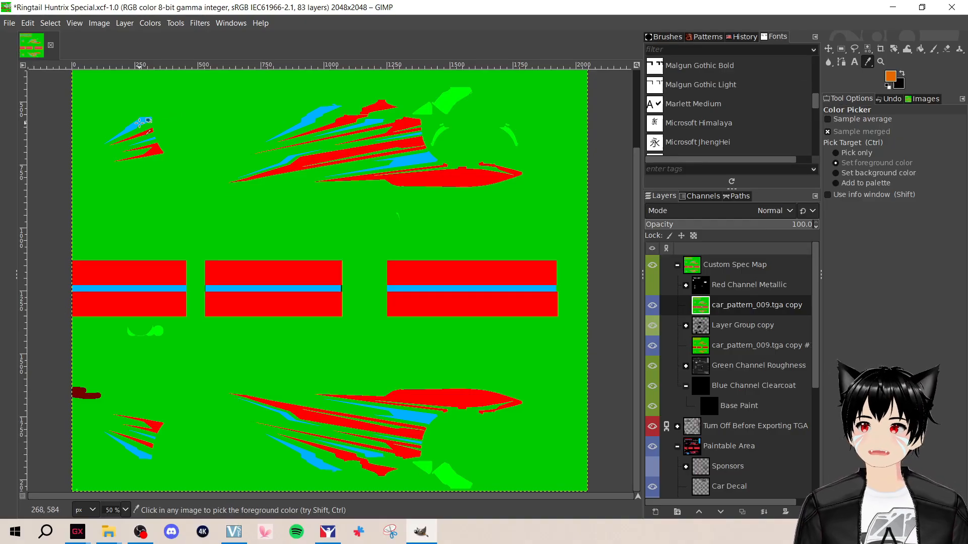
{"action": "left_click", "coordinate": [920, 49]}
{"action": "left_click", "coordinate": [142, 120]}
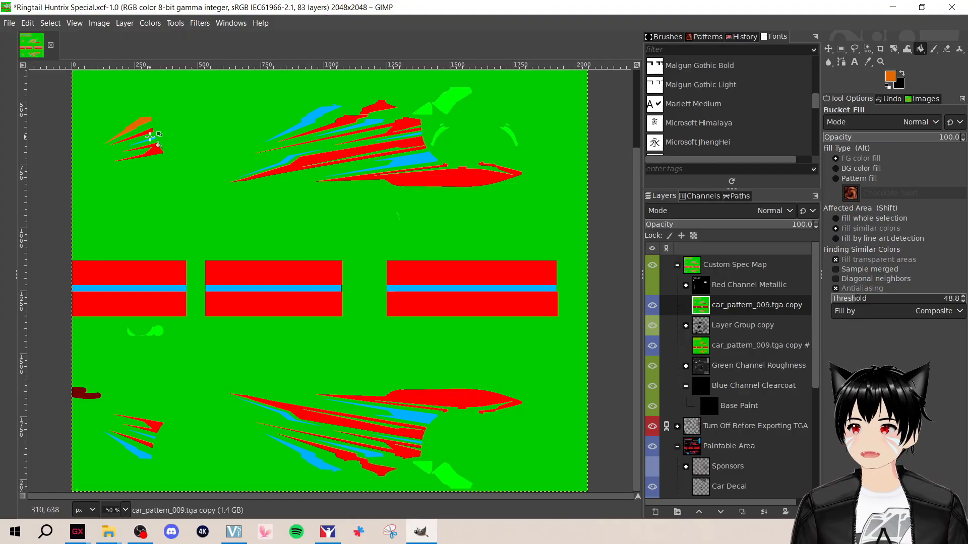
{"action": "left_click", "coordinate": [323, 110]}
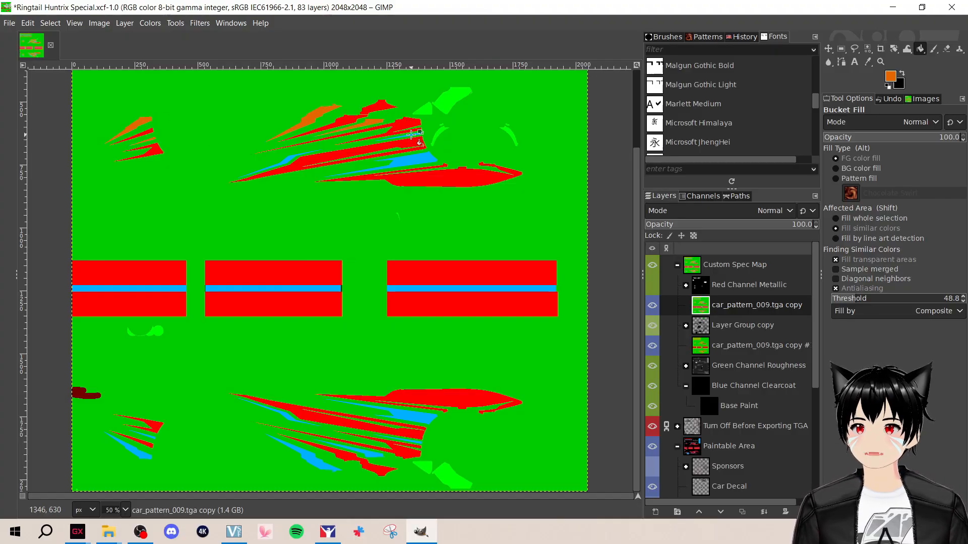
{"action": "left_click", "coordinate": [413, 158]}
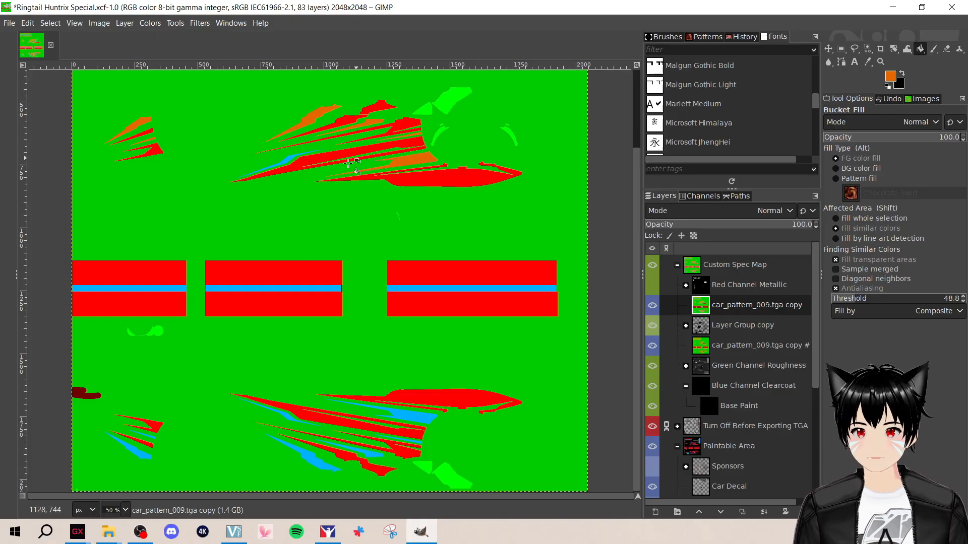
{"action": "left_click", "coordinate": [281, 288]}
{"action": "left_click", "coordinate": [145, 289]}
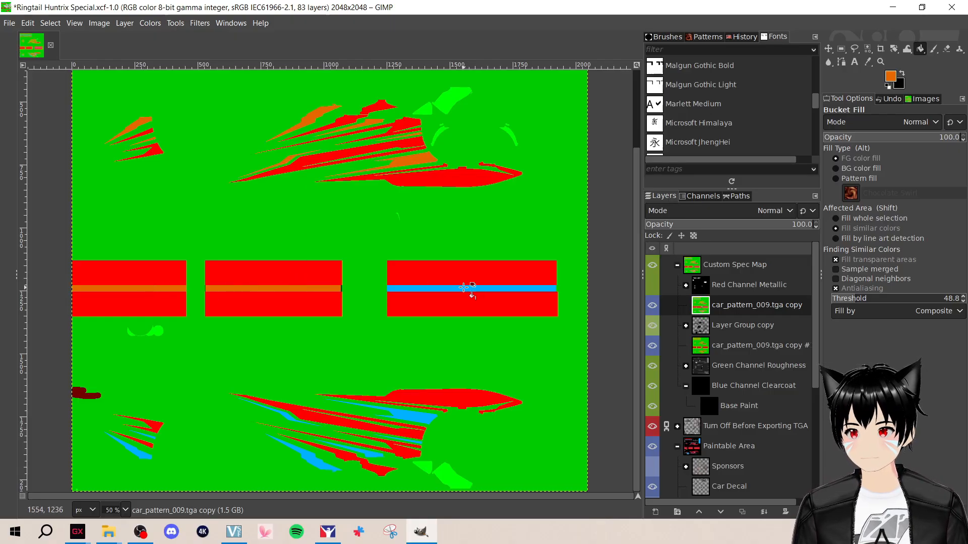
{"action": "left_click", "coordinate": [496, 288]}
Bucket-fill all blue streaks of the lower side graphics with orange e66600
{"action": "left_click", "coordinate": [413, 415]}
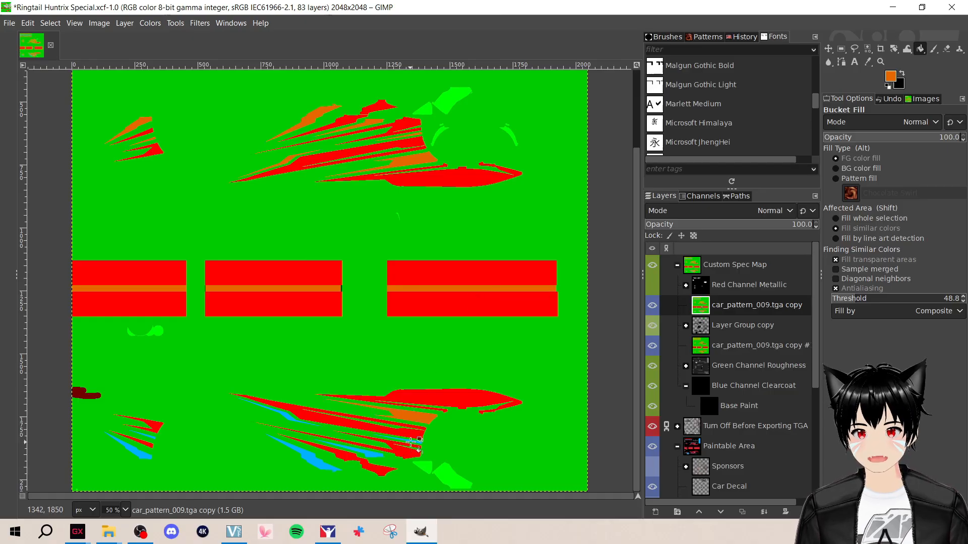
{"action": "left_click", "coordinate": [300, 421]}
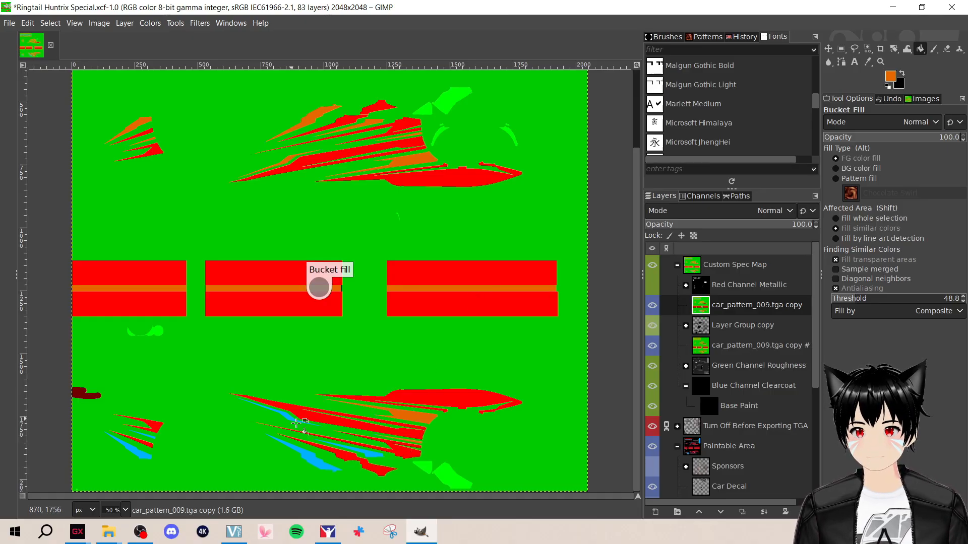
{"action": "left_click", "coordinate": [374, 456]}
{"action": "left_click", "coordinate": [272, 460]}
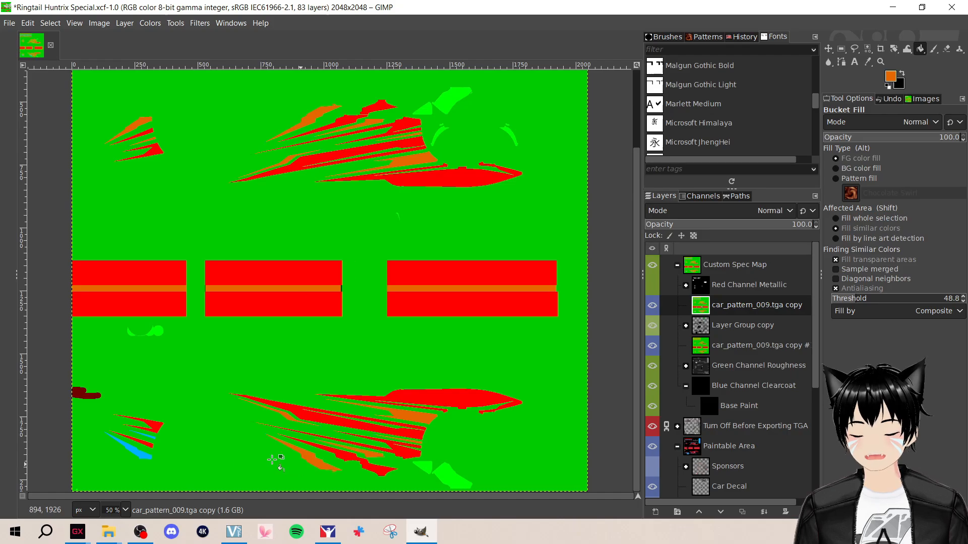
{"action": "left_click", "coordinate": [137, 453]}
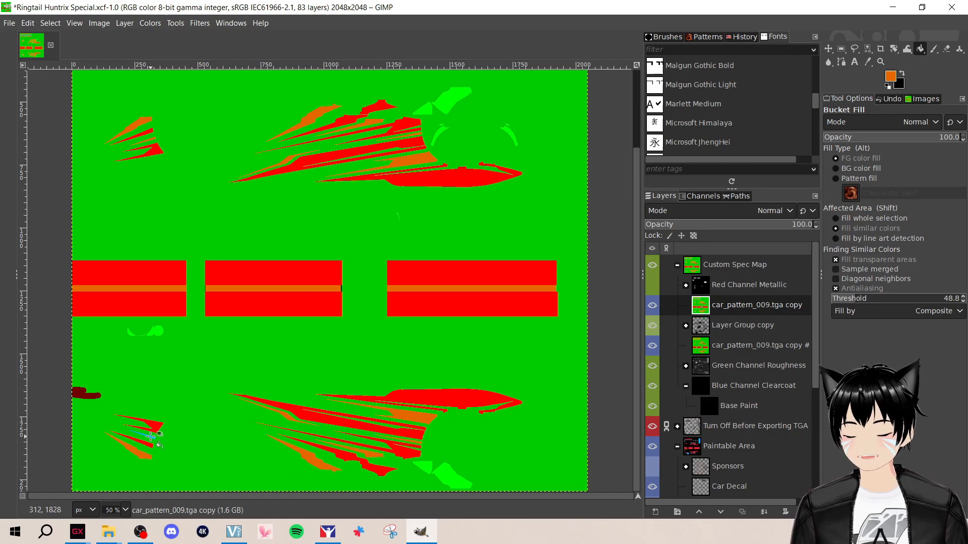
{"action": "left_click", "coordinate": [150, 436]}
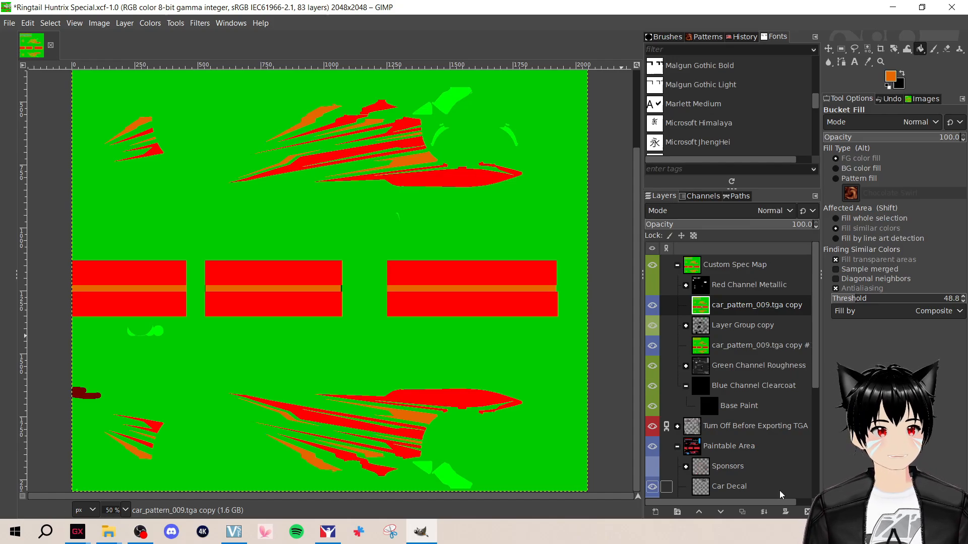
Show and duplicate the Sponsors group, placing the copy above car_pattern_009.tga copy in Custom Spec Map, and hide Layer Group copy and the older pattern copy
{"action": "scroll", "coordinate": [781, 474], "scroll_direction": "down", "scroll_amount": 5}
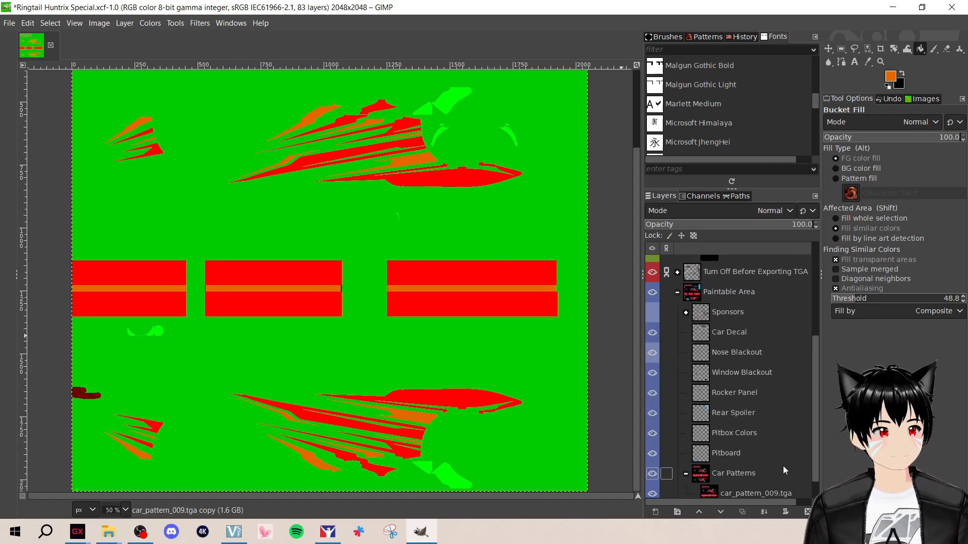
{"action": "left_click", "coordinate": [651, 313]}
{"action": "right_click", "coordinate": [736, 312]}
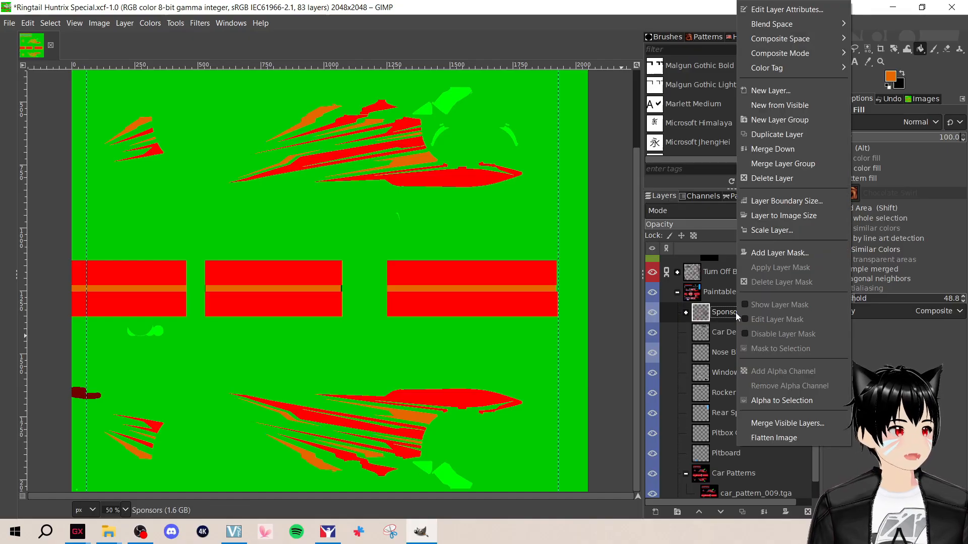
{"action": "left_click", "coordinate": [798, 137]}
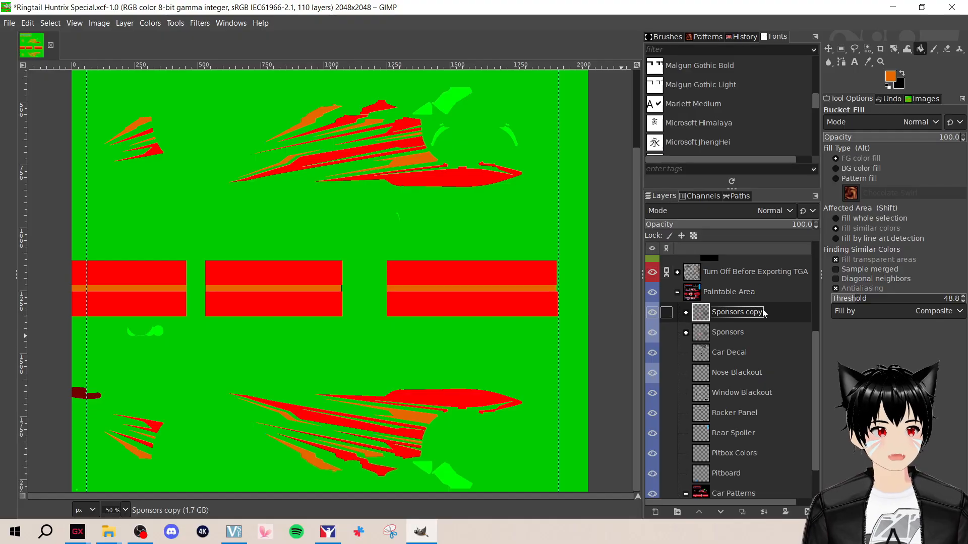
{"action": "mouse_move", "coordinate": [767, 317]}
{"action": "left_mouse_down"}
{"action": "mouse_move", "coordinate": [766, 246]}
{"action": "mouse_move", "coordinate": [758, 304]}
{"action": "left_mouse_up"}
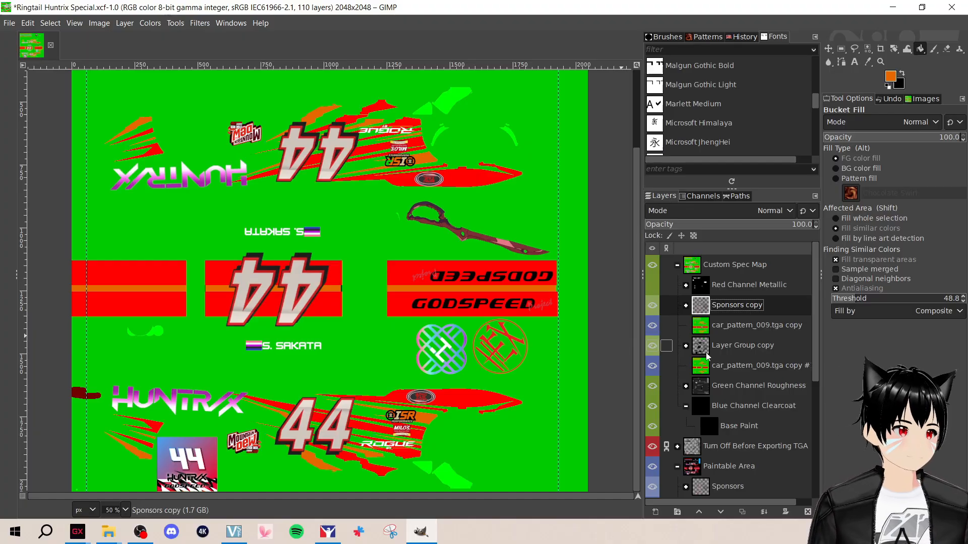
{"action": "left_click", "coordinate": [652, 346]}
{"action": "left_click", "coordinate": [652, 366]}
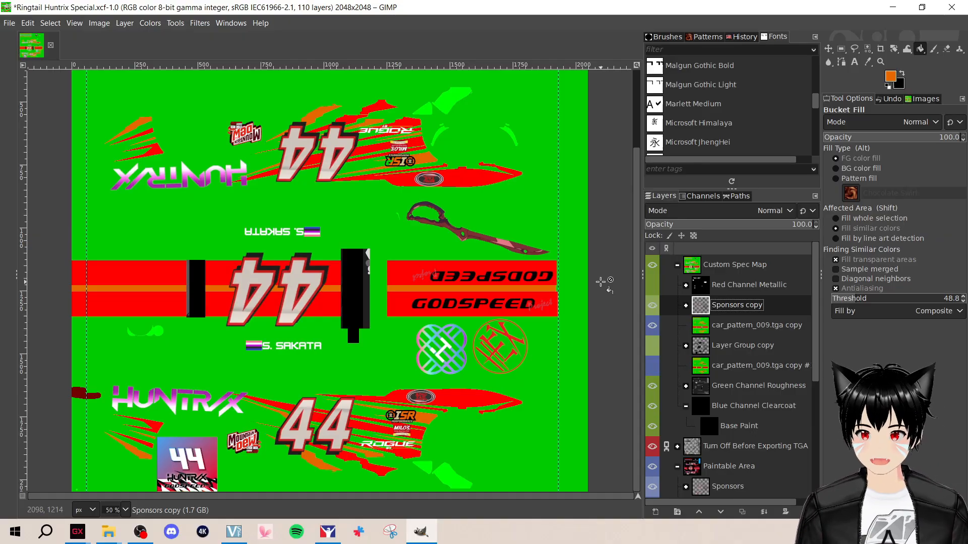
Duplicate the Rear Spoiler layer and move the copy into the Custom Spec Map group, directly below Sponsors copy
{"action": "scroll", "coordinate": [740, 428], "scroll_direction": "down", "scroll_amount": 5}
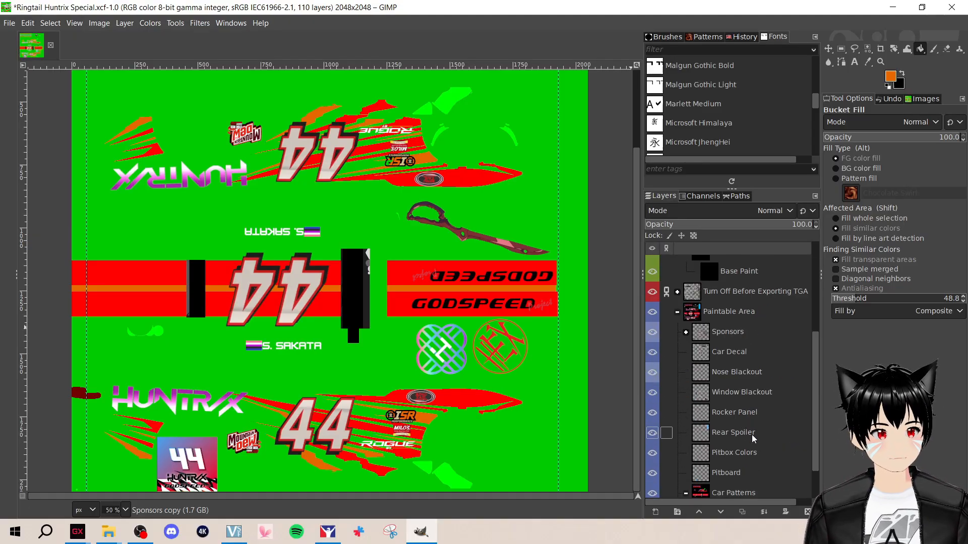
{"action": "left_click", "coordinate": [751, 434]}
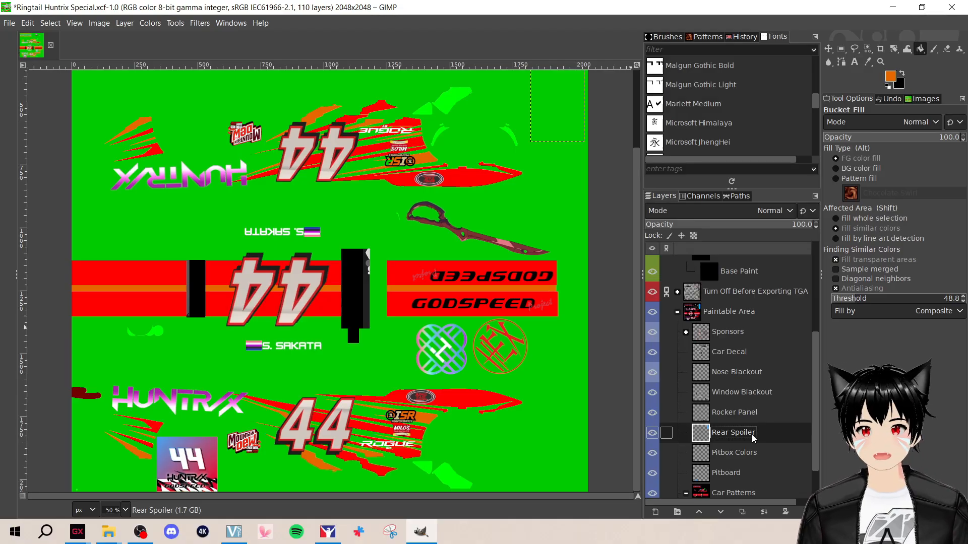
{"action": "right_click", "coordinate": [752, 434]}
{"action": "left_click", "coordinate": [786, 139]}
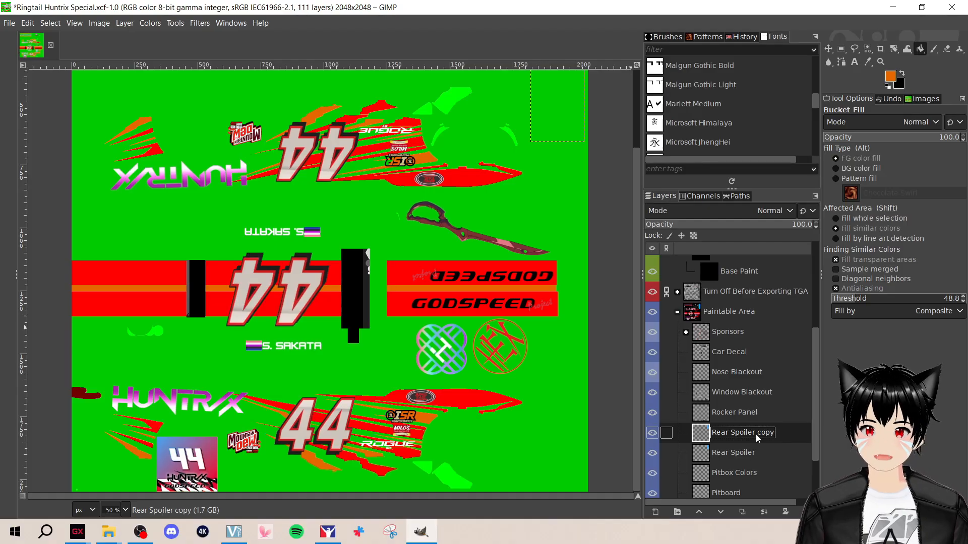
{"action": "scroll", "coordinate": [266, 229], "scroll_direction": "up", "scroll_amount": 3}
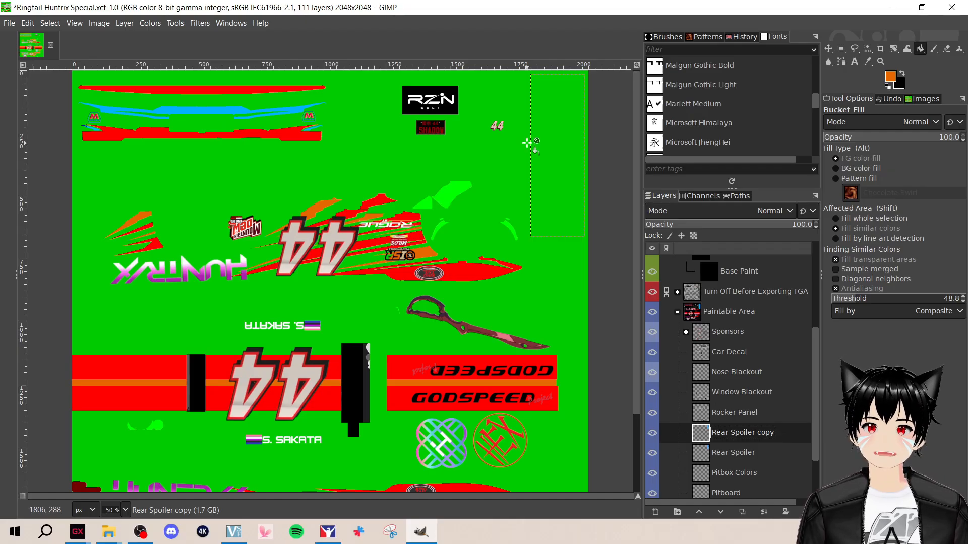
{"action": "left_click_drag", "start_coordinate": [760, 434], "coordinate": [748, 322]}
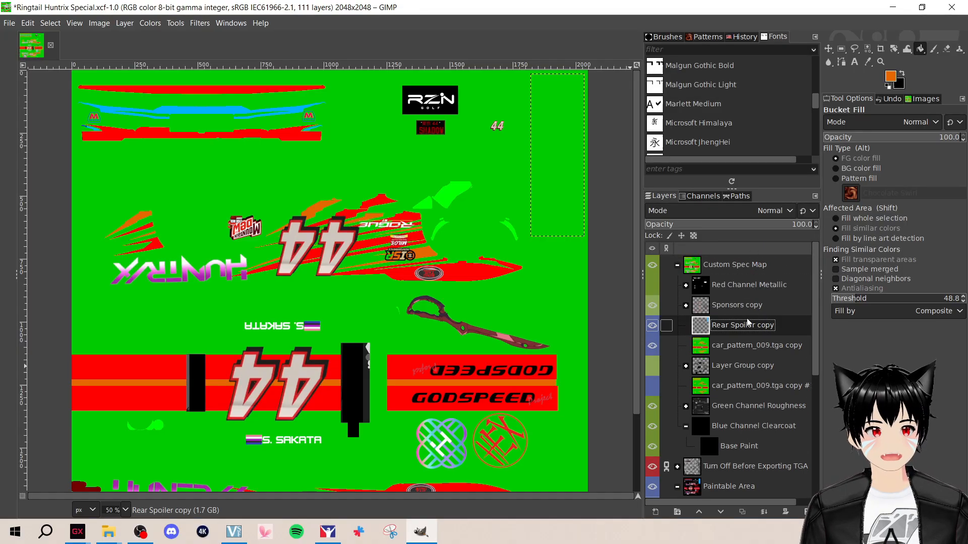
Bucket-fill the spoiler shape on the Rear Spoiler copy layer with orange e66600
{"action": "left_click", "coordinate": [575, 172]}
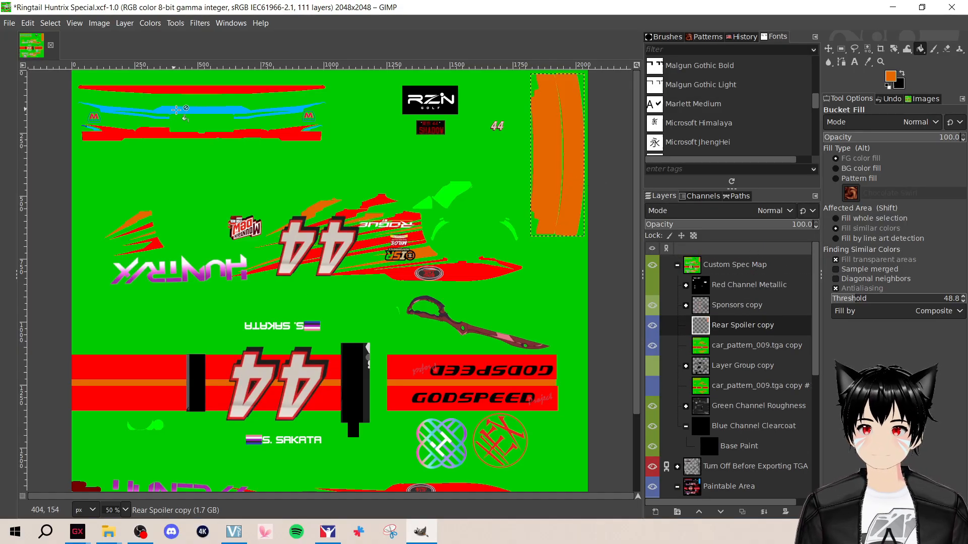
{"action": "left_click", "coordinate": [726, 347]}
{"action": "left_click", "coordinate": [740, 329]}
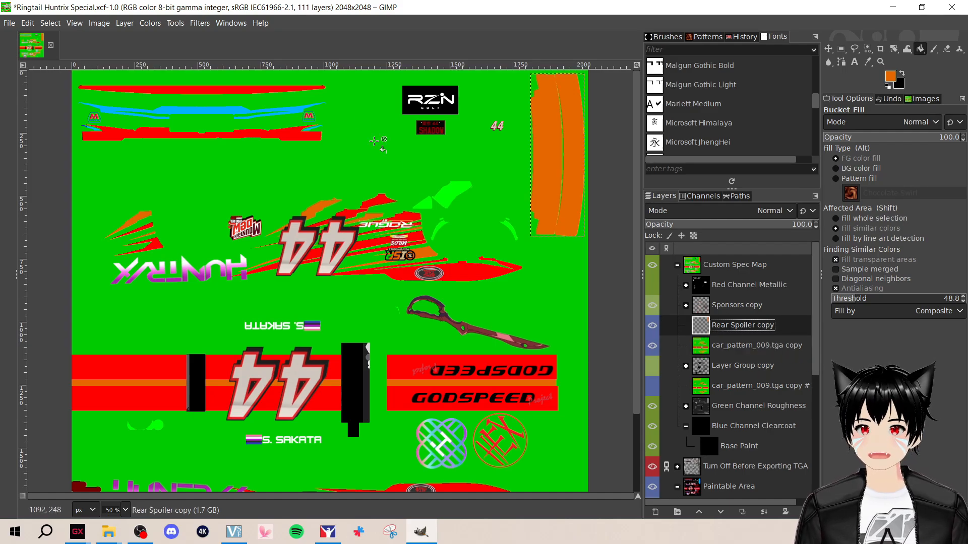
On the car_pattern_009.tga copy layer, bucket-fill the blue bumper stripes and the small blue tips beside the Marathon logos with orange e66600
{"action": "left_click", "coordinate": [743, 346]}
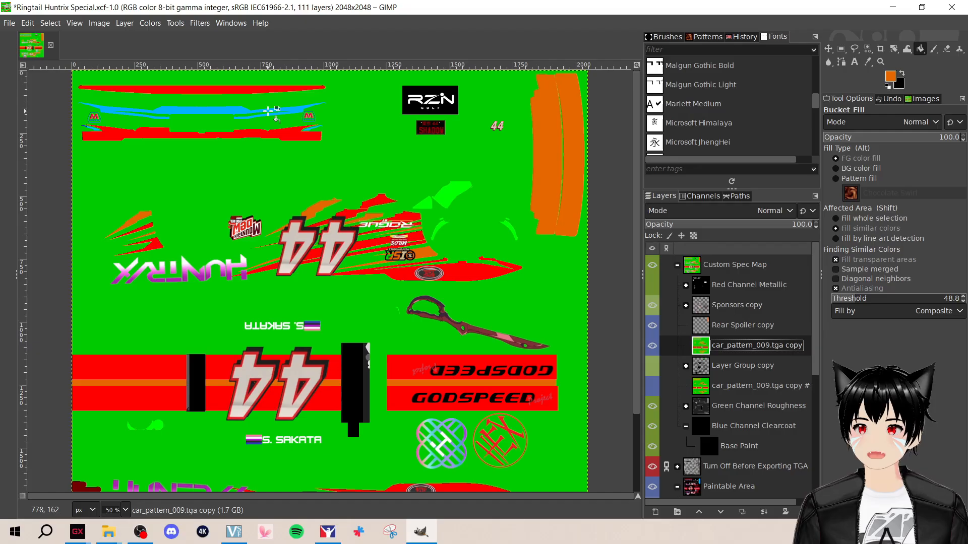
{"action": "scroll", "coordinate": [268, 110], "scroll_direction": "up", "scroll_amount": 3}
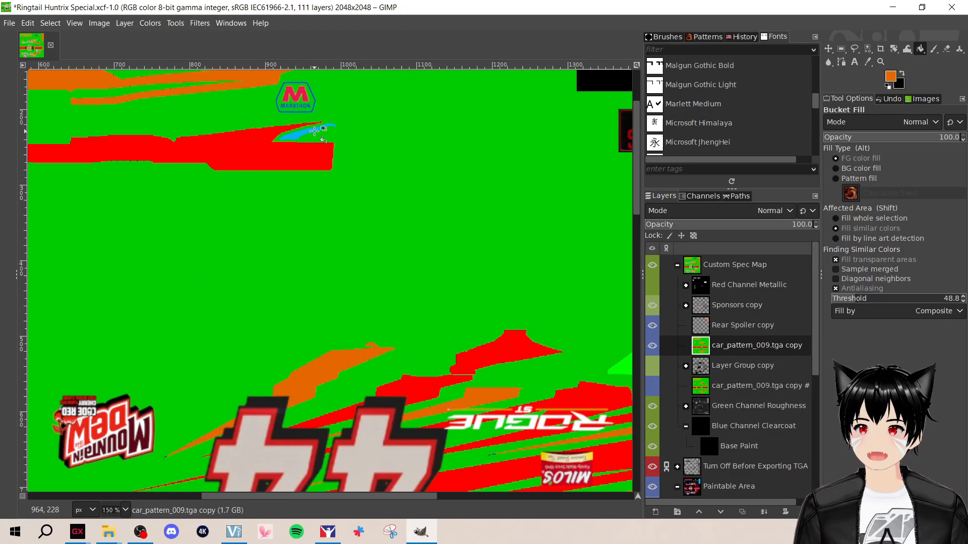
{"action": "left_click_drag", "start_coordinate": [411, 500], "coordinate": [195, 488]}
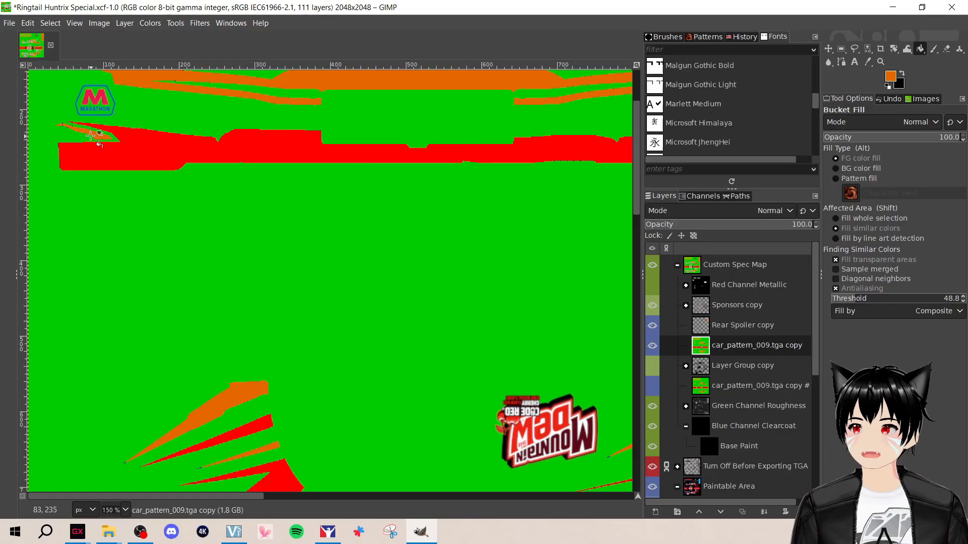
{"action": "scroll", "coordinate": [281, 157], "scroll_direction": "down", "scroll_amount": 1}
{"action": "scroll", "coordinate": [281, 156], "scroll_direction": "down", "scroll_amount": 2}
{"action": "left_click_drag", "start_coordinate": [411, 495], "coordinate": [526, 497]}
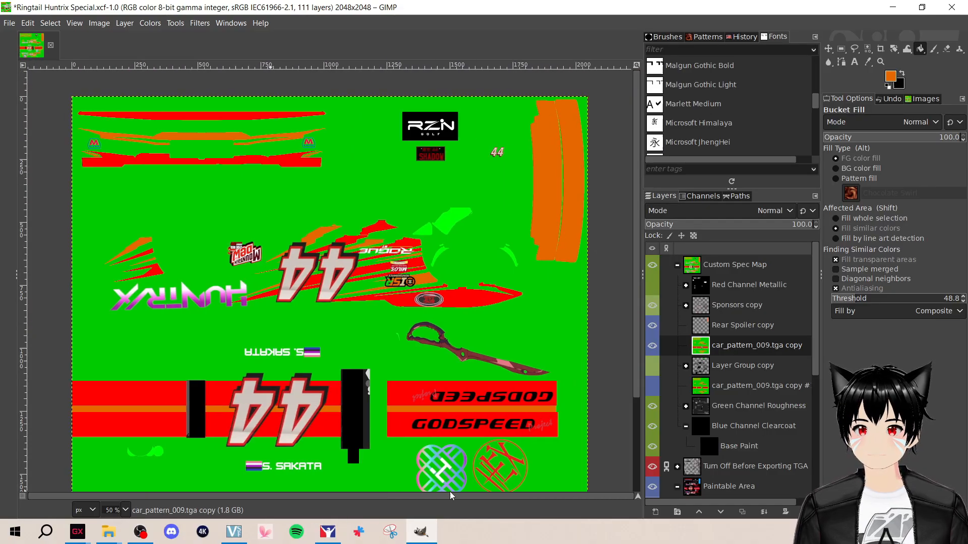
Delete the Sponsors copy group from the Custom Spec Map group
{"action": "scroll", "coordinate": [441, 177], "scroll_direction": "down", "scroll_amount": 1}
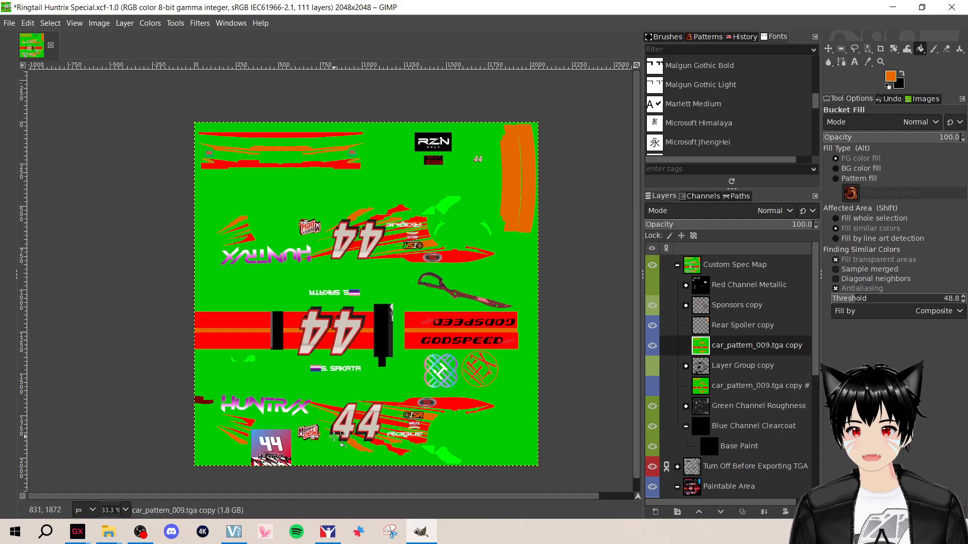
{"action": "left_click", "coordinate": [652, 365]}
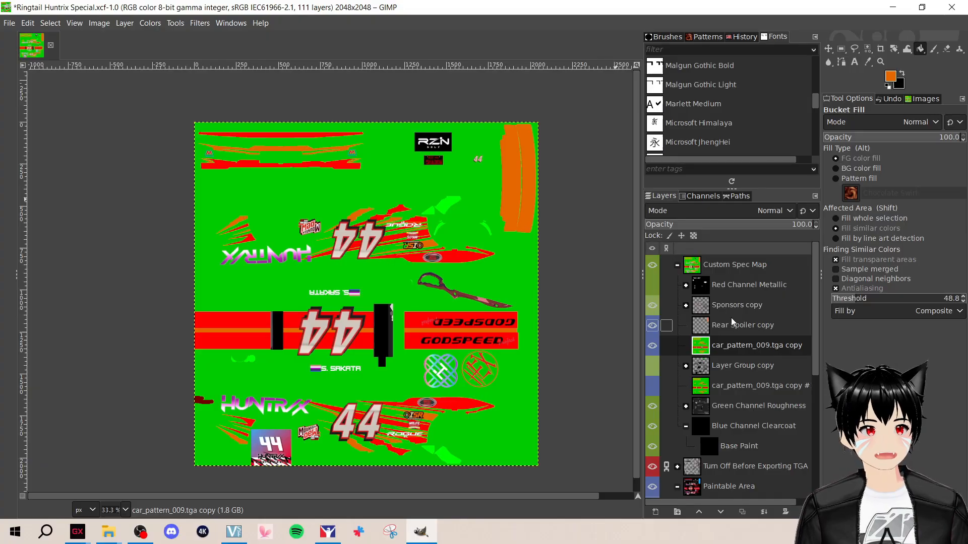
{"action": "left_click", "coordinate": [686, 306]}
{"action": "left_click", "coordinate": [751, 327]}
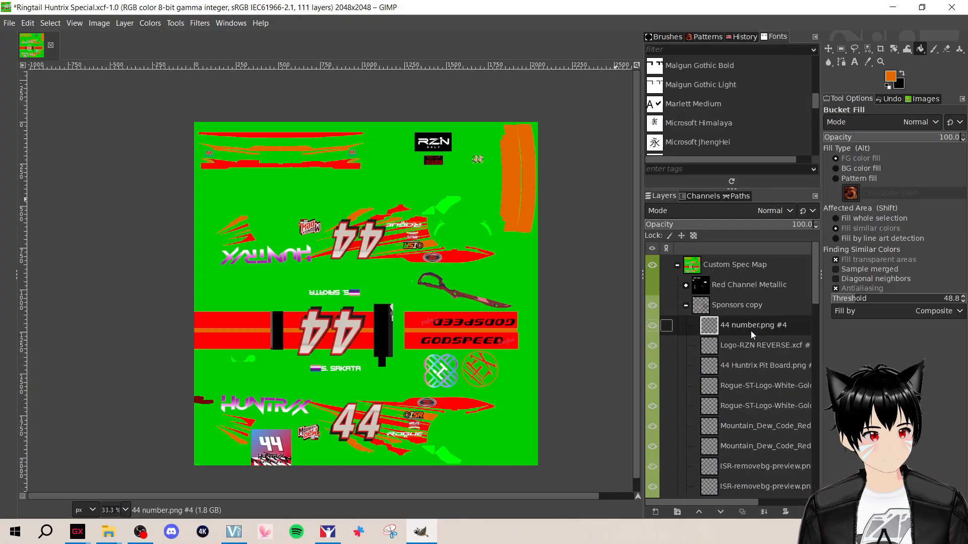
{"action": "left_click", "coordinate": [685, 305]}
{"action": "left_click", "coordinate": [766, 307]}
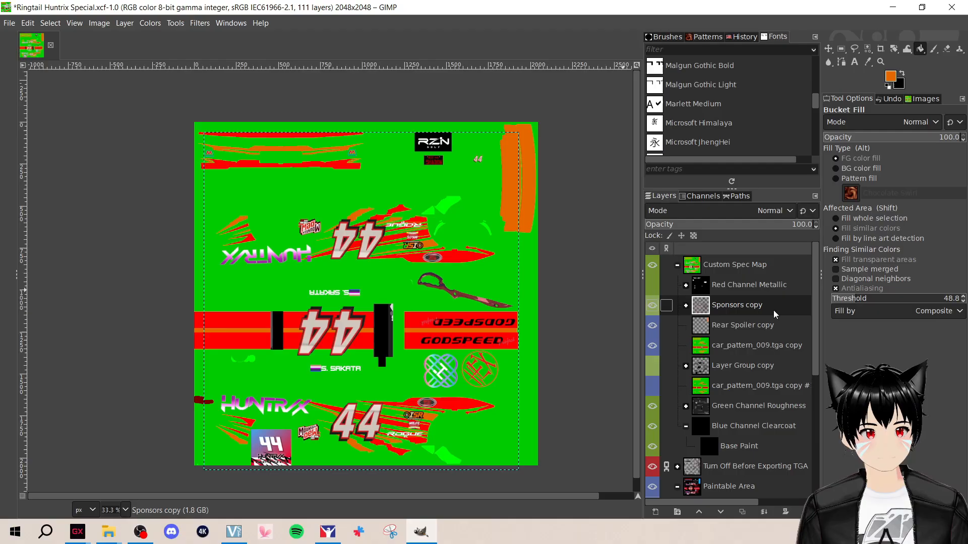
{"action": "left_click", "coordinate": [807, 511]}
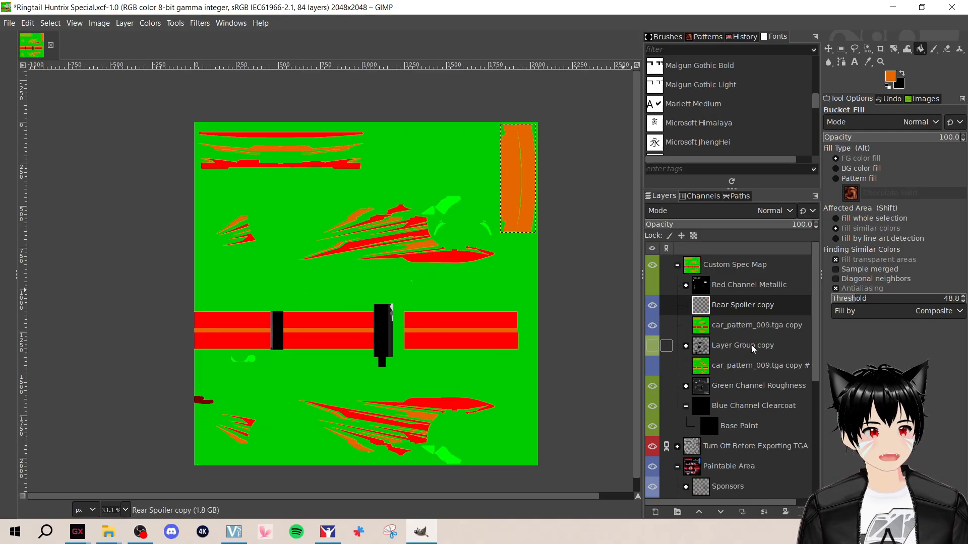
Move the Layer Group copy group directly above Rear Spoiler copy in Custom Spec Map and make it visible
{"action": "left_click_drag", "start_coordinate": [751, 345], "coordinate": [751, 305]}
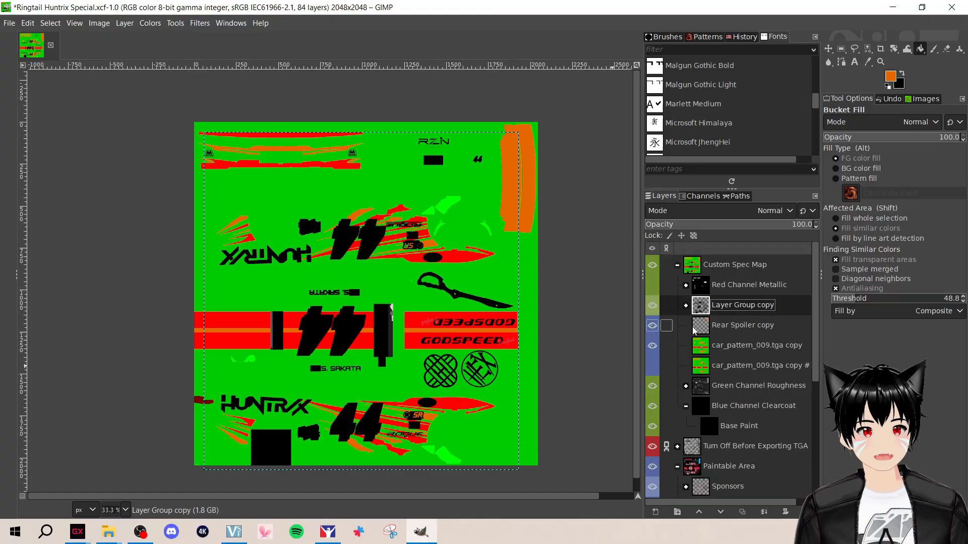
{"action": "scroll", "coordinate": [665, 453], "scroll_direction": "down", "scroll_amount": 2}
{"action": "scroll", "coordinate": [666, 444], "scroll_direction": "up", "scroll_amount": 2}
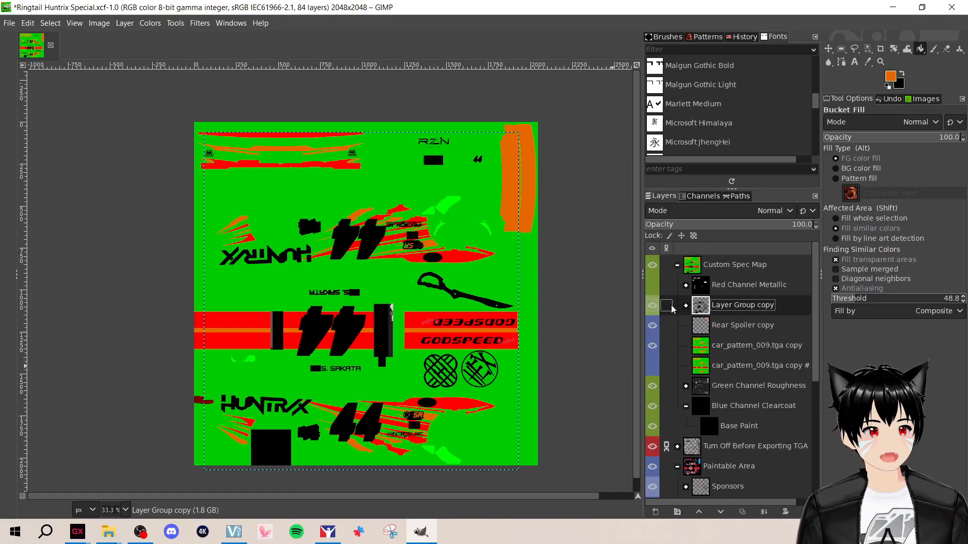
Compare the Custom Spec Map group with the painted livery beneath it, and check the Red Channel Metallic group around the roof
{"action": "left_click", "coordinate": [652, 266]}
{"action": "left_click", "coordinate": [652, 266]}
{"action": "left_click", "coordinate": [652, 265]}
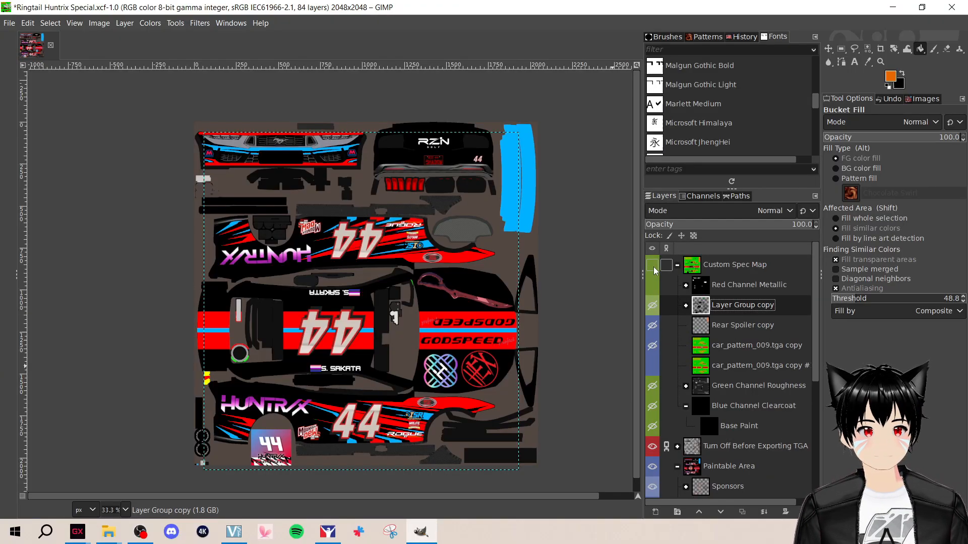
{"action": "left_click", "coordinate": [652, 265]}
{"action": "left_click", "coordinate": [653, 269]}
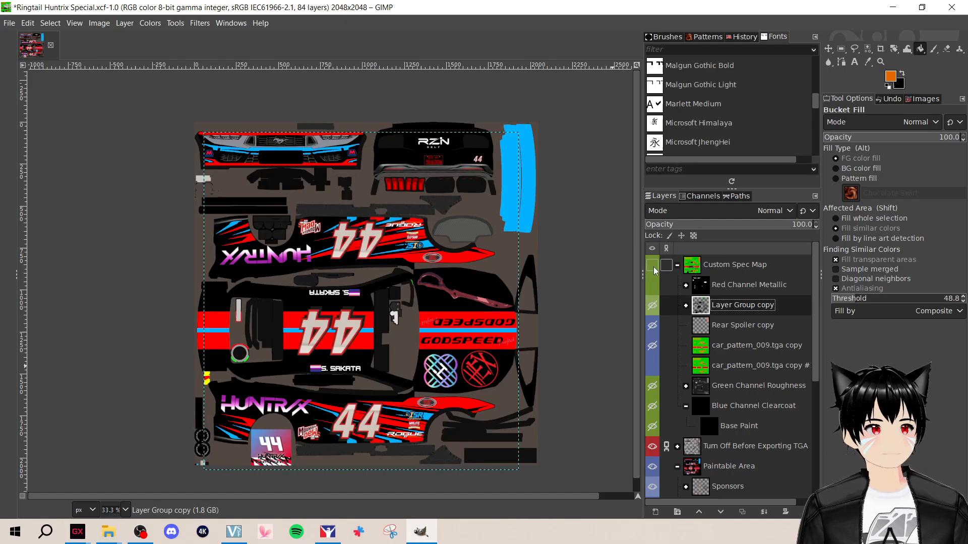
{"action": "left_click", "coordinate": [653, 269]}
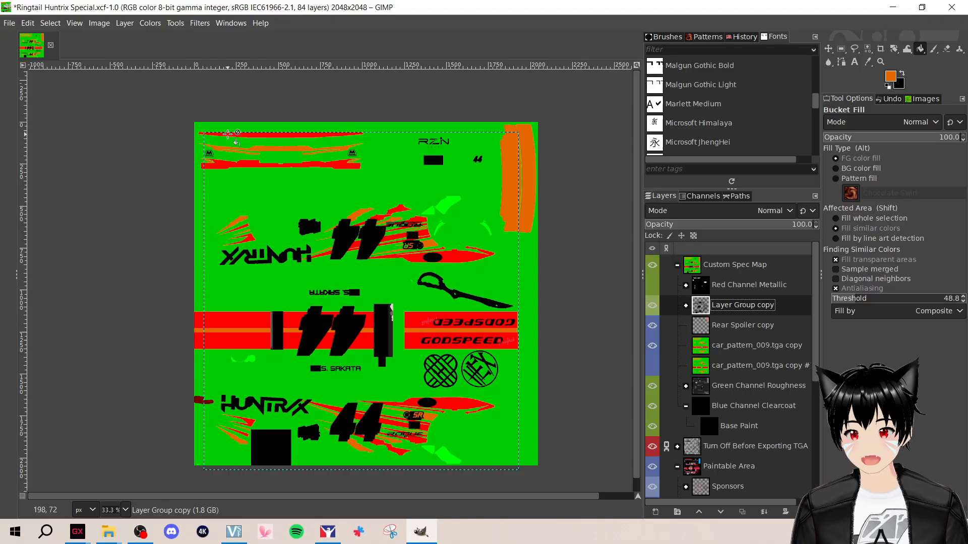
{"action": "scroll", "coordinate": [378, 353], "scroll_direction": "up", "scroll_amount": 3}
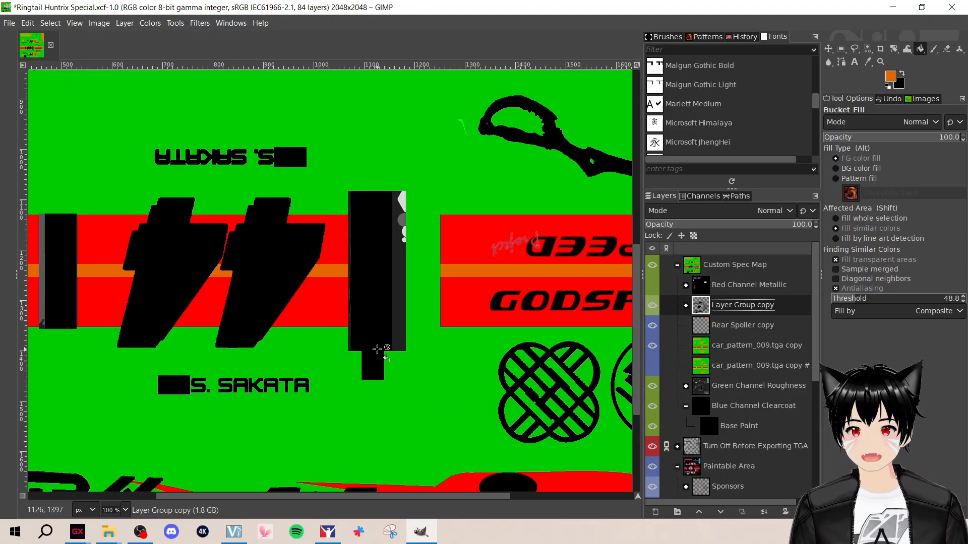
{"action": "left_click", "coordinate": [655, 286]}
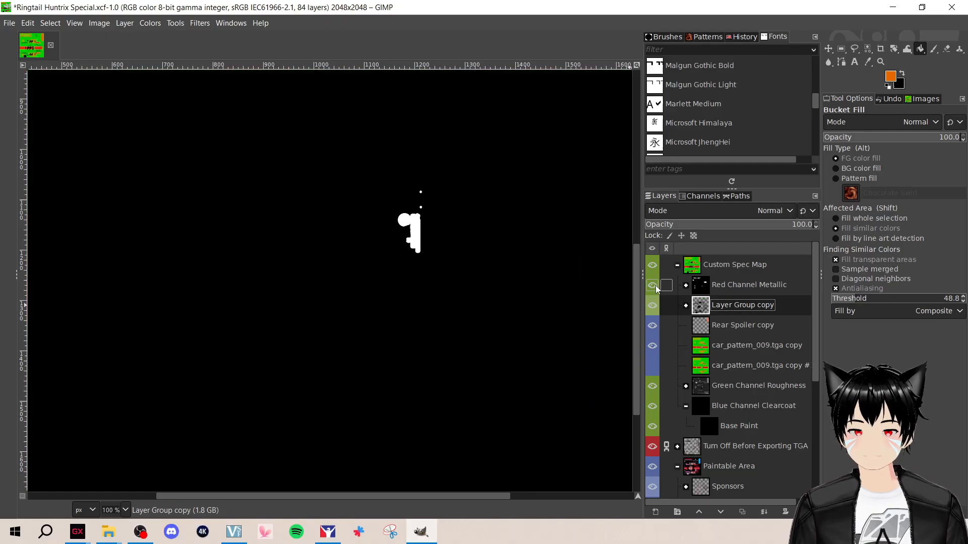
{"action": "left_click", "coordinate": [655, 286]}
{"action": "left_click", "coordinate": [651, 265]}
{"action": "left_click", "coordinate": [651, 265]}
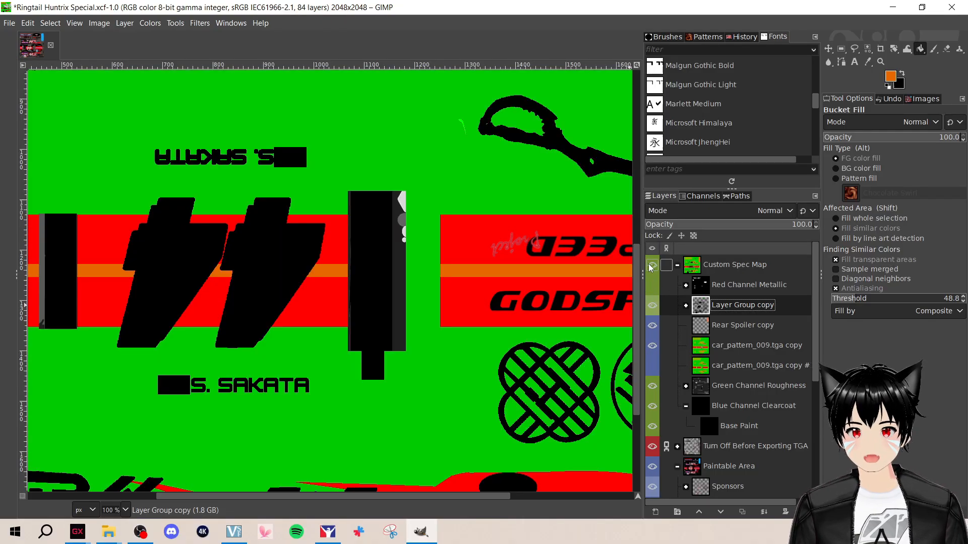
{"action": "left_click", "coordinate": [651, 266]}
{"action": "left_click", "coordinate": [652, 266]}
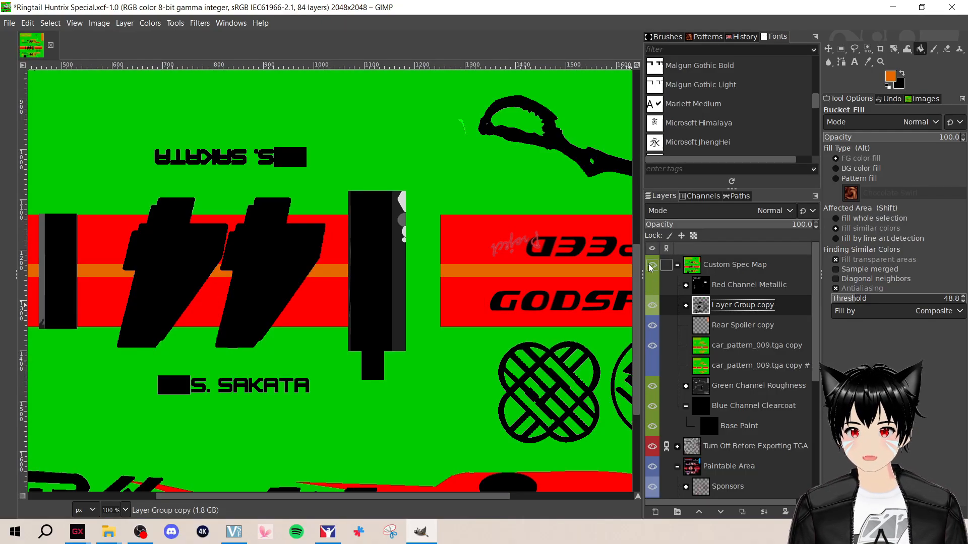
On the car_pattern_009.tga copy layer, bucket-fill the two black bars crossing the central roof stripe with green 00cc00
{"action": "left_click_drag", "start_coordinate": [411, 497], "coordinate": [384, 500]}
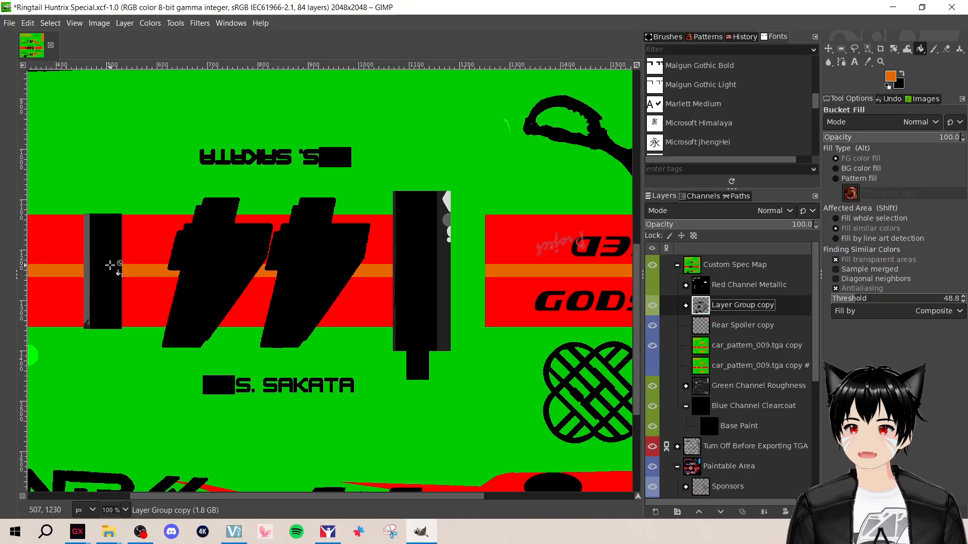
{"action": "left_click", "coordinate": [889, 80]}
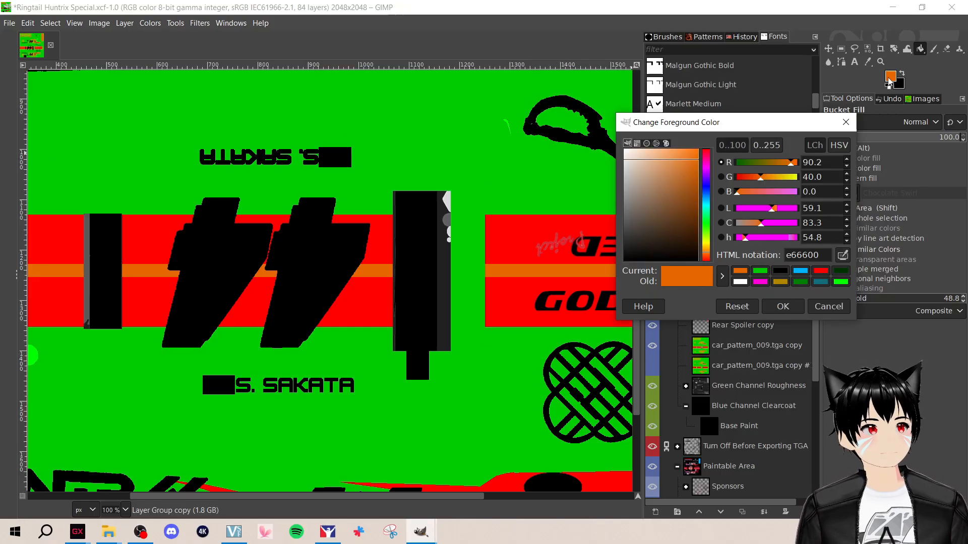
{"action": "left_click", "coordinate": [758, 272]}
{"action": "left_click", "coordinate": [782, 306]}
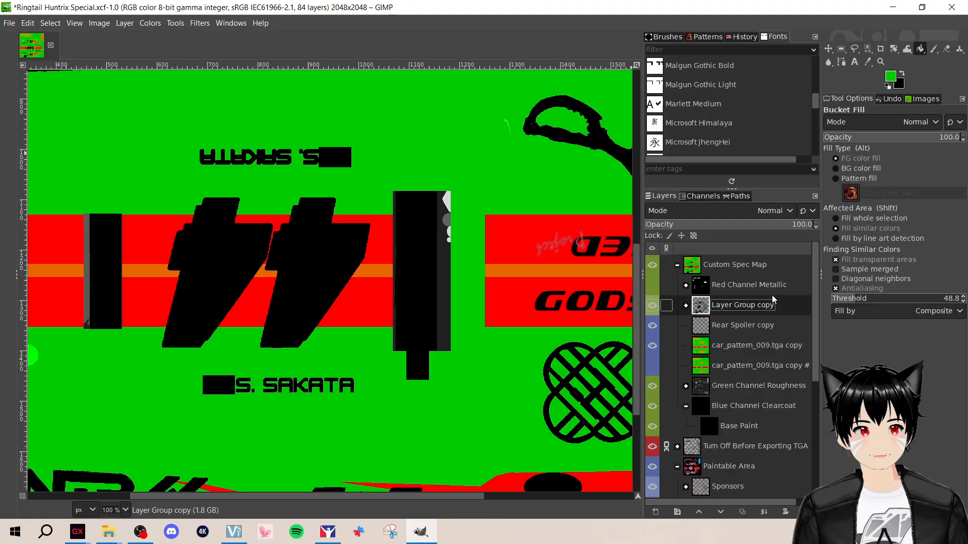
{"action": "left_click", "coordinate": [751, 346]}
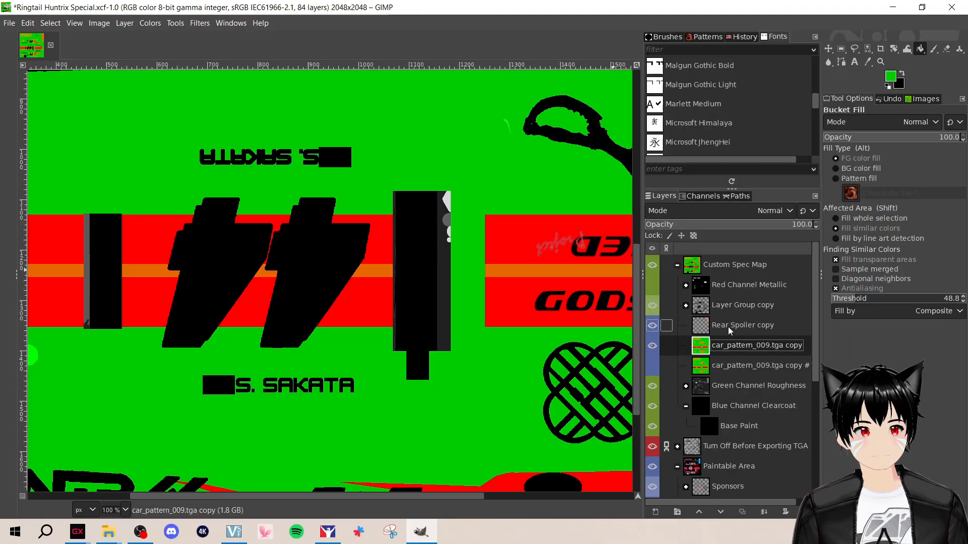
{"action": "left_click", "coordinate": [448, 281]}
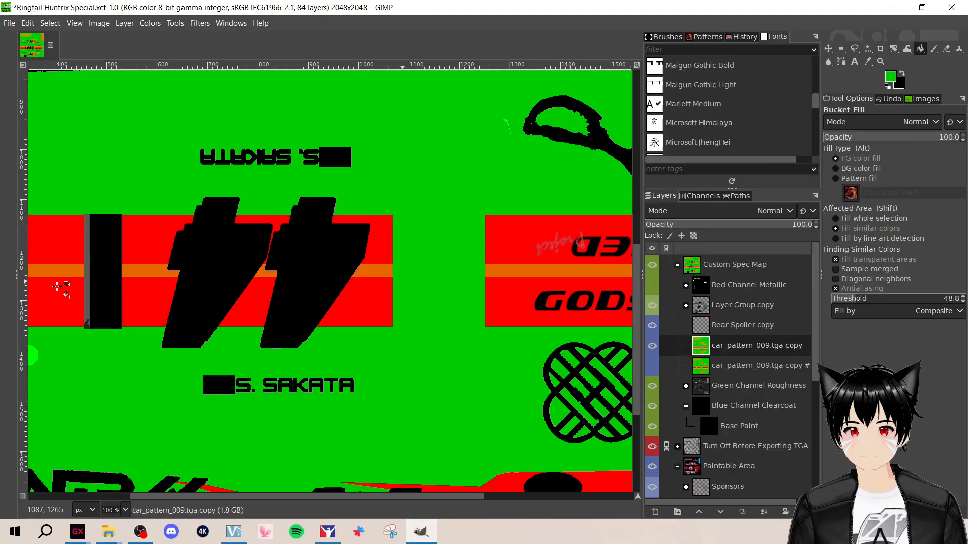
{"action": "left_click", "coordinate": [121, 287]}
{"action": "scroll", "coordinate": [374, 313], "scroll_direction": "down", "scroll_amount": 3}
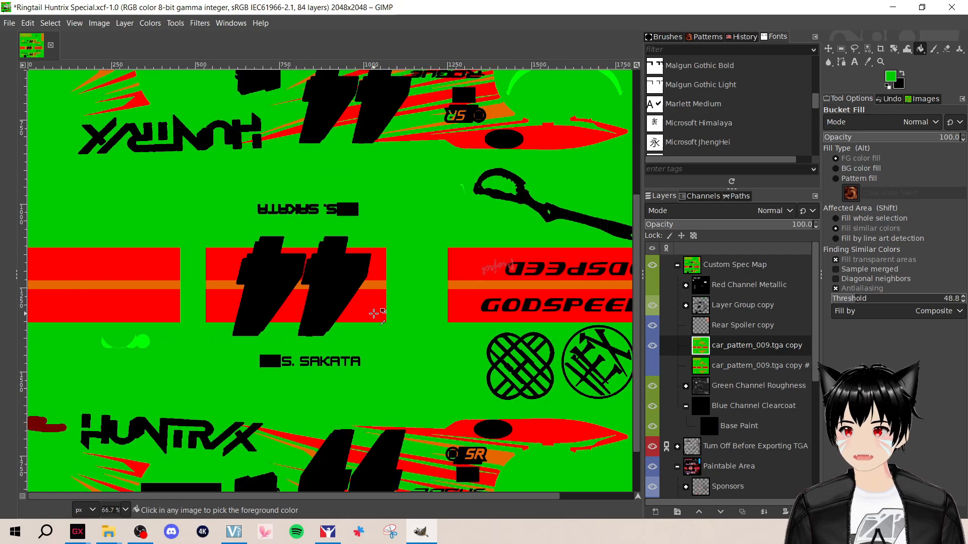
Try an orange e66600 bucket fill at the scissor blade with the car_pattern_009.tga copy layer active, and undo the fill
{"action": "scroll", "coordinate": [373, 313], "scroll_direction": "up", "scroll_amount": 1}
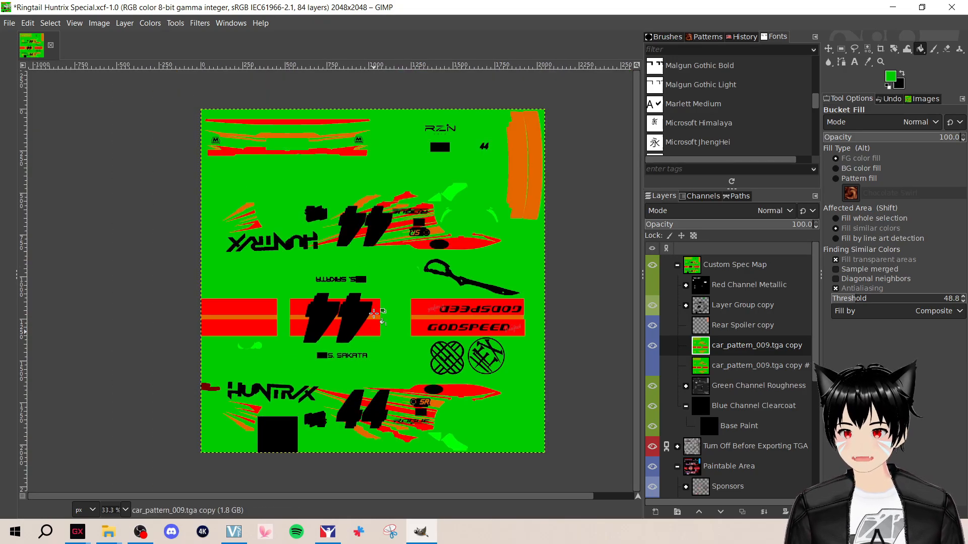
{"action": "scroll", "coordinate": [425, 423], "scroll_direction": "up", "scroll_amount": 5}
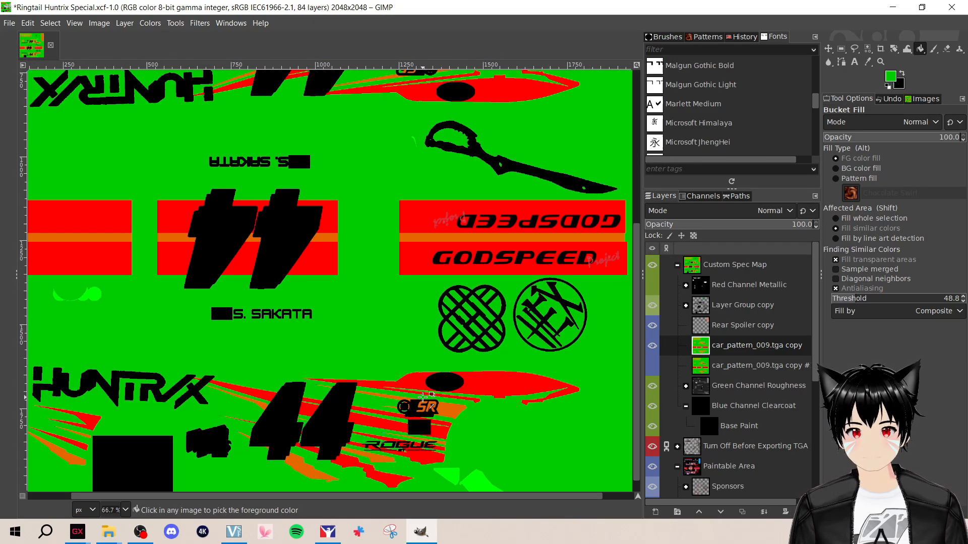
{"action": "scroll", "coordinate": [422, 397], "scroll_direction": "down", "scroll_amount": 4}
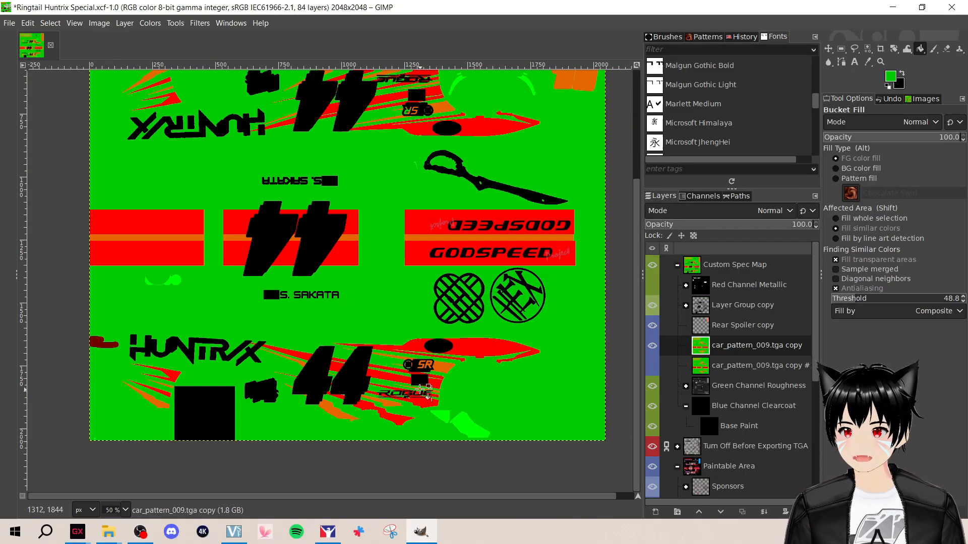
{"action": "scroll", "coordinate": [421, 390], "scroll_direction": "up", "scroll_amount": 3}
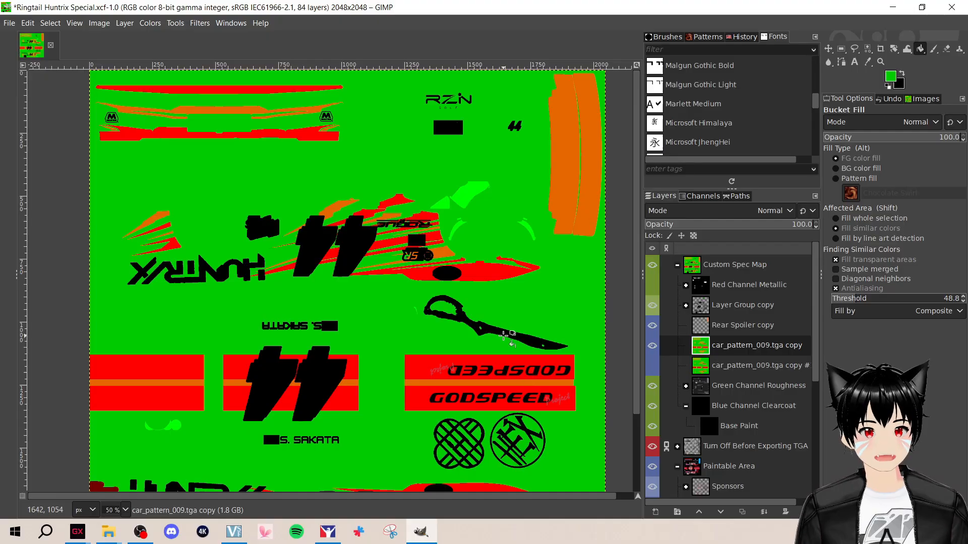
{"action": "left_click", "coordinate": [890, 76]}
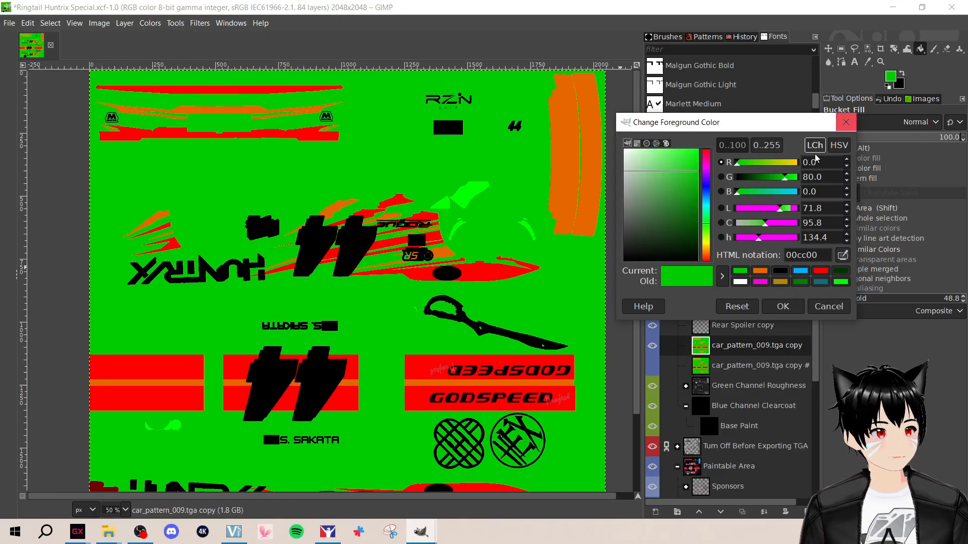
{"action": "left_click", "coordinate": [760, 272]}
{"action": "left_click", "coordinate": [783, 306]}
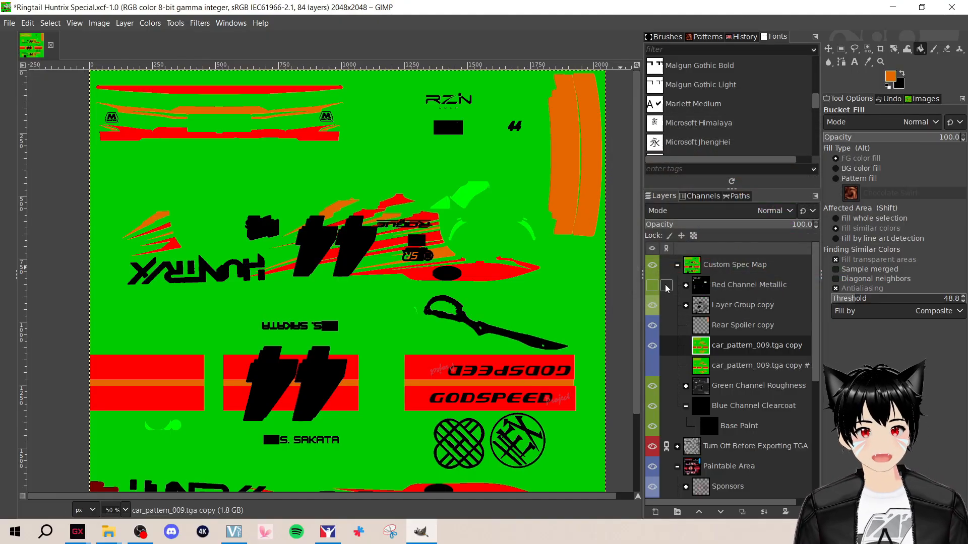
{"action": "left_click", "coordinate": [499, 331]}
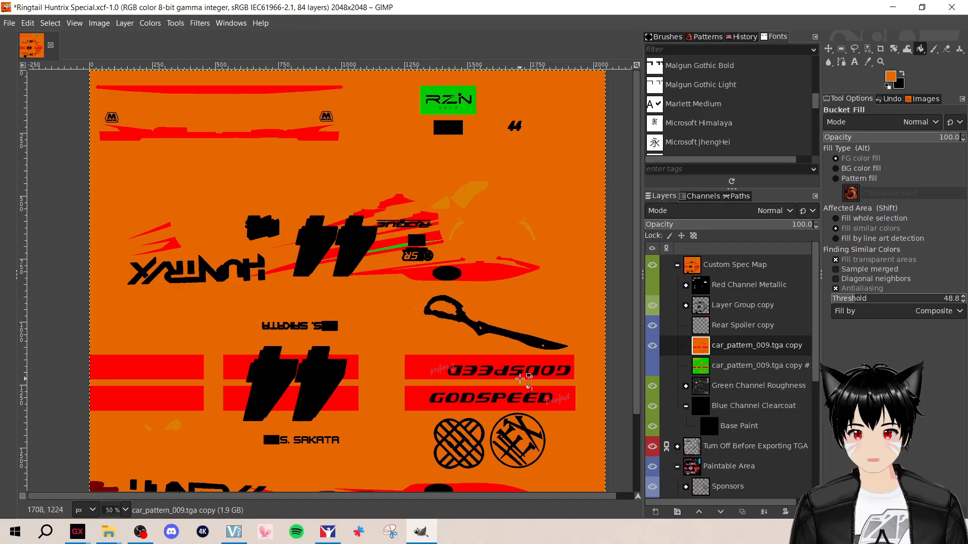
{"action": "key", "text": "ctrl+z"}
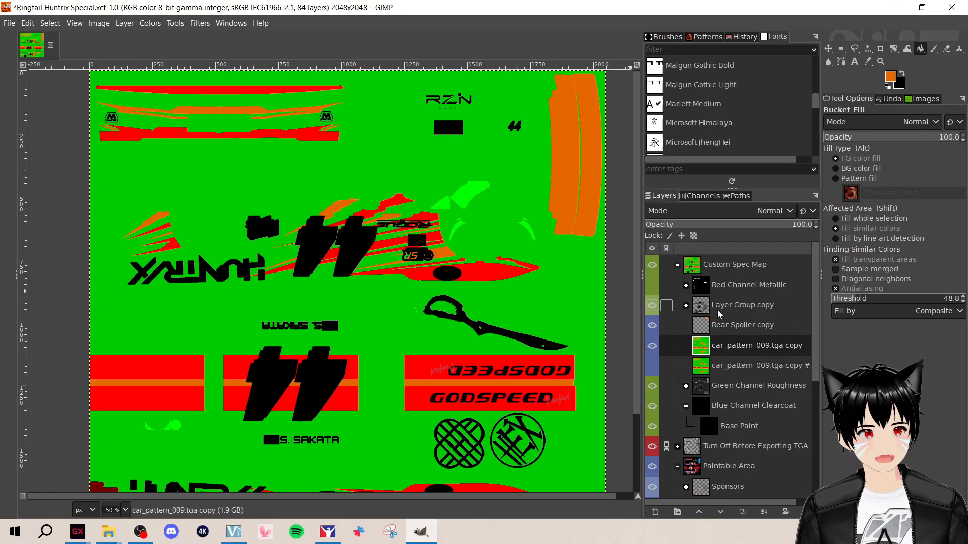
Try filling the scissor blade with orange e66600 on the scissor blade.png #1 layer inside Layer Group copy, and undo the fill
{"action": "left_click", "coordinate": [686, 306]}
{"action": "scroll", "coordinate": [767, 394], "scroll_direction": "down", "scroll_amount": 5}
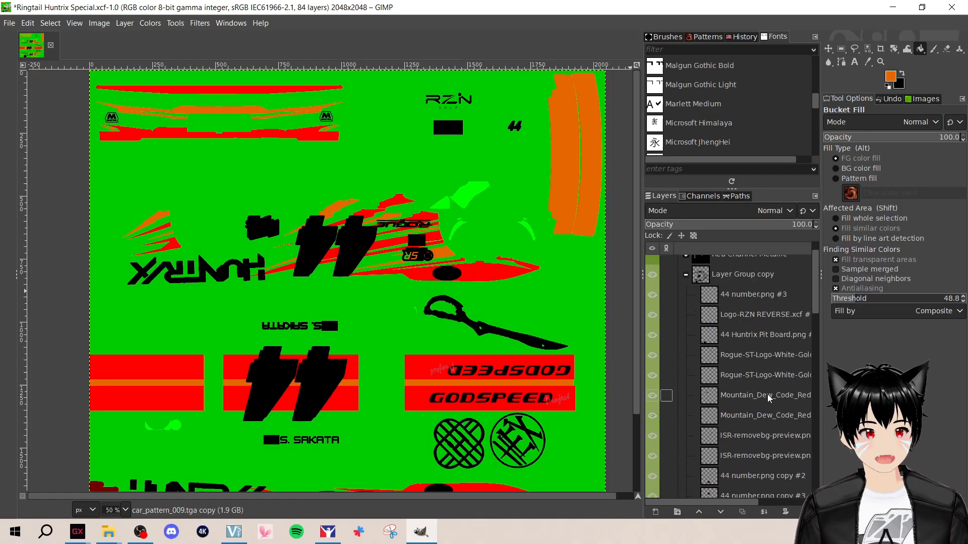
{"action": "scroll", "coordinate": [767, 401], "scroll_direction": "down", "scroll_amount": 3}
{"action": "left_click", "coordinate": [767, 401]}
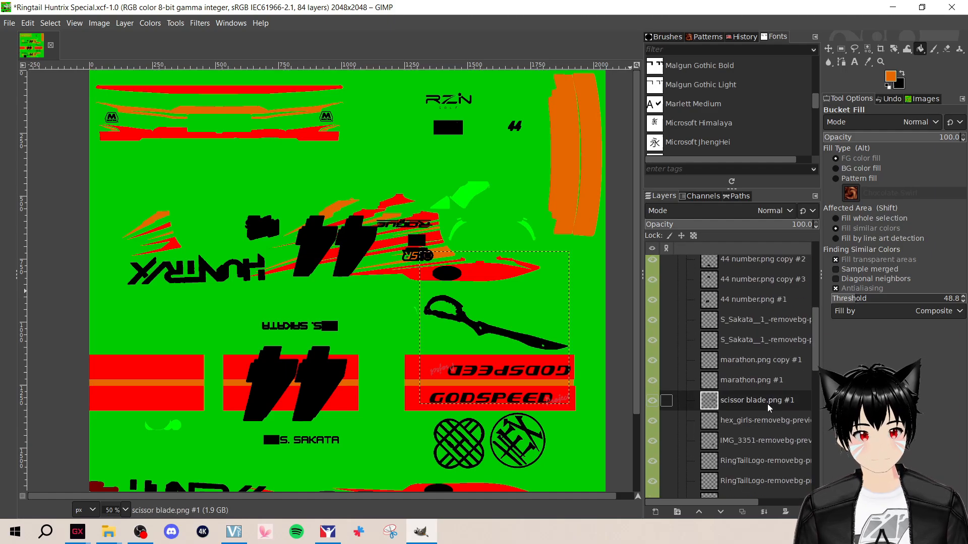
{"action": "left_click", "coordinate": [486, 332]}
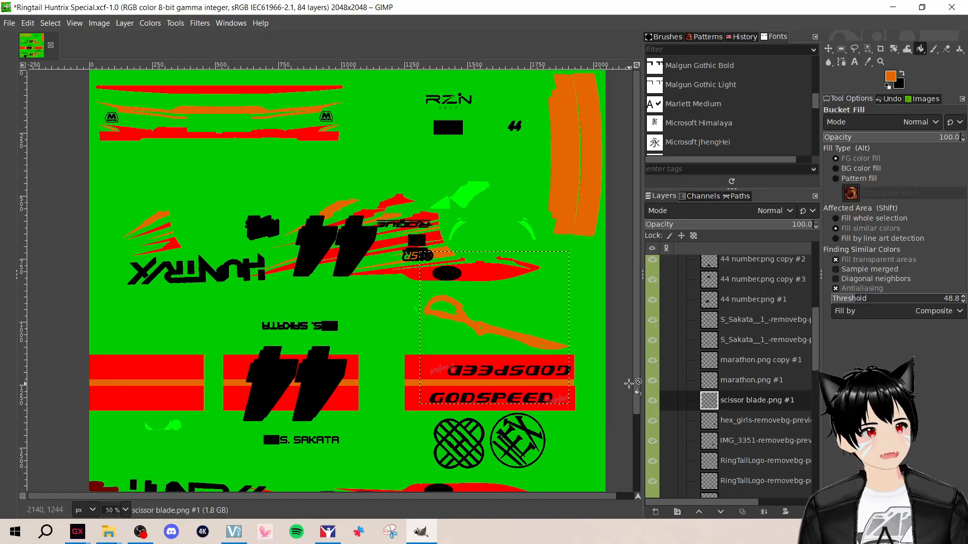
{"action": "key", "text": "ctrl"}
{"action": "key", "text": "ctrl+z"}
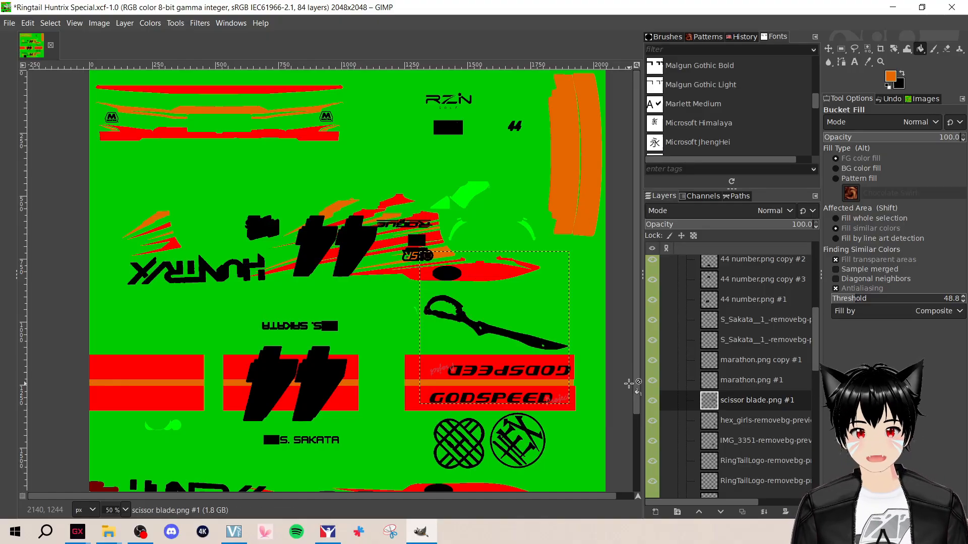
{"action": "scroll", "coordinate": [726, 289], "scroll_direction": "up", "scroll_amount": 6}
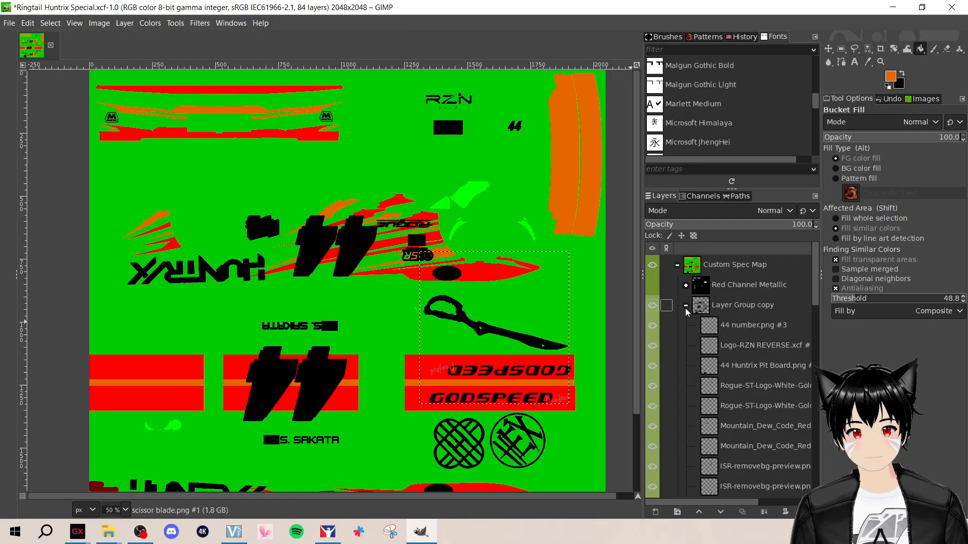
{"action": "left_click", "coordinate": [685, 306]}
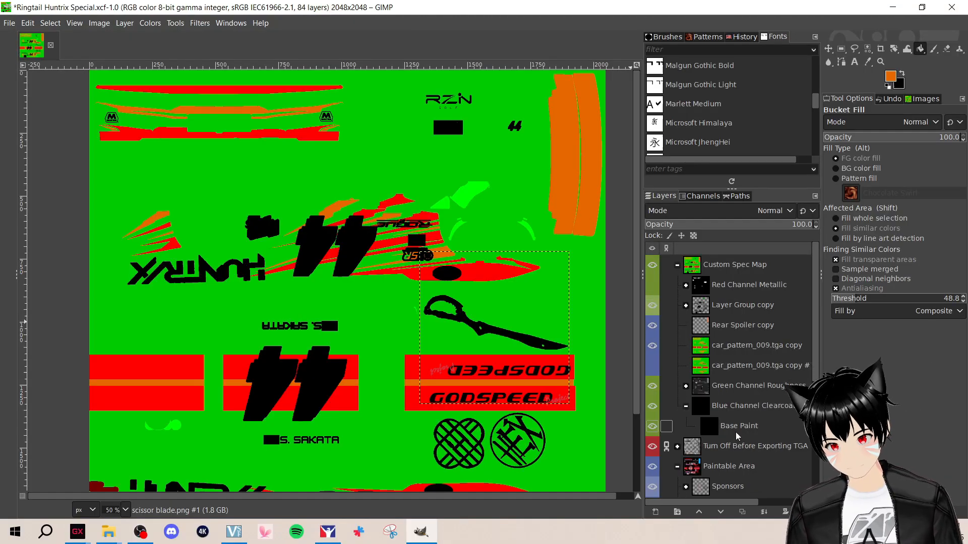
{"action": "scroll", "coordinate": [355, 225], "scroll_direction": "down", "scroll_amount": 3}
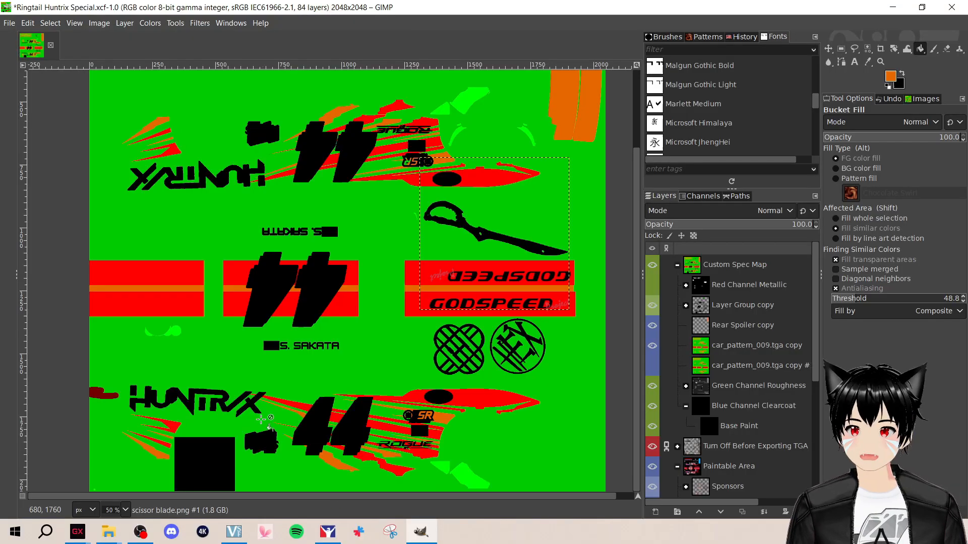
Export the spec map as a TGA, replacing the existing car_spec file in the Ringtail Huntrix Special folder
{"action": "left_click", "coordinate": [10, 24]}
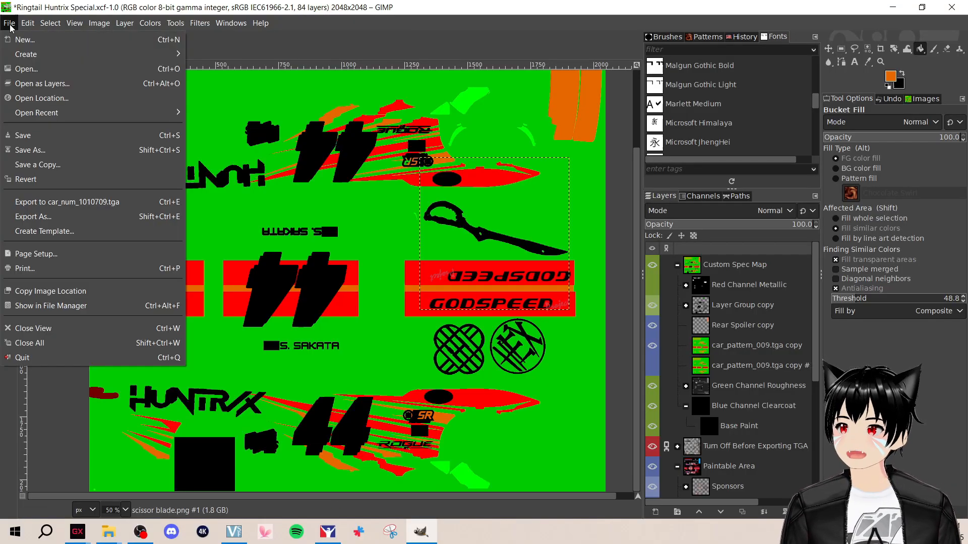
{"action": "left_click", "coordinate": [80, 218]}
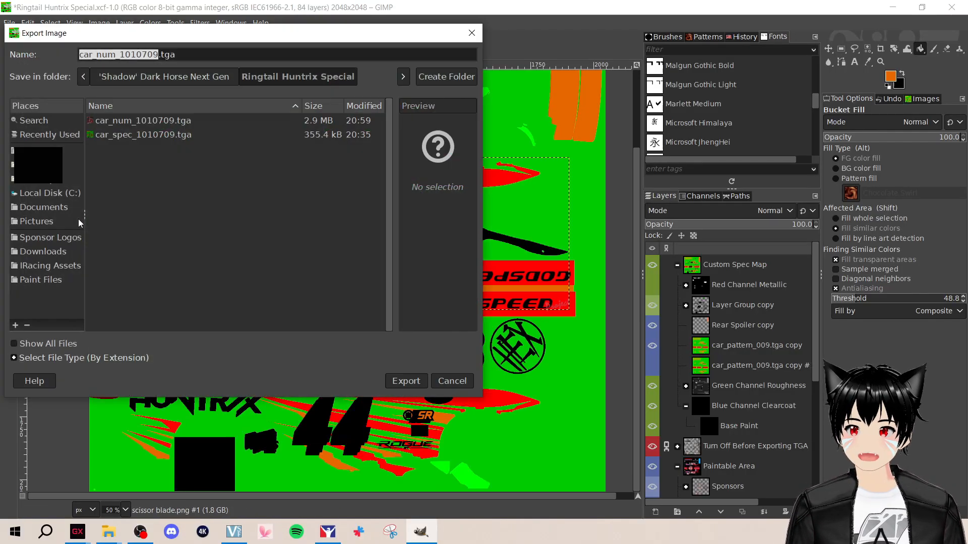
{"action": "left_click", "coordinate": [174, 135]}
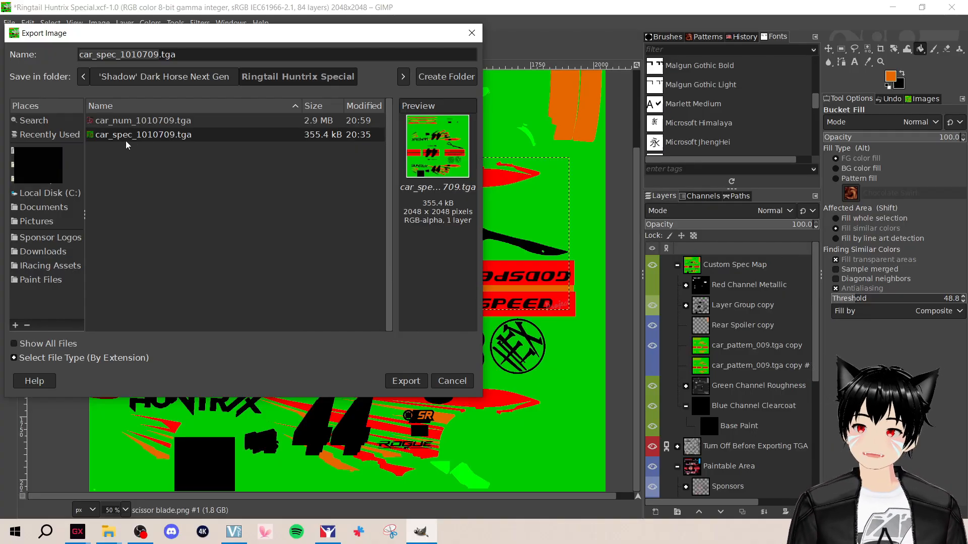
{"action": "left_click", "coordinate": [420, 386]}
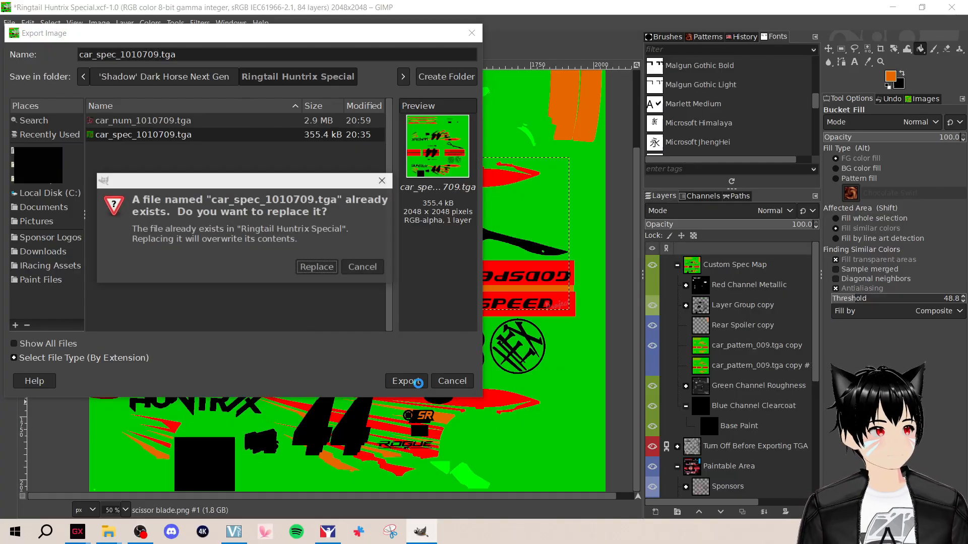
{"action": "left_click", "coordinate": [328, 274]}
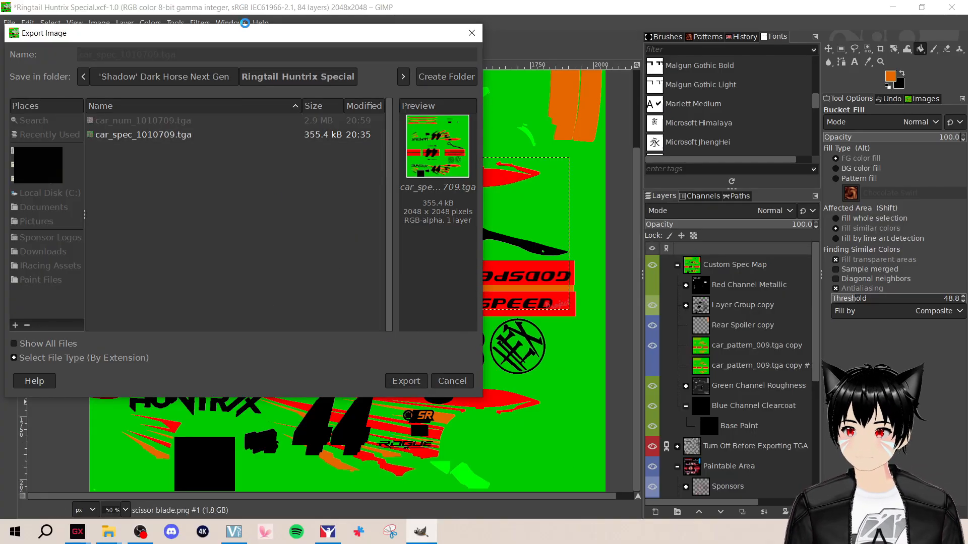
{"action": "left_click", "coordinate": [486, 315]}
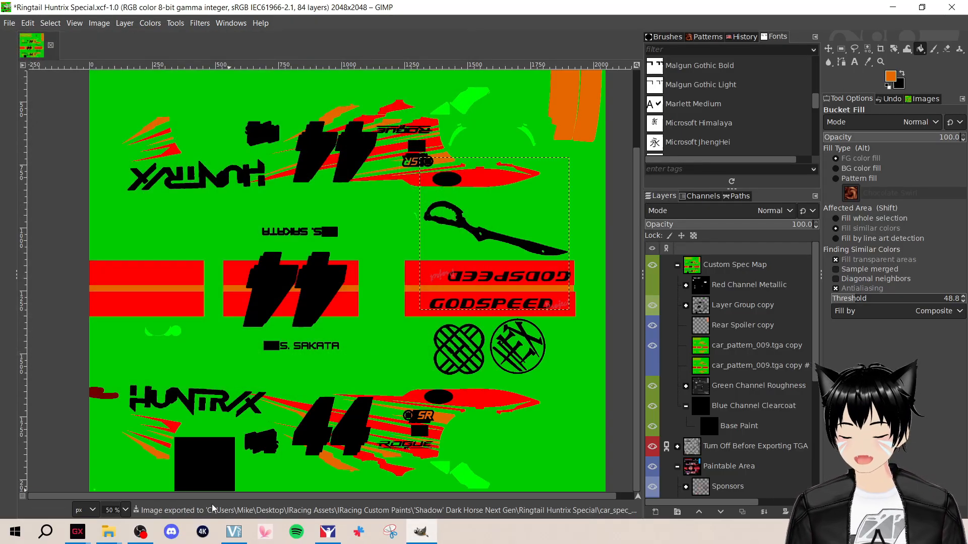
In File Explorer, copy the exported car_spec TGA from Ringtail Huntrix Special into iRacing's stockcars fordmustang2022 paint folder
{"action": "left_click", "coordinate": [108, 531]}
{"action": "left_click", "coordinate": [73, 471]}
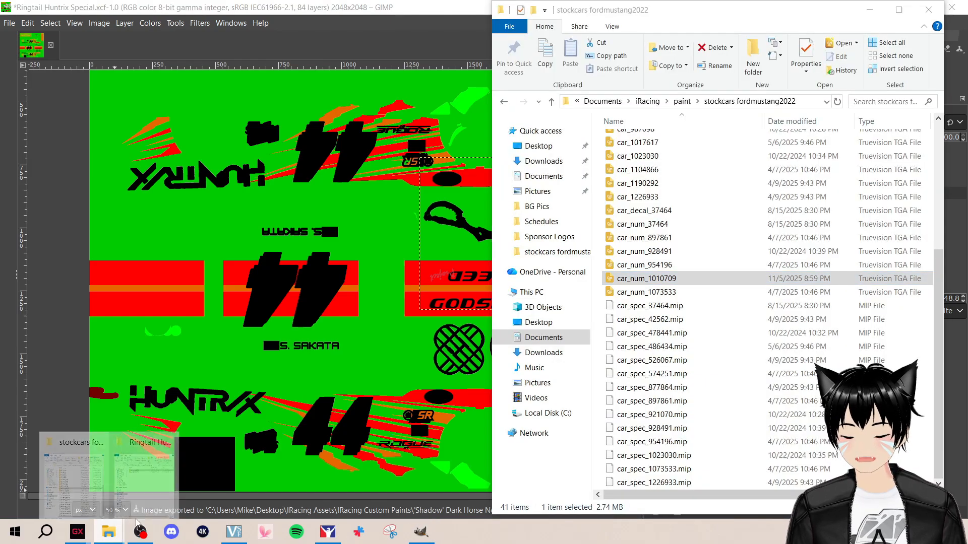
{"action": "left_click", "coordinate": [172, 494]}
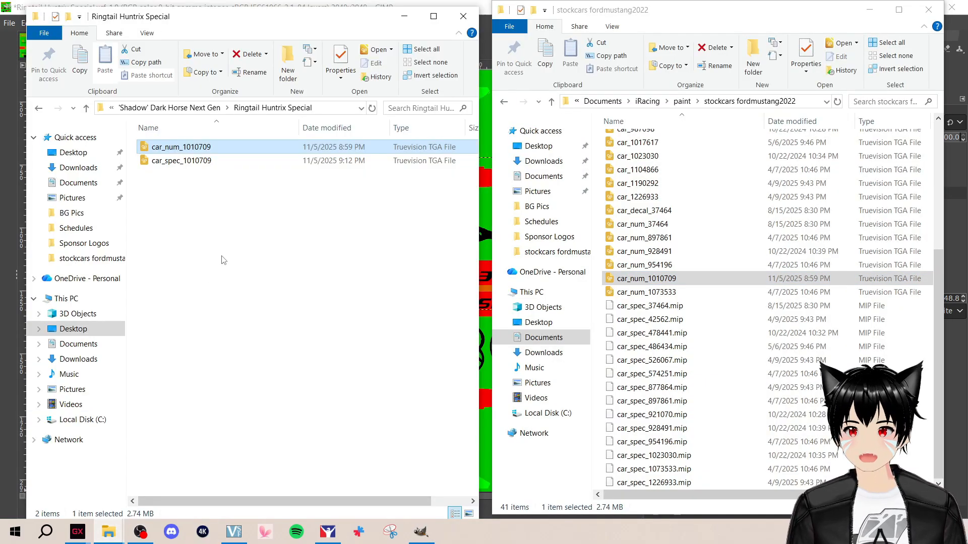
{"action": "right_click", "coordinate": [180, 165]}
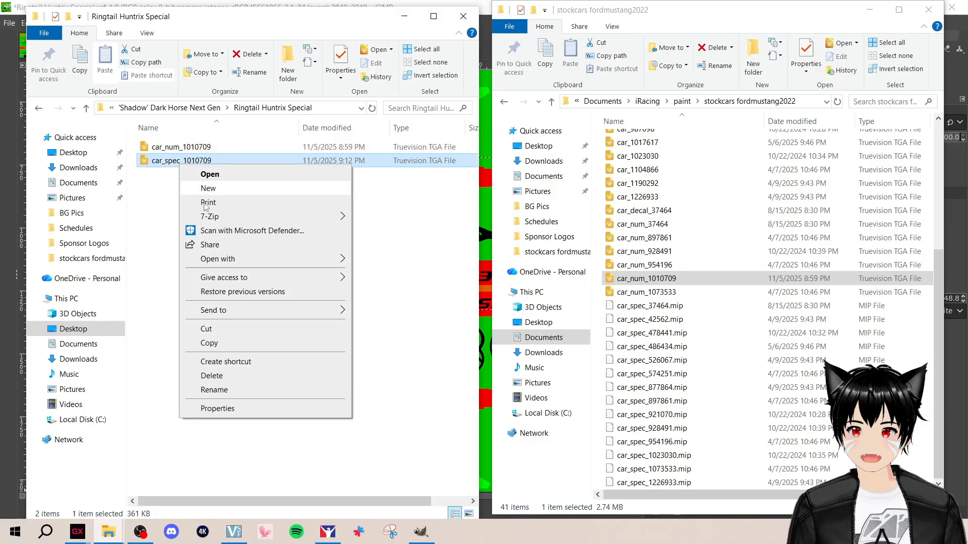
{"action": "left_click", "coordinate": [238, 344]}
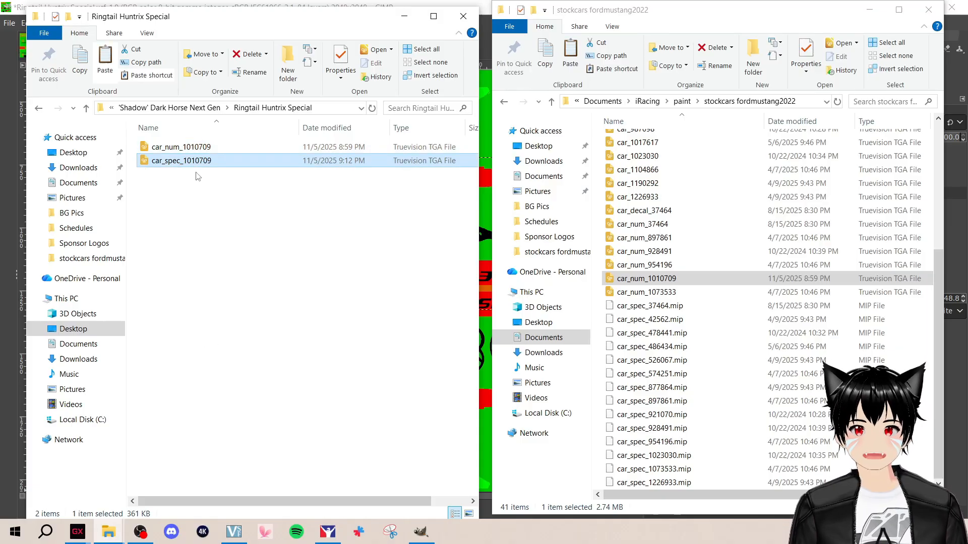
{"action": "left_click_drag", "start_coordinate": [196, 163], "coordinate": [188, 234]}
{"action": "left_click_drag", "start_coordinate": [297, 499], "coordinate": [251, 497]}
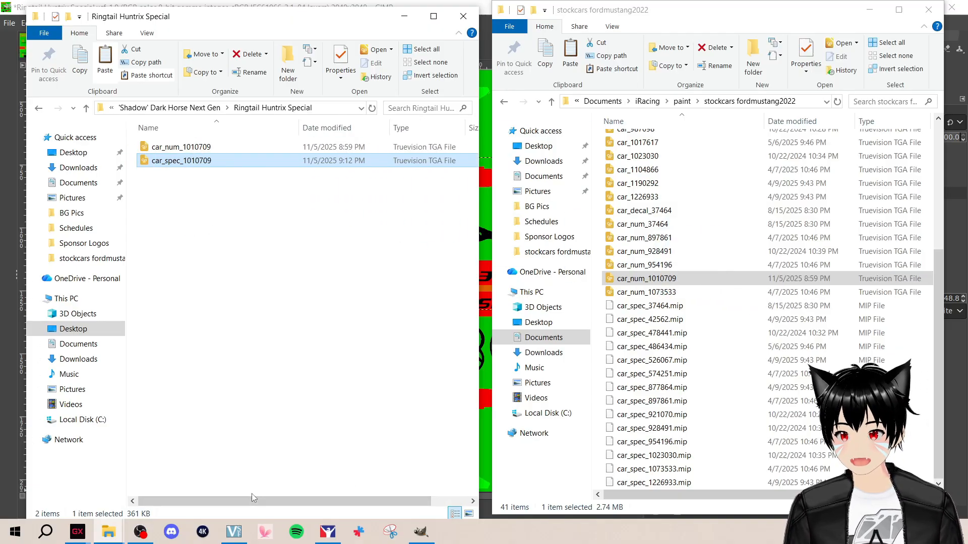
{"action": "right_click", "coordinate": [718, 306]}
{"action": "left_click", "coordinate": [750, 394]}
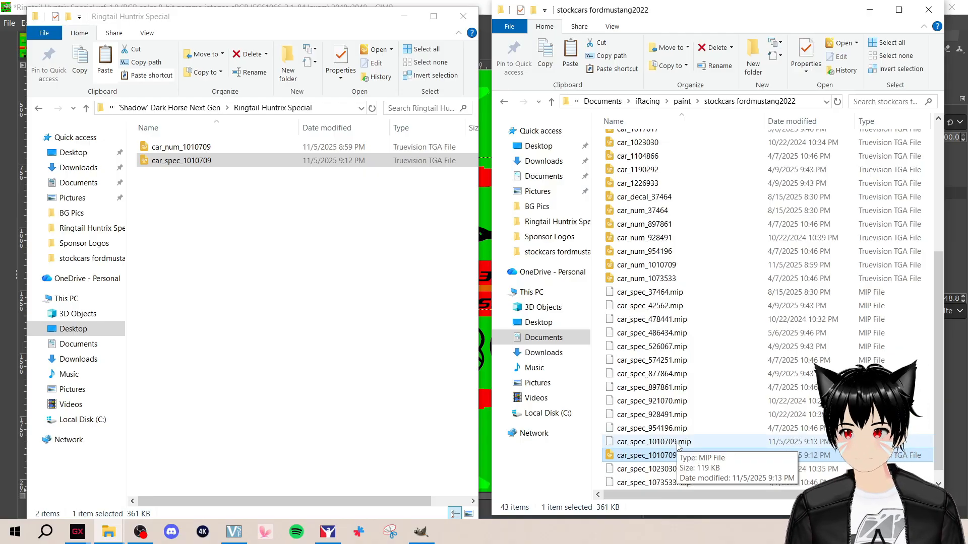
Switch to iRacing and examine the spec map finishes on both sides and the front of the Next Gen Ford Mustang model
{"action": "left_click", "coordinate": [328, 538]}
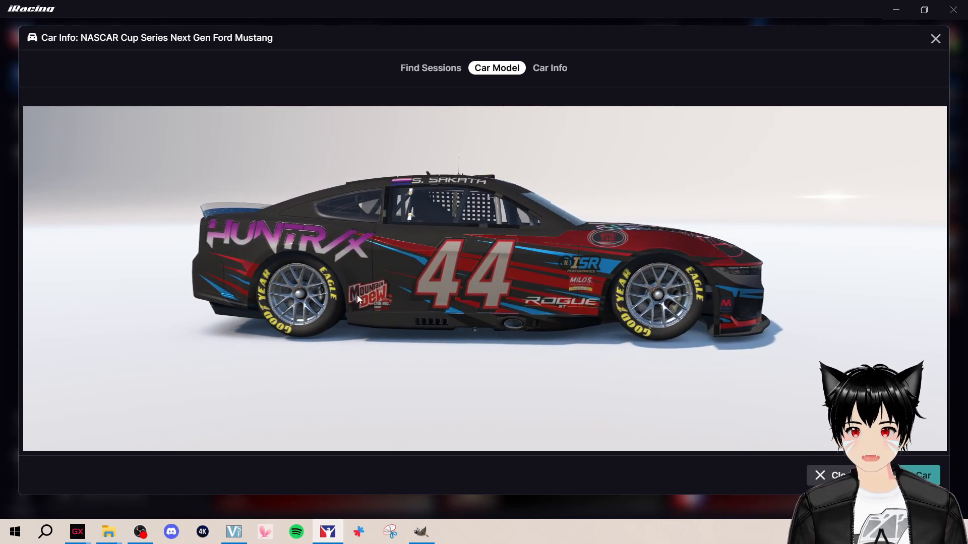
{"action": "left_click_drag", "start_coordinate": [429, 257], "coordinate": [274, 57]}
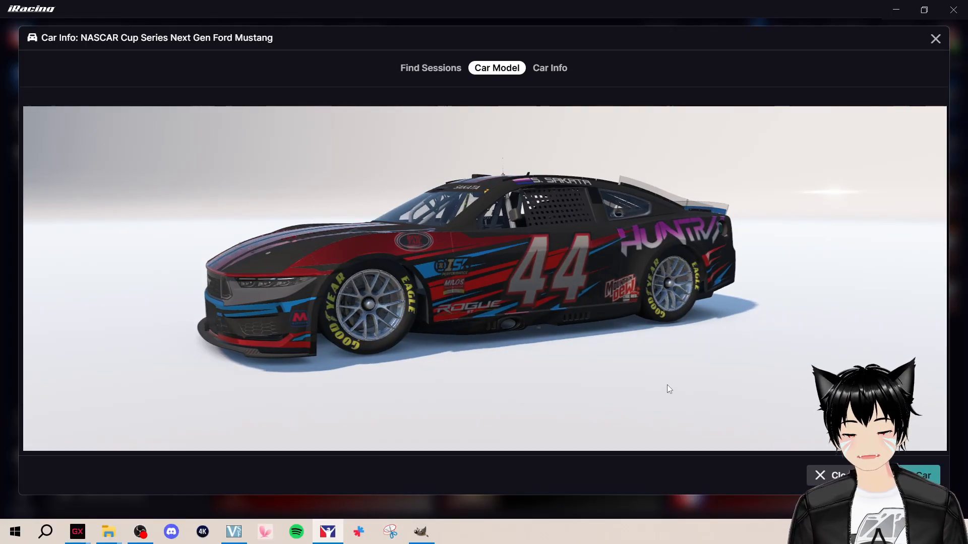
{"action": "left_click_drag", "start_coordinate": [249, 301], "coordinate": [334, 260]}
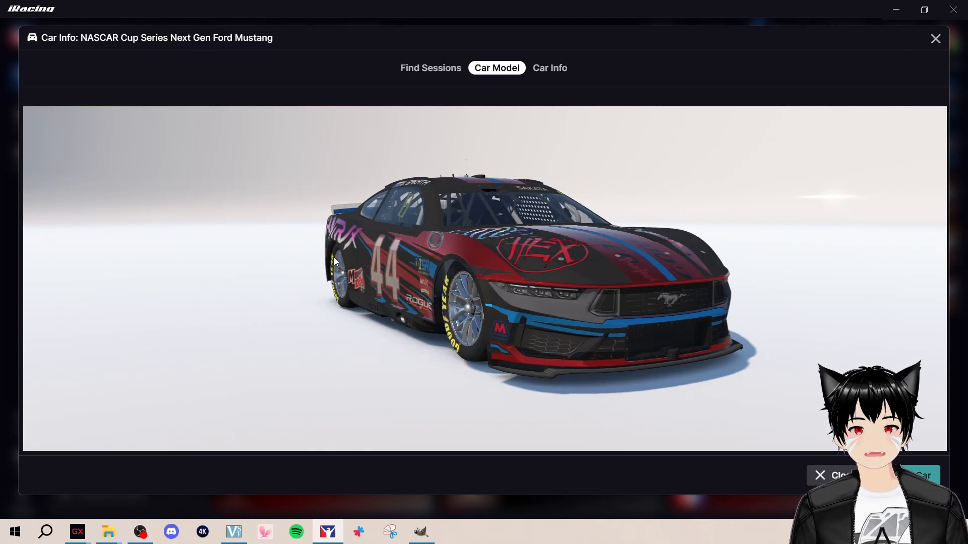
Return to GIMP and review the layer stack from the Custom Spec Map group down through Paintable Area to Base
{"action": "left_click", "coordinate": [421, 531]}
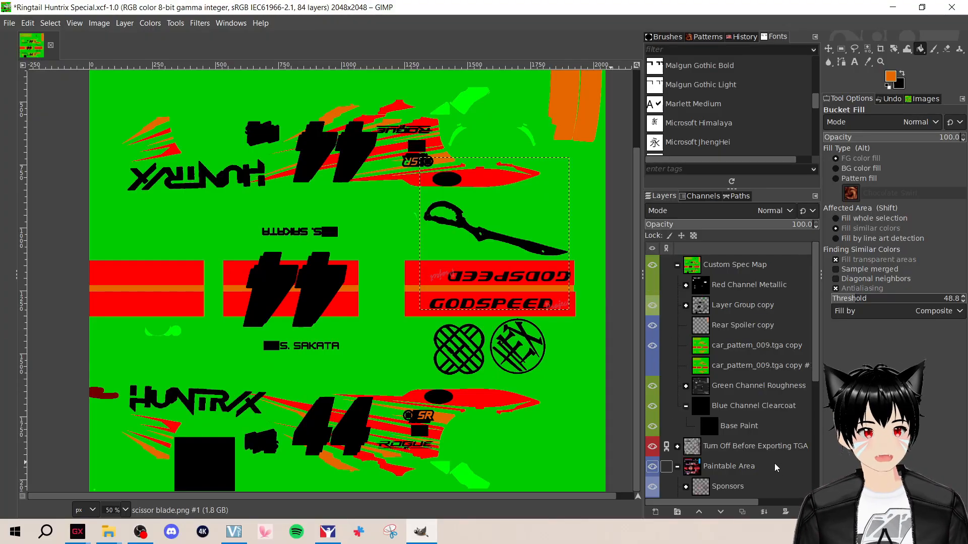
{"action": "scroll", "coordinate": [776, 468], "scroll_direction": "down", "scroll_amount": 5}
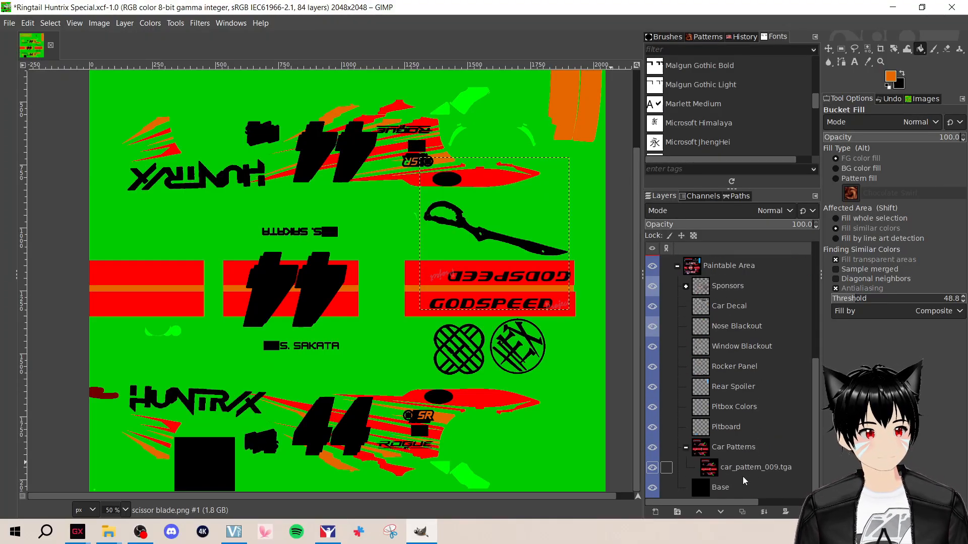
{"action": "scroll", "coordinate": [746, 371], "scroll_direction": "up", "scroll_amount": 1}
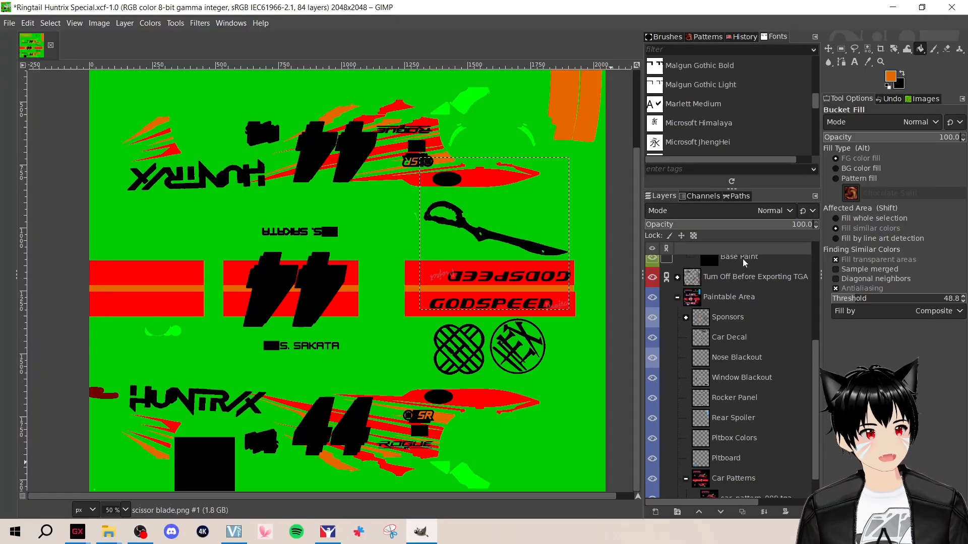
{"action": "scroll", "coordinate": [731, 315], "scroll_direction": "up", "scroll_amount": 5}
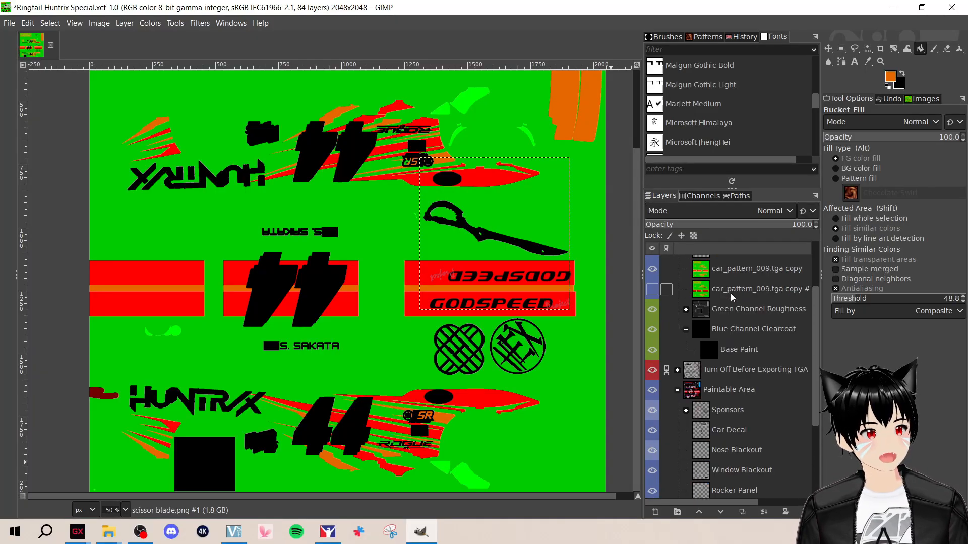
{"action": "scroll", "coordinate": [734, 333], "scroll_direction": "down", "scroll_amount": 6}
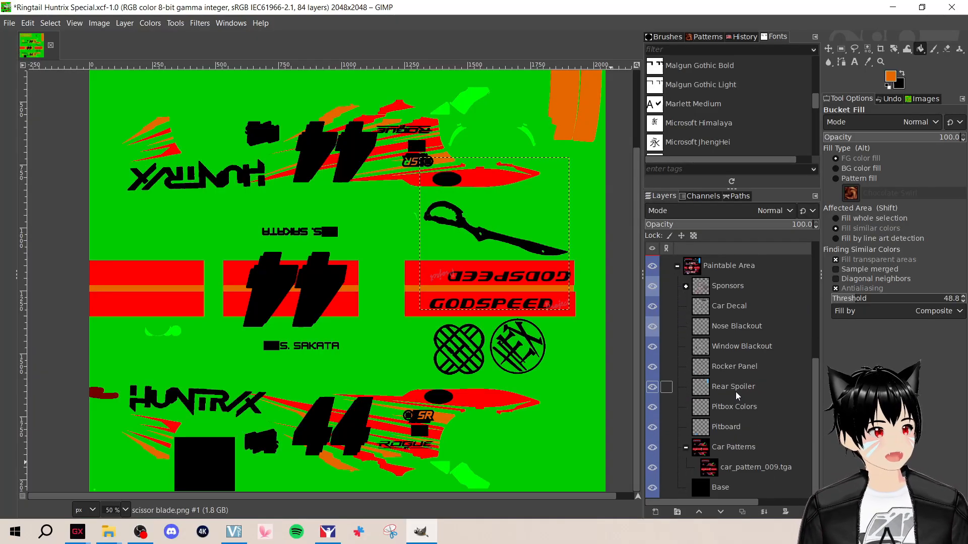
{"action": "scroll", "coordinate": [751, 272], "scroll_direction": "up", "scroll_amount": 5}
{"action": "scroll", "coordinate": [748, 267], "scroll_direction": "up", "scroll_amount": 1}
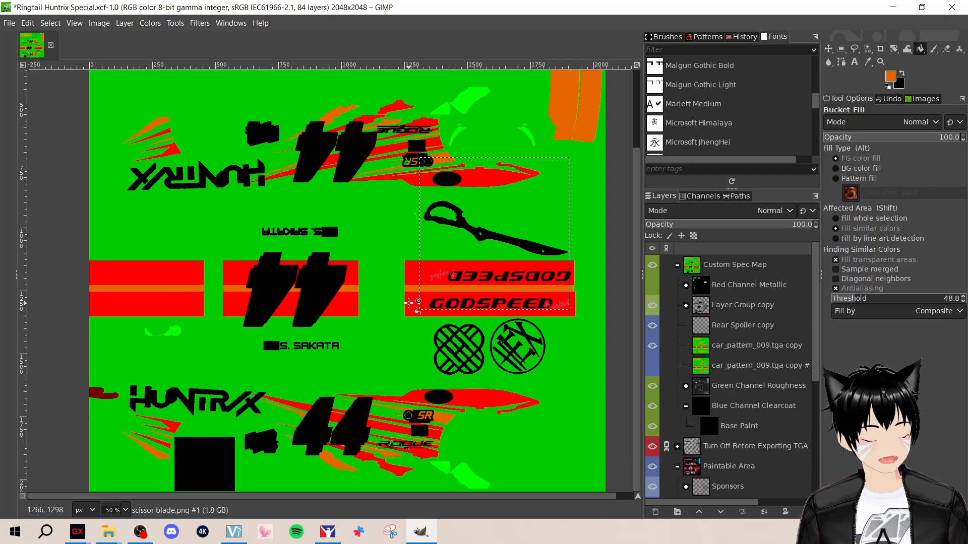
Switch back to iRacing and rotate the Mustang model to examine how the stripes, numbers, logos and hood reflect light
{"action": "left_click", "coordinate": [333, 531]}
{"action": "left_click_drag", "start_coordinate": [801, 332], "coordinate": [296, 106]}
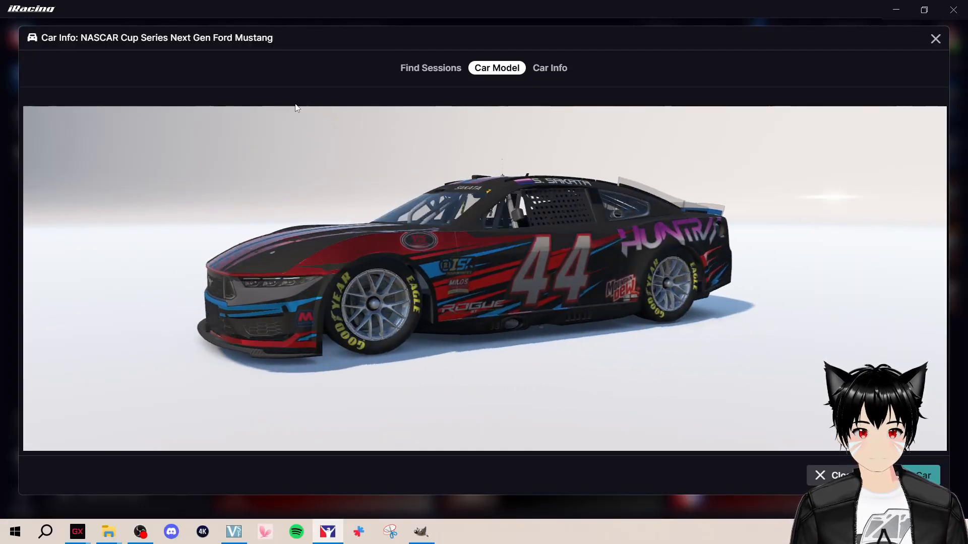
{"action": "left_click_drag", "start_coordinate": [737, 401], "coordinate": [511, 268]}
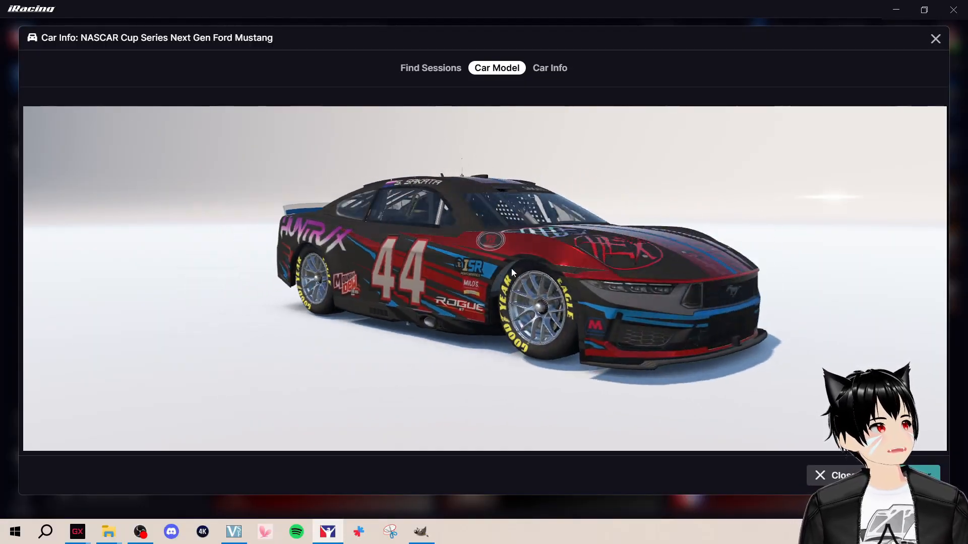
{"action": "left_click_drag", "start_coordinate": [676, 424], "coordinate": [566, 367]}
{"action": "left_click_drag", "start_coordinate": [701, 393], "coordinate": [410, 310]}
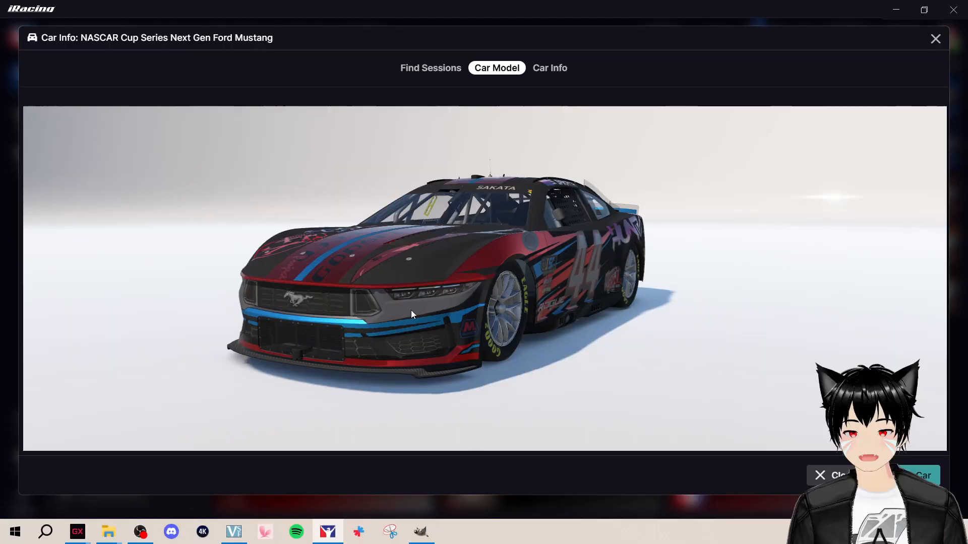
{"action": "left_click_drag", "start_coordinate": [621, 377], "coordinate": [206, 317]}
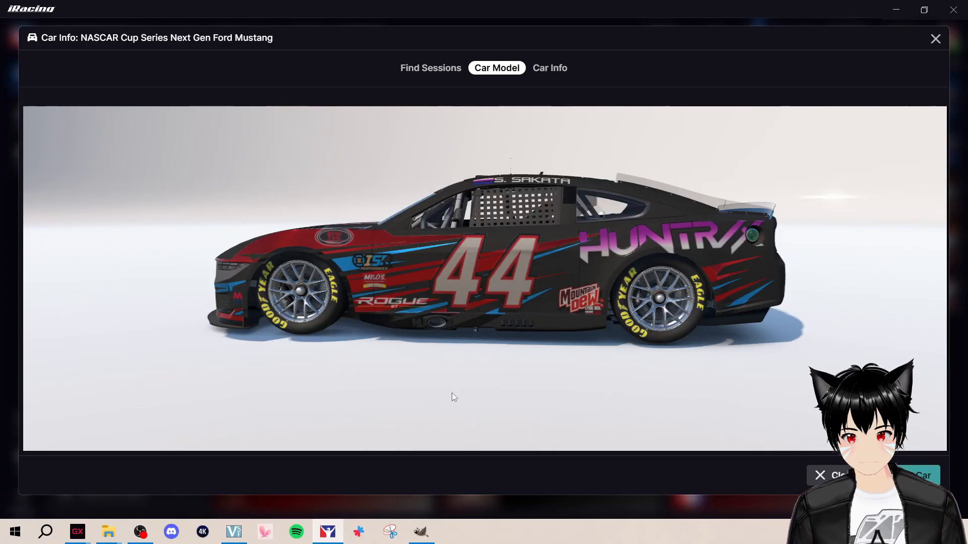
{"action": "left_click_drag", "start_coordinate": [446, 392], "coordinate": [521, 256]}
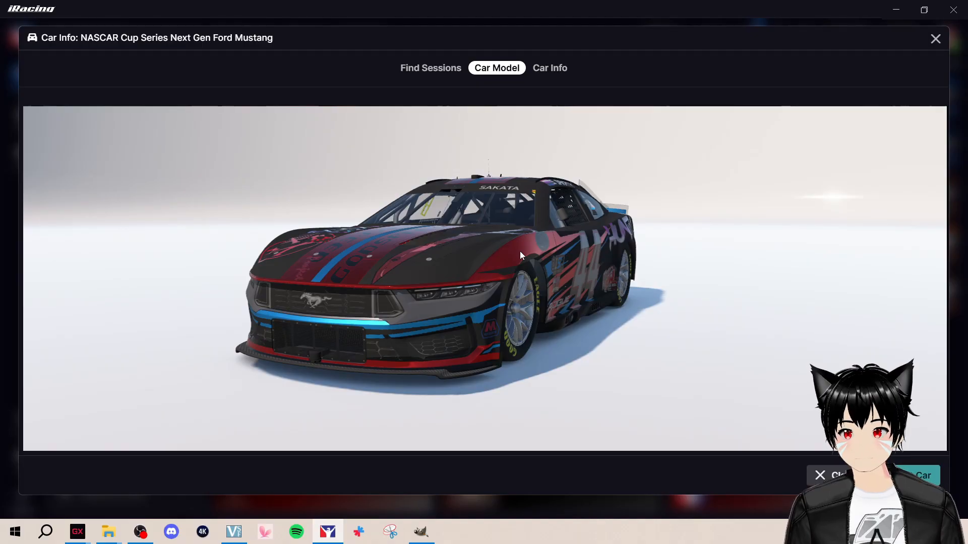
{"action": "left_click_drag", "start_coordinate": [579, 389], "coordinate": [529, 346]}
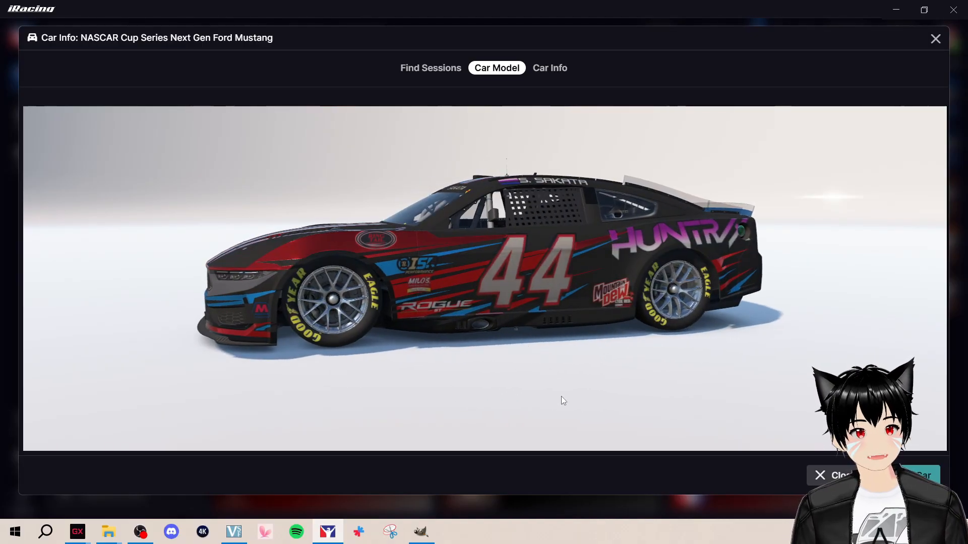
{"action": "left_click_drag", "start_coordinate": [561, 396], "coordinate": [281, 264]}
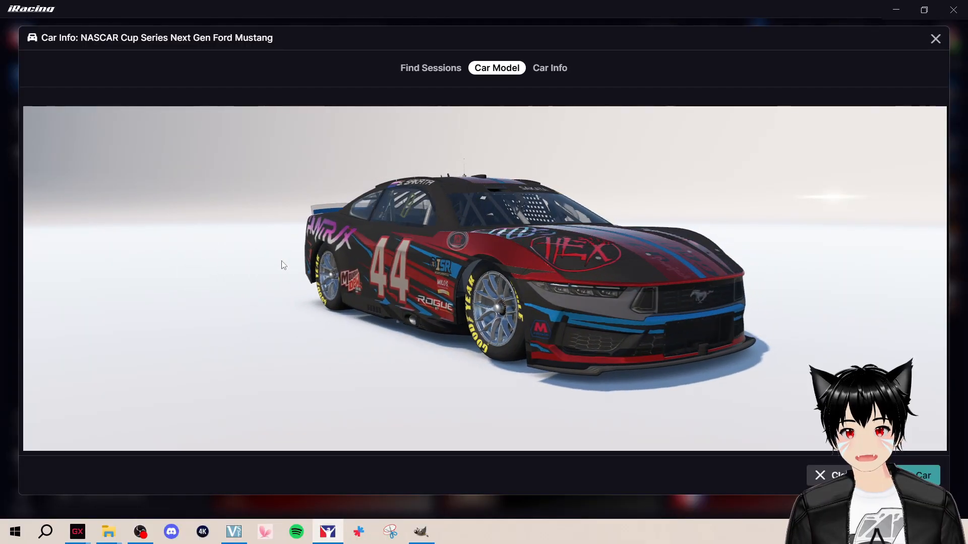